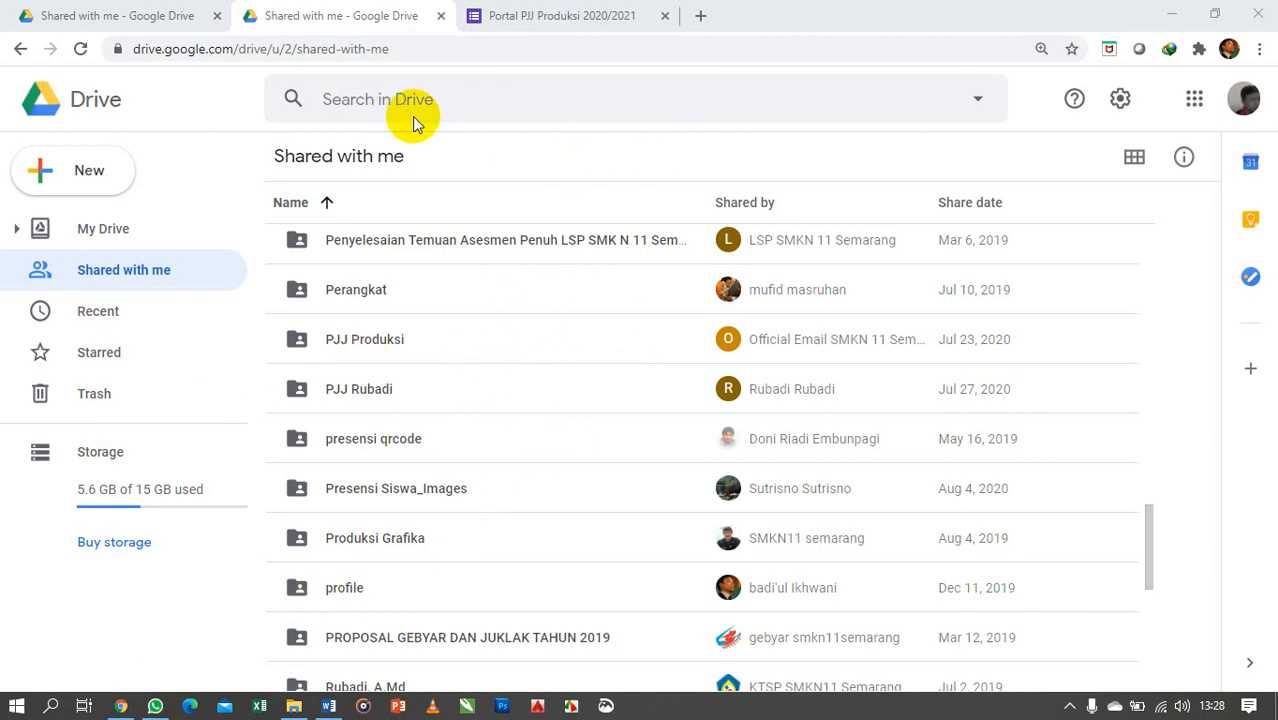
Step: In the shared PJJ folder dated Jul 27, 2020, open Kelas X, 6. DDK and its Tugas subfolder
scroll(442, 341, "down", 1)
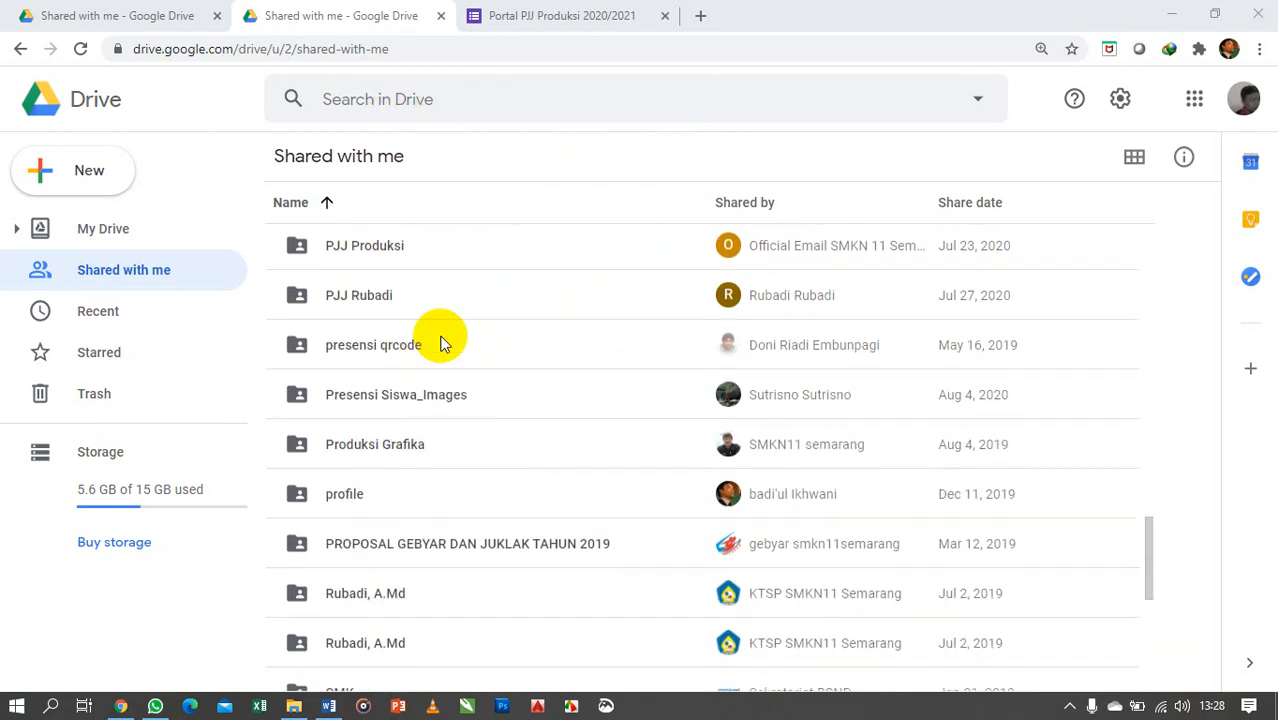
double_click(370, 299)
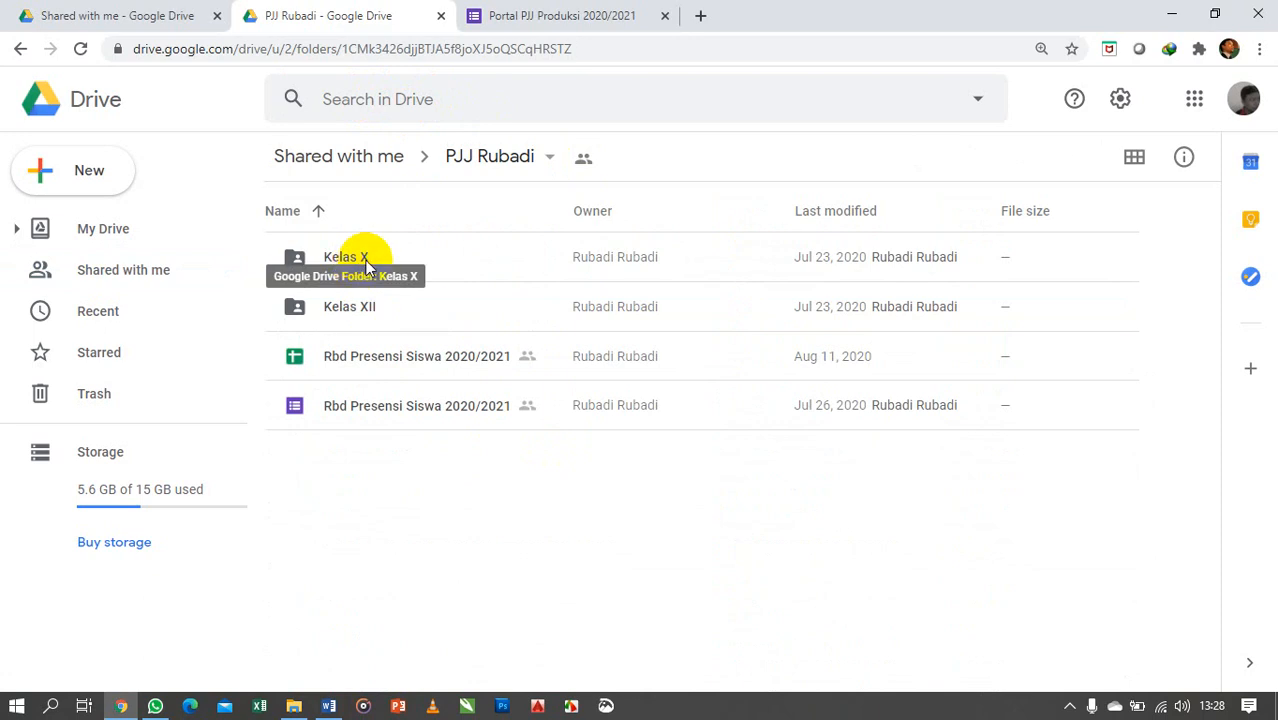
double_click(366, 261)
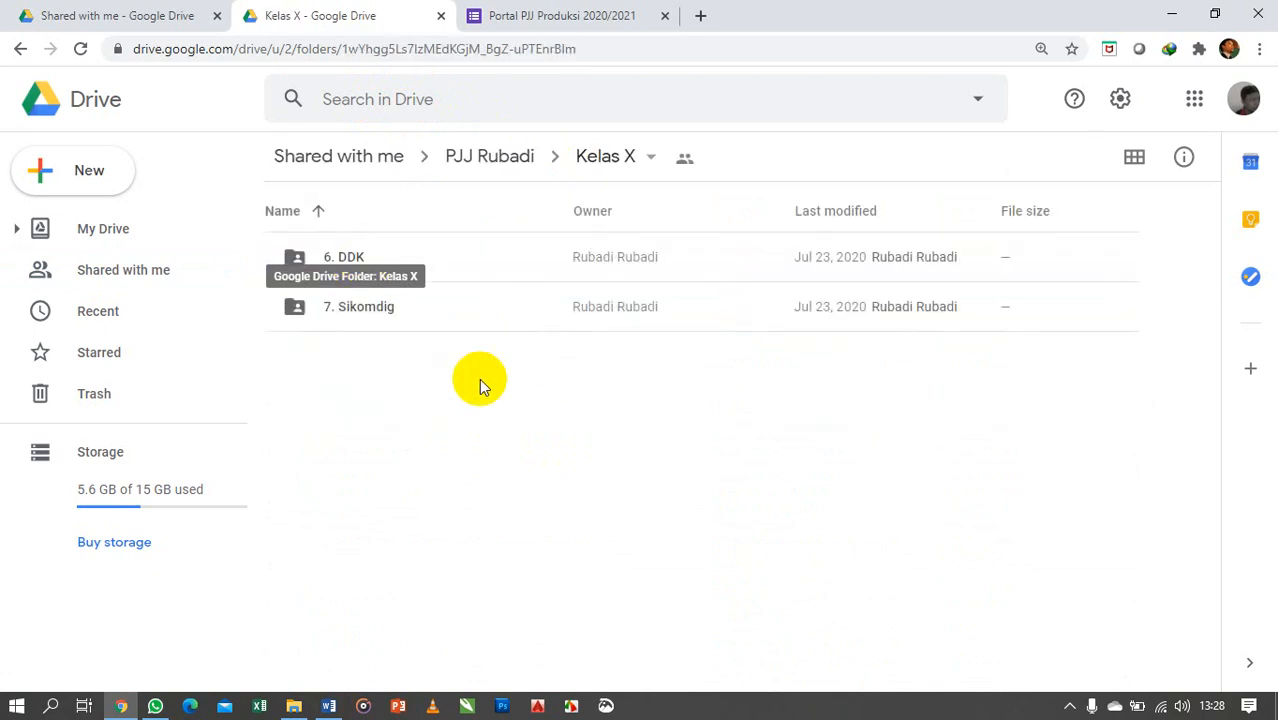
double_click(357, 266)
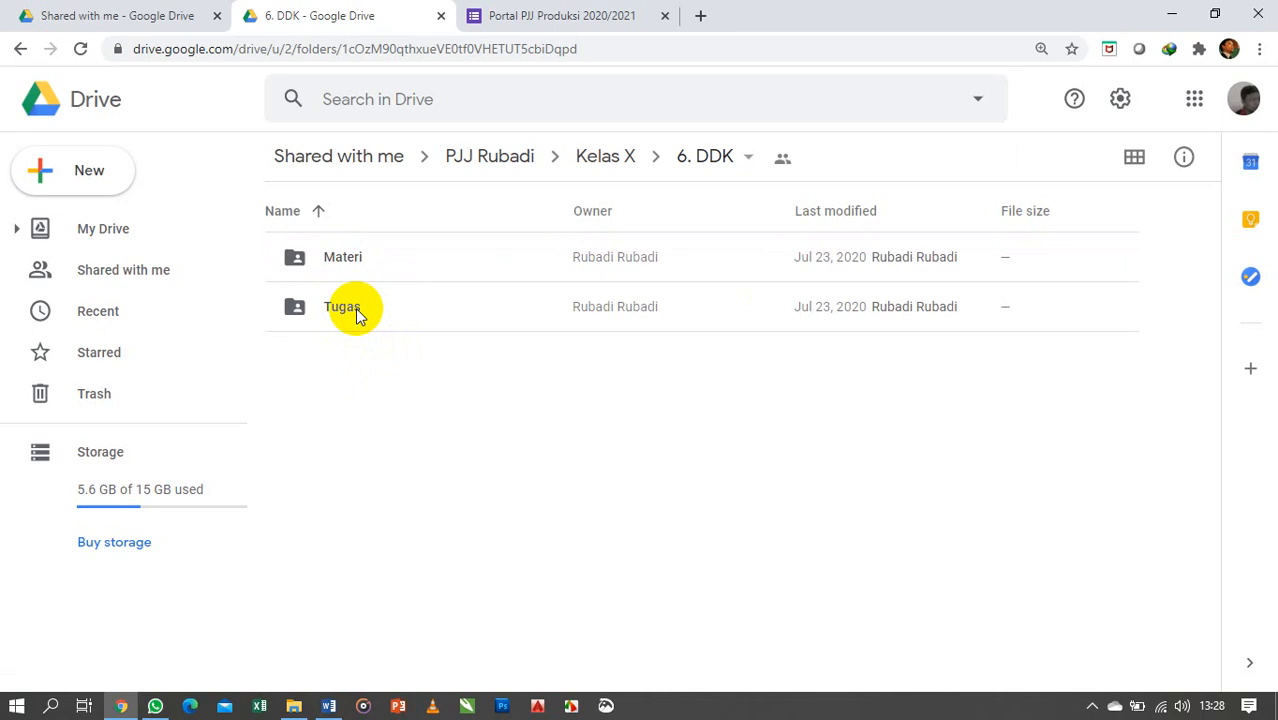
left_click(357, 310)
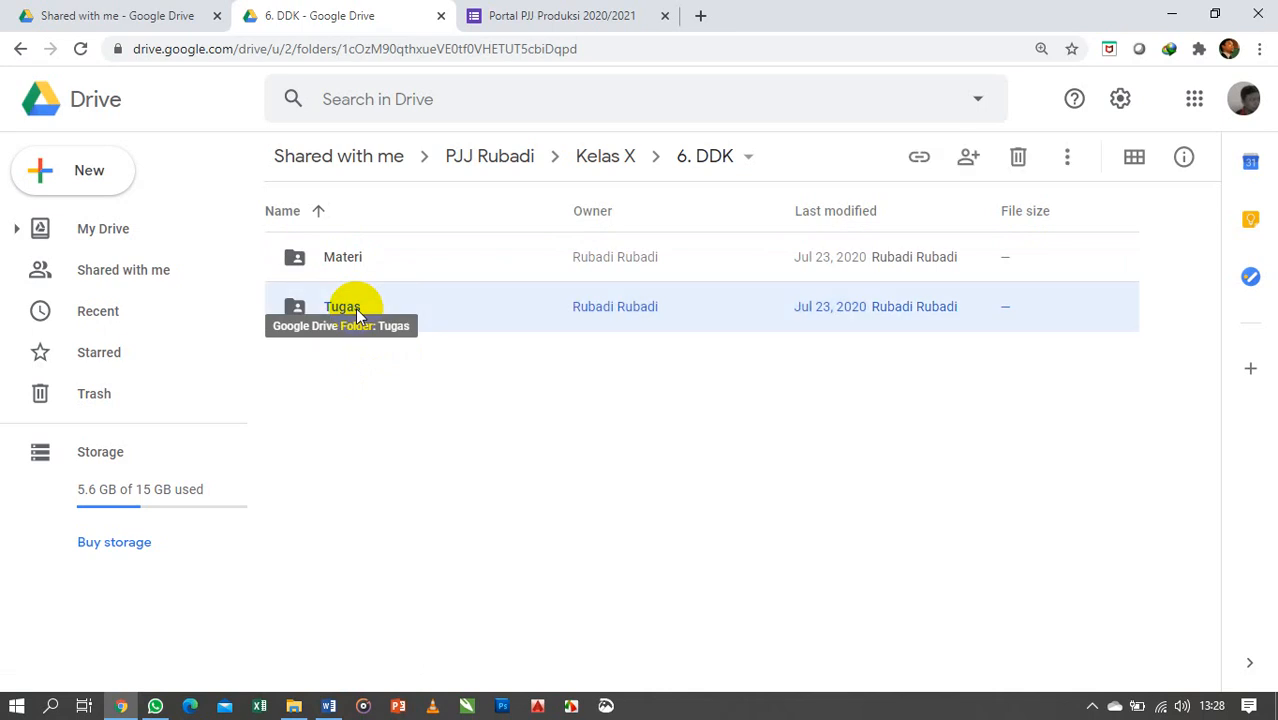
double_click(357, 310)
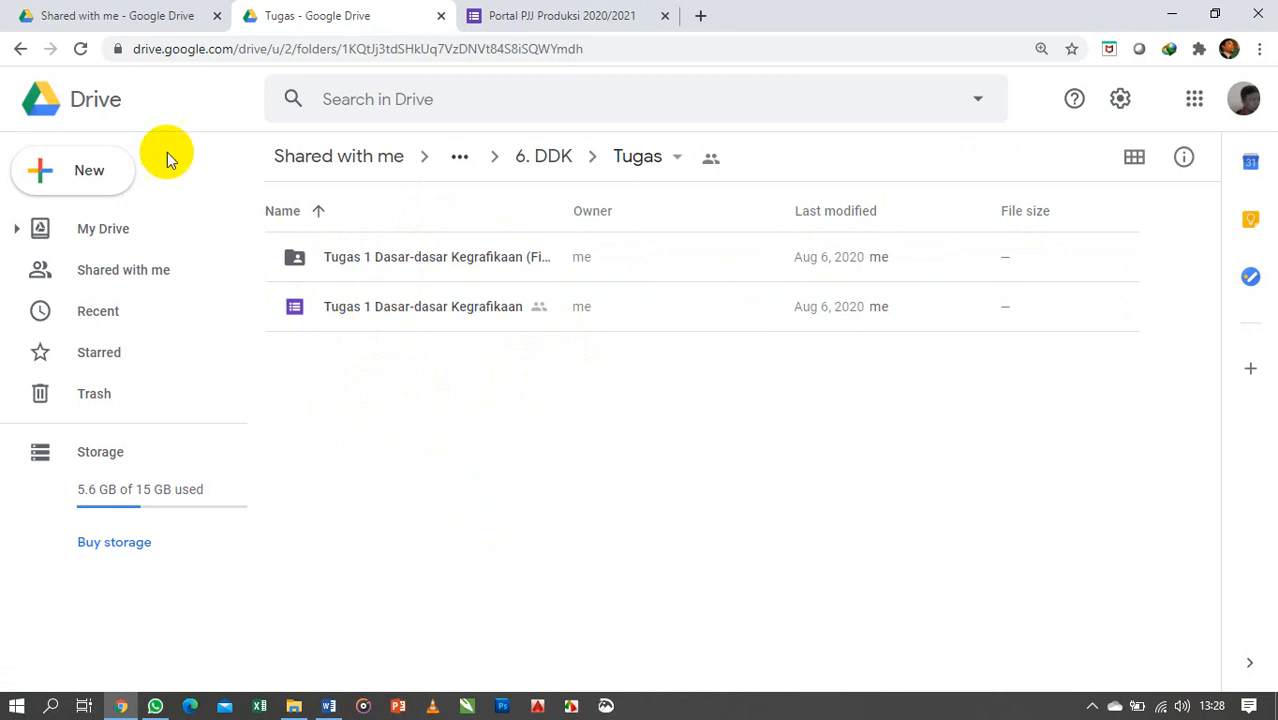
Step: Create a blank Google Form in the Tugas folder, accepting the folder's sharing permissions
left_click(110, 178)
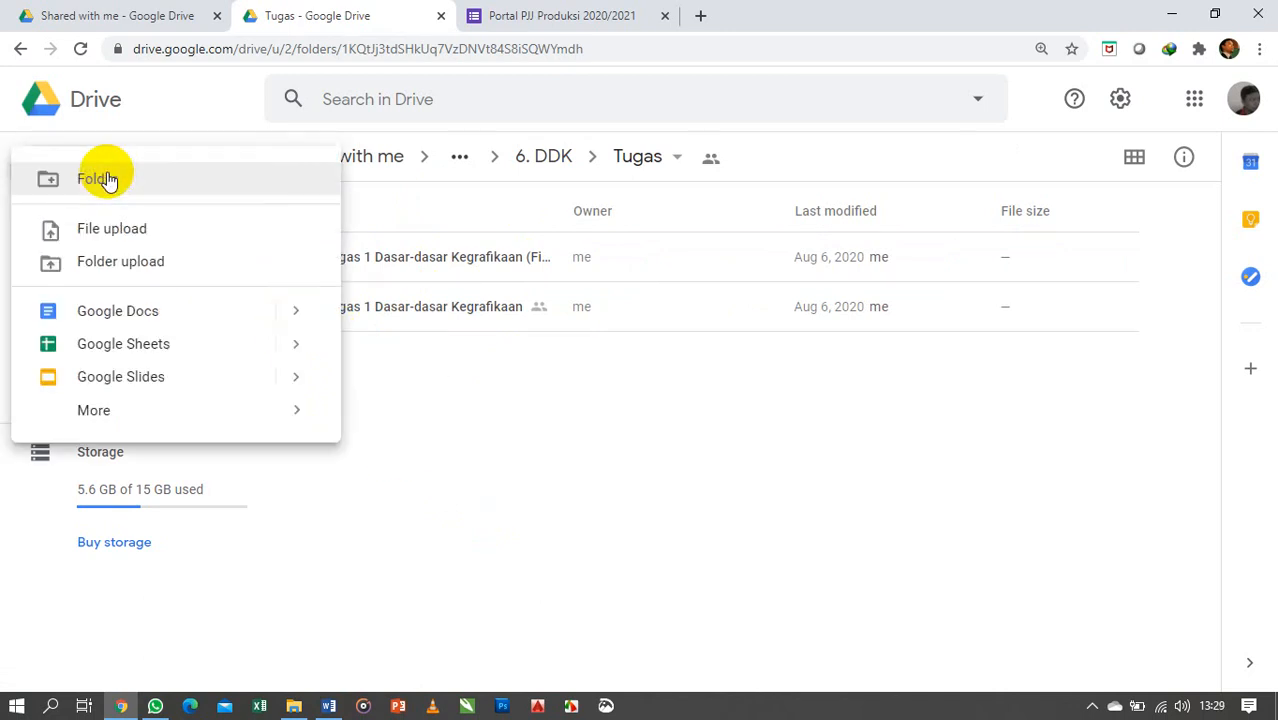
mouse_move(178, 416)
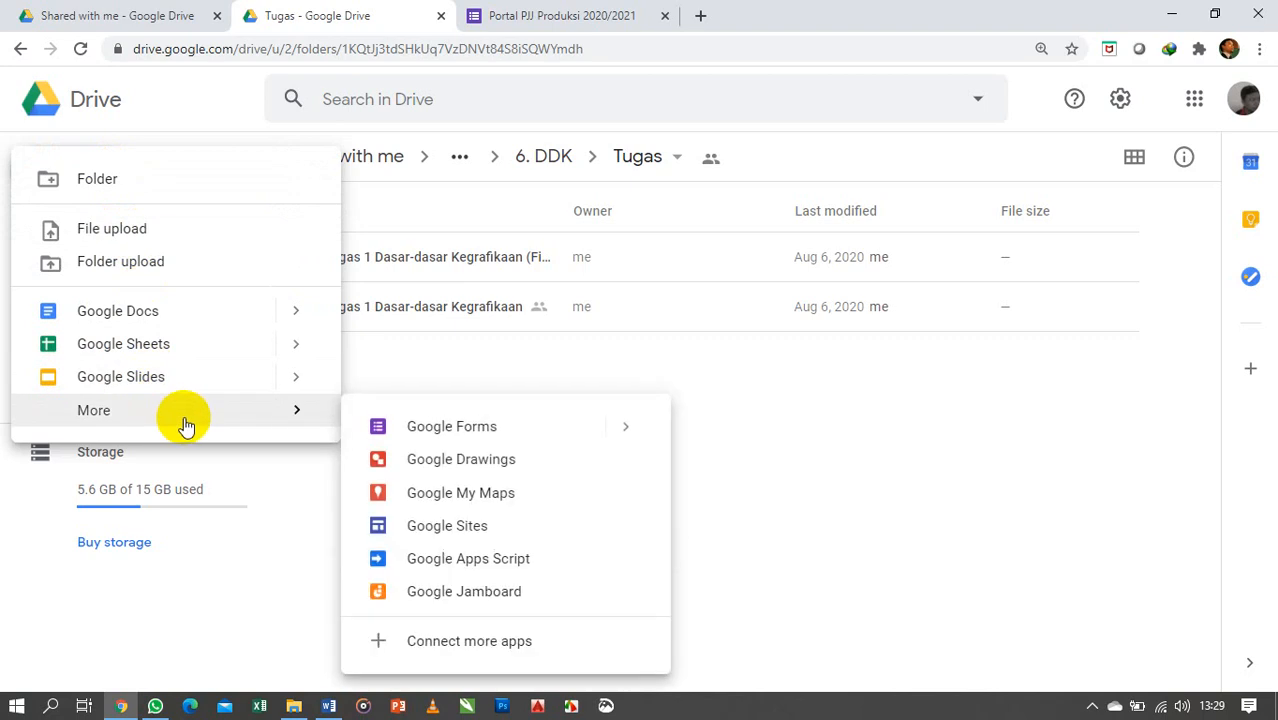
left_click(474, 430)
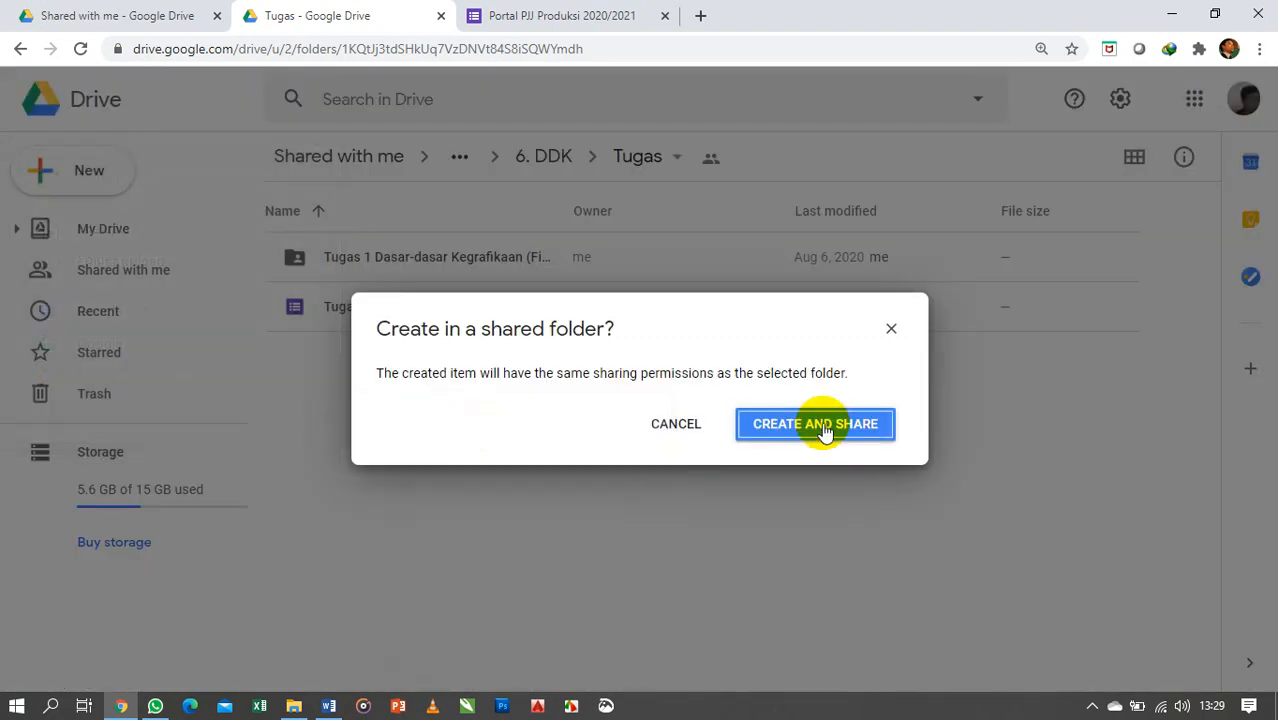
left_click(824, 428)
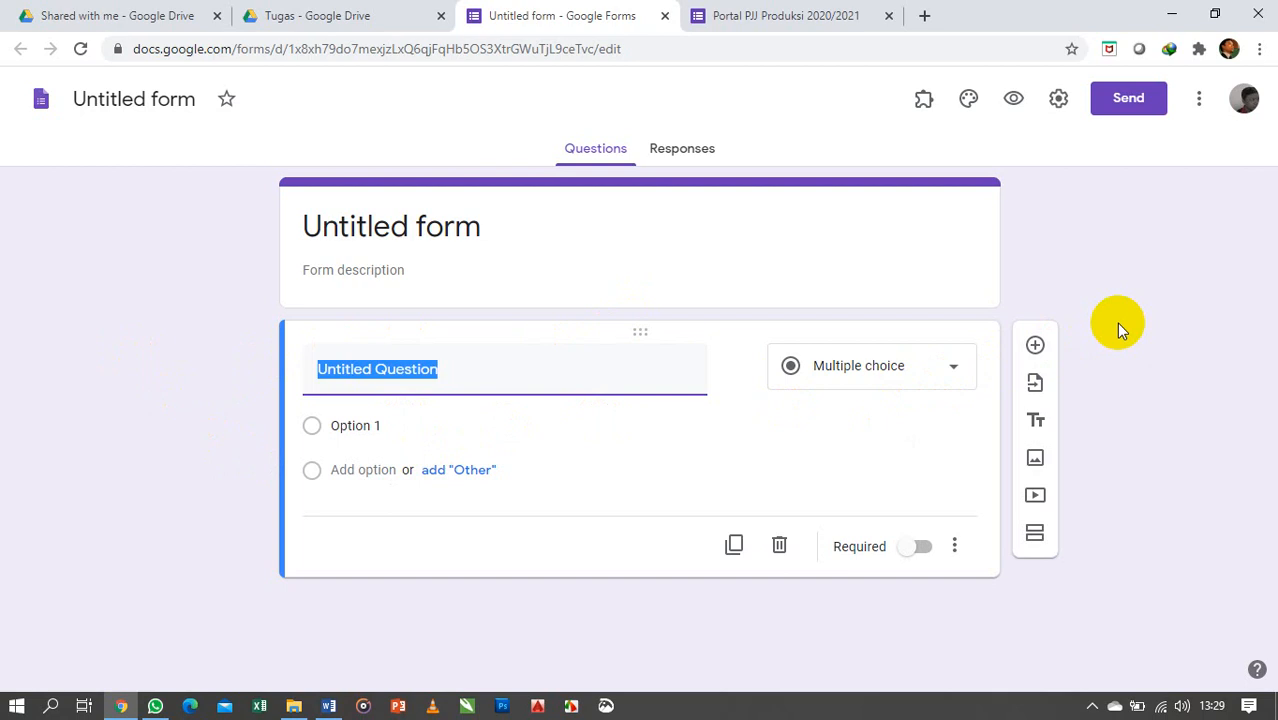
Step: Title the form "Tugas 2 DDK"
left_click(395, 223)
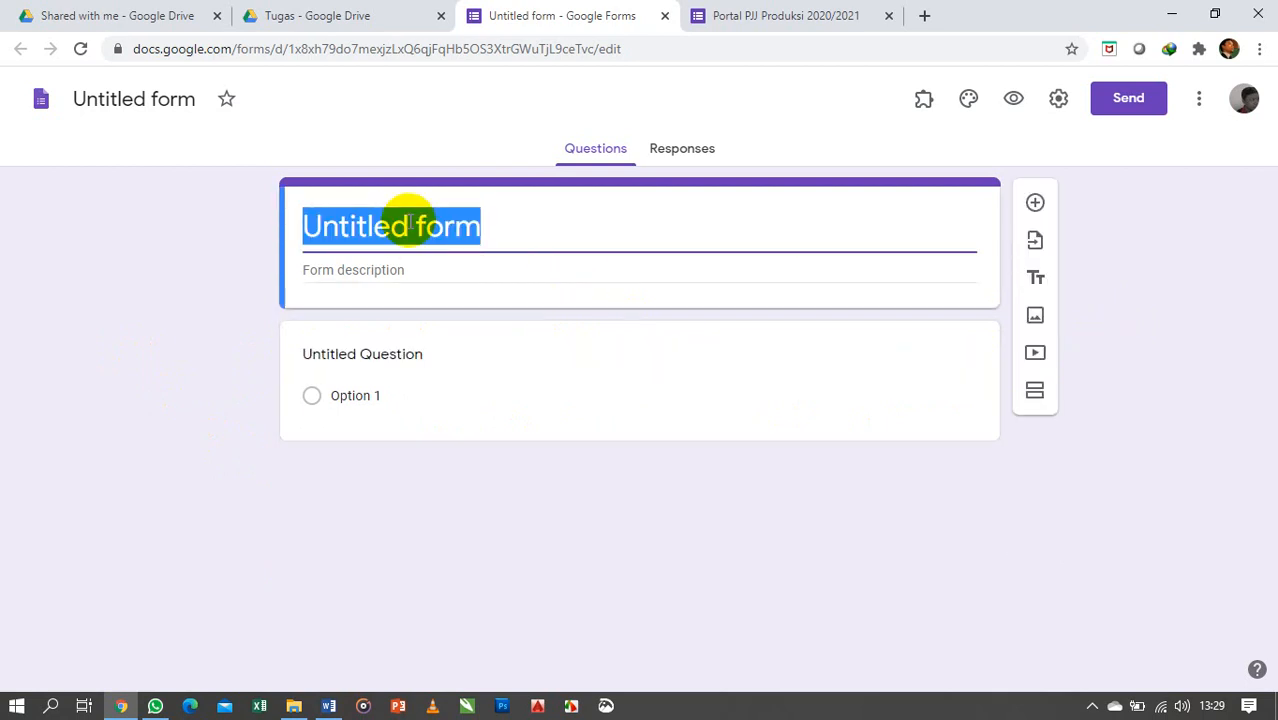
type("Tugas 2")
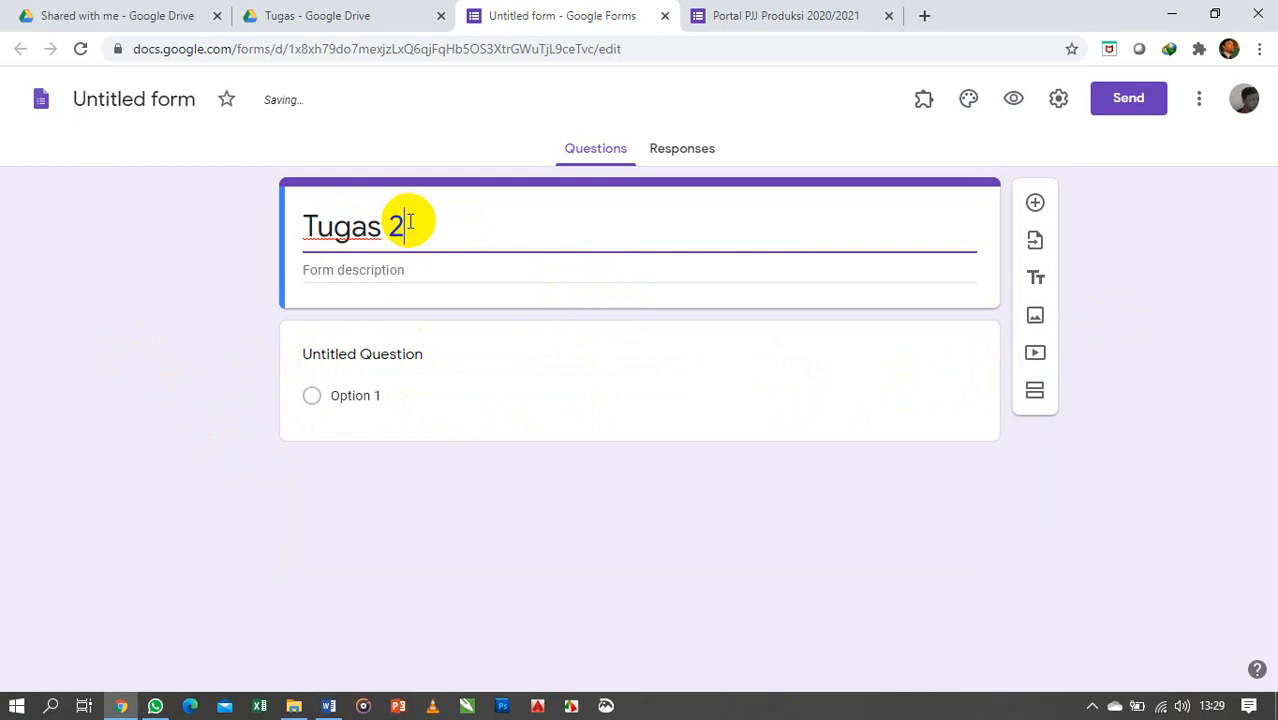
type(" DDK")
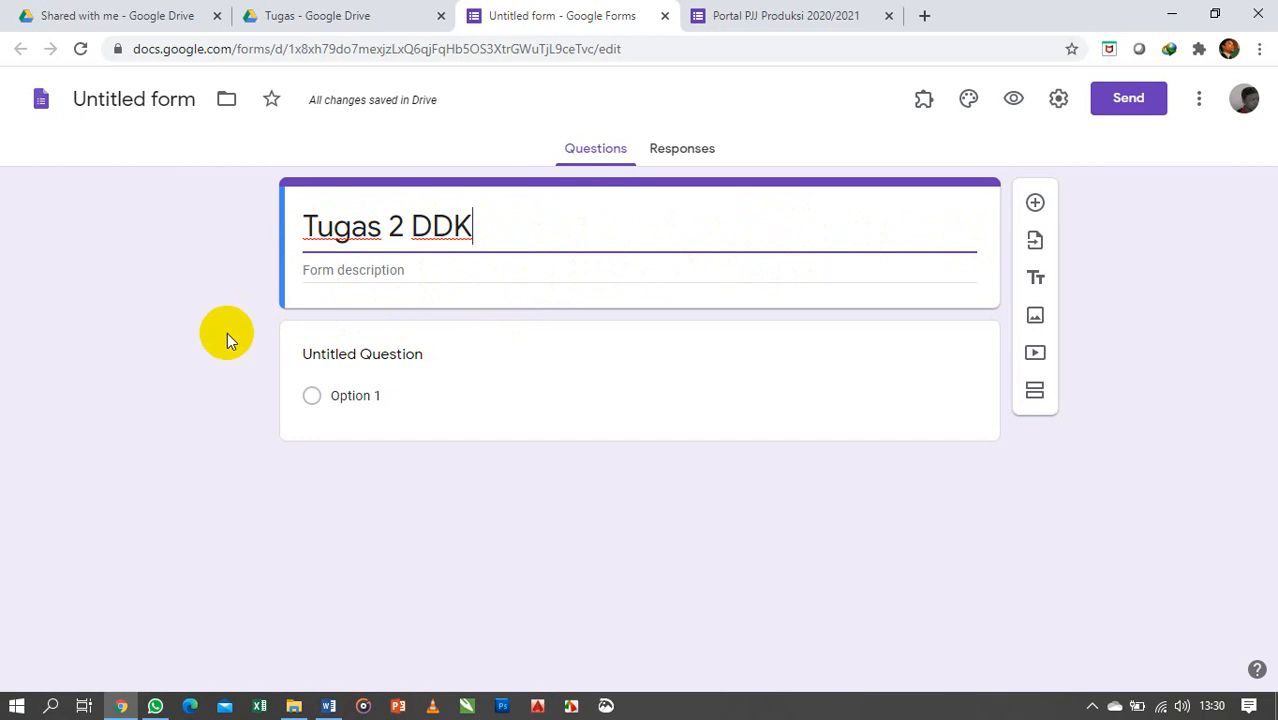
Step: Enter the form description "Dikerjakan batas waktu tanggal 20 Agustus 2020"
left_click(405, 270)
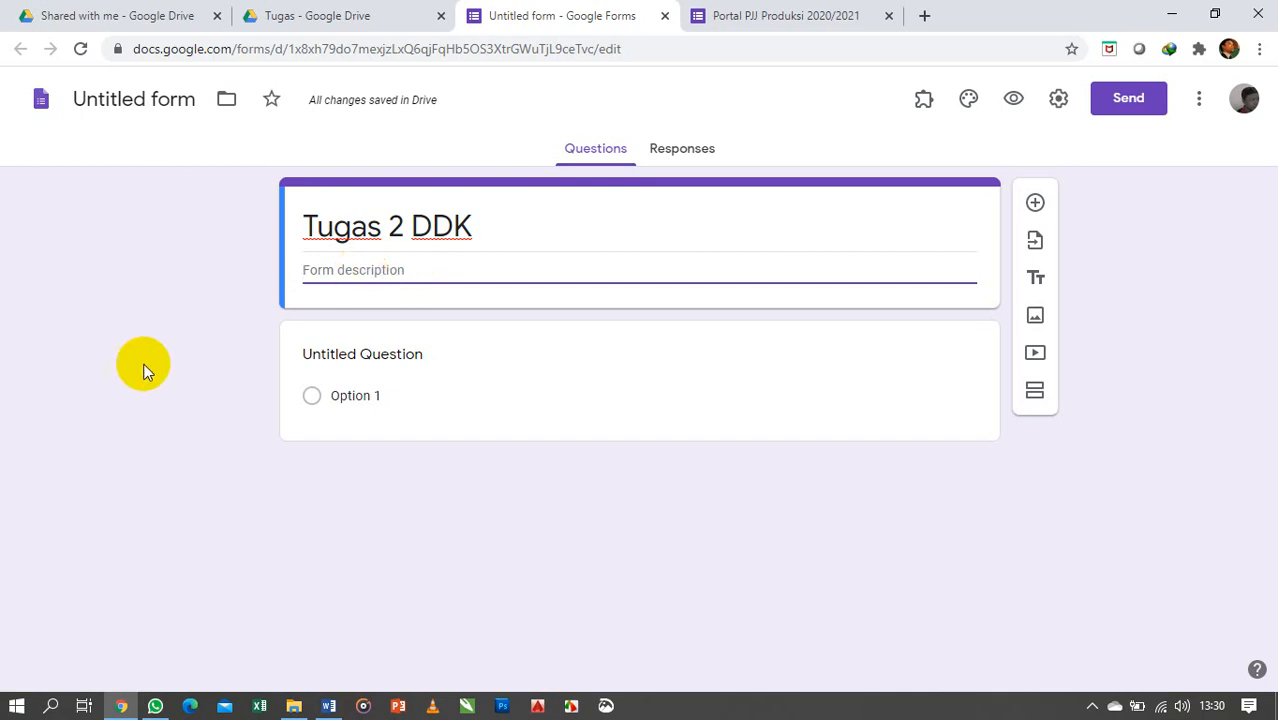
left_click(390, 347)
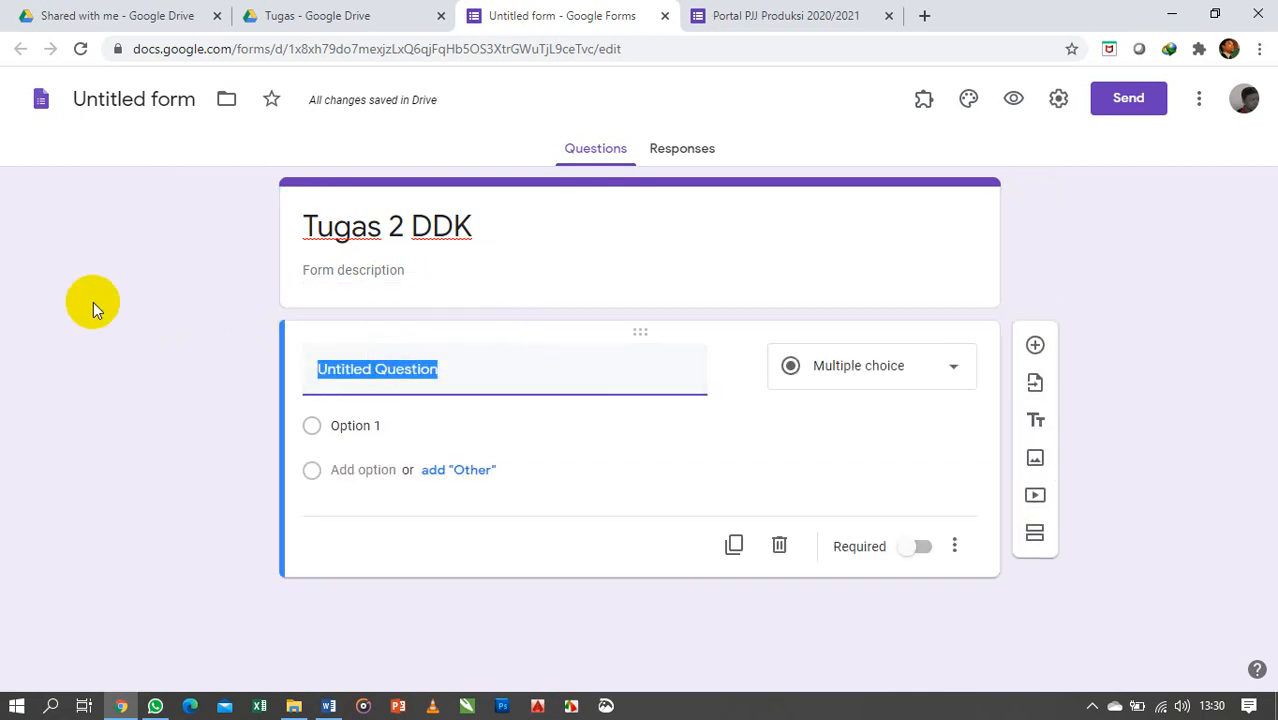
left_click(396, 272)
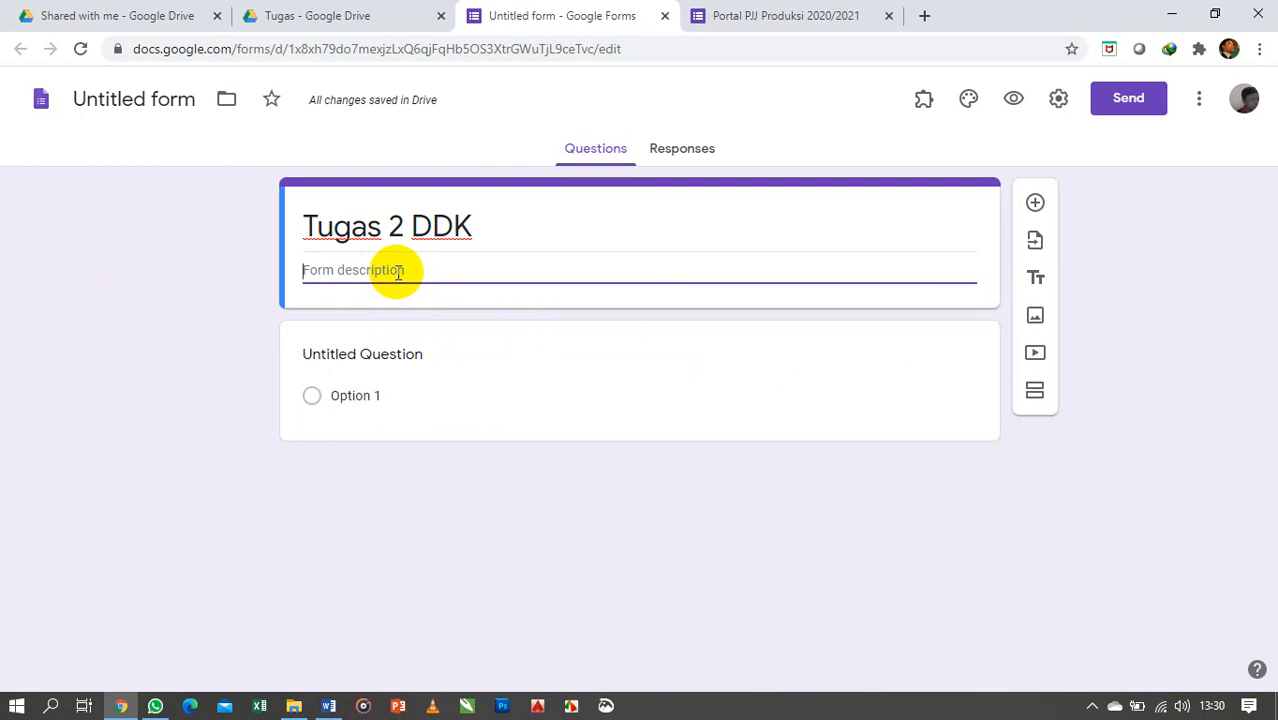
type("Diekr")
key("BackSpace")
key("BackSpace")
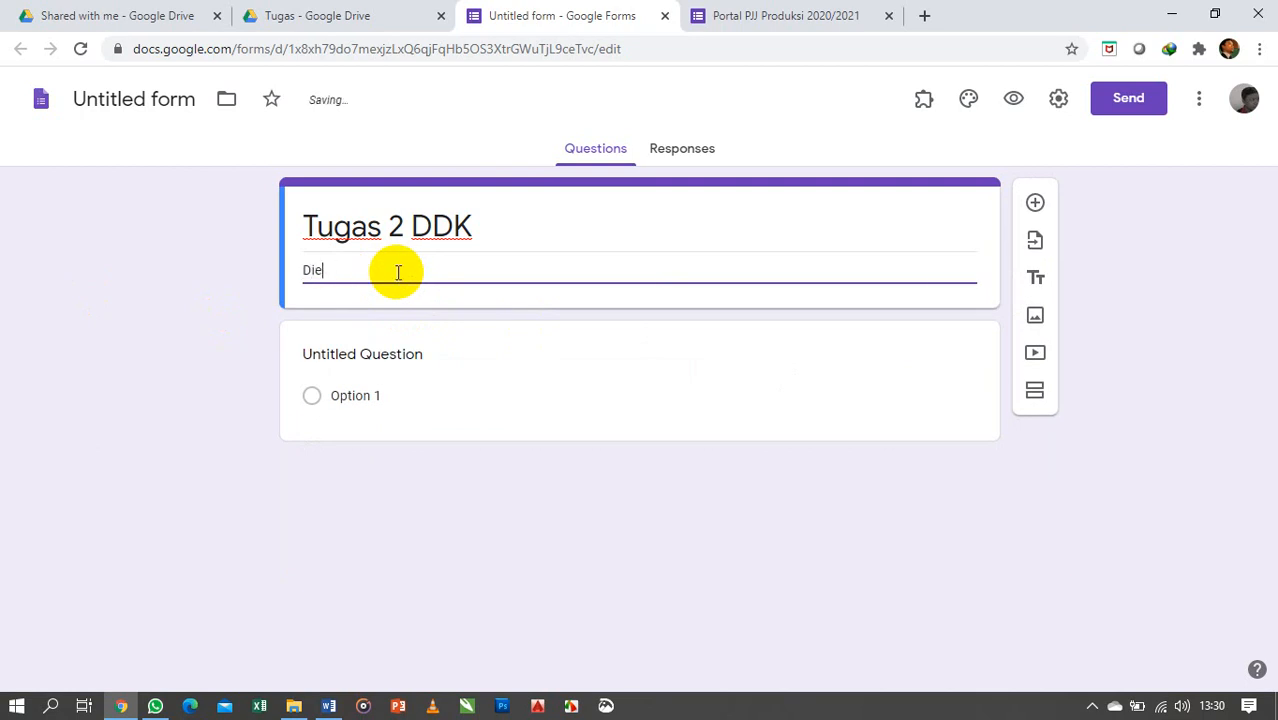
key("BackSpace")
type("kerjakan batas w")
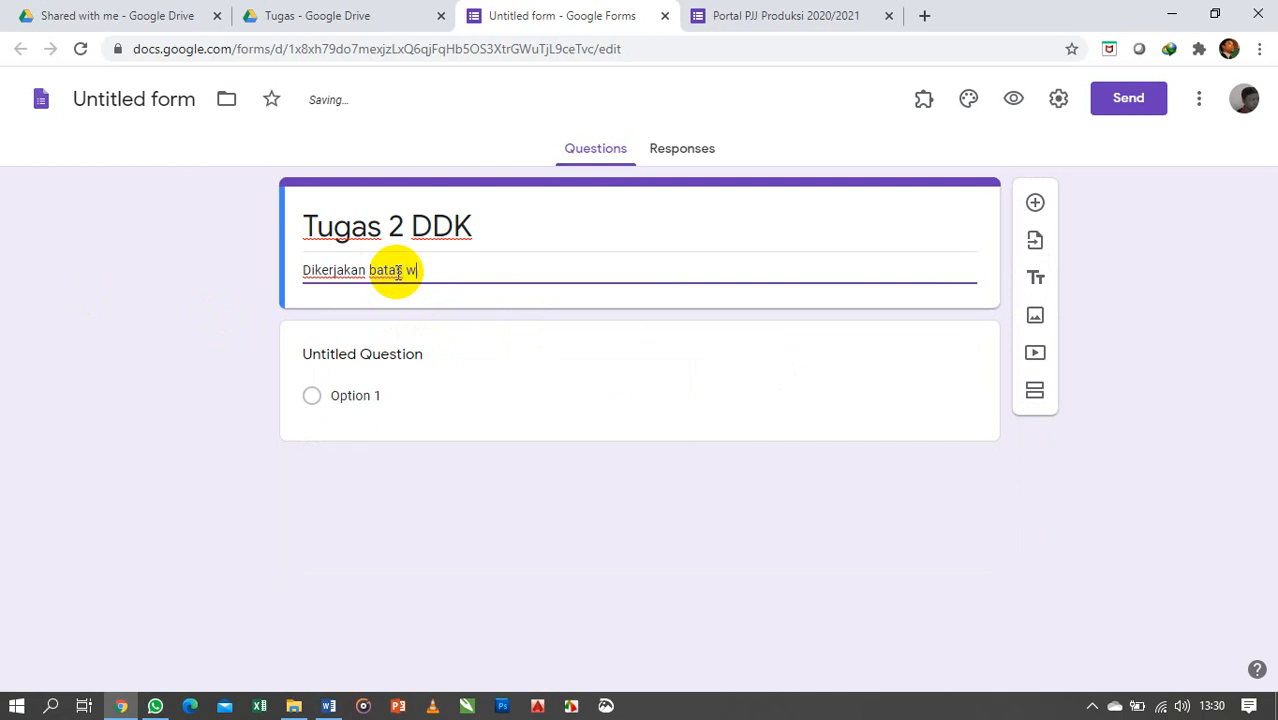
type("aktu")
key("BackSpace")
key("BackSpace")
key("BackSpace")
key("BackSpace")
type("ktu t")
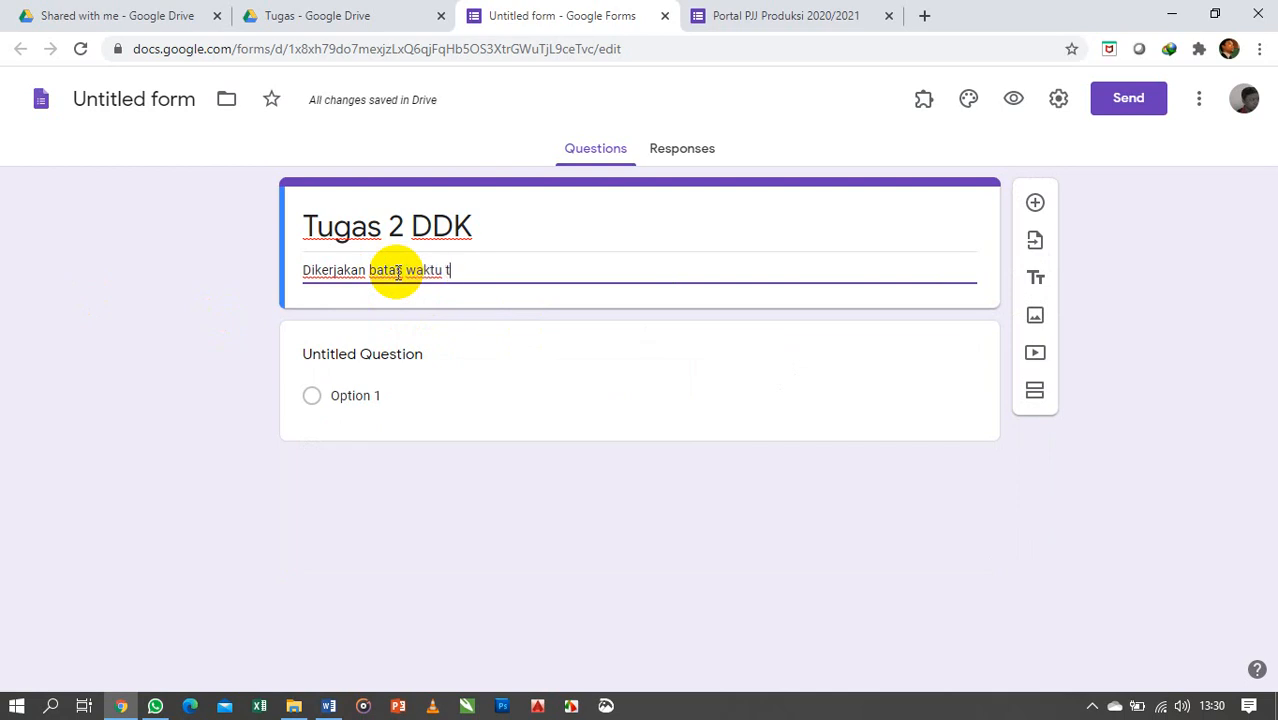
type("anggal 20 ")
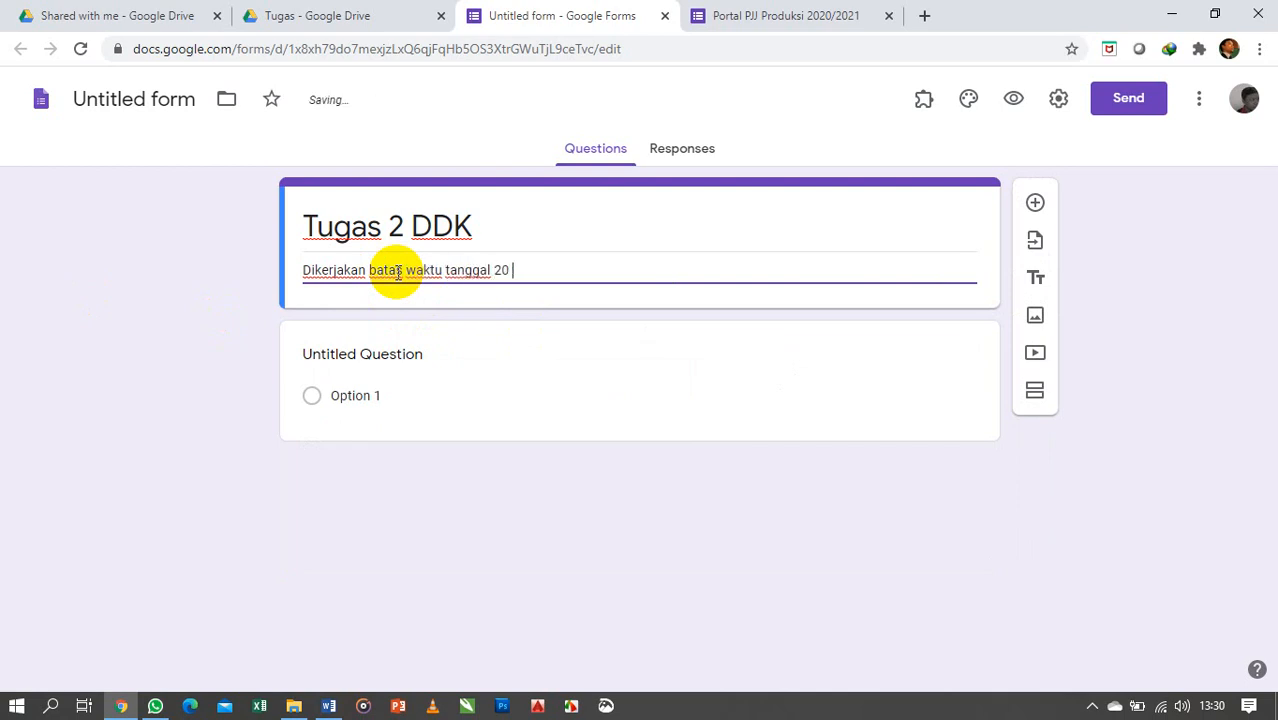
type("Agustus 2")
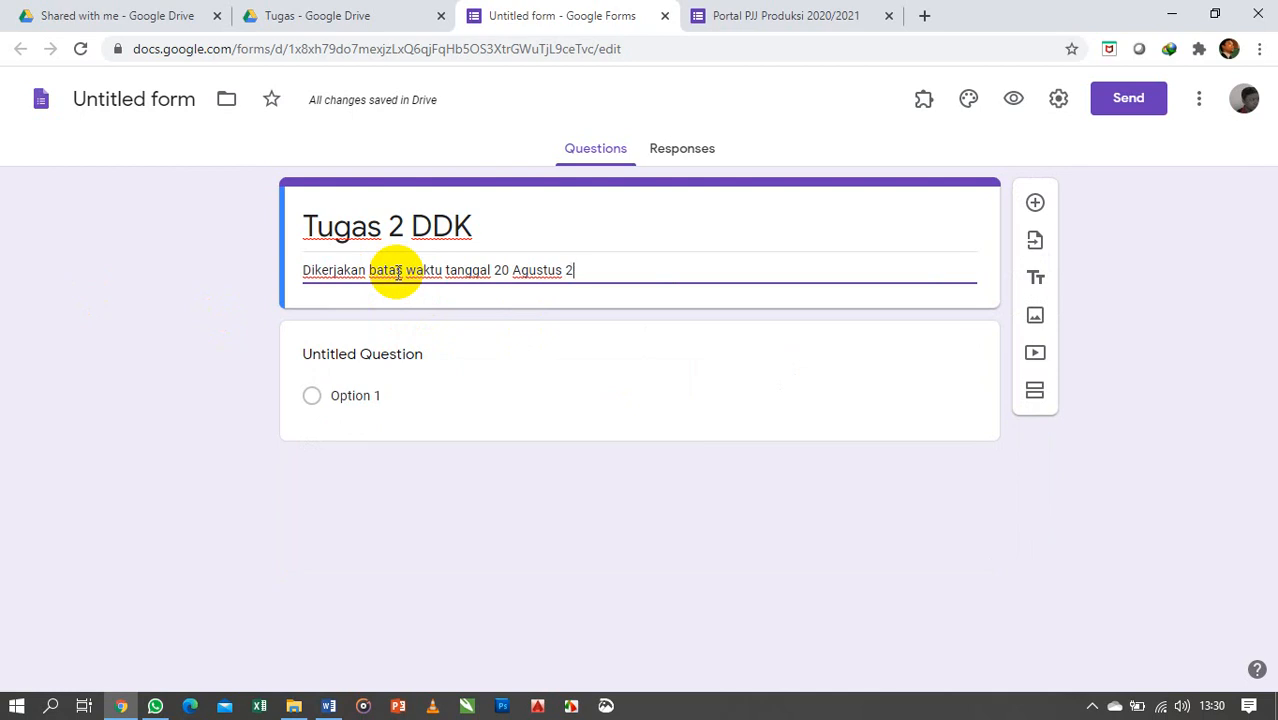
type("0")
key("BackSpace")
type("020")
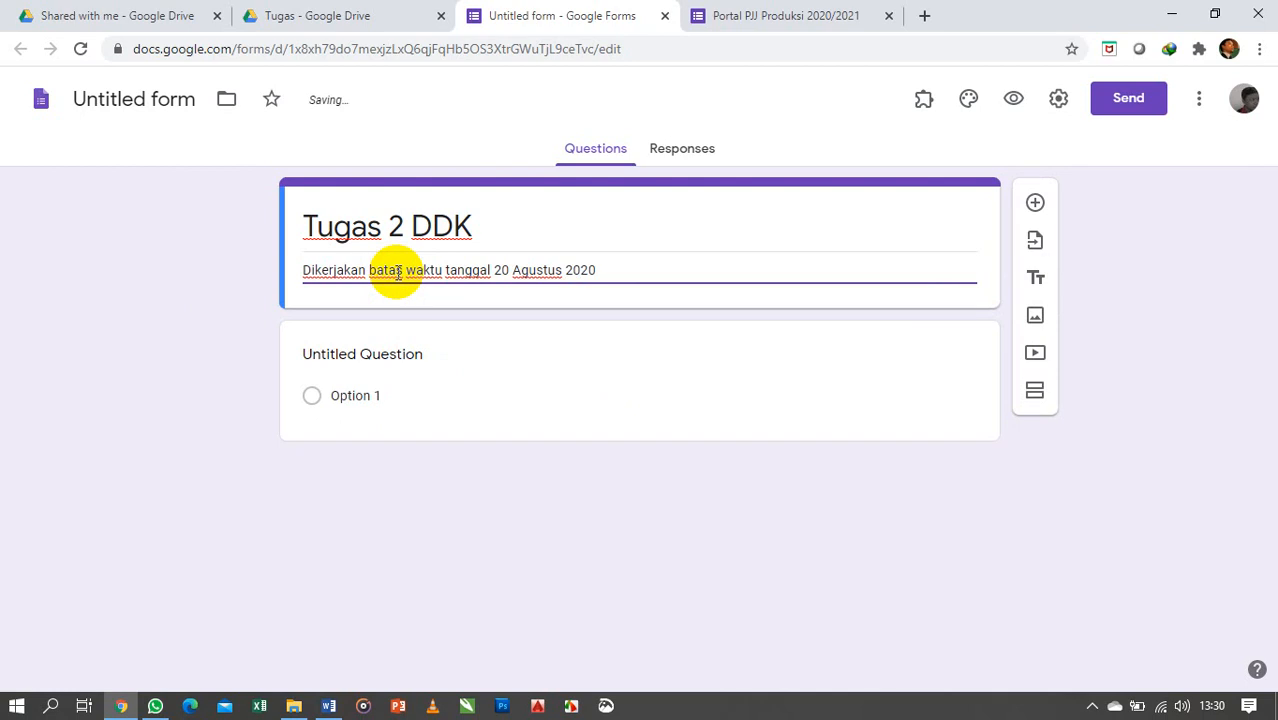
Step: Title the first question "Nama" as a short-answer question and make it required
left_click(379, 360)
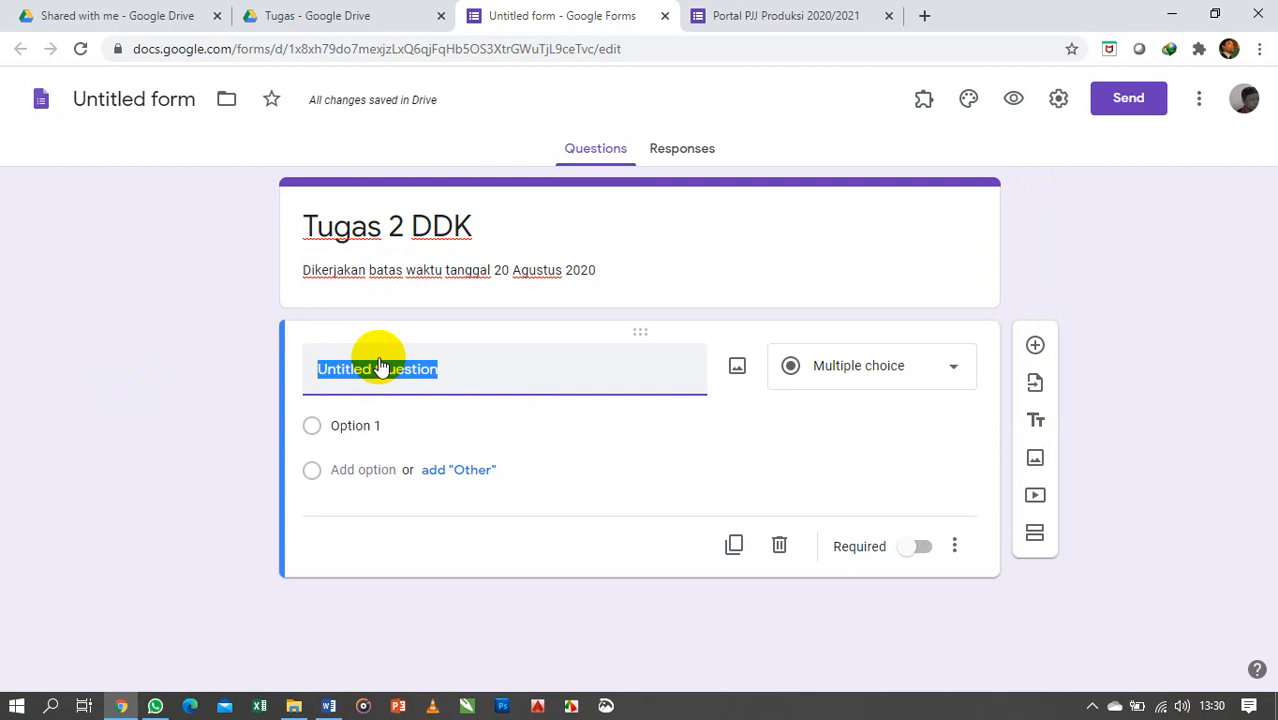
type("Nama")
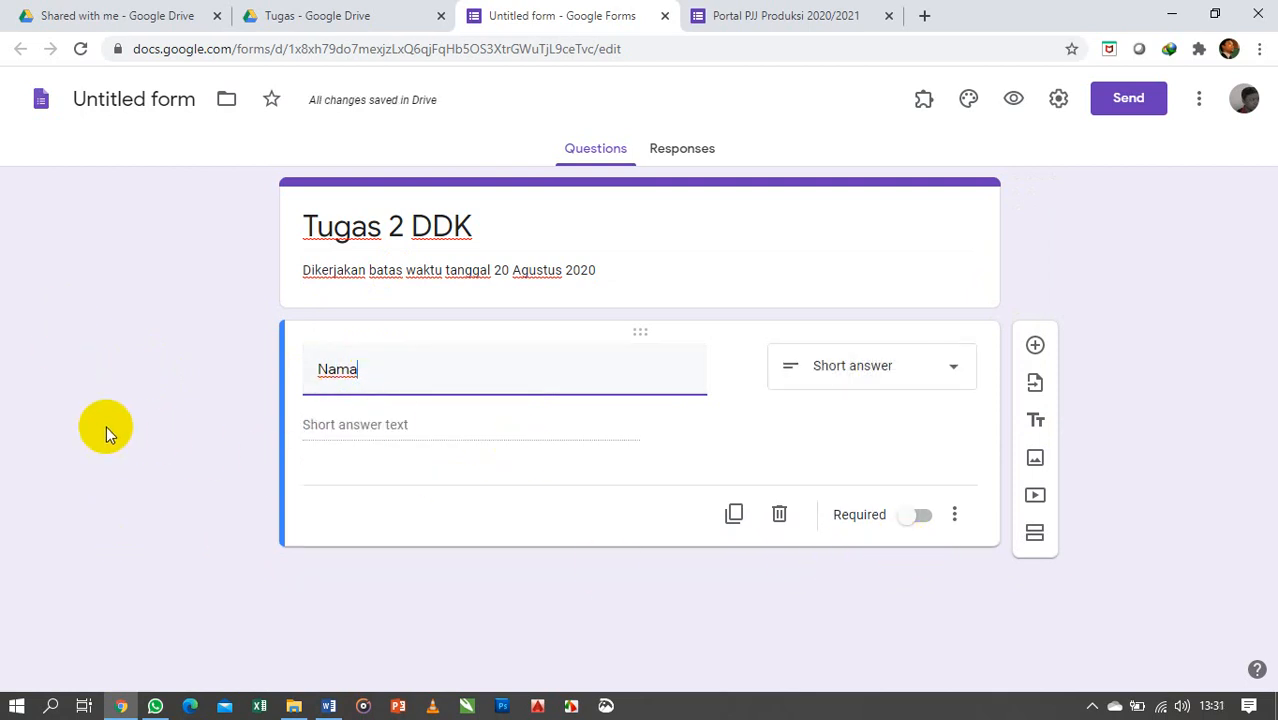
left_click(926, 520)
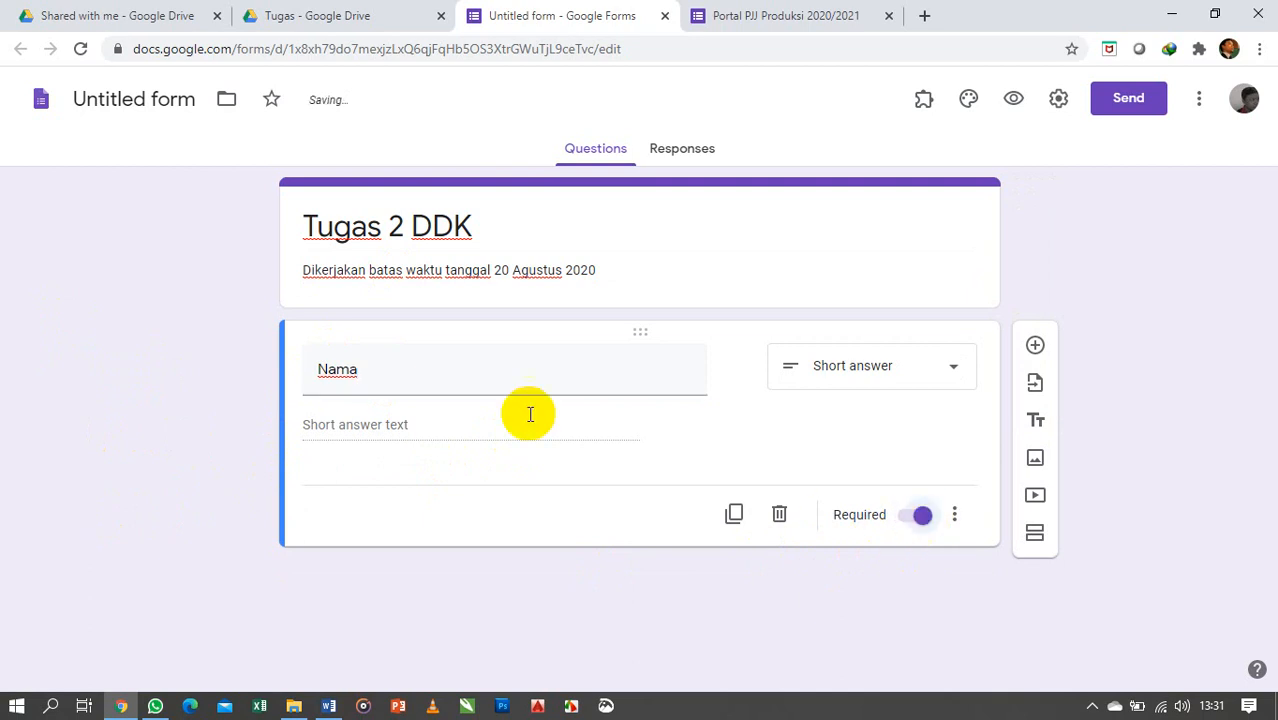
double_click(372, 369)
left_click(221, 392)
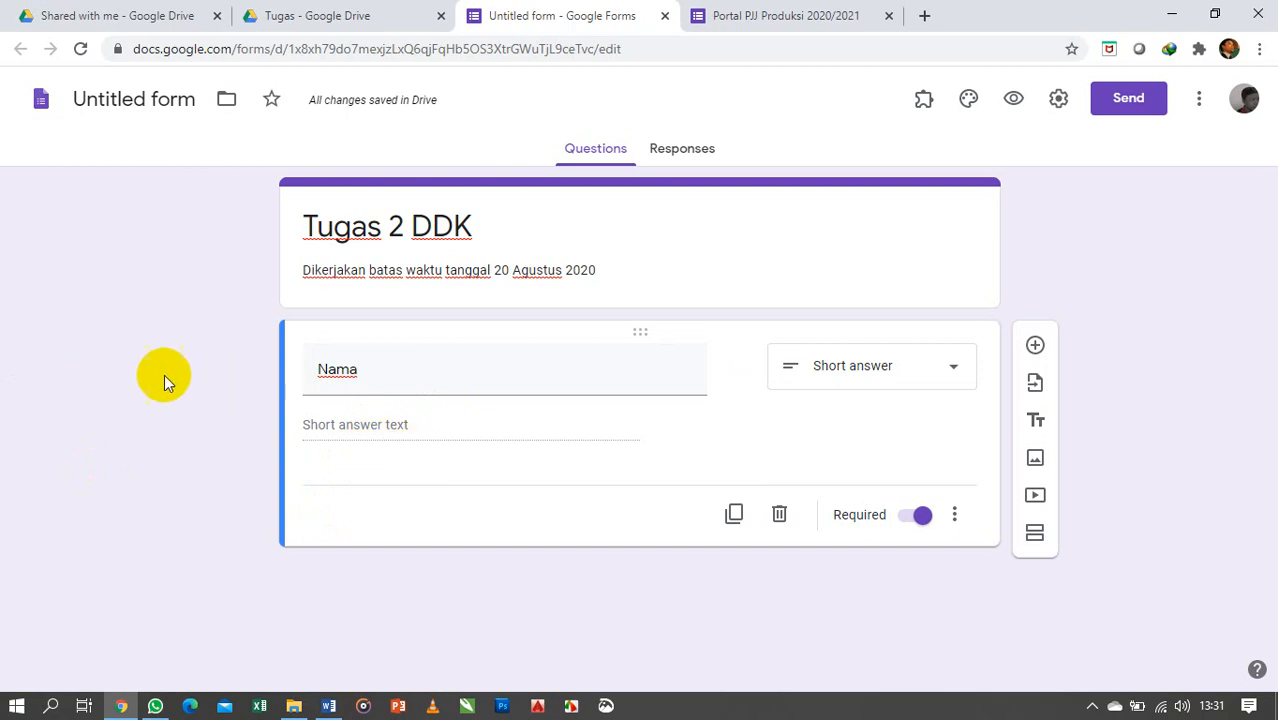
Step: Add a second question below Nama and title it "Kelas"
left_click(1036, 346)
type("K")
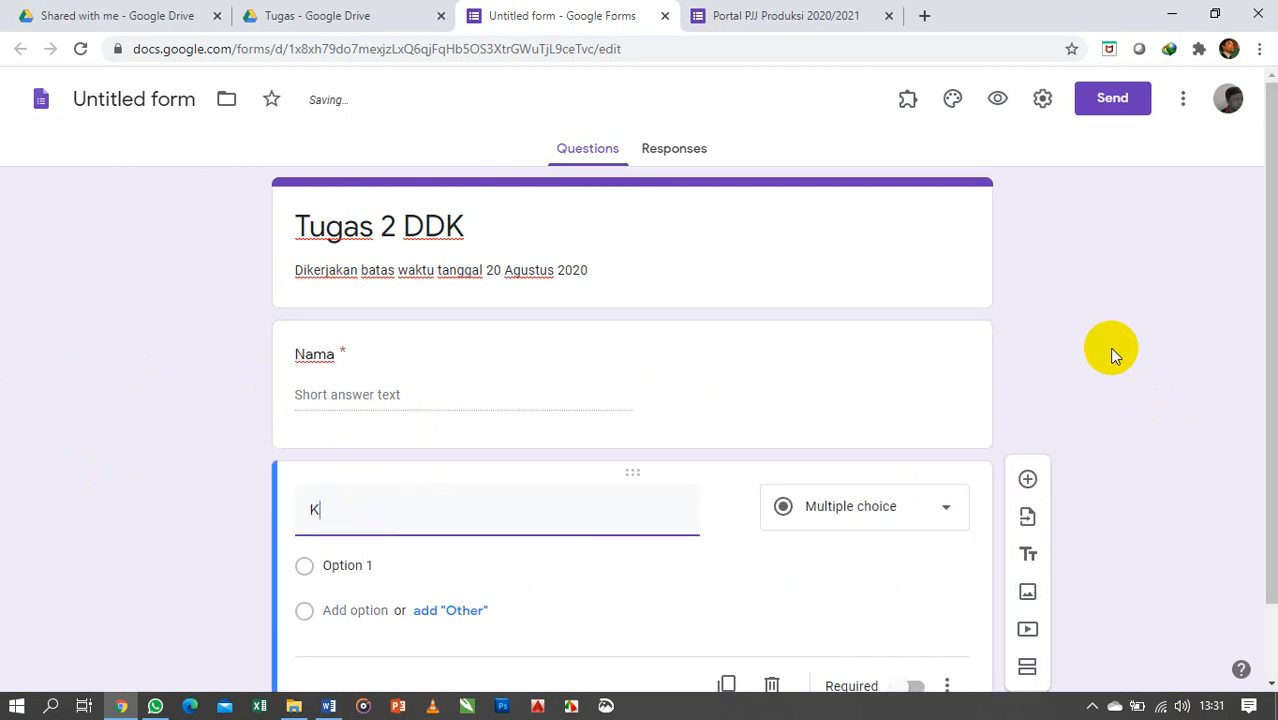
type("elas")
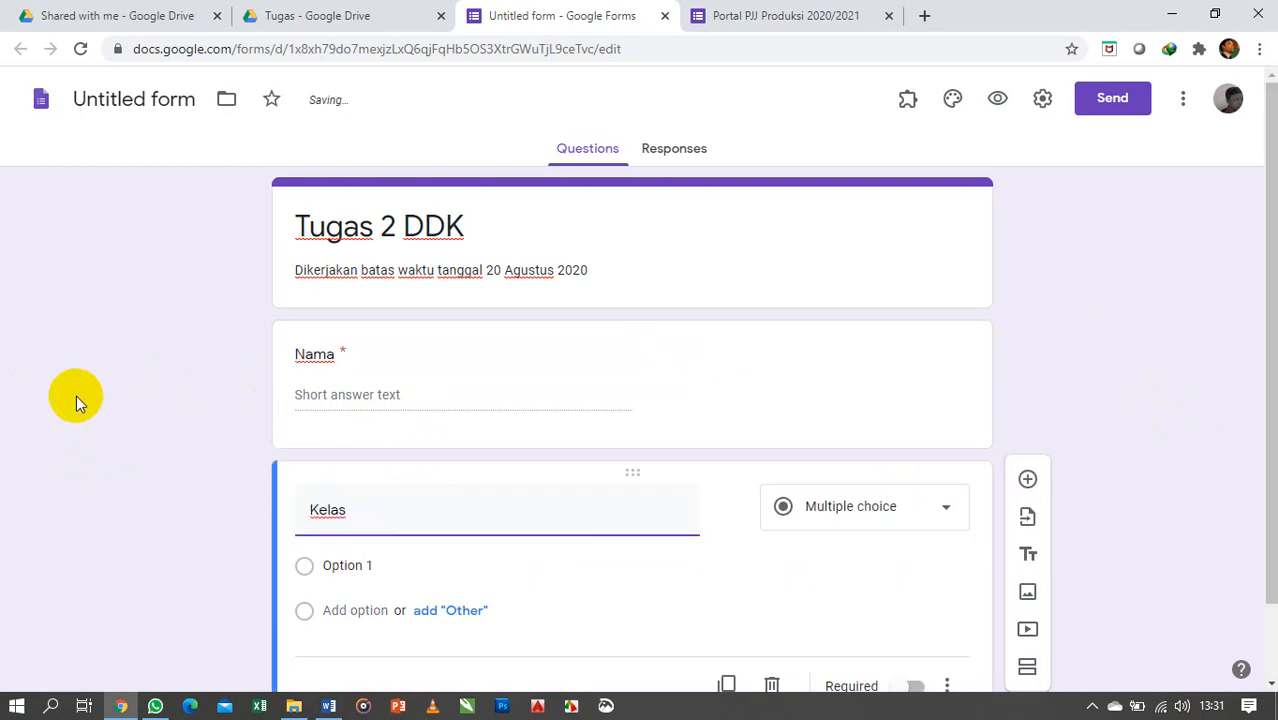
scroll(150, 420, "down", 1)
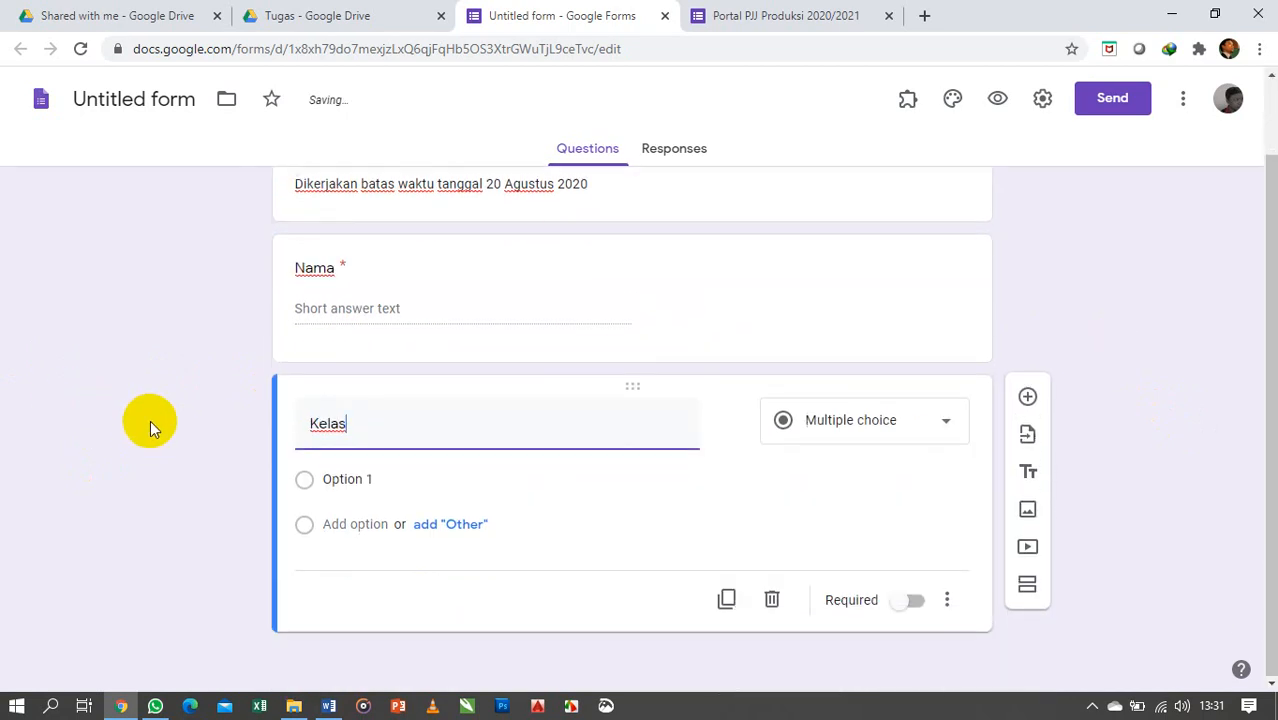
Step: Switch the Kelas question's type to short answer and back to multiple choice
left_click(845, 427)
left_click(868, 138)
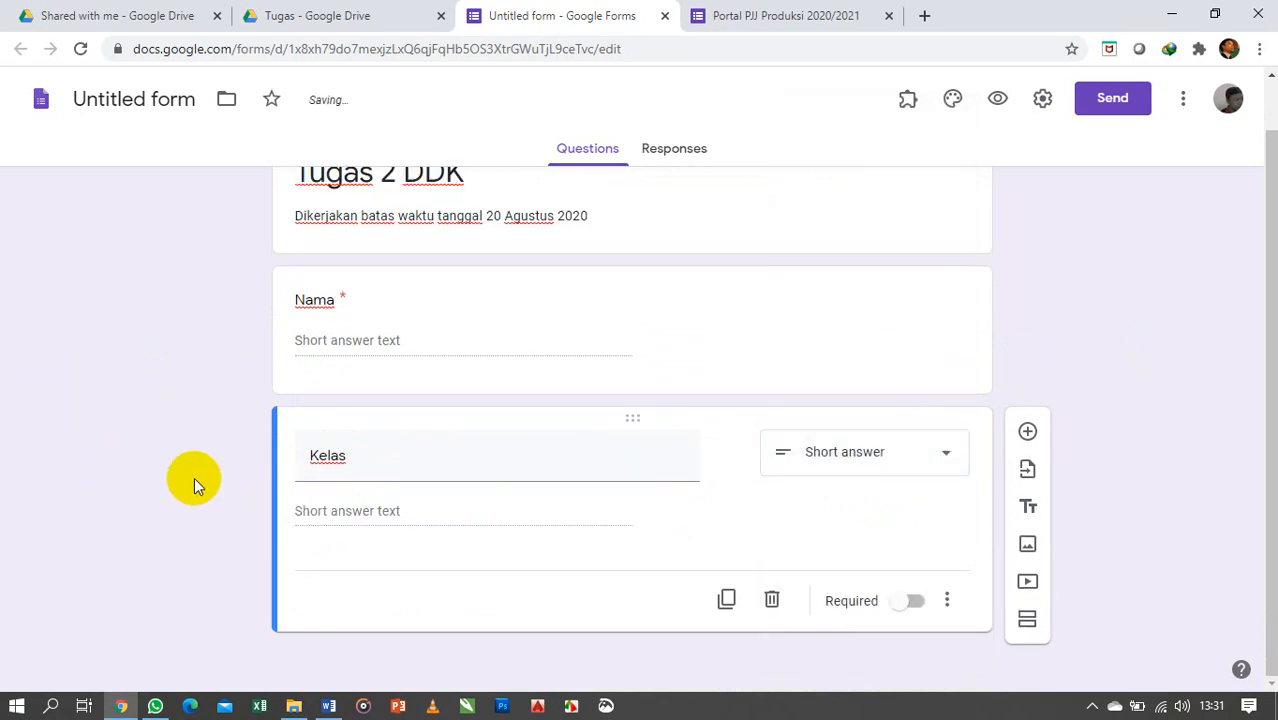
left_click(884, 456)
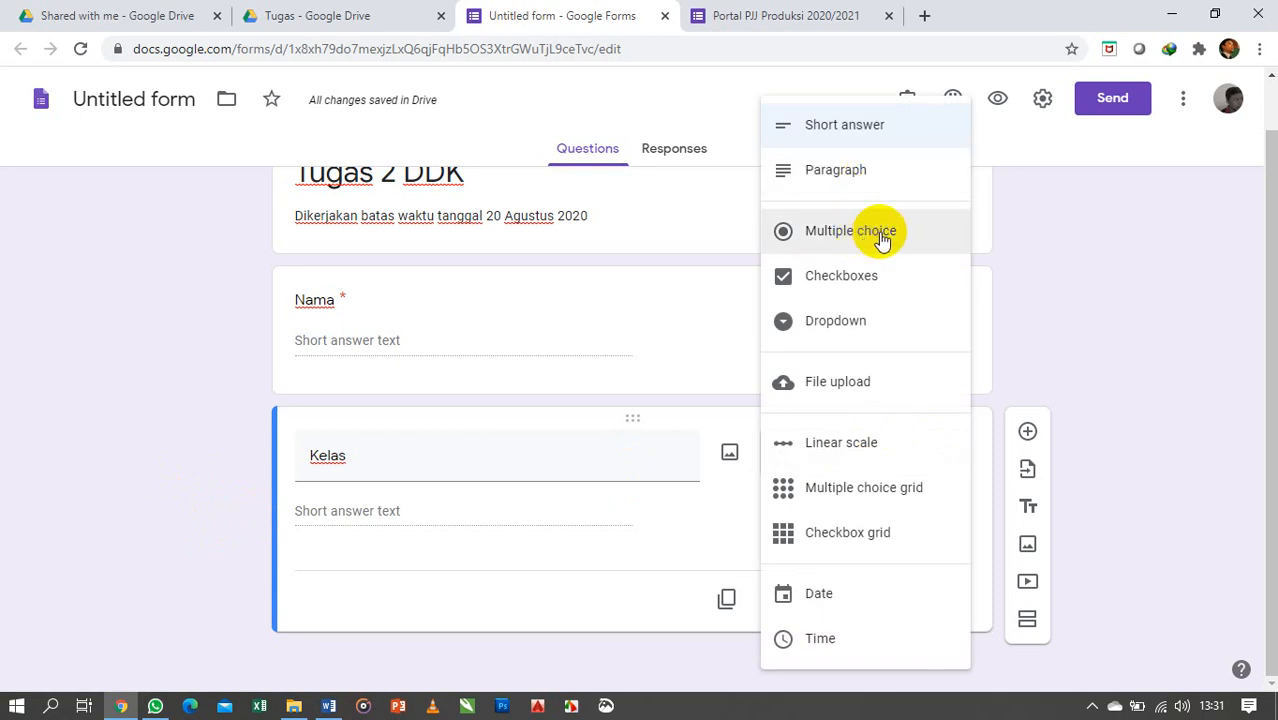
left_click(881, 233)
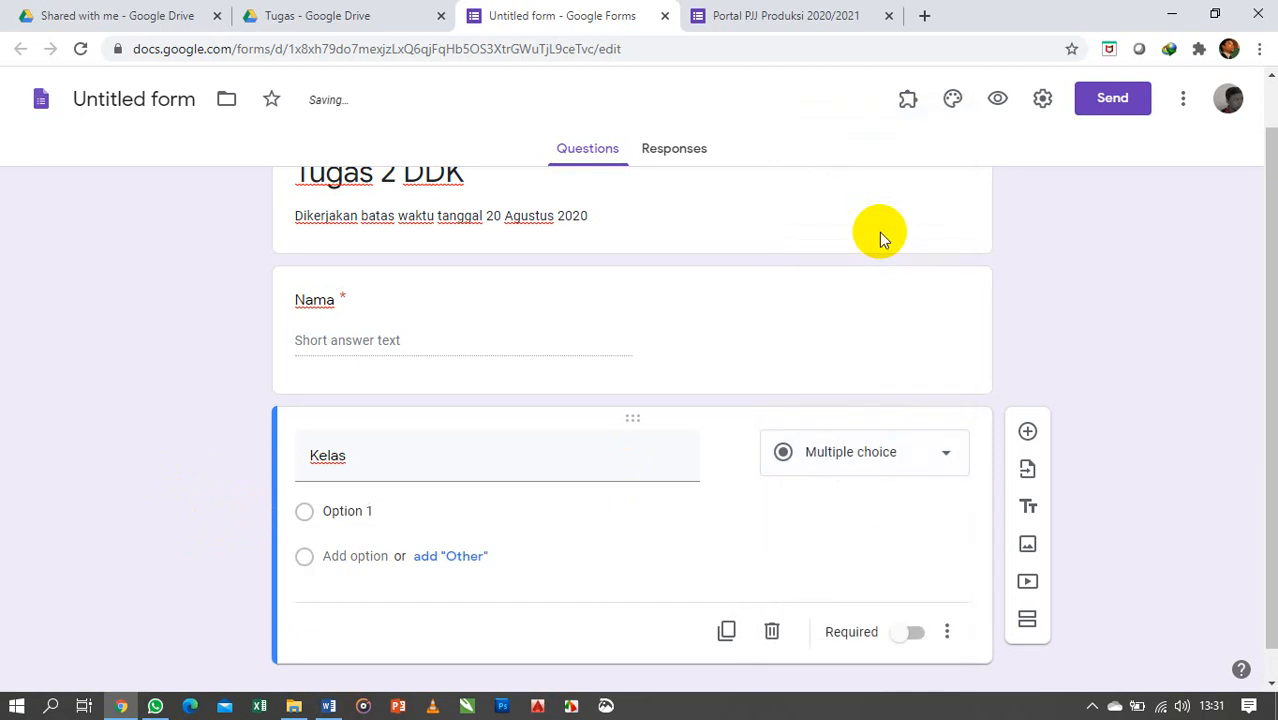
Step: Give the Kelas question the options "X PG 1", "X PG 2" and "X PG 3" and make it required
left_click(393, 515)
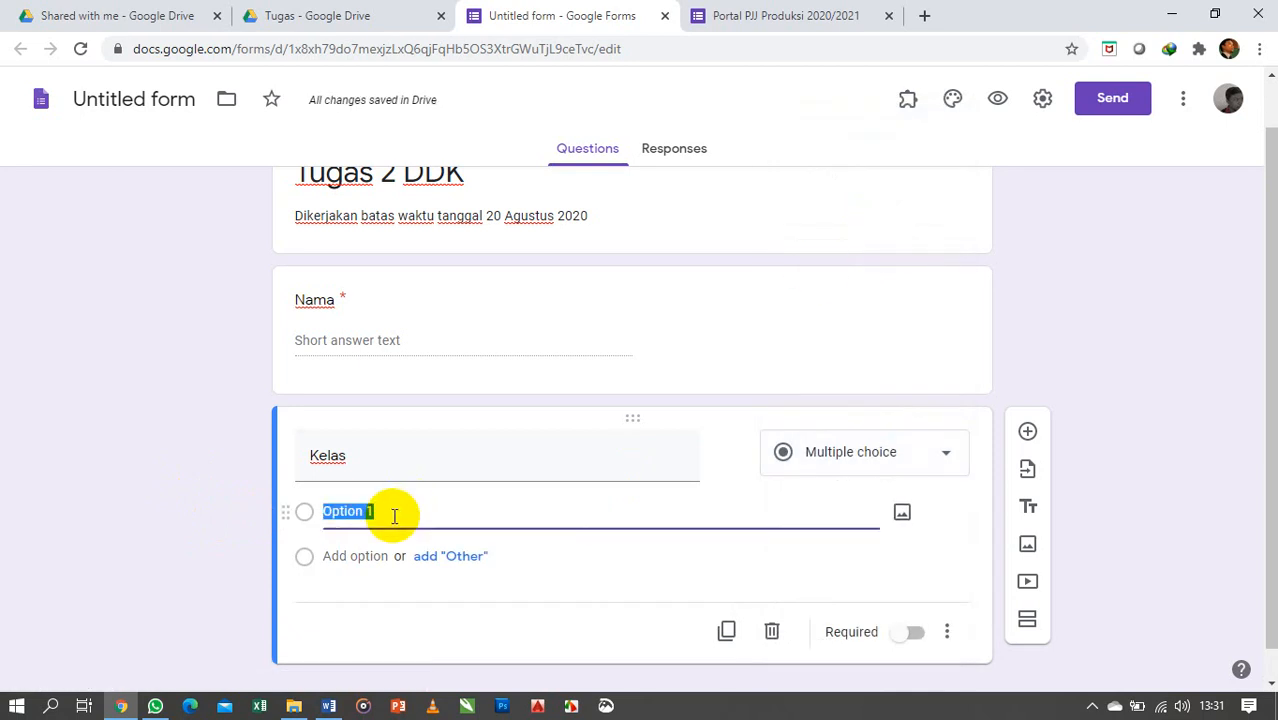
type("X PG 1")
left_click(356, 558)
type("X PG 2")
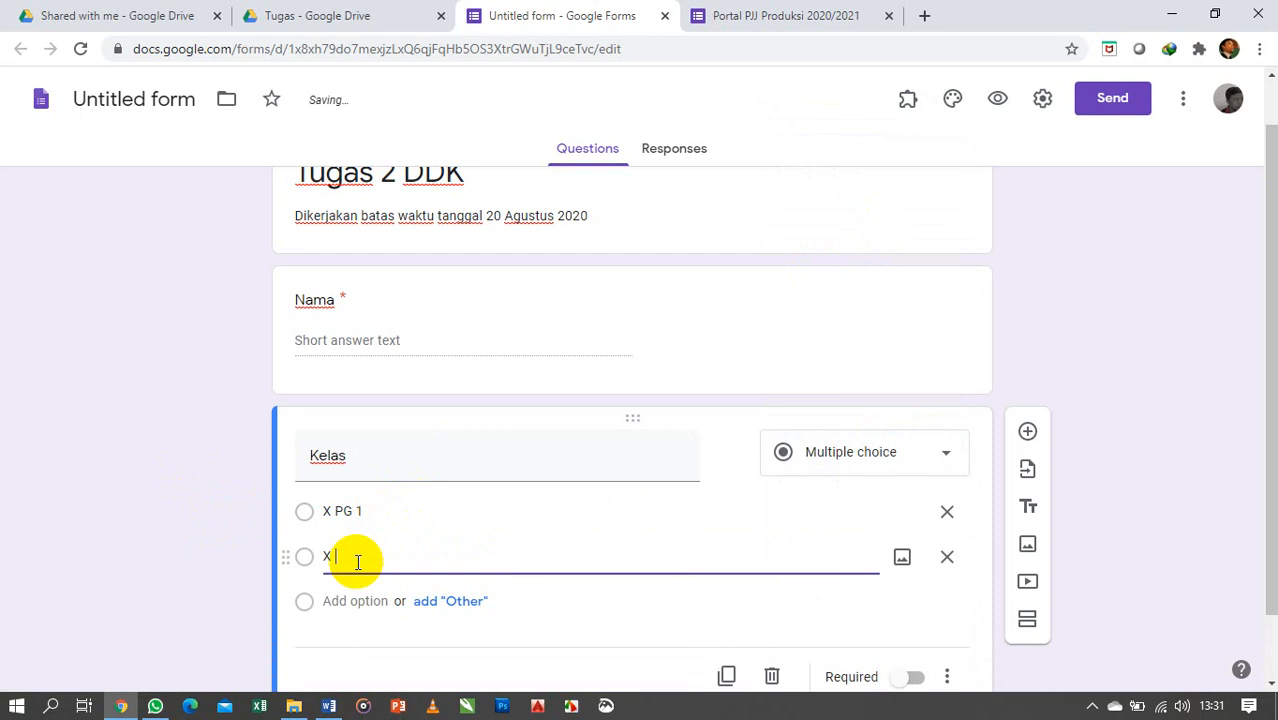
left_click(360, 601)
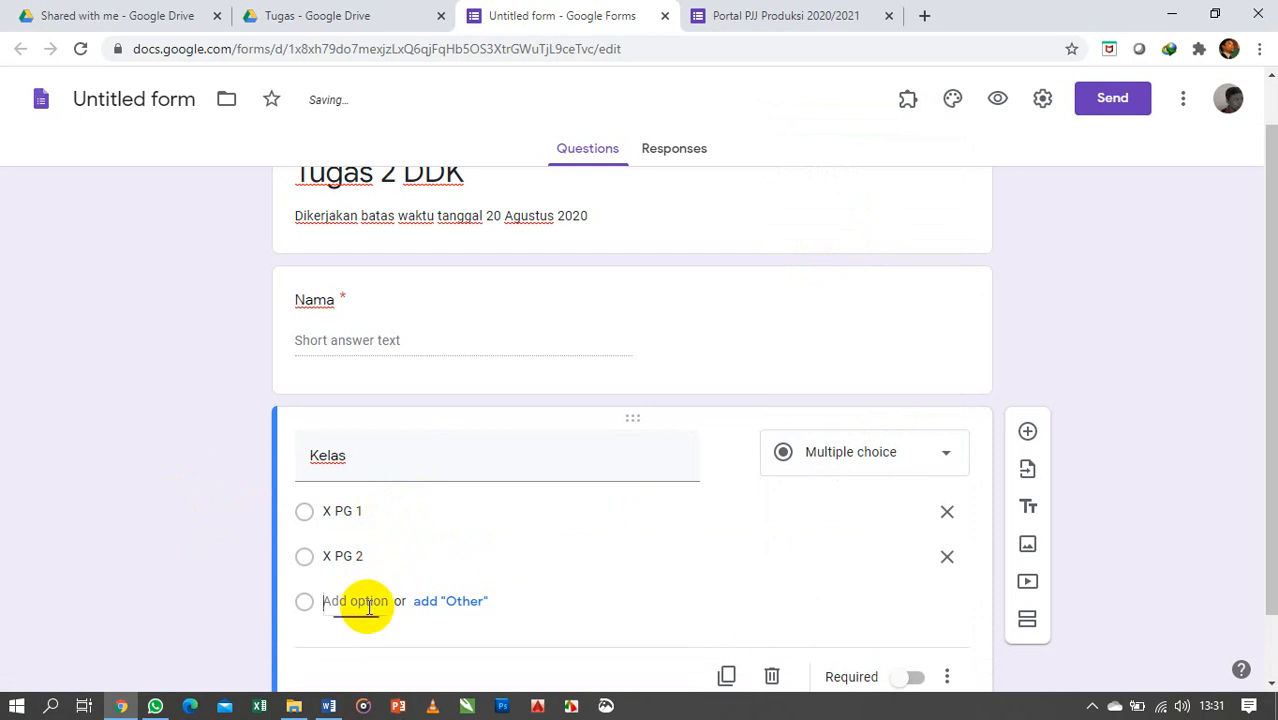
type("X PG 3")
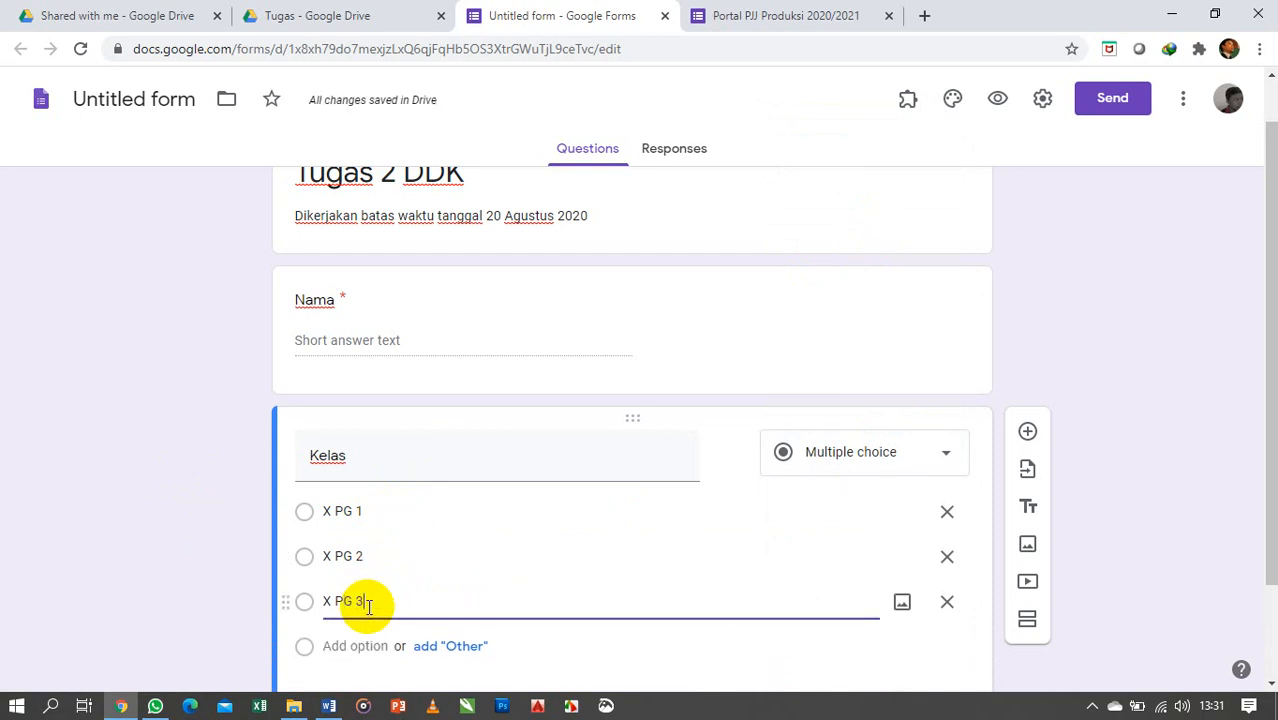
scroll(240, 560, "down", 1)
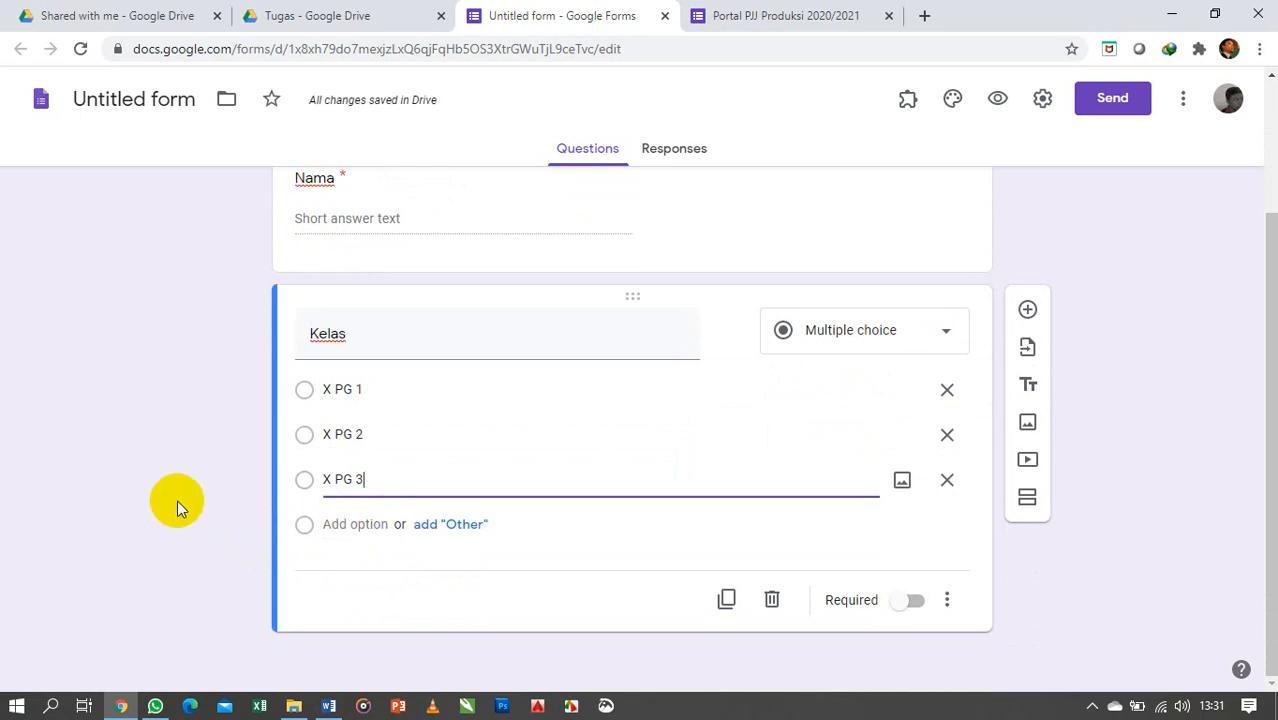
left_click(915, 603)
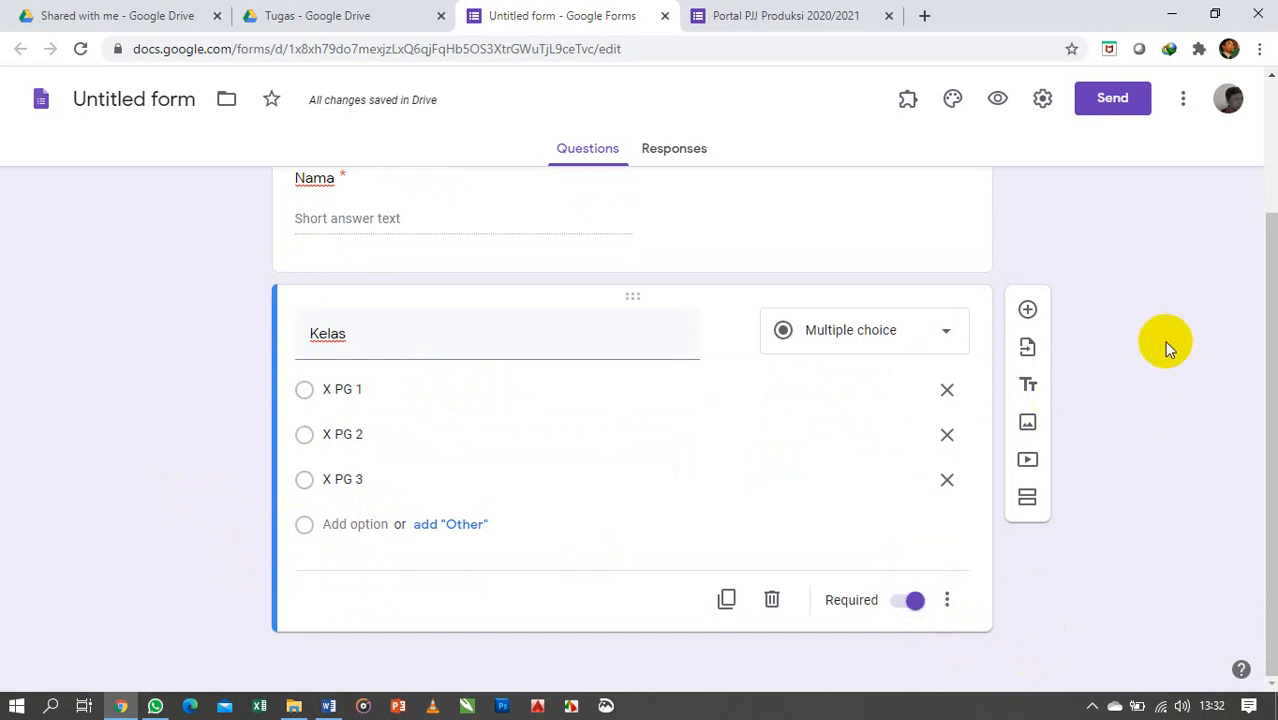
Step: Add a new section after the Kelas question
scroll(166, 436, "up", 2)
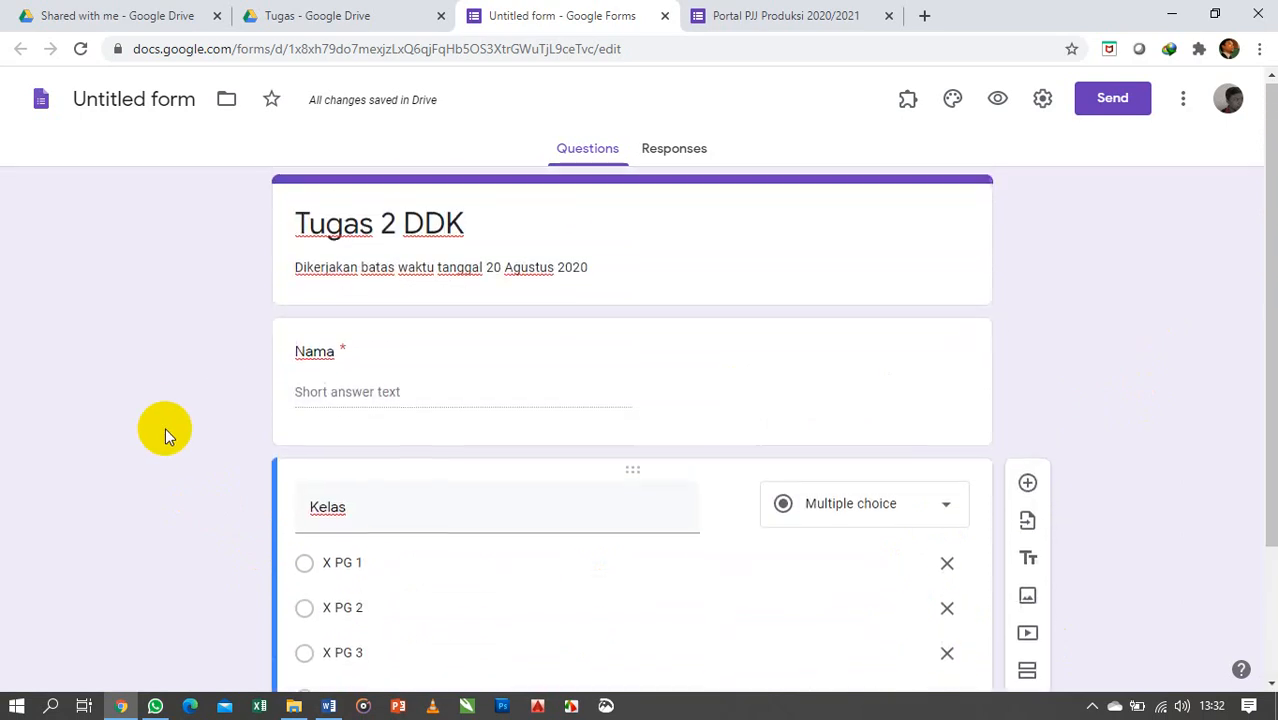
scroll(163, 413, "down", 2)
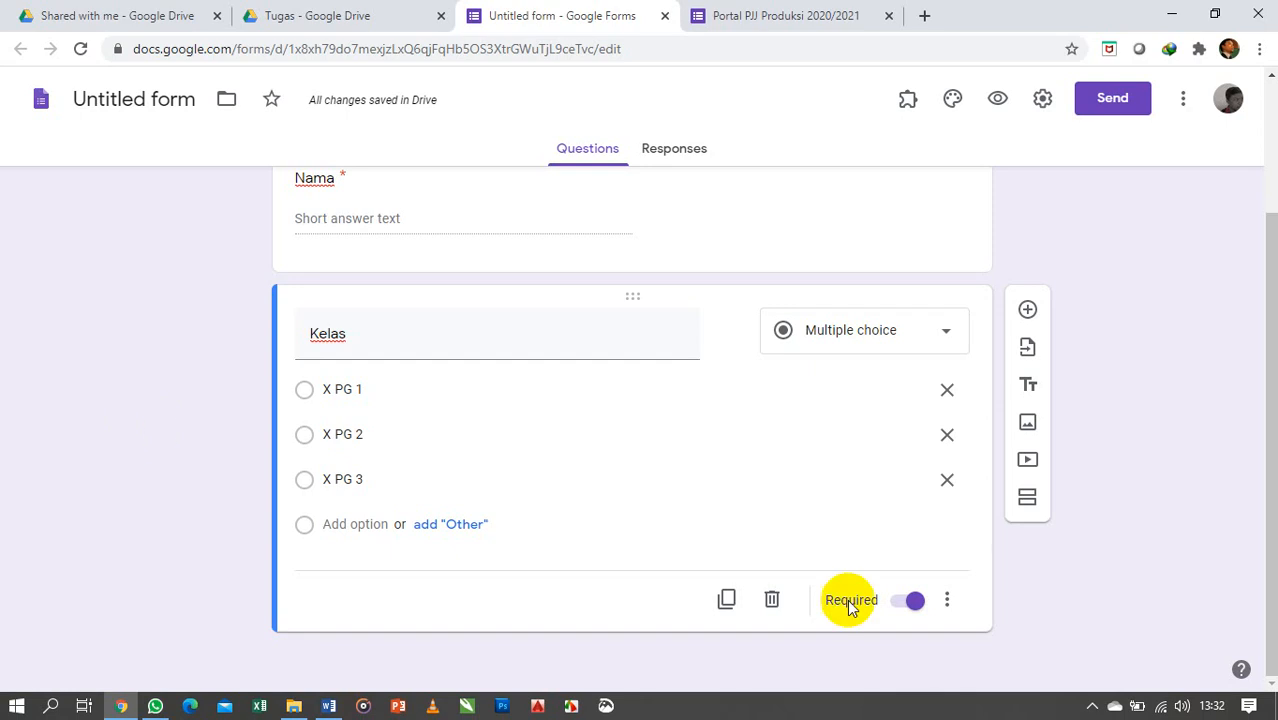
left_click(1028, 503)
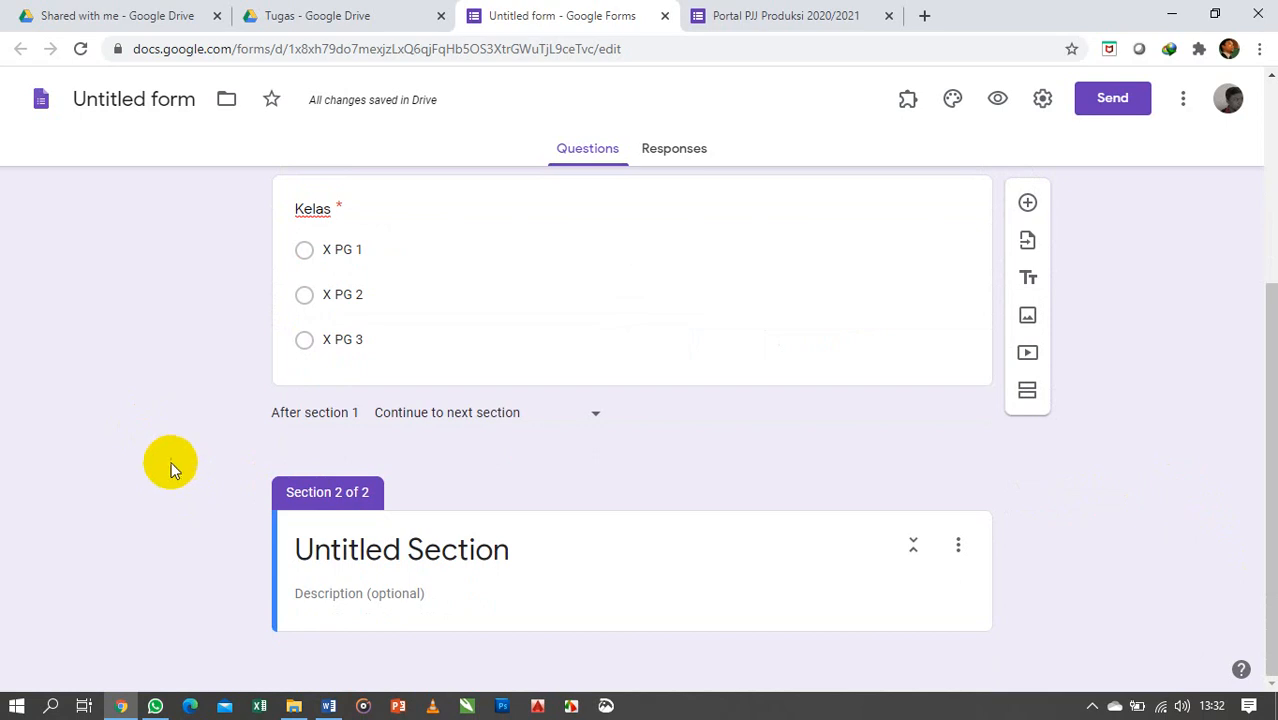
scroll(172, 470, "up", 3)
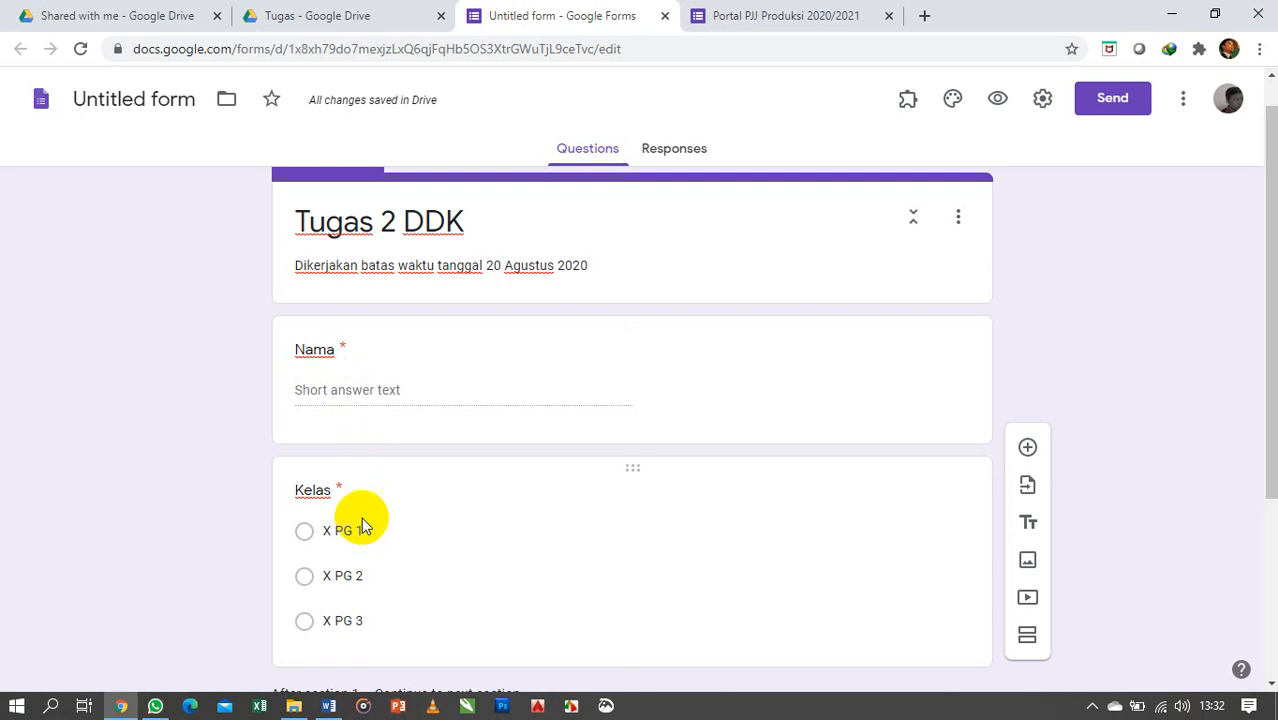
scroll(100, 430, "down", 3)
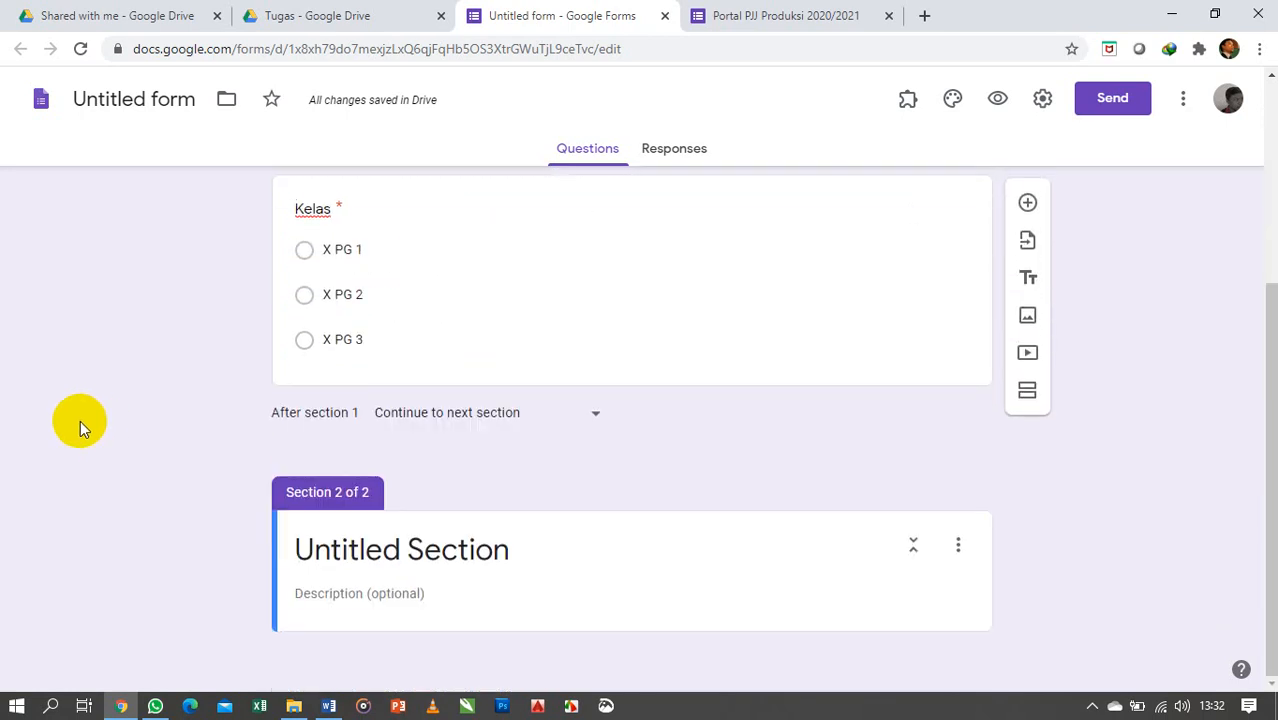
Step: Title the second section "Kerjakan soal berikut"
left_click(397, 548)
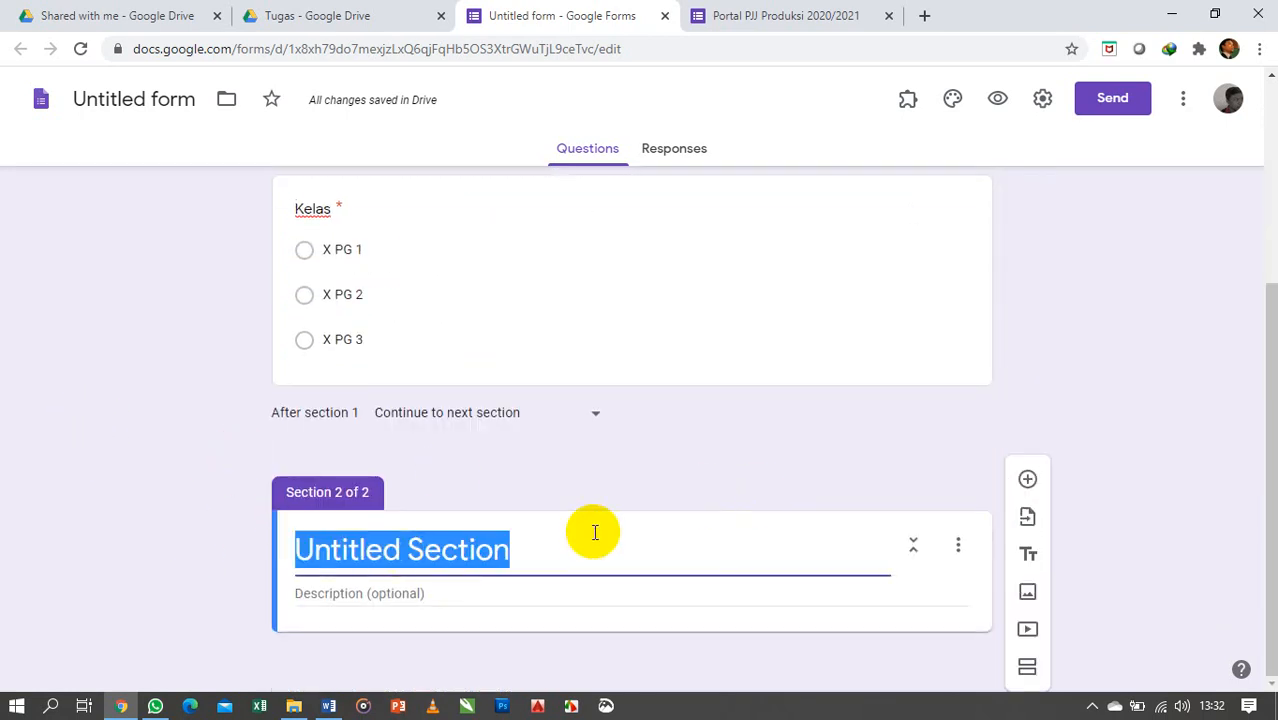
type("Kerjakan s")
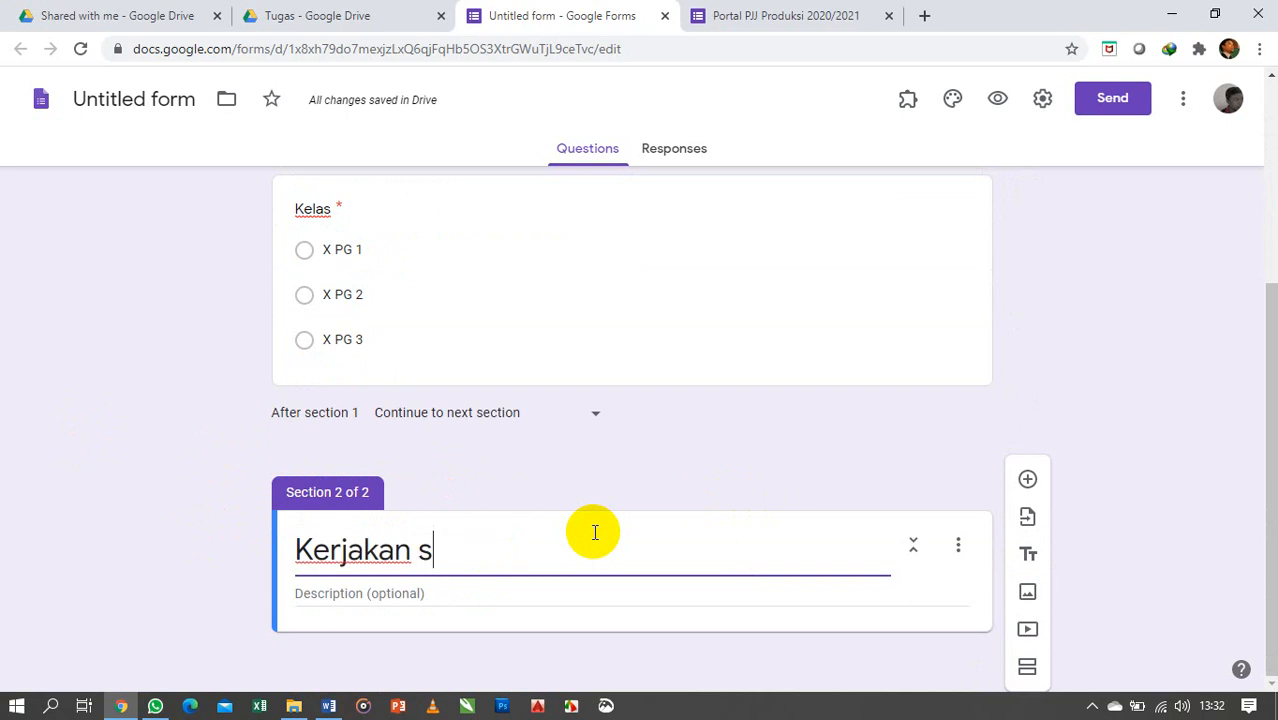
type("oal nerik")
key("BackSpace")
key("BackSpace")
key("BackSpace")
key("BackSpace")
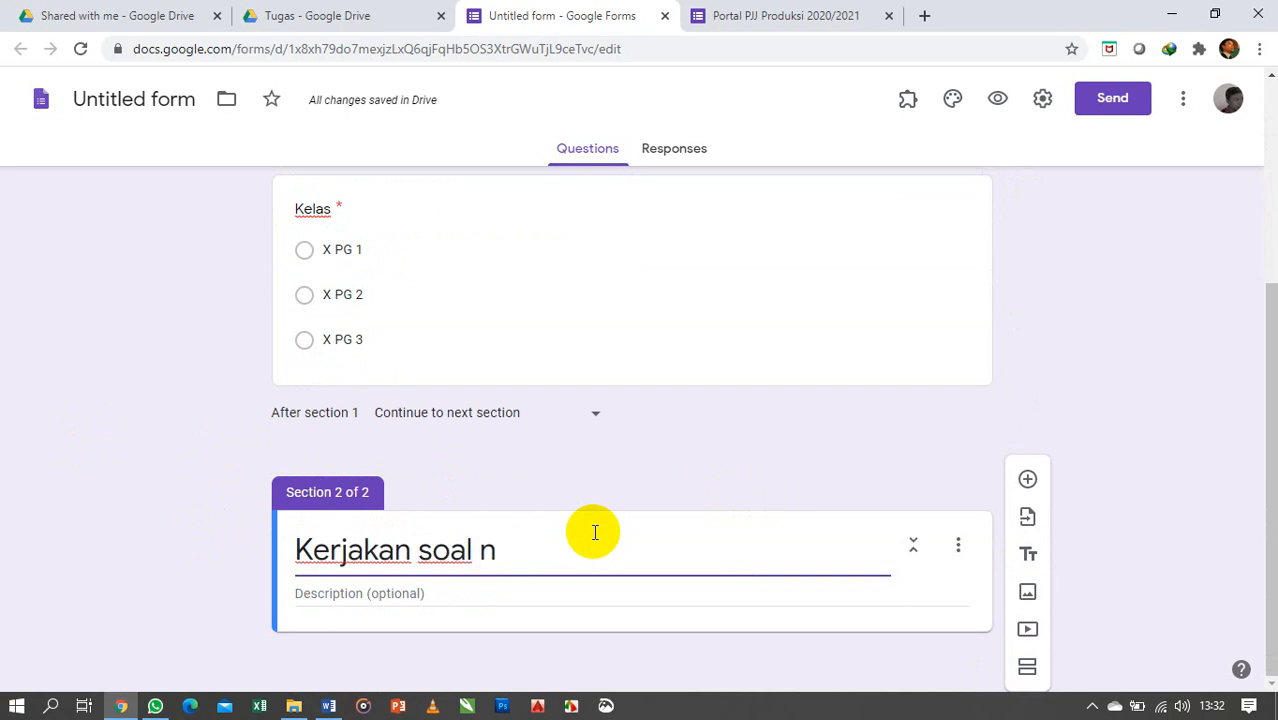
key("BackSpace")
type("berikut")
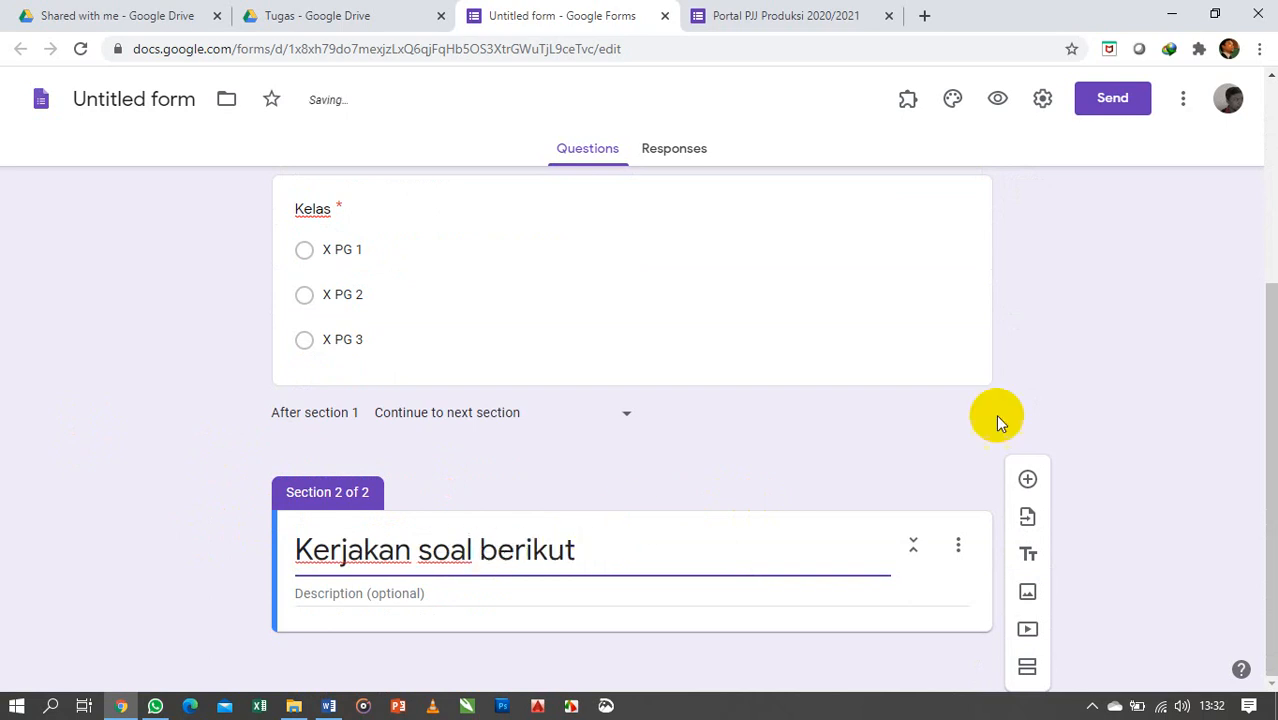
Step: Open a preview of the Tugas 2 DDK form to examine its first section as respondents see it
scroll(1081, 370, "up", 3)
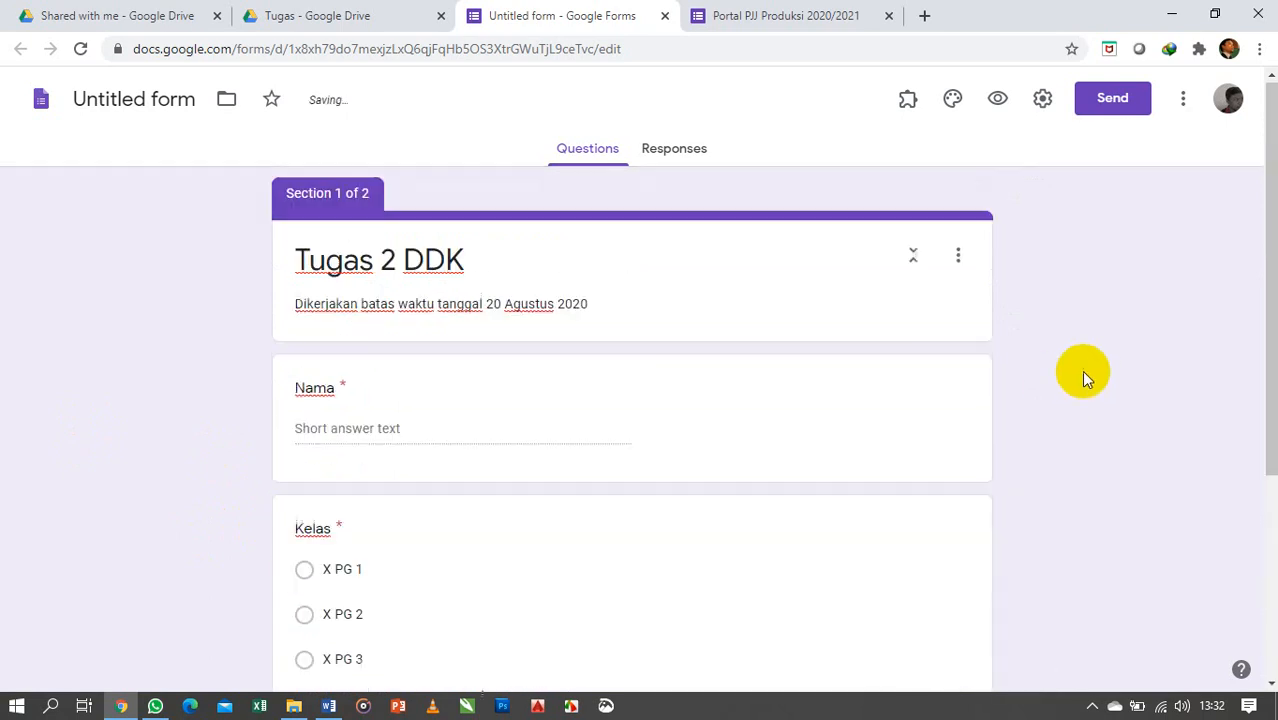
left_click(1001, 103)
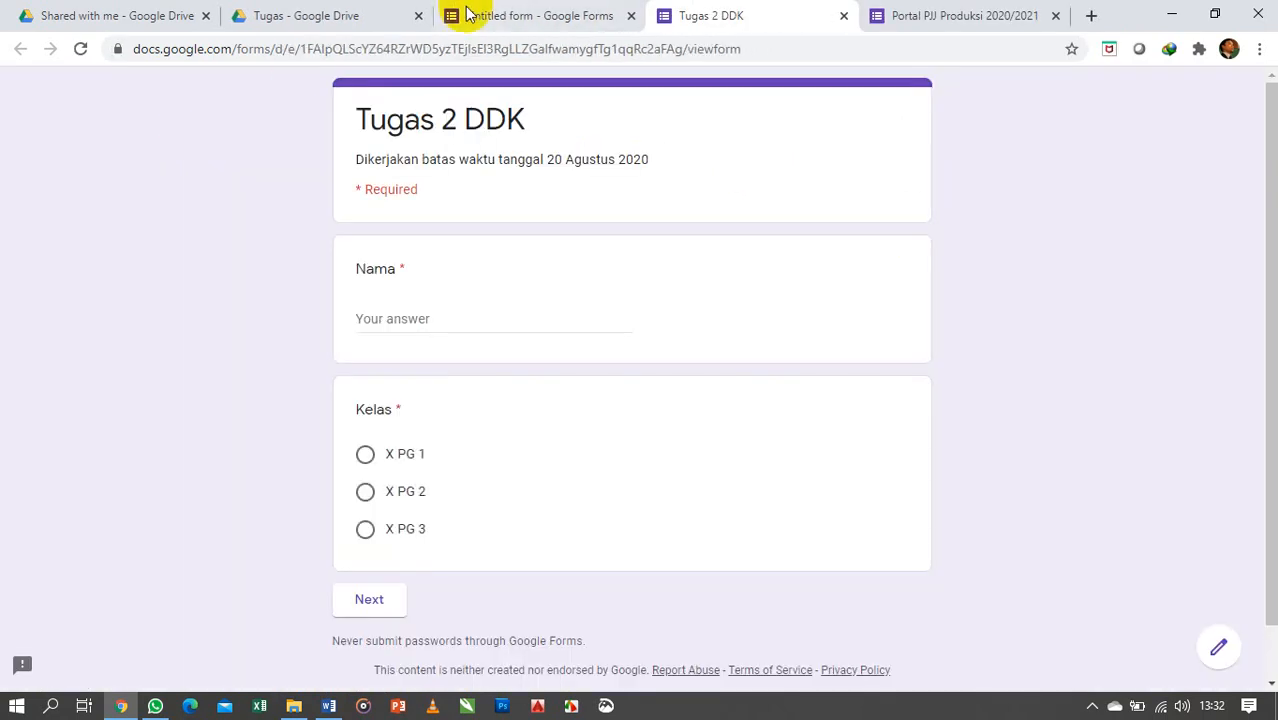
left_click(480, 14)
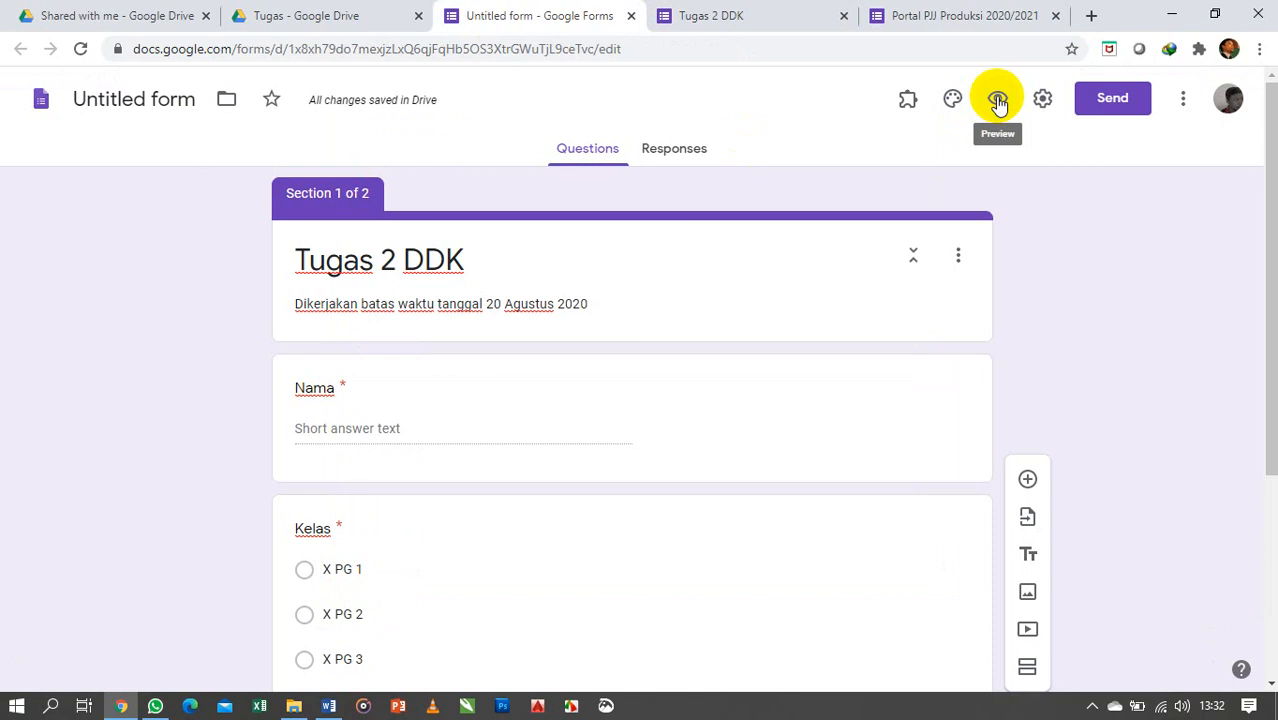
left_click(752, 18)
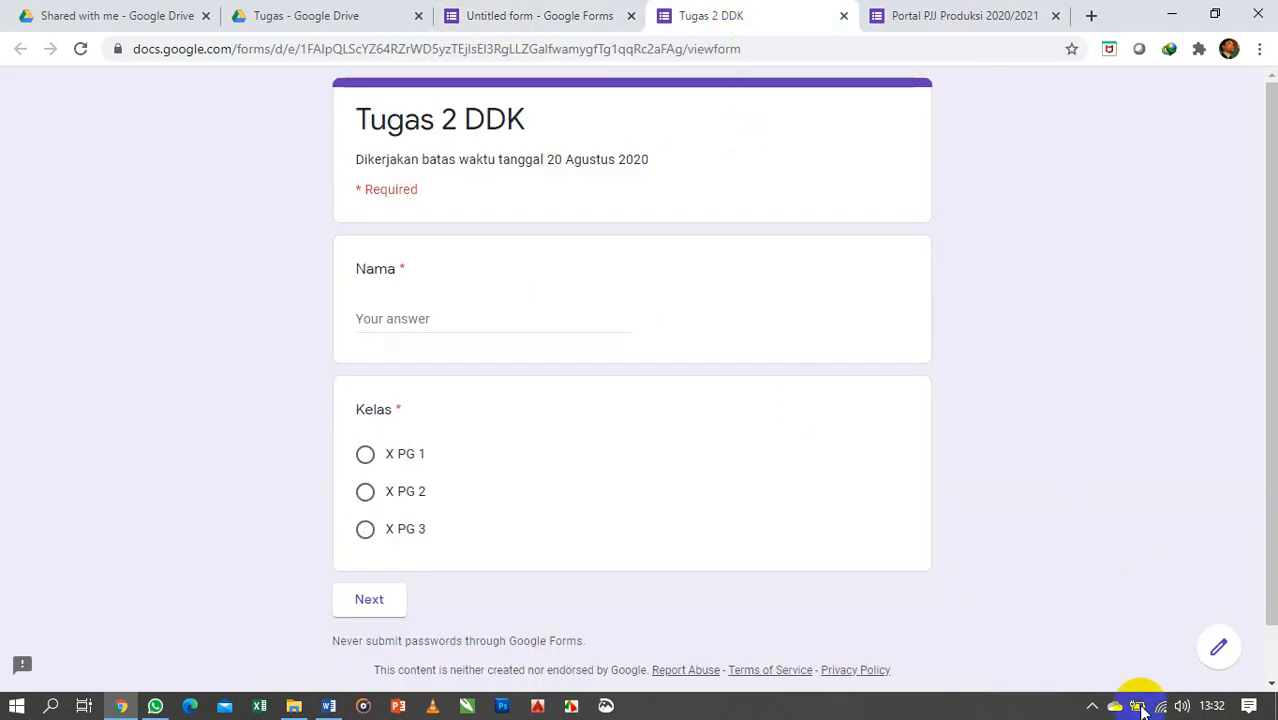
left_click(1092, 709)
left_click(1150, 640)
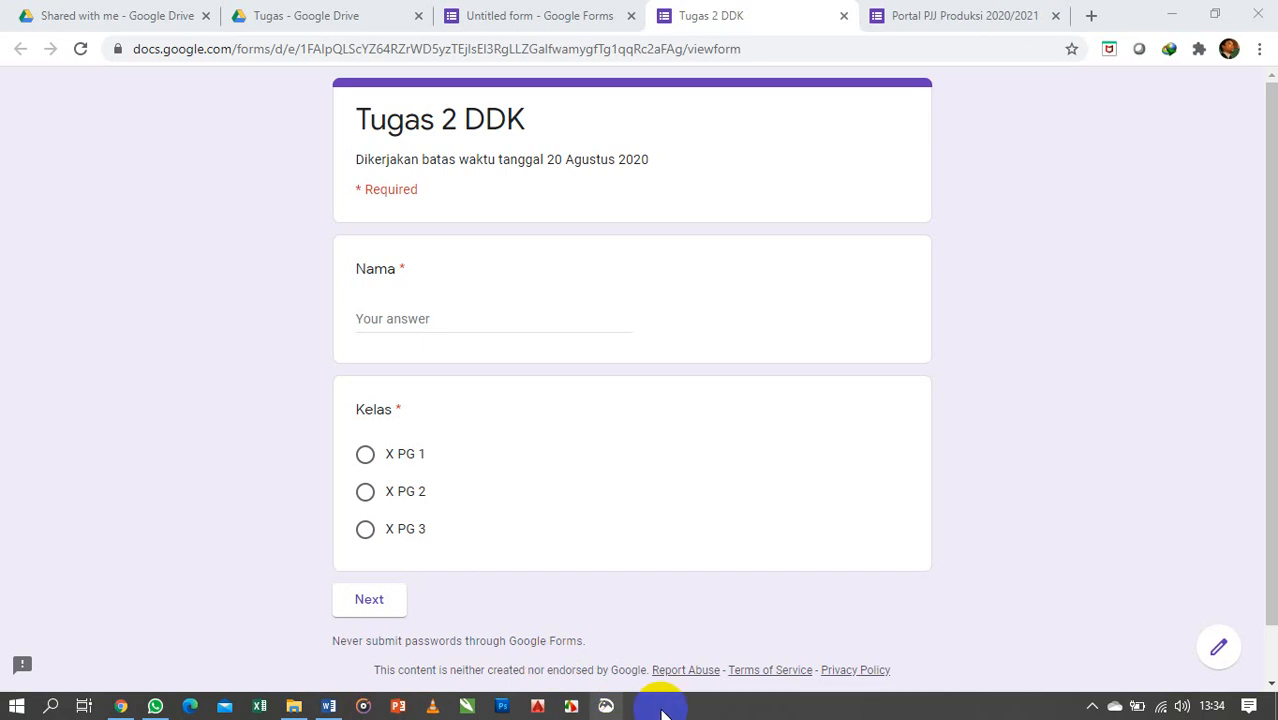
left_click(1094, 708)
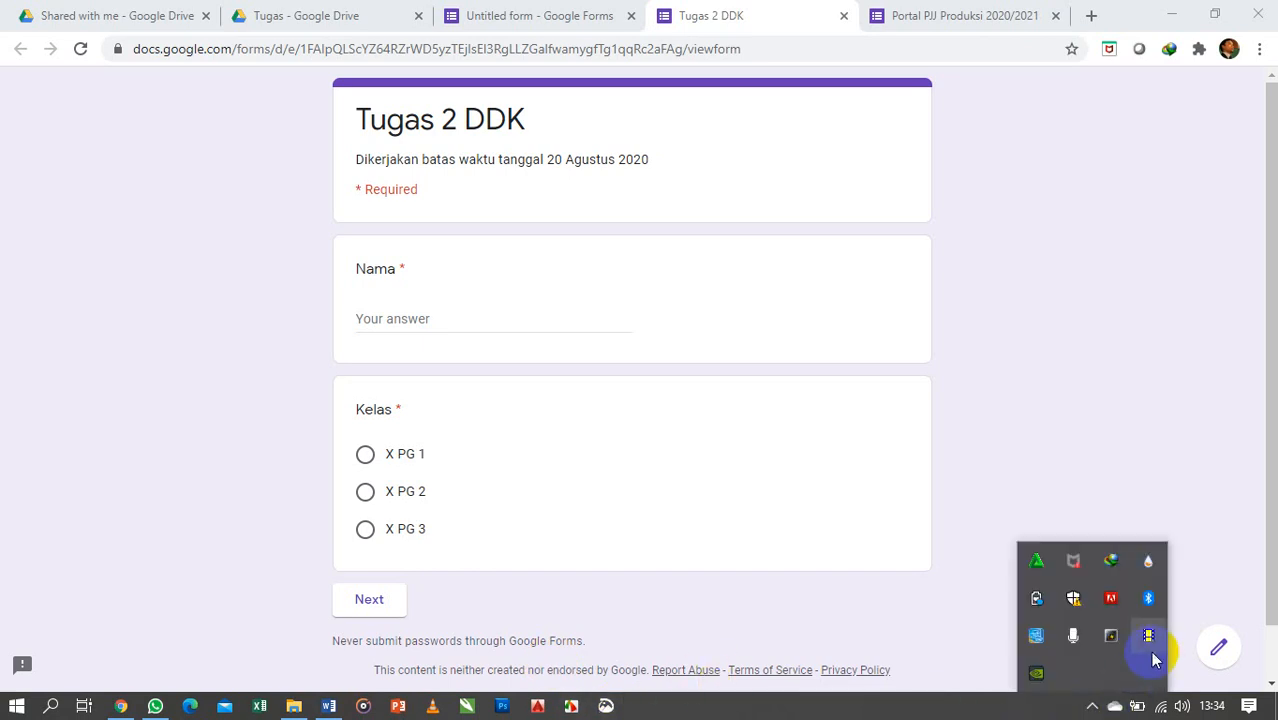
left_click(1150, 633)
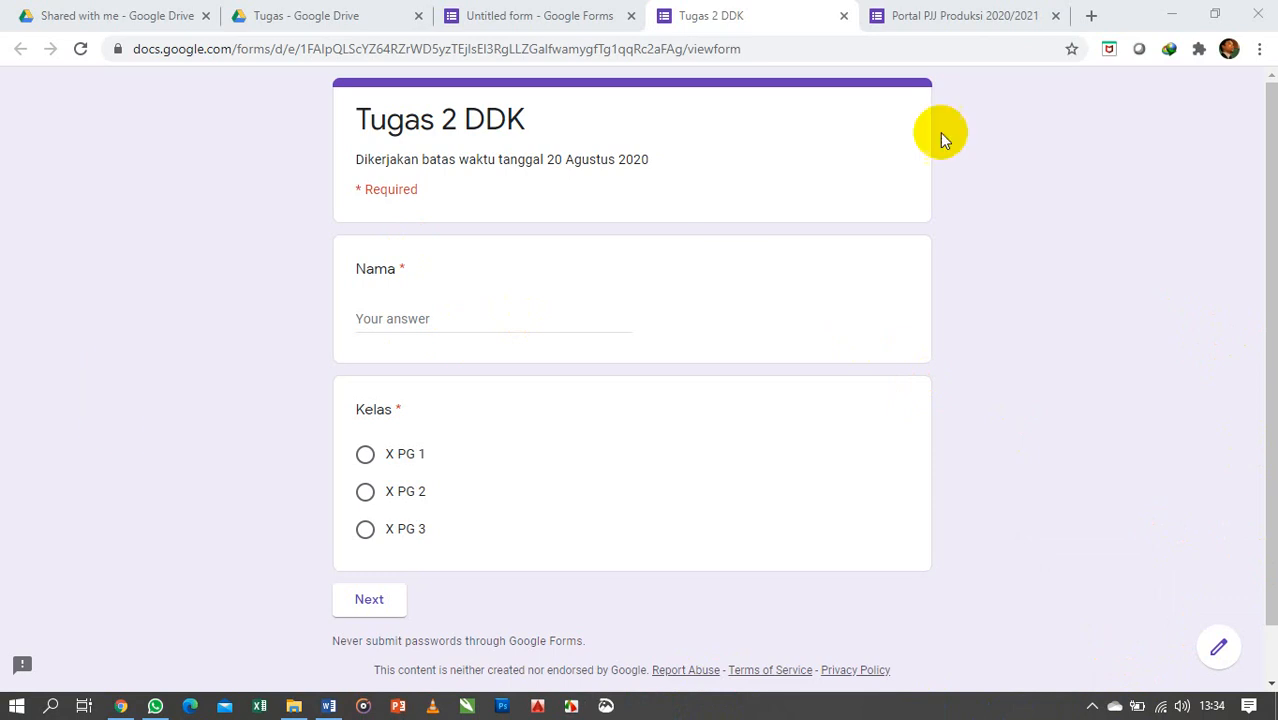
Step: Test the previewed form by answering Nama with "re" and Kelas with X PG 1, and continue to the second section
scroll(237, 327, "down", 1)
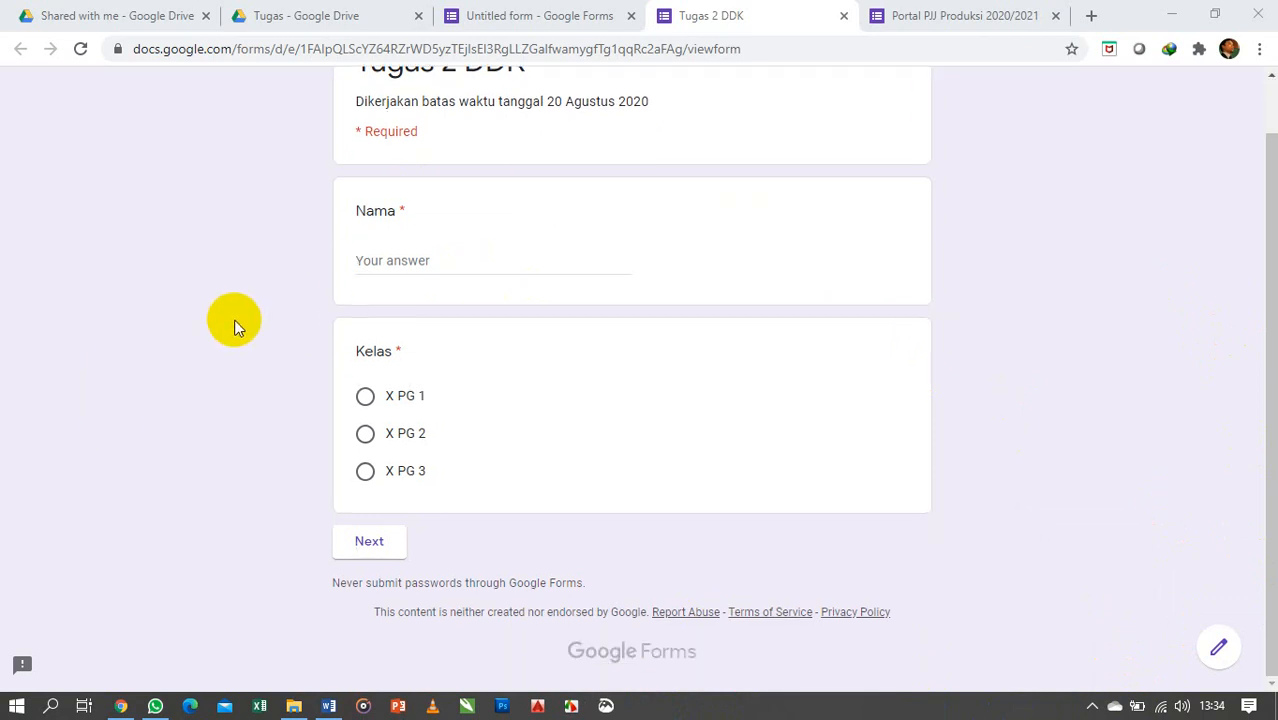
left_click(391, 264)
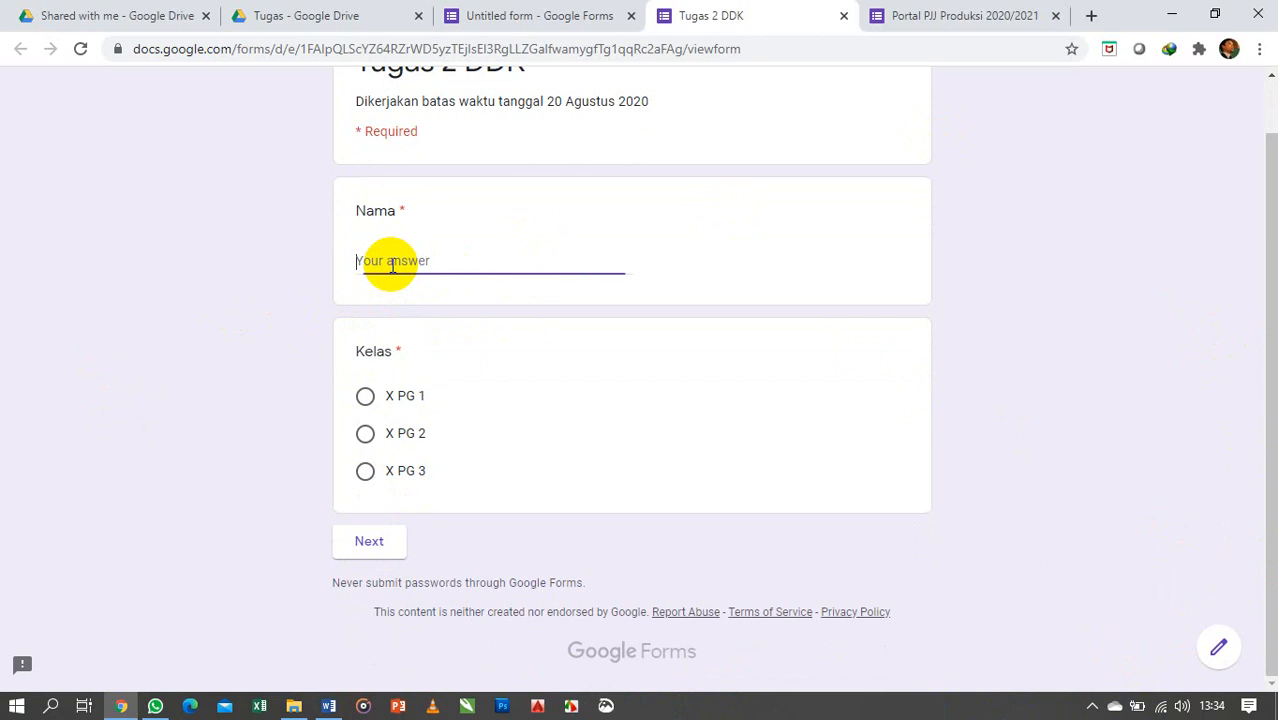
type("dfd")
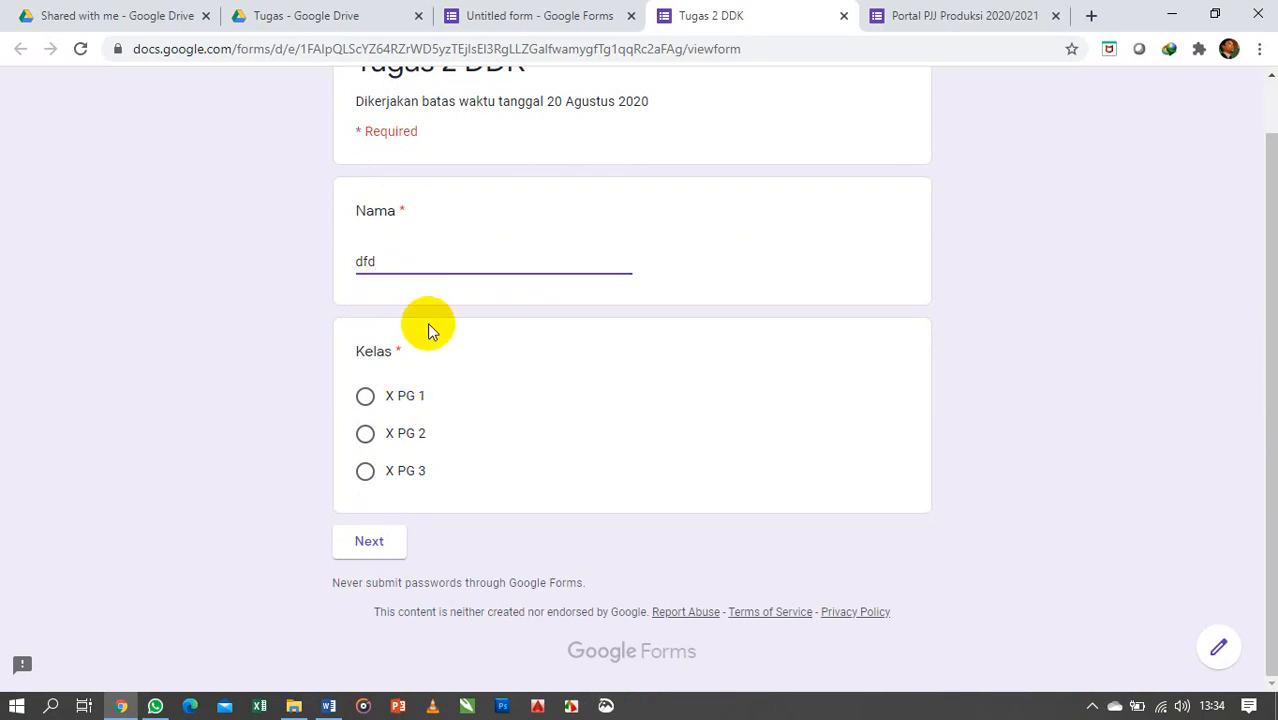
key("BackSpace")
key("BackSpace")
key("BackSpace")
type("re")
left_click(402, 397)
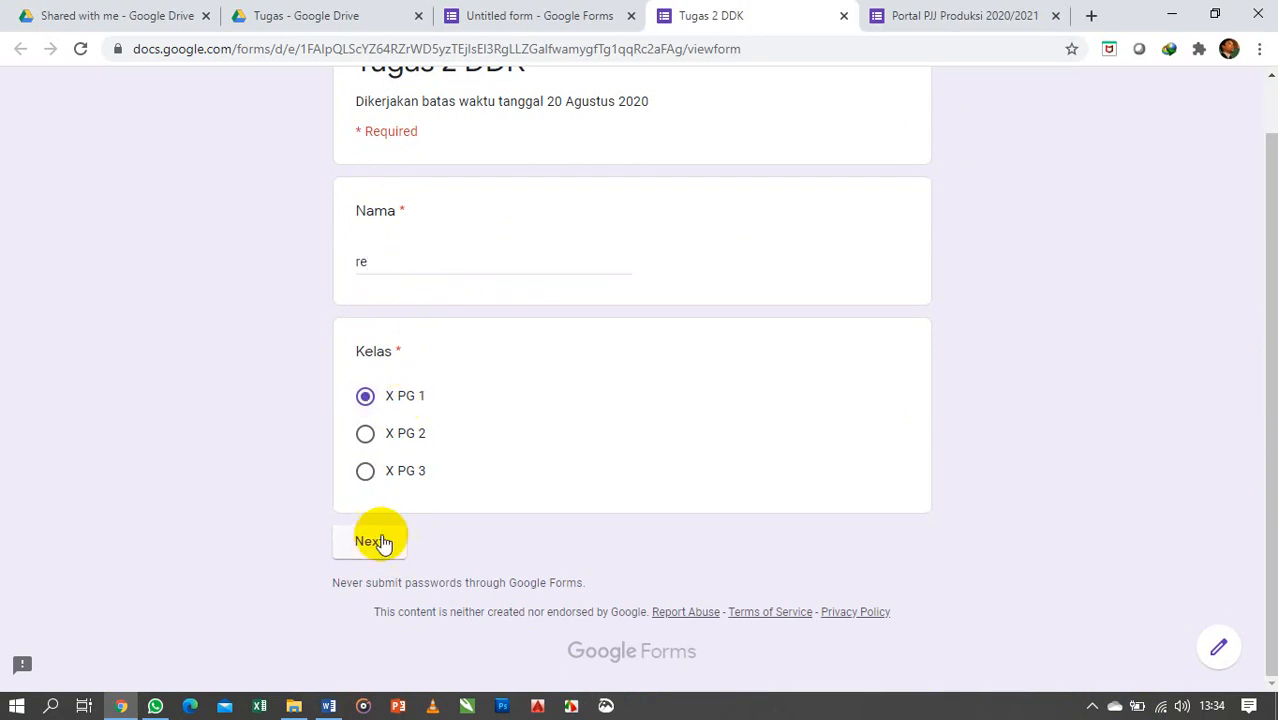
left_click(378, 541)
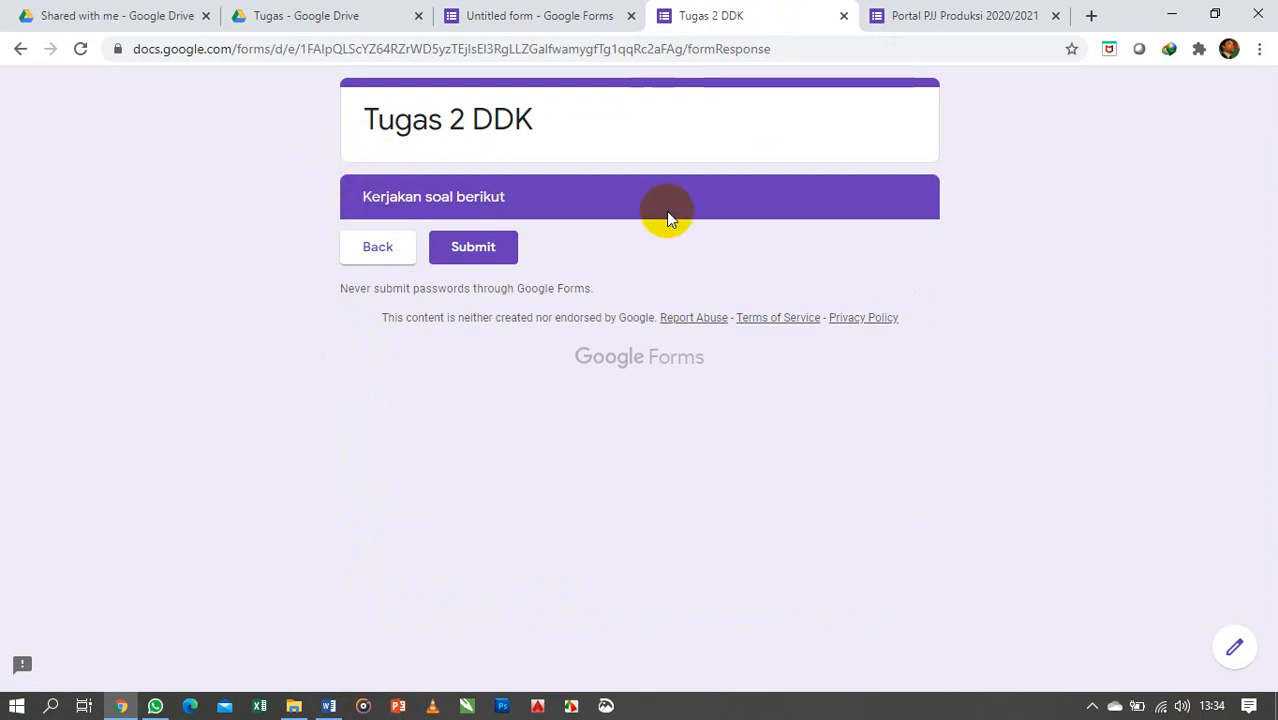
Step: Return to the form editor and add a multiple-choice question to the "Kerjakan soal berikut" section
left_click(576, 17)
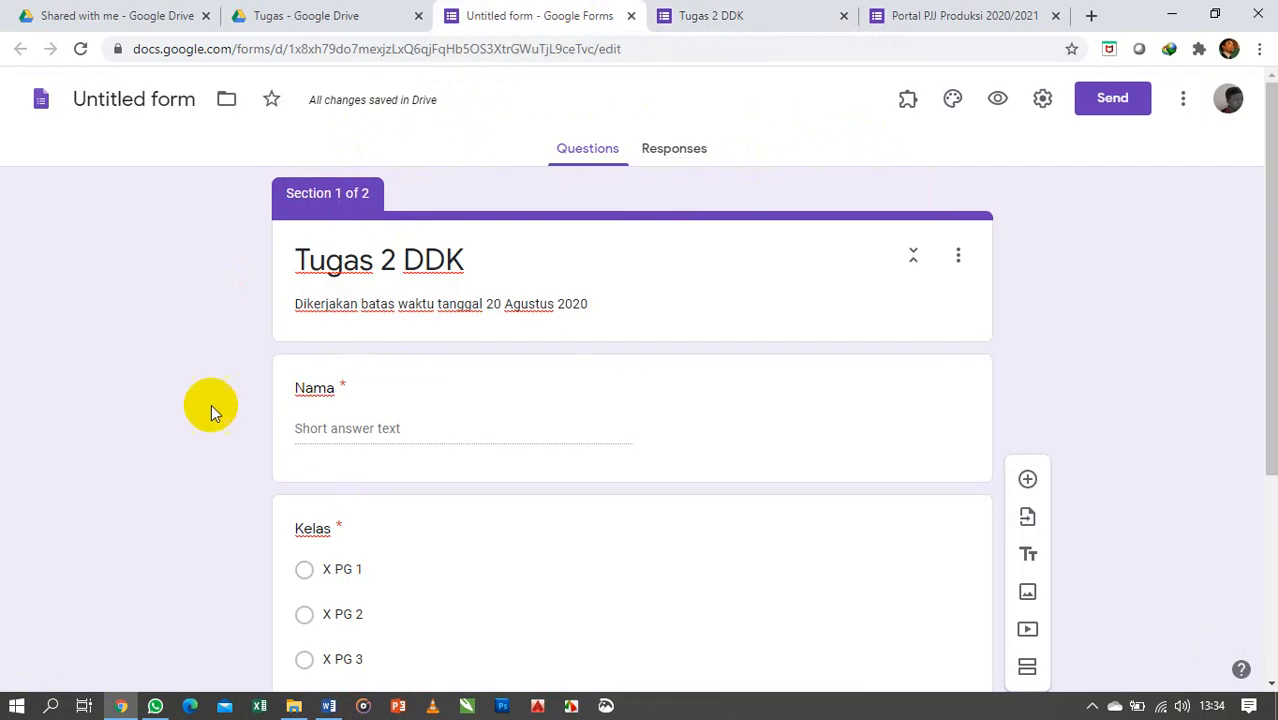
scroll(211, 404, "down", 3)
triple_click(468, 552)
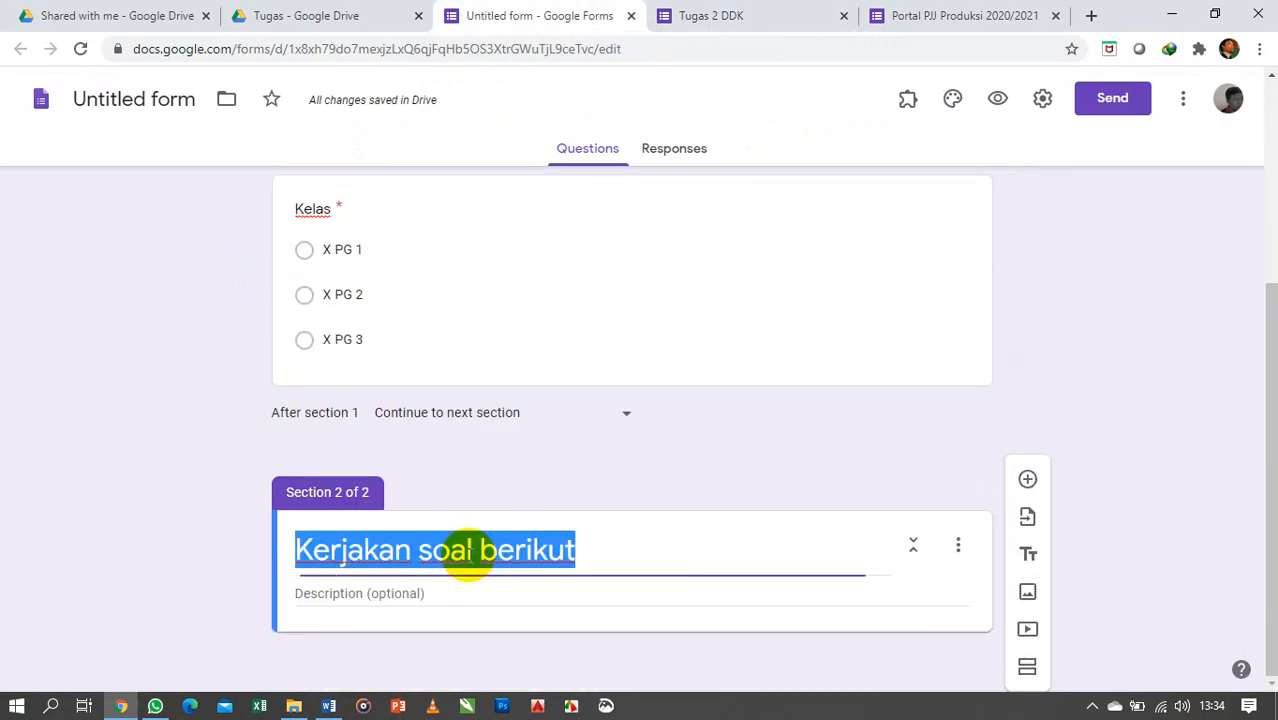
left_click(549, 555)
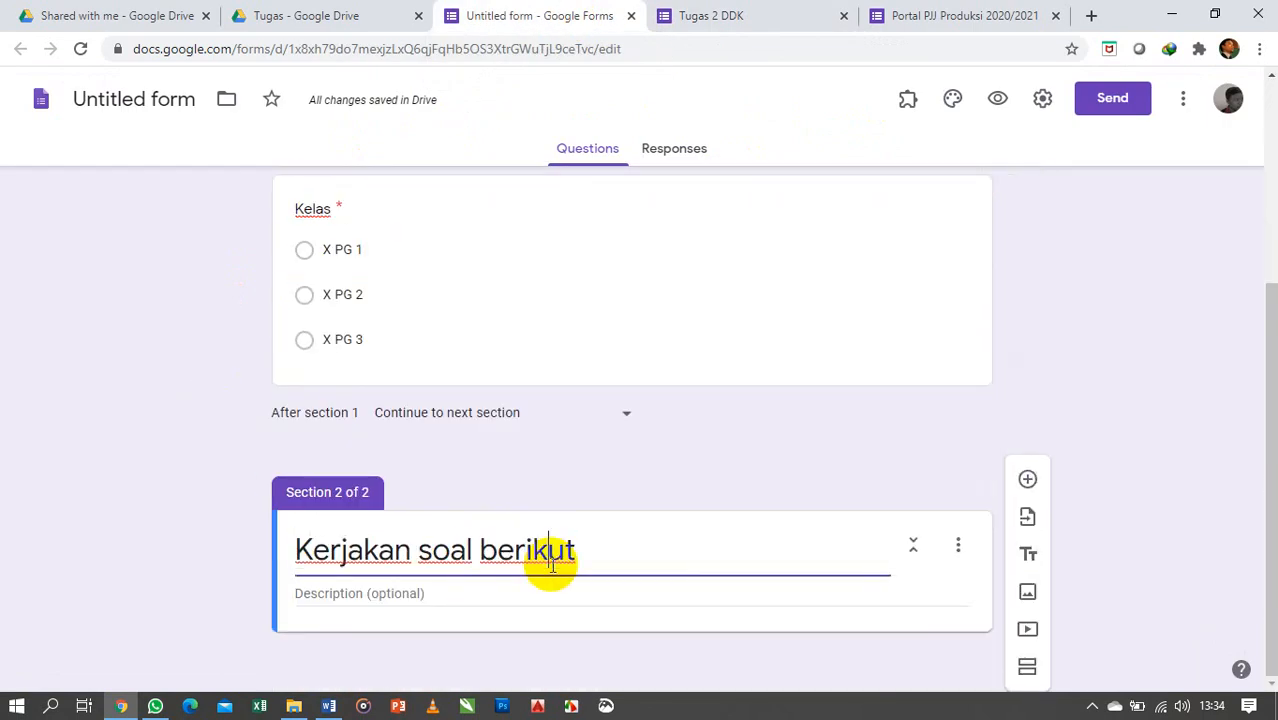
left_click(1030, 482)
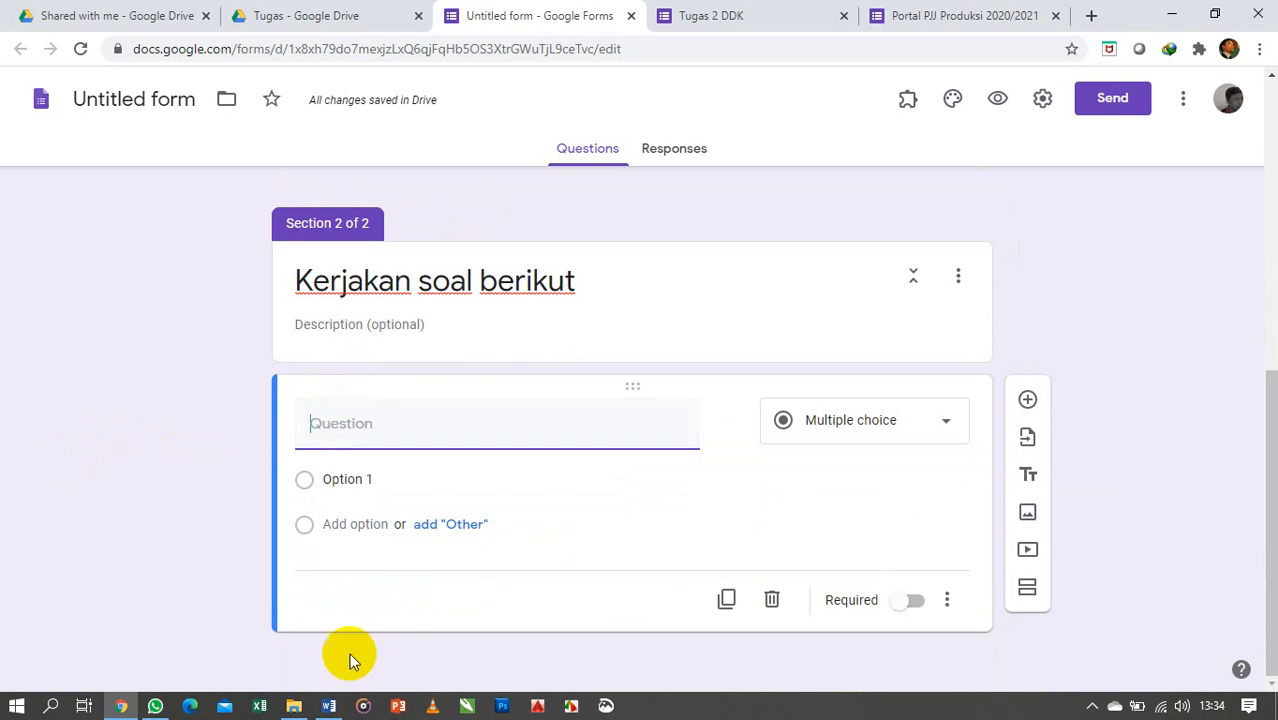
left_click(331, 706)
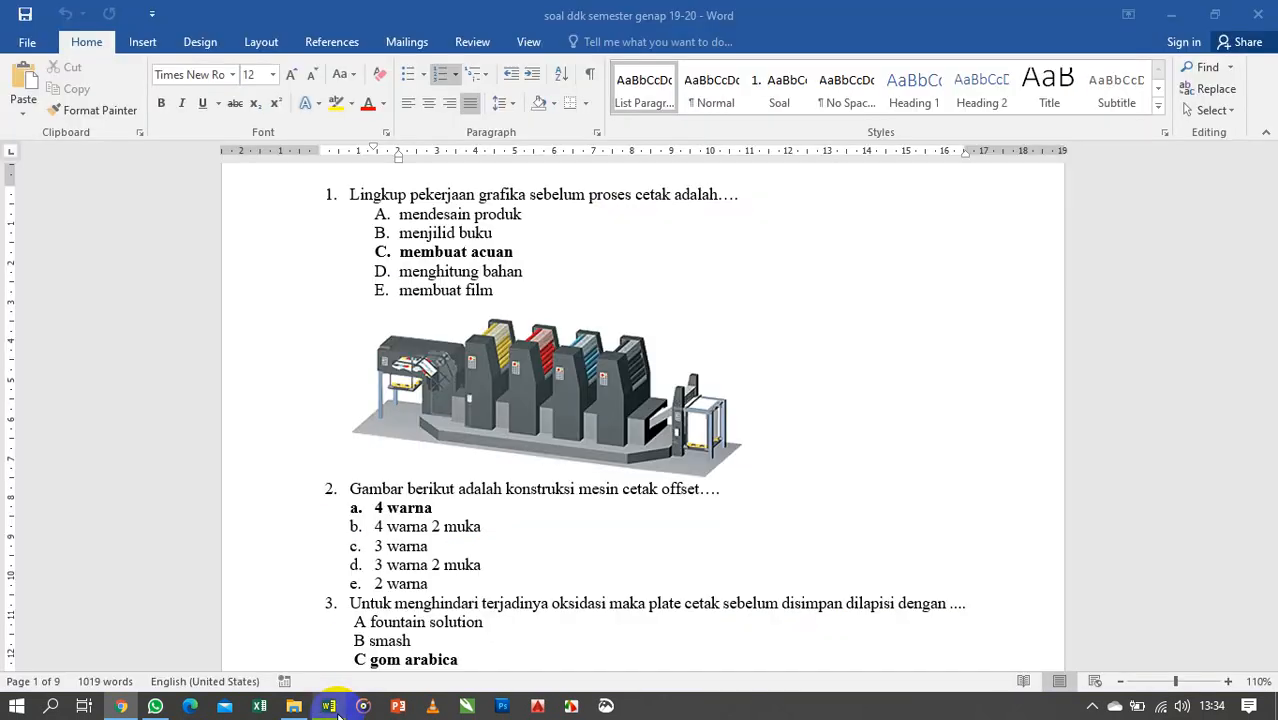
left_click(331, 711)
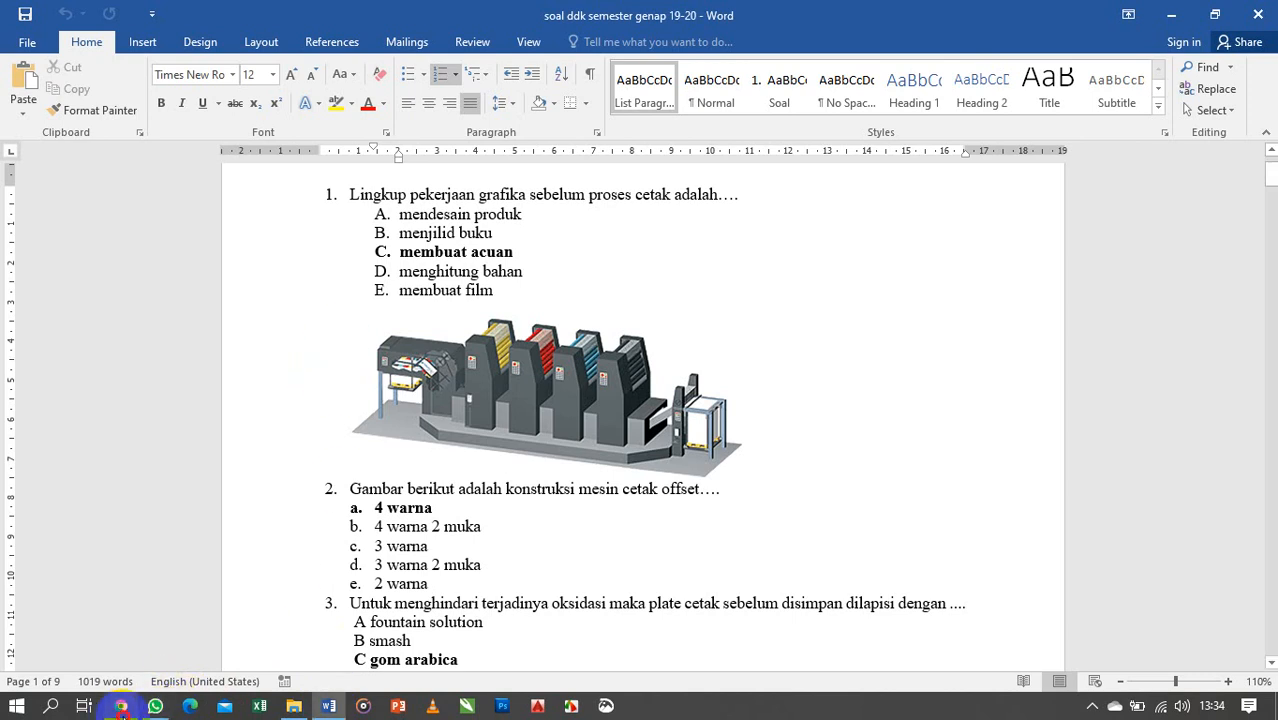
left_click(120, 706)
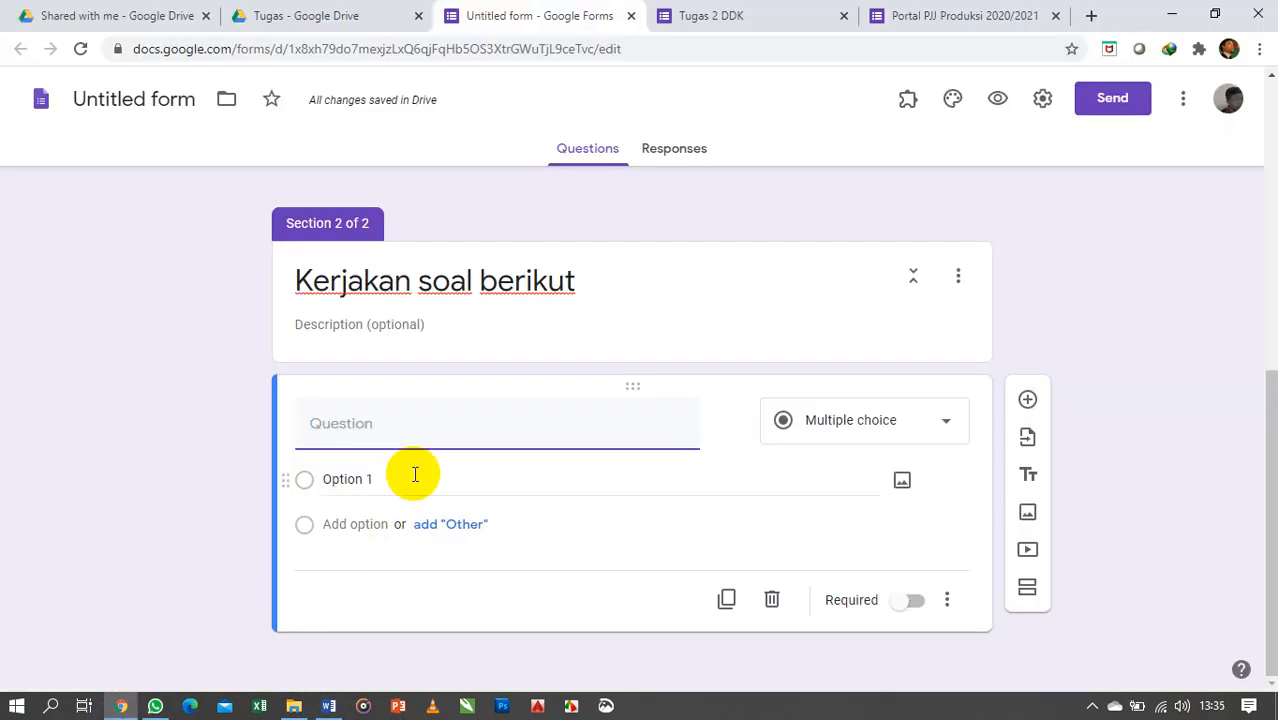
type("Lingkup")
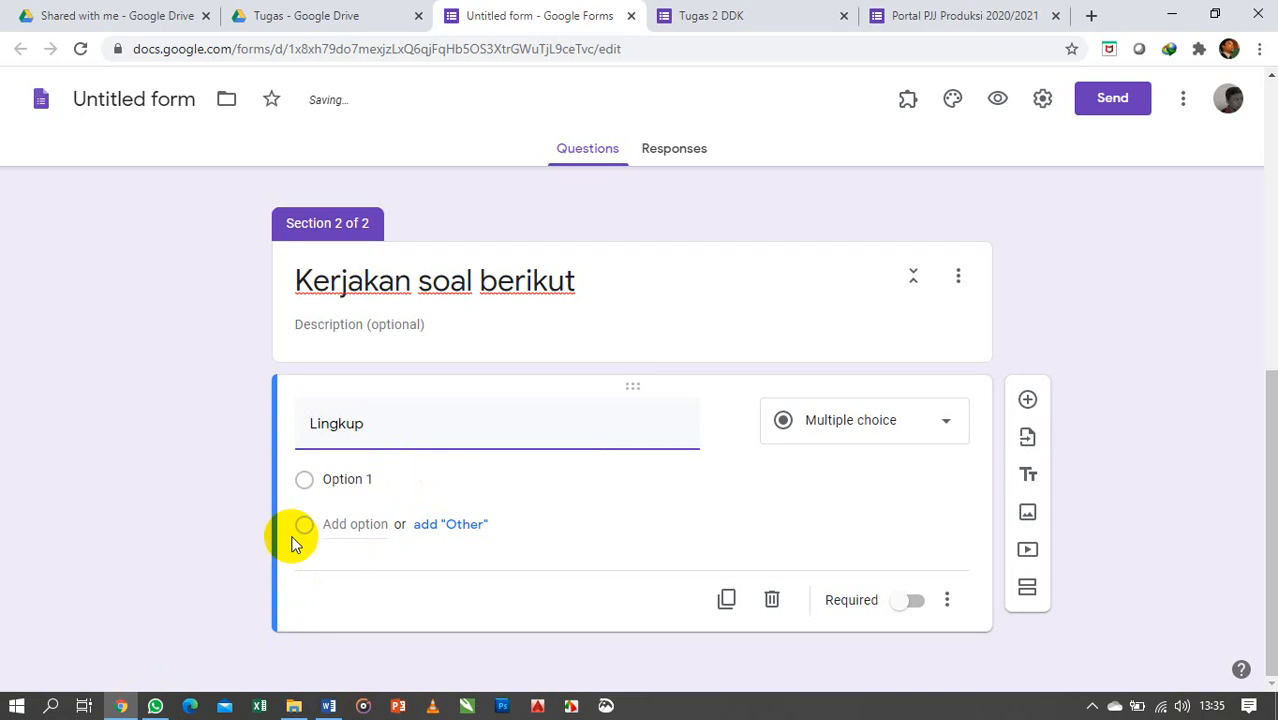
Step: Copy the first question, "Lingkup pekerjaan grafika sebelum proses cetak adalah....", from the Word document into the form question's title, without its list number
left_click(330, 708)
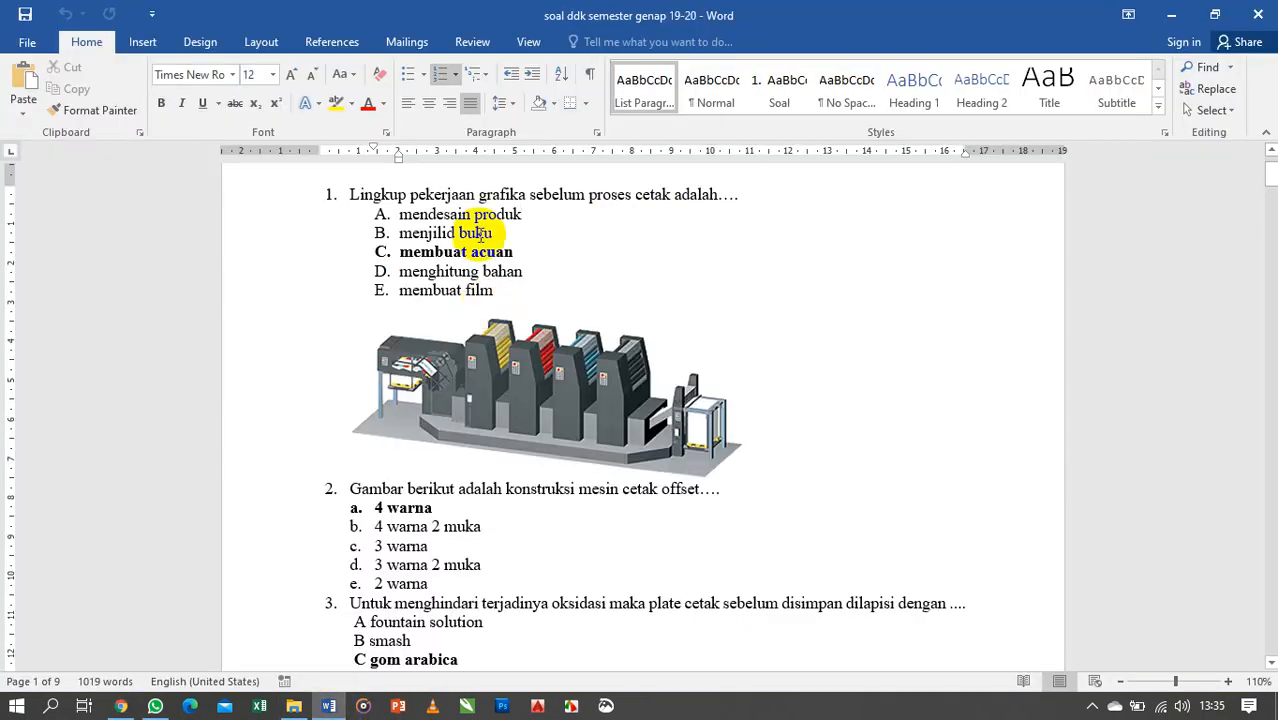
left_click_drag(349, 194, 737, 196)
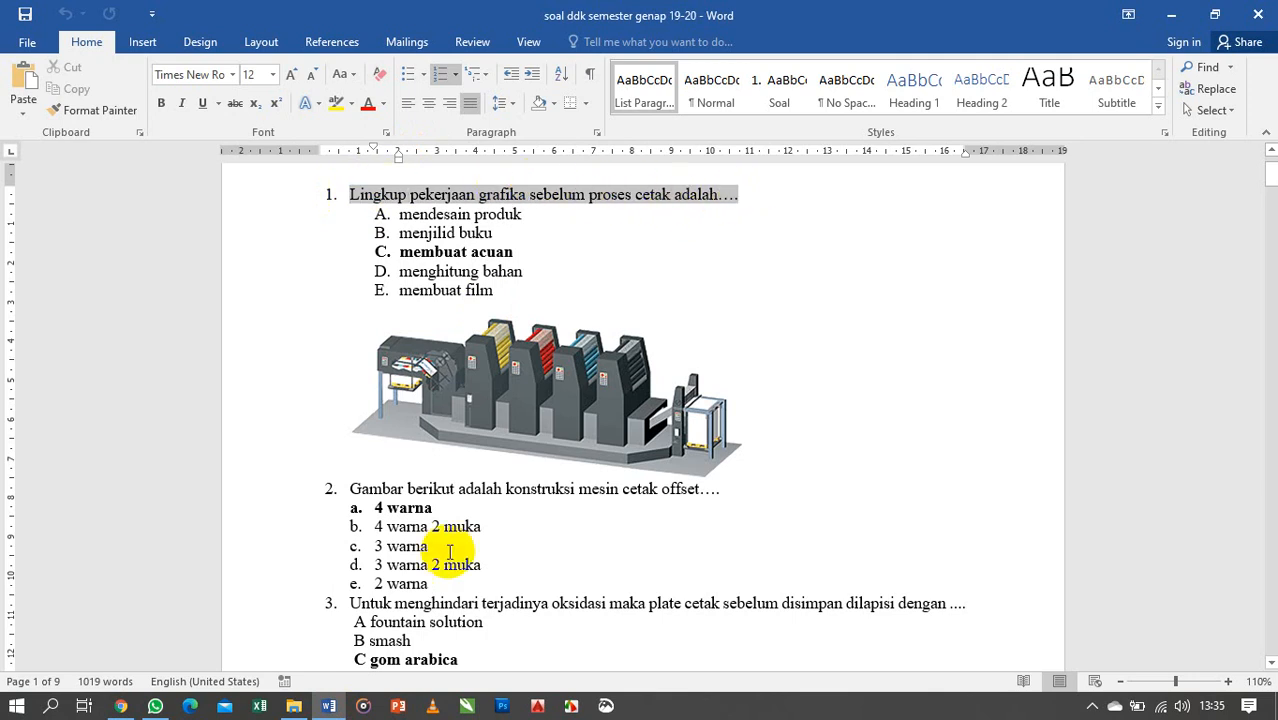
left_click(120, 706)
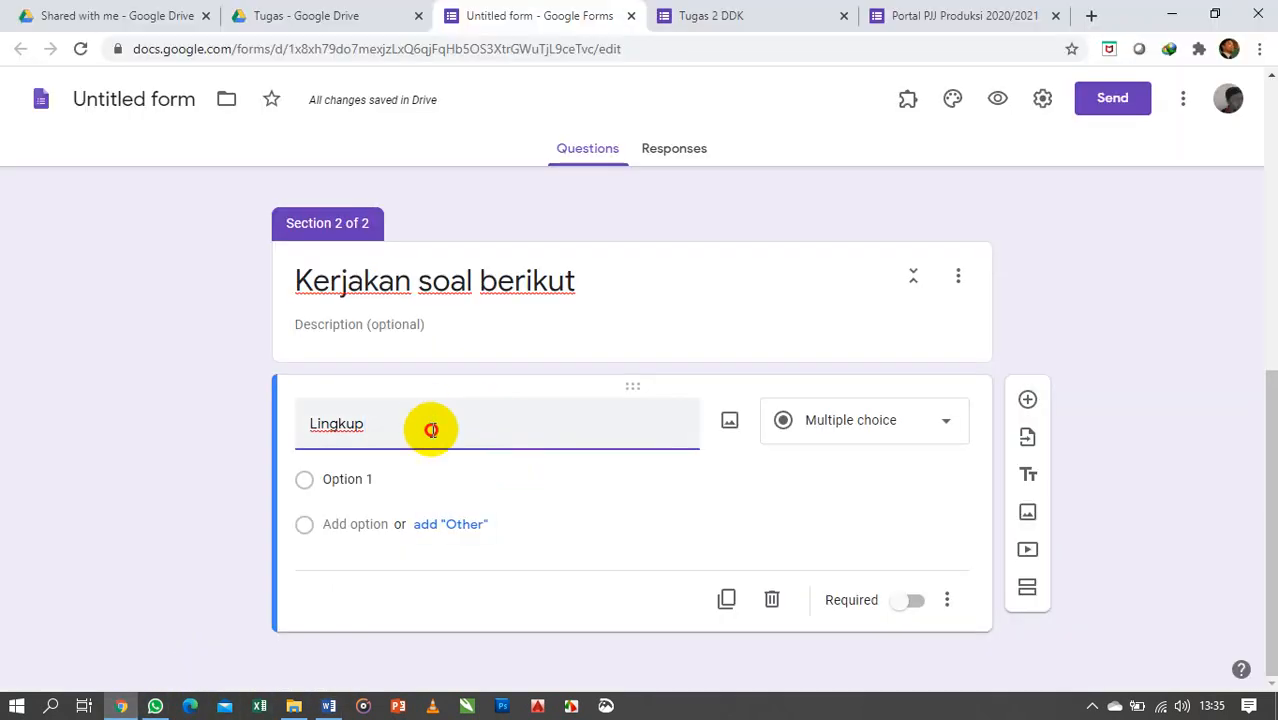
left_click_drag(296, 422, 356, 432)
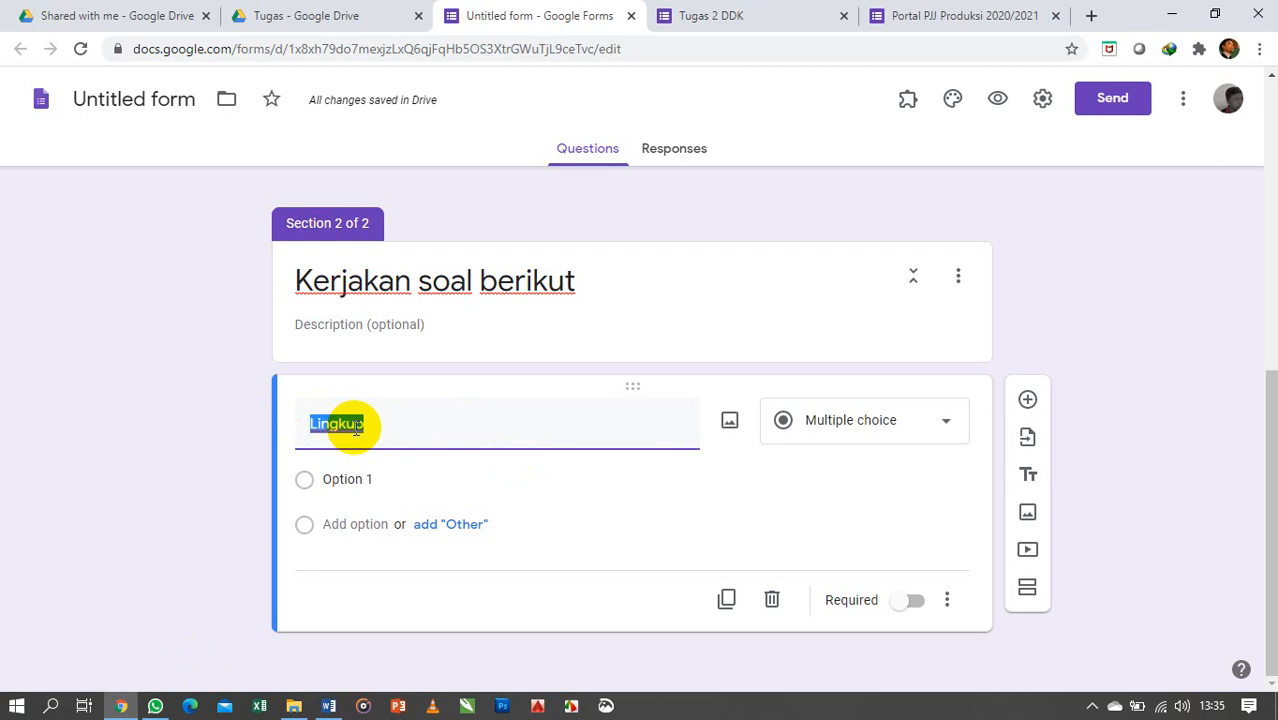
type("1. Lingkup pekerjaan grafika sebelum proses cetak adalah....")
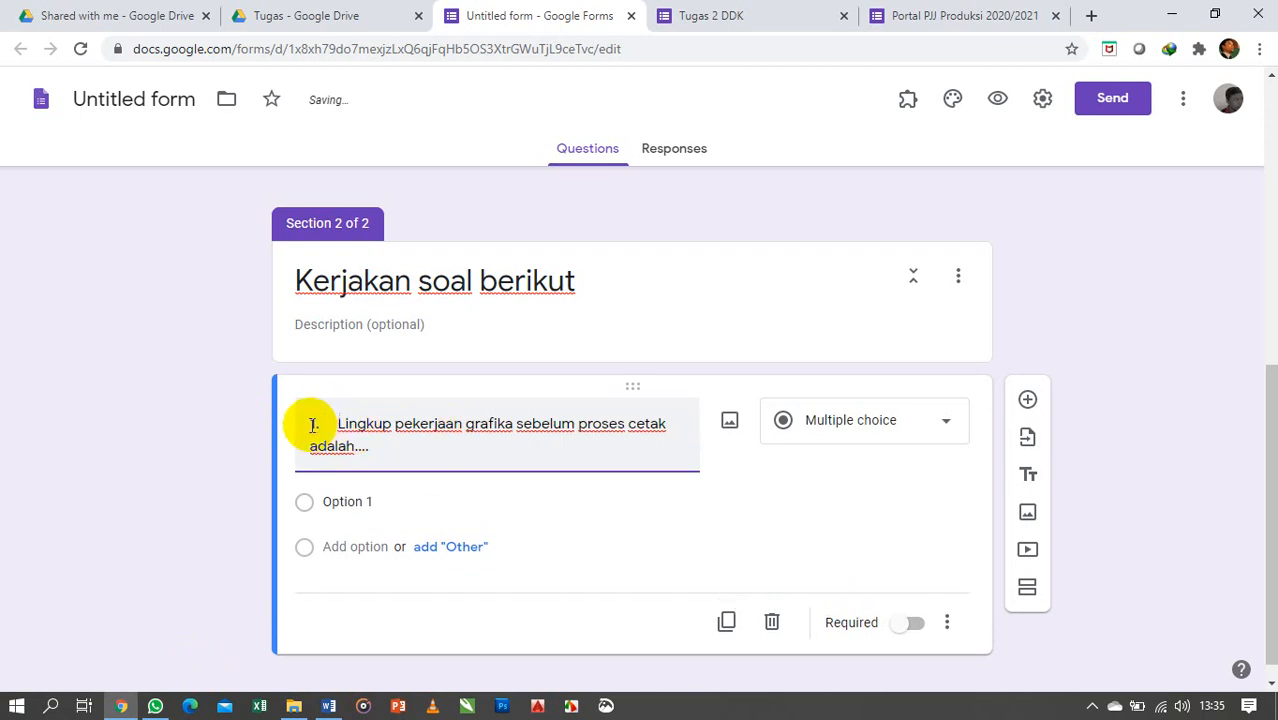
type(".")
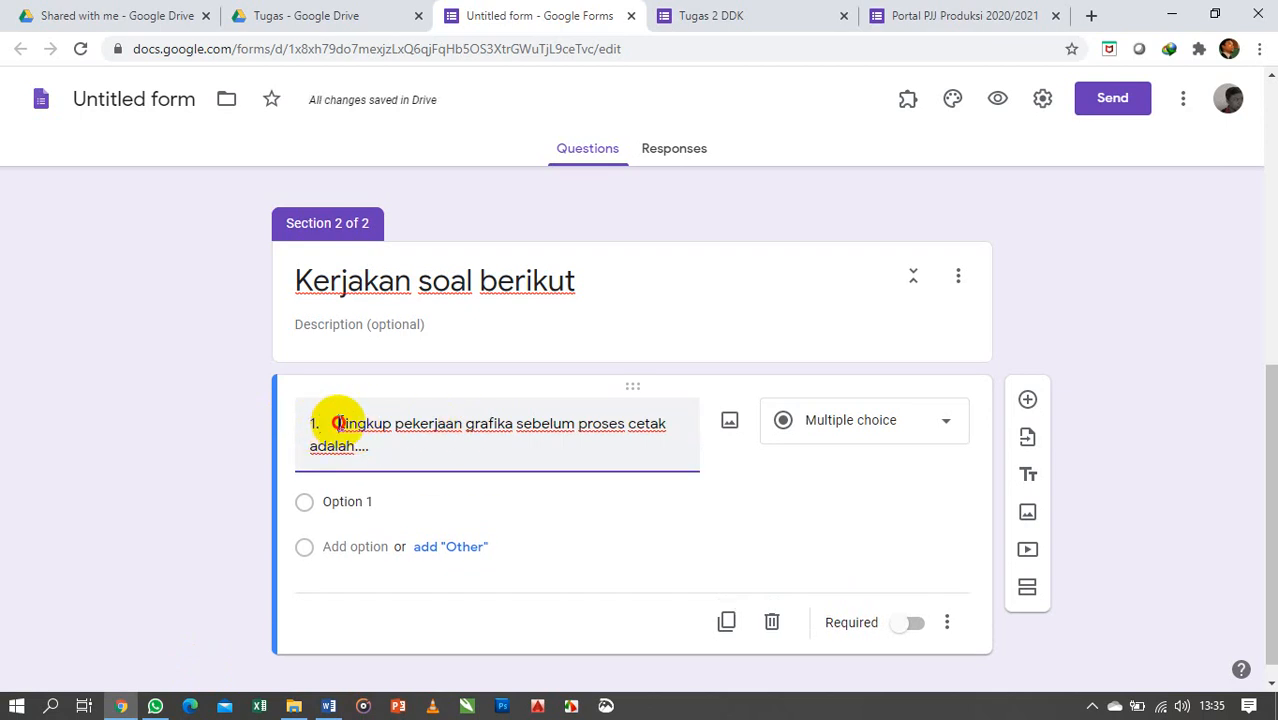
key("BackSpace")
key("BackSpace")
key("BackSpace")
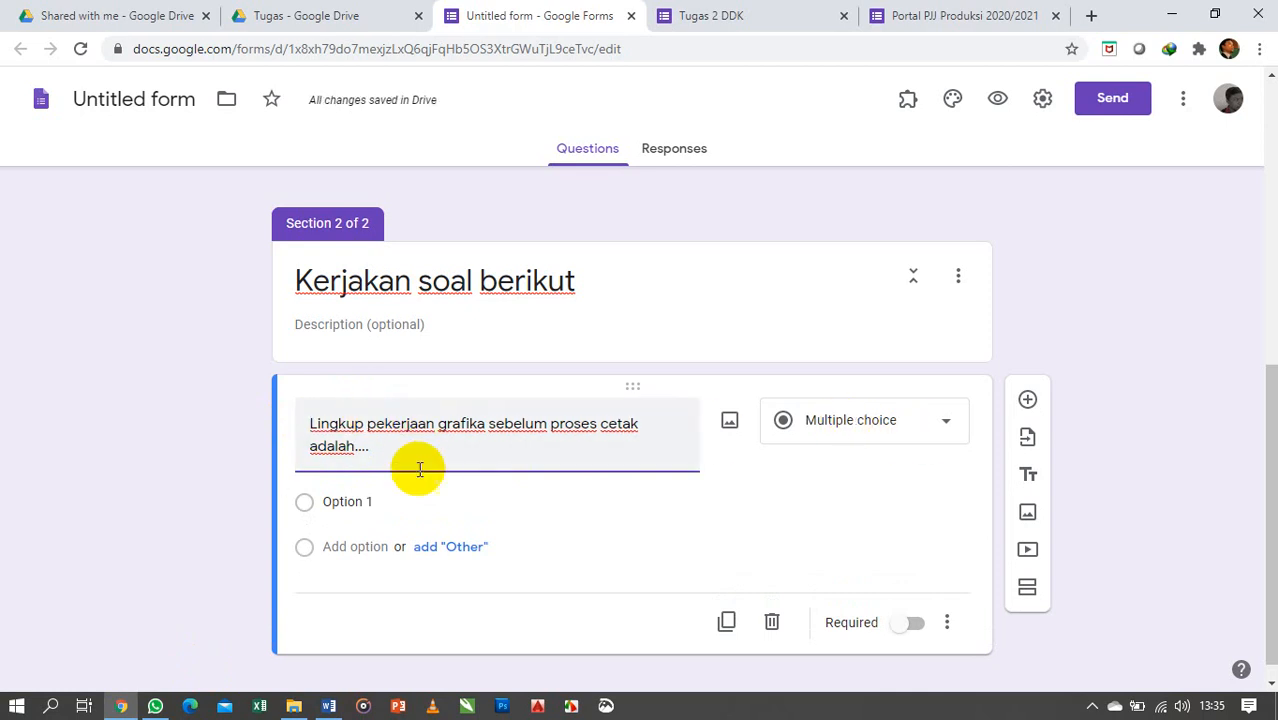
scroll(185, 451, "down", 1)
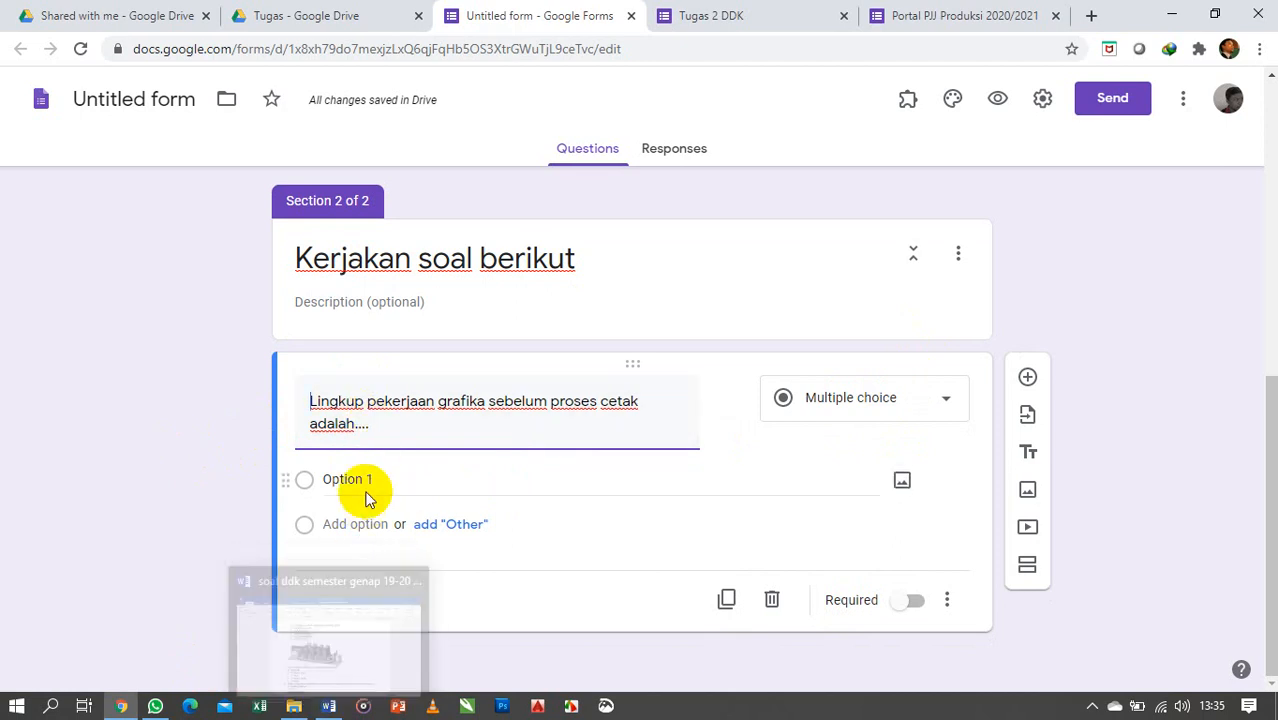
left_click(330, 706)
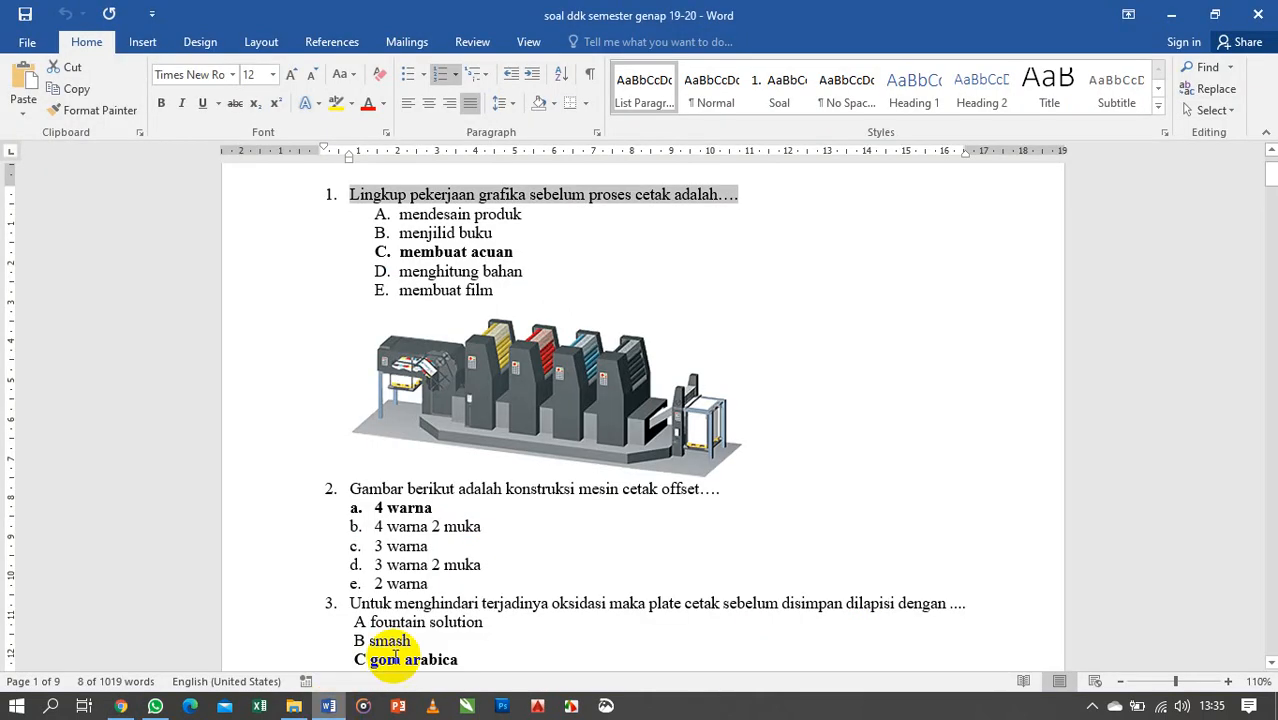
left_click(590, 258)
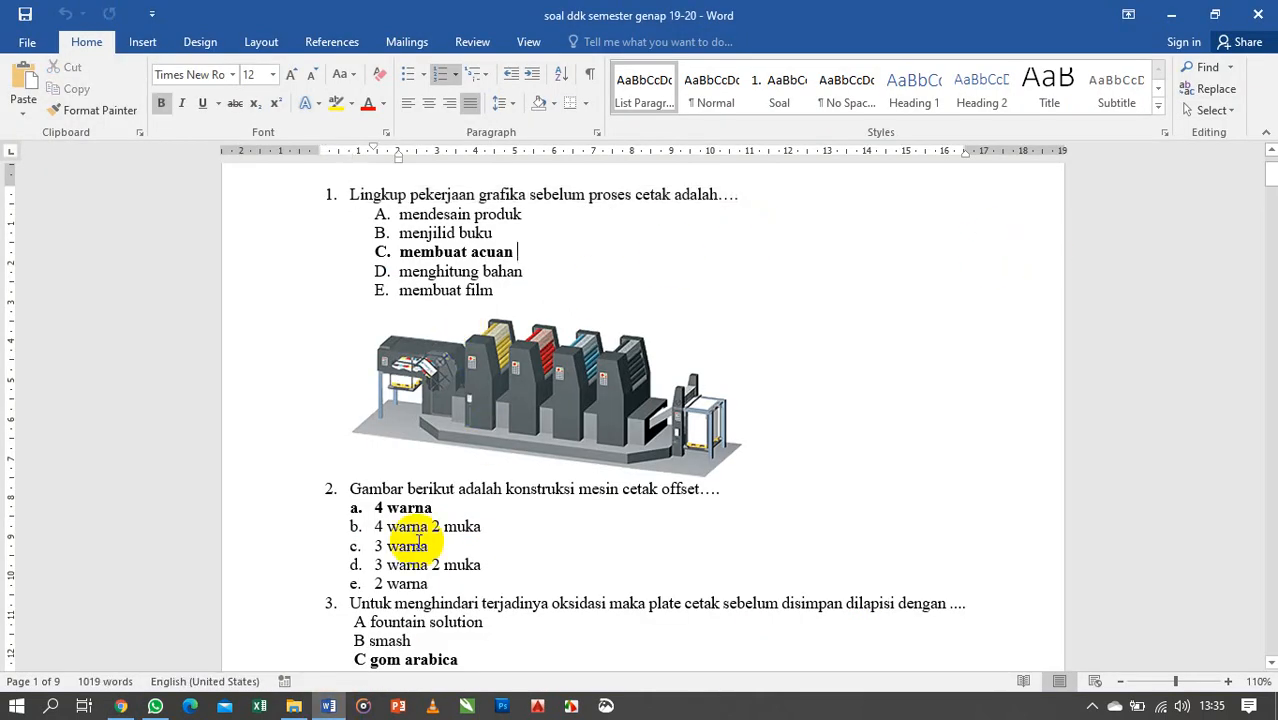
left_click(120, 706)
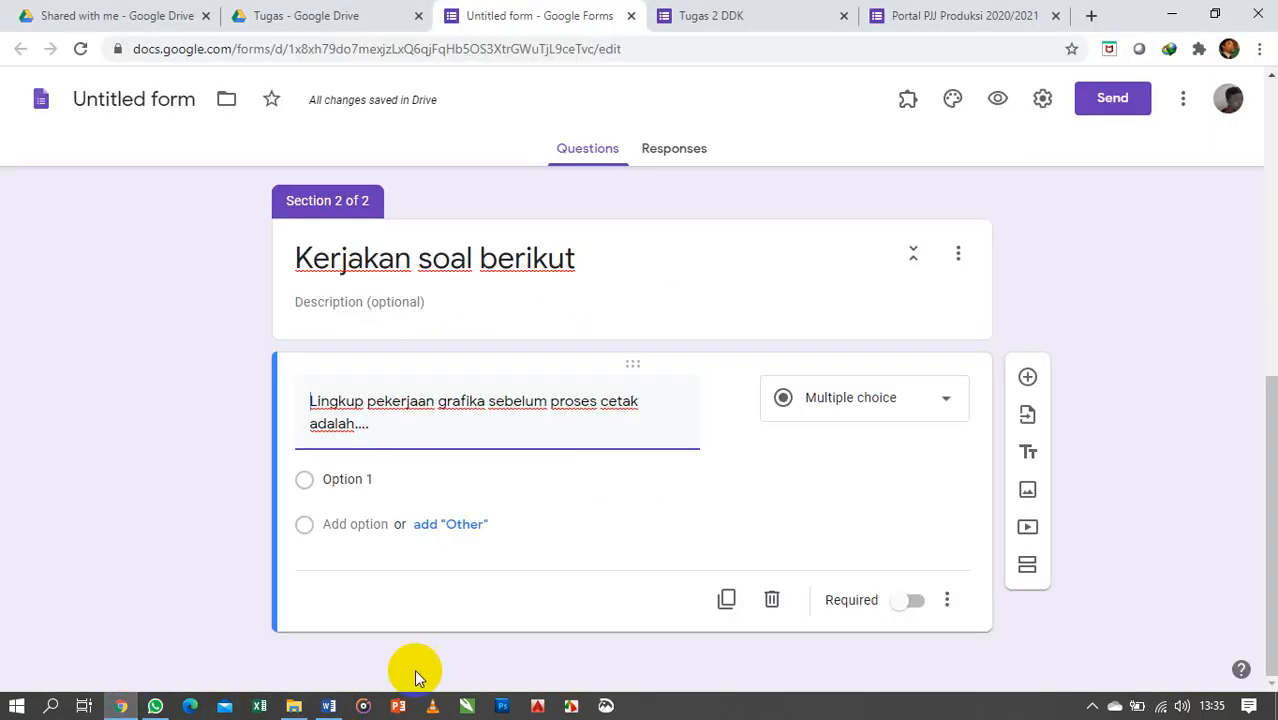
left_click(330, 706)
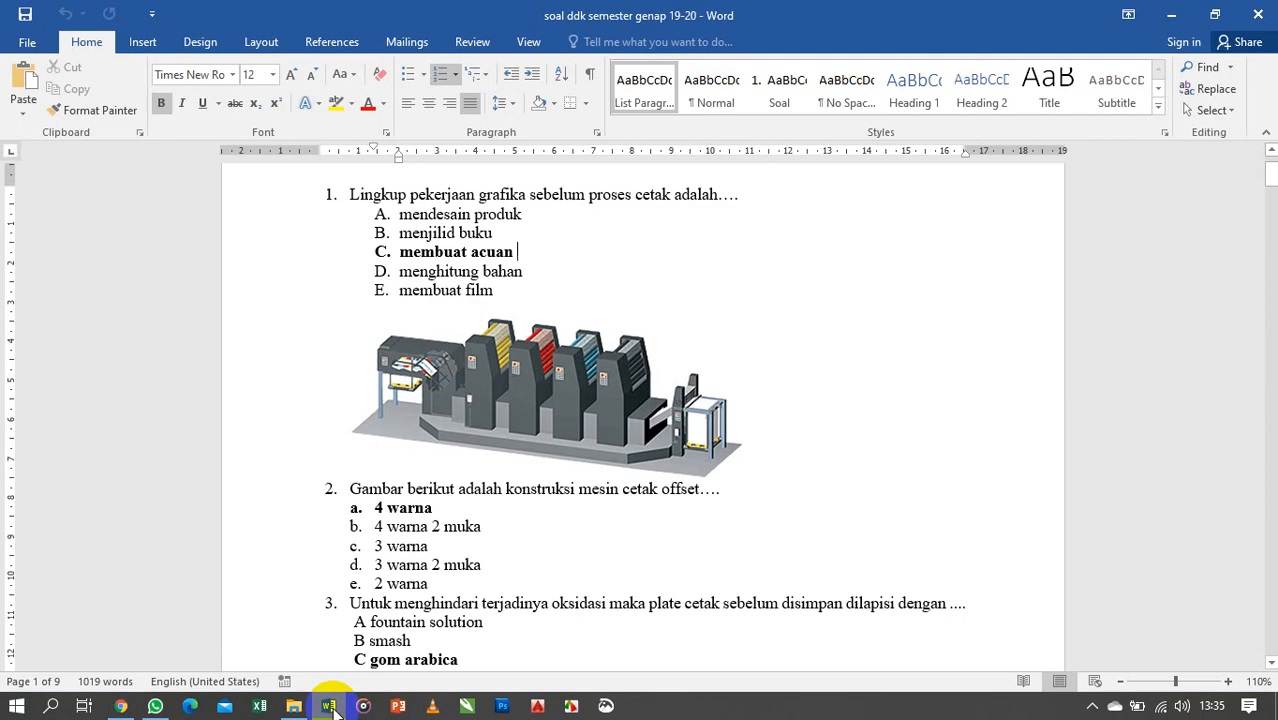
left_click(120, 706)
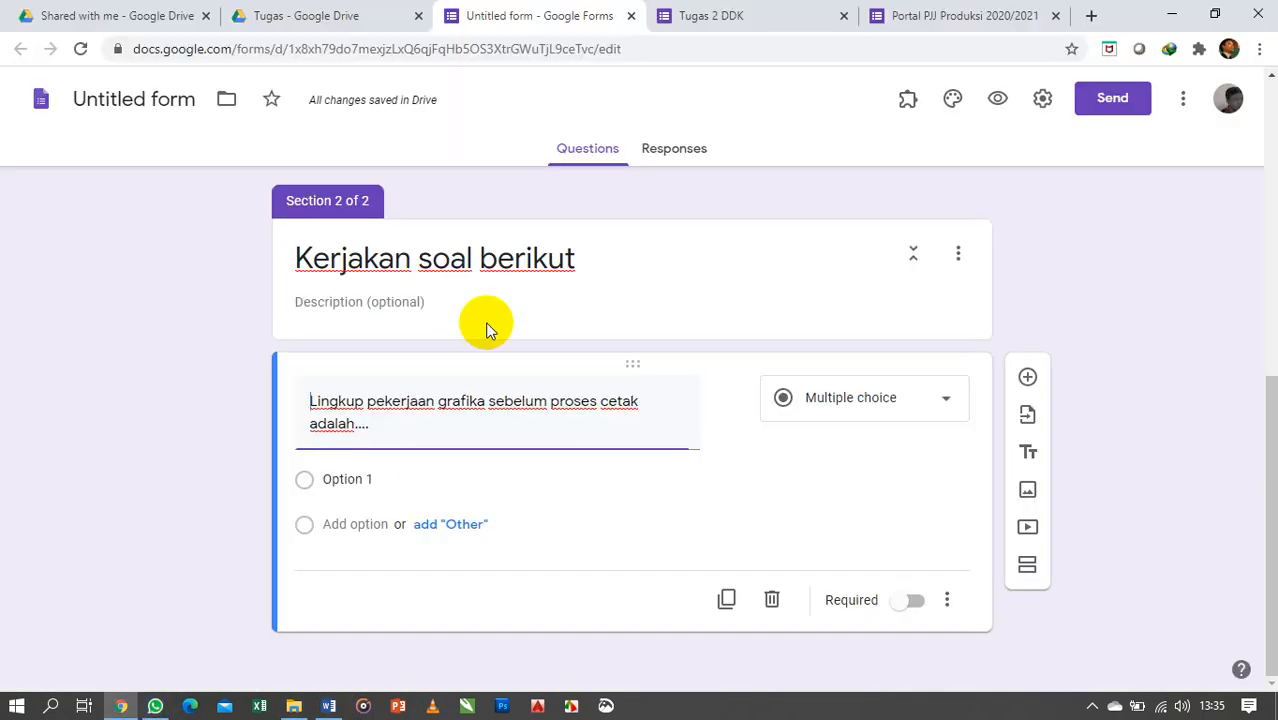
Step: Switch to the Word document and remove the A to E list letters from the five answer options of question 1
left_click(330, 706)
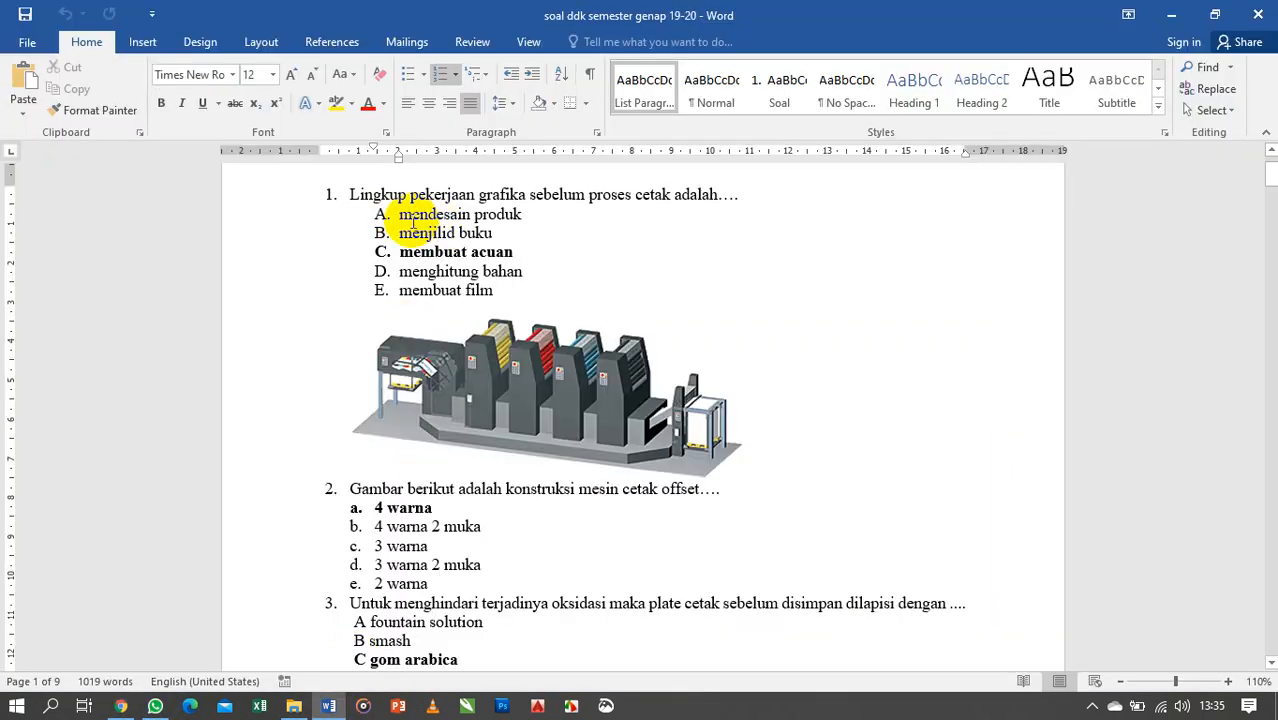
left_click_drag(400, 213, 510, 288)
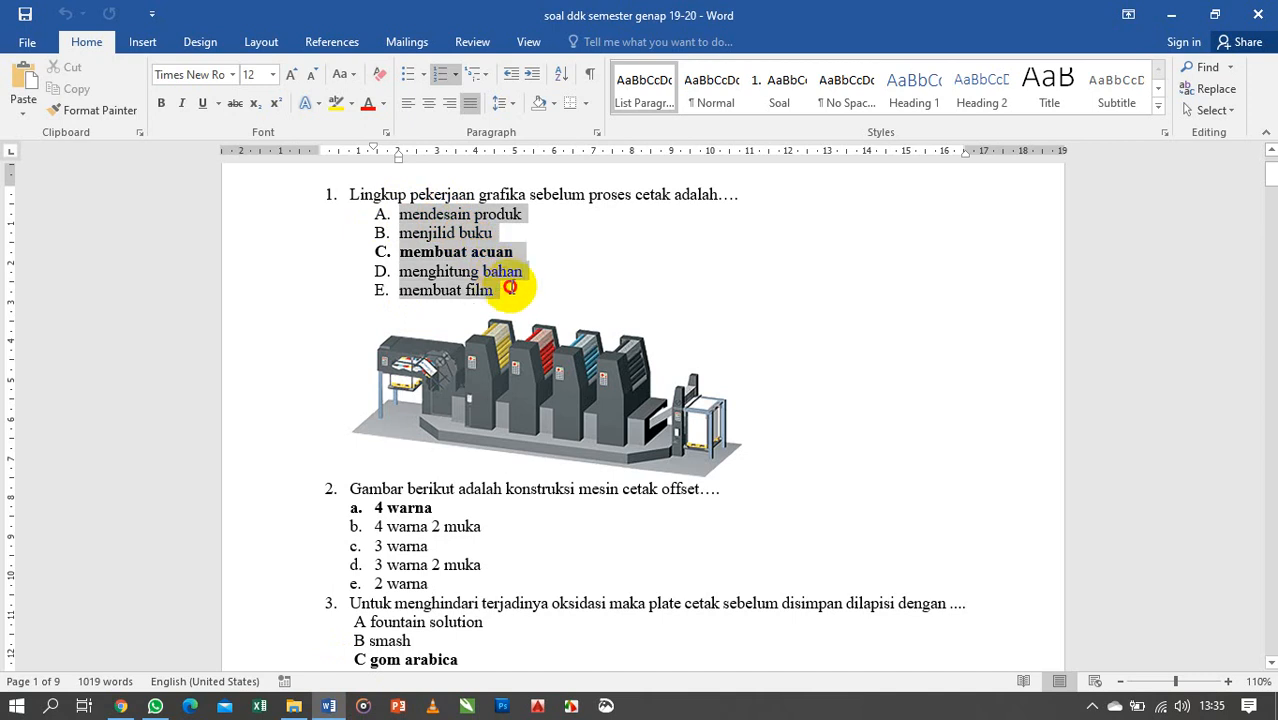
left_click(392, 211)
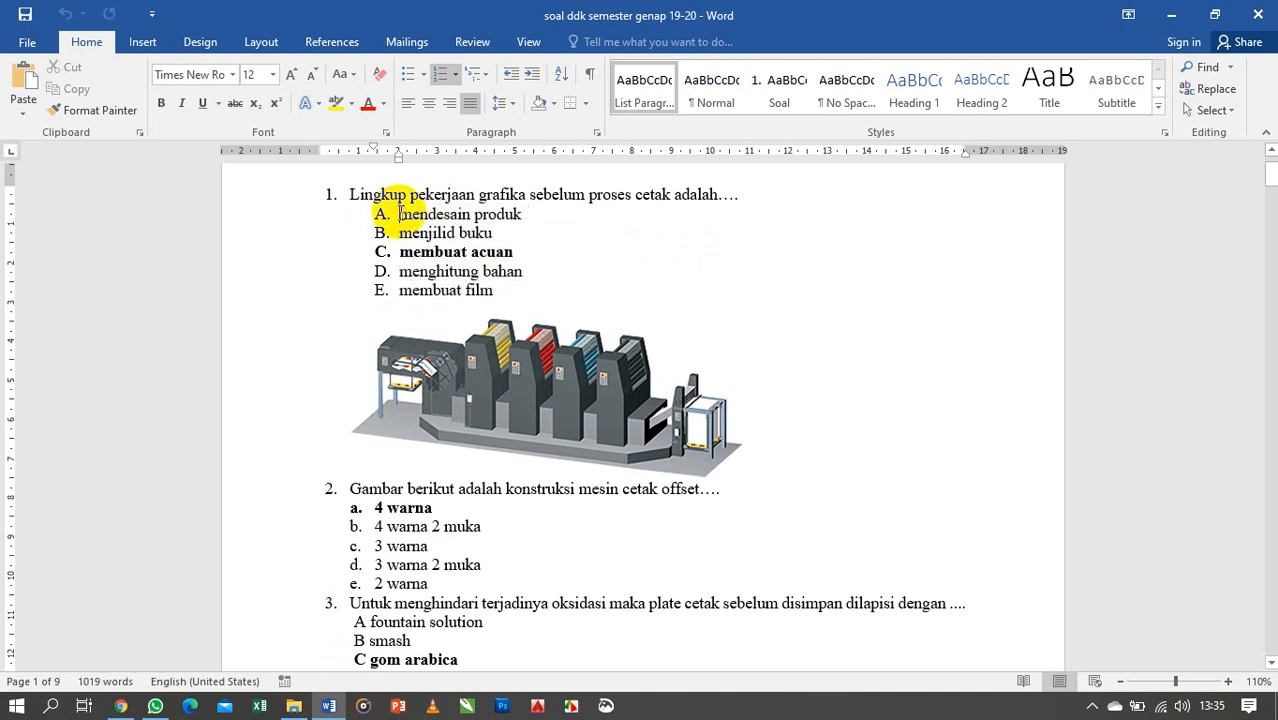
key("BackSpace")
left_click(399, 233)
key("BackSpace")
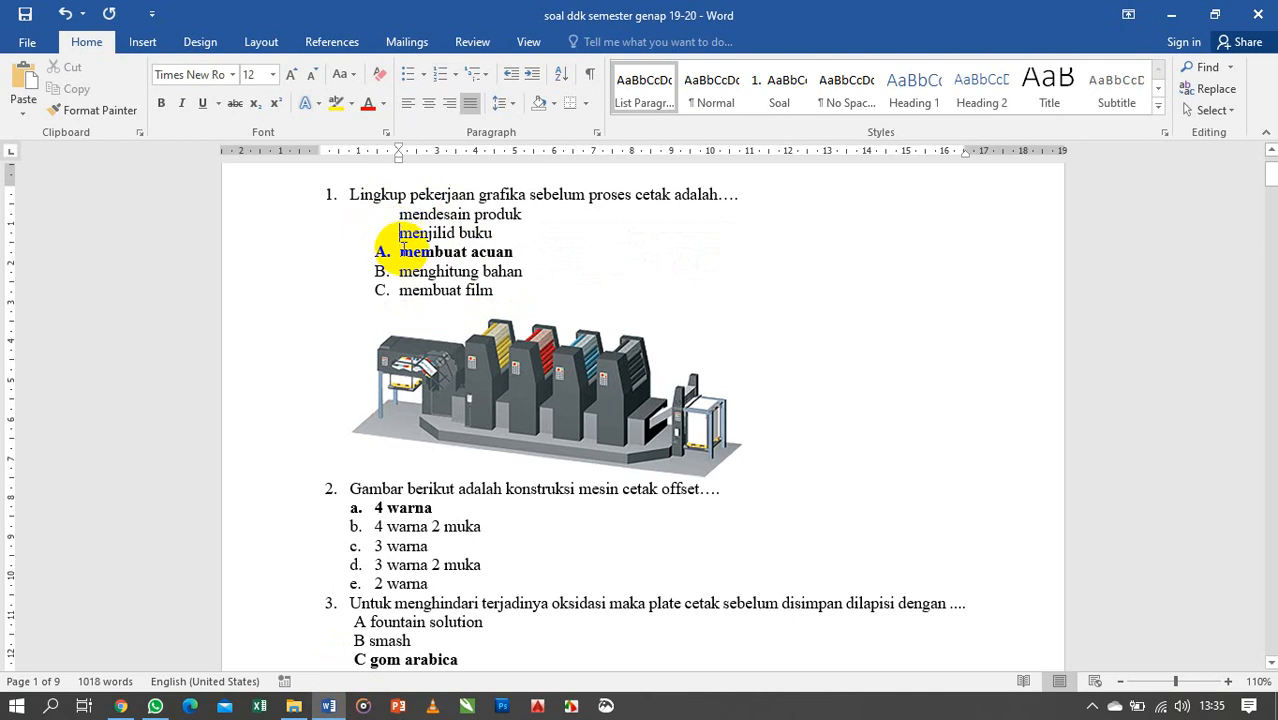
left_click(398, 252)
key("BackSpace")
left_click(399, 272)
key("BackSpace")
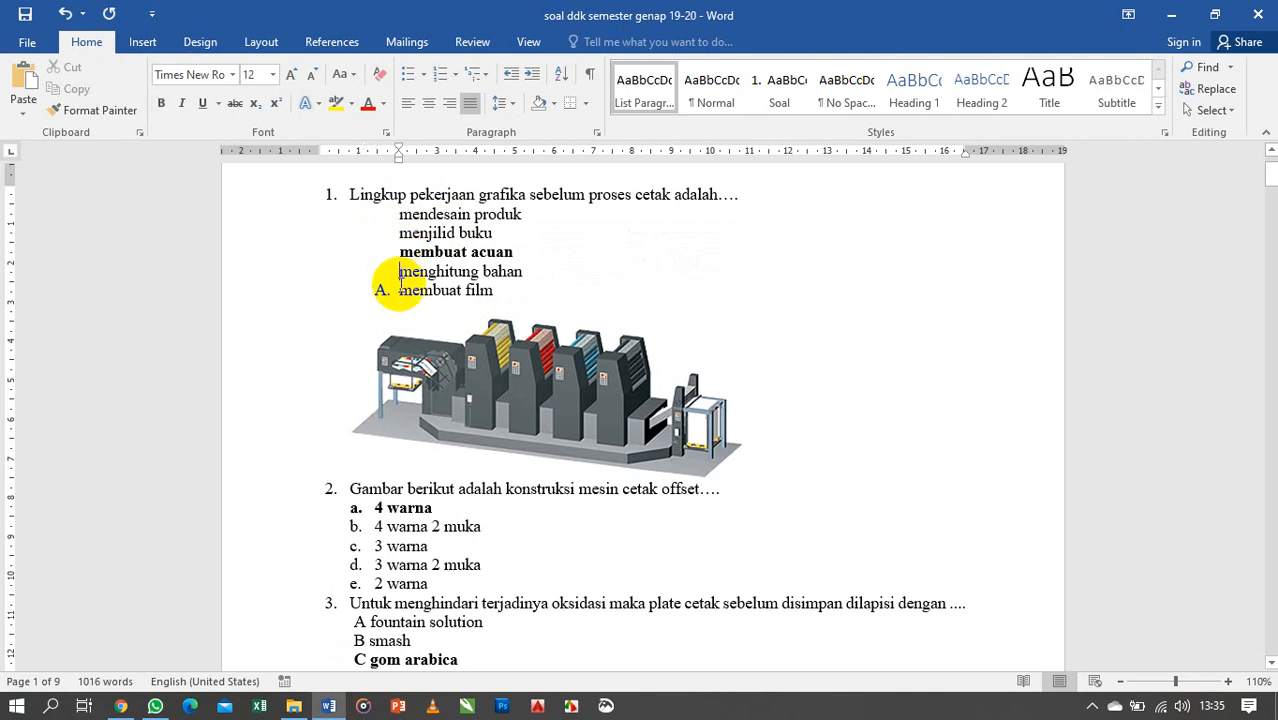
left_click(399, 290)
key("BackSpace")
Step: Copy the five answers, mendesain produk through membuat film, from Word and paste them as the options of the form's multiple-choice question
left_click_drag(494, 291, 399, 218)
key("ctrl+c")
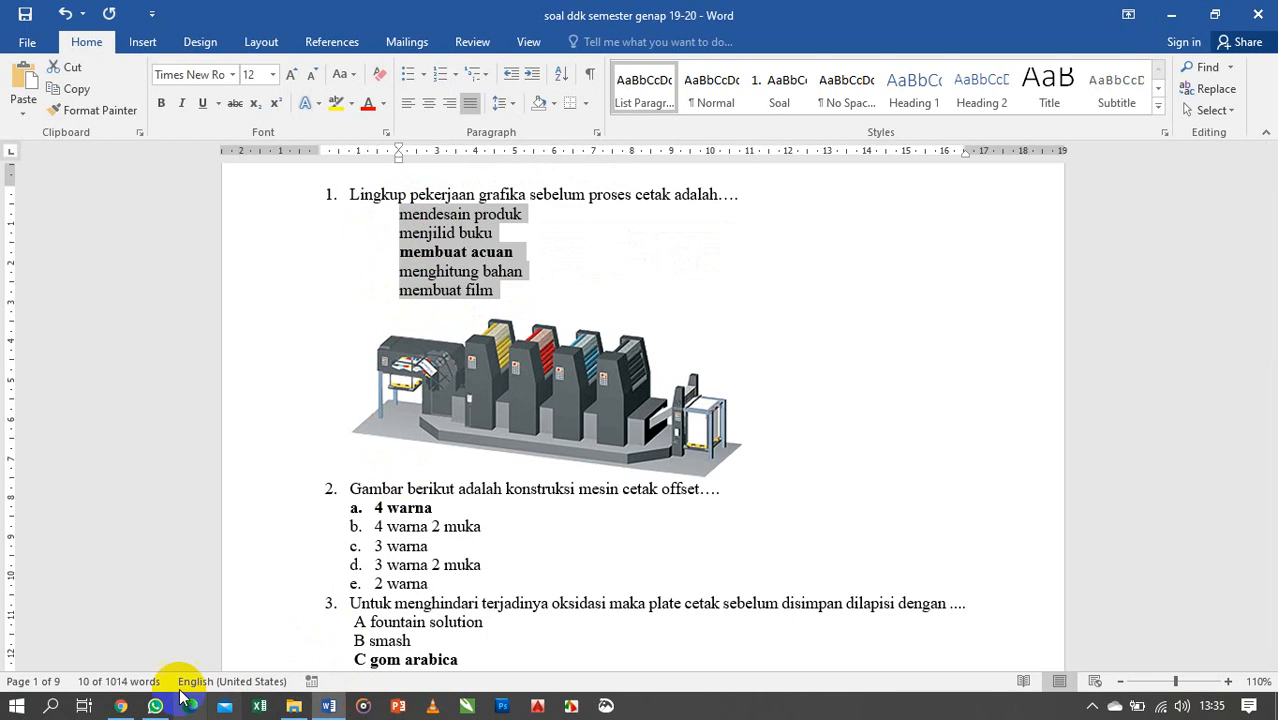
left_click(121, 706)
left_click(396, 480)
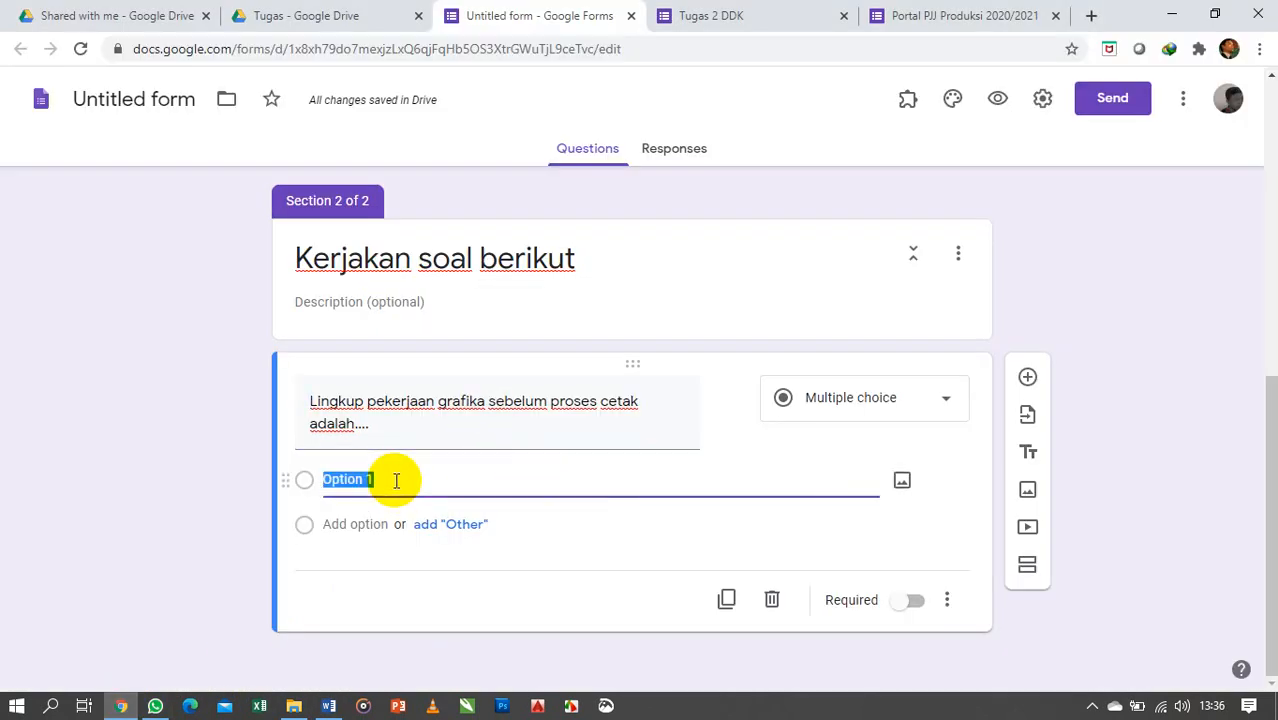
key("ctrl+v")
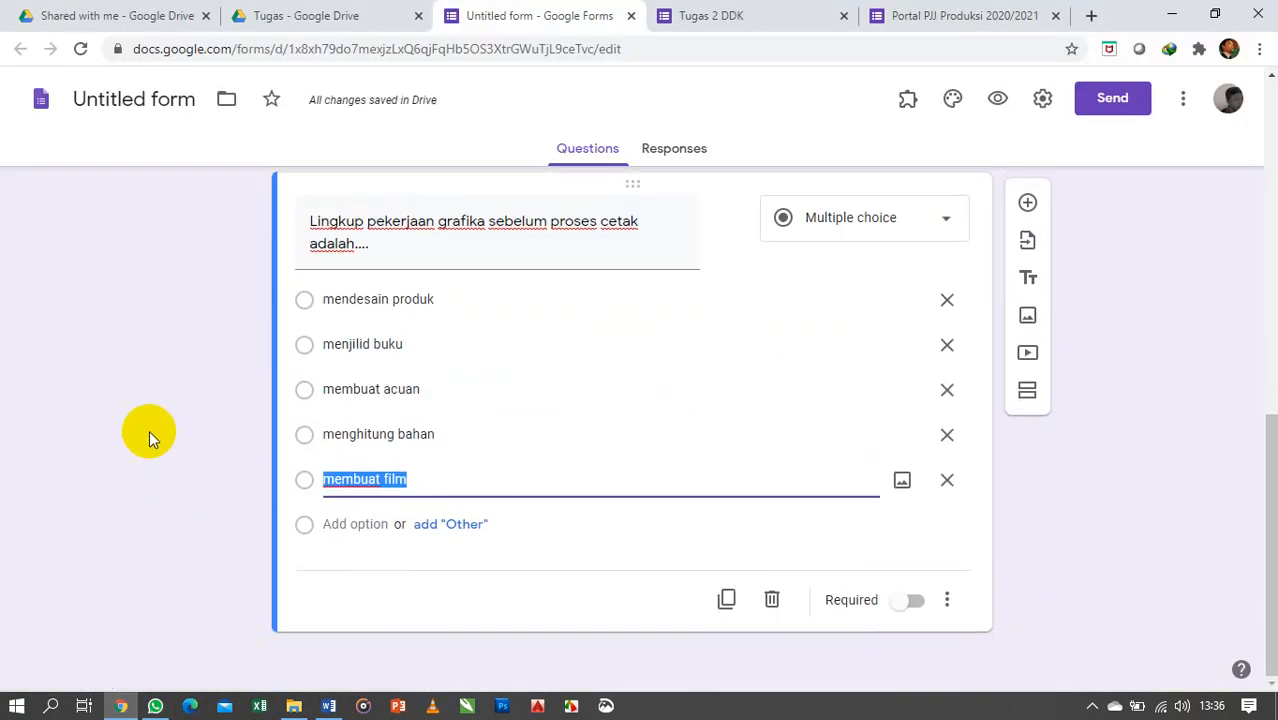
left_click(162, 449)
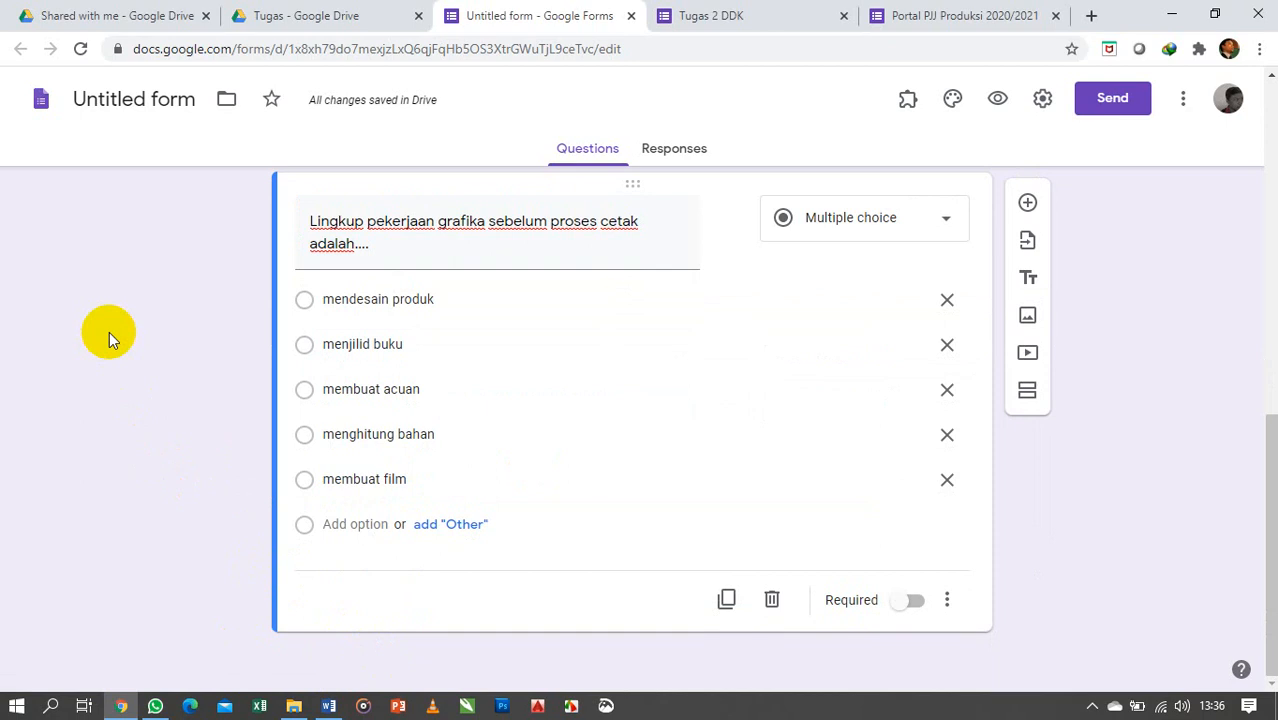
scroll(149, 351, "up", 9)
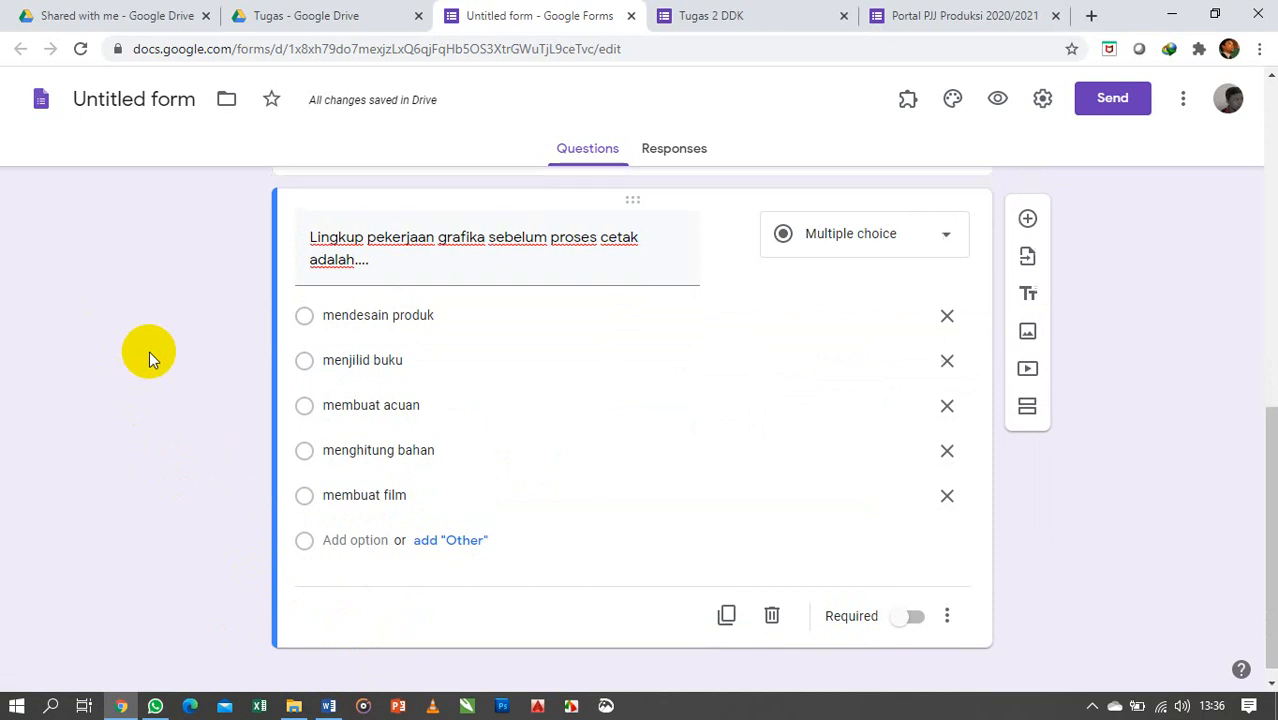
scroll(141, 333, "down", 9)
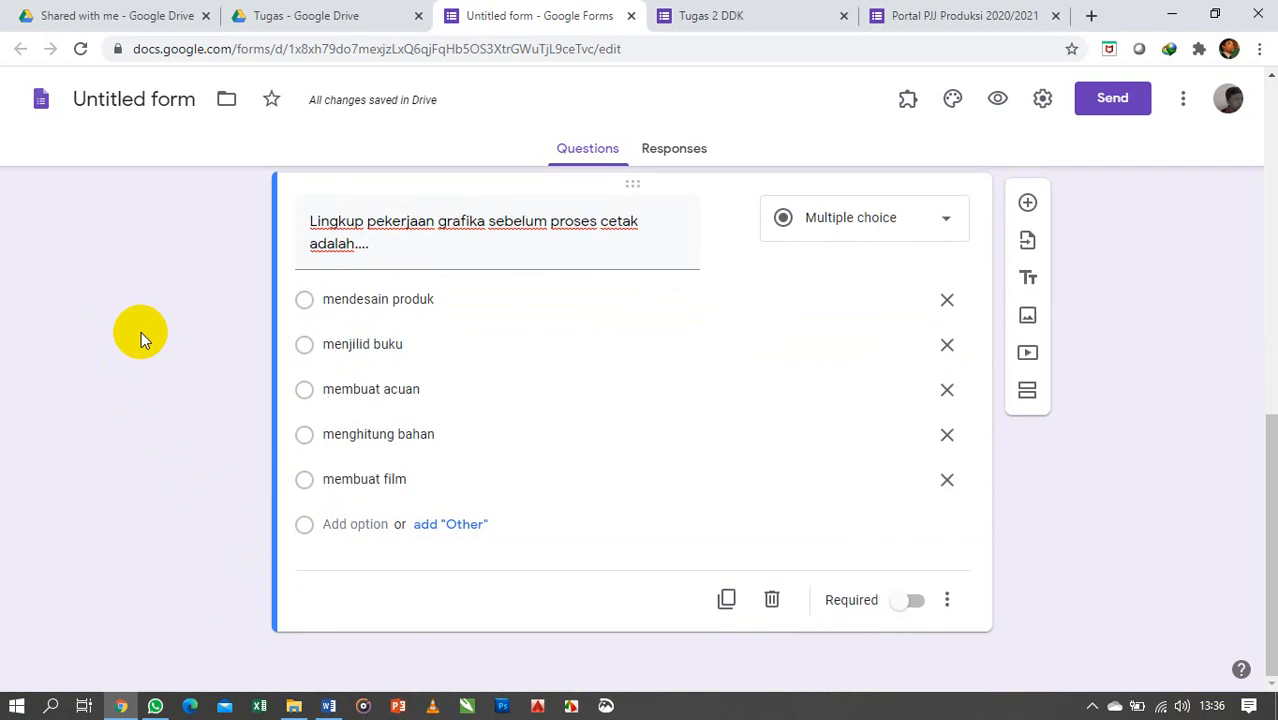
scroll(141, 331, "up", 9)
scroll(141, 333, "down", 9)
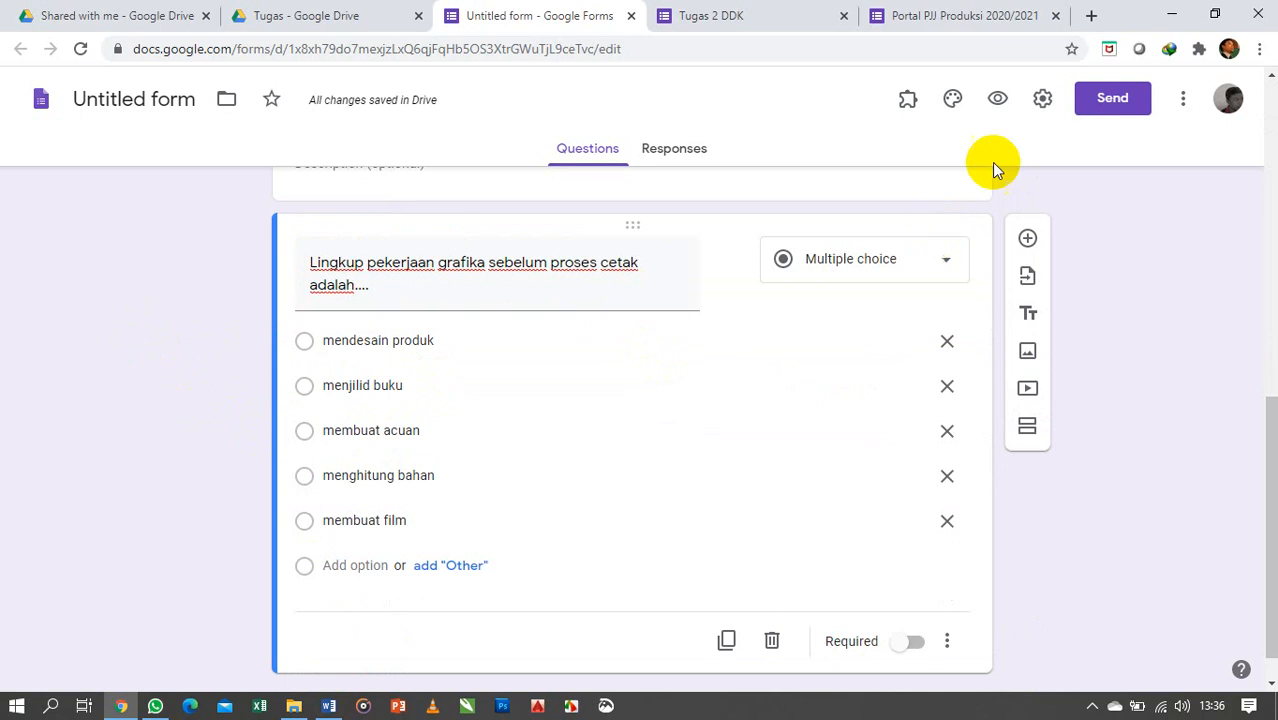
Step: Open the form's settings and make it a quiz with grades released immediately after each submission
left_click(1043, 99)
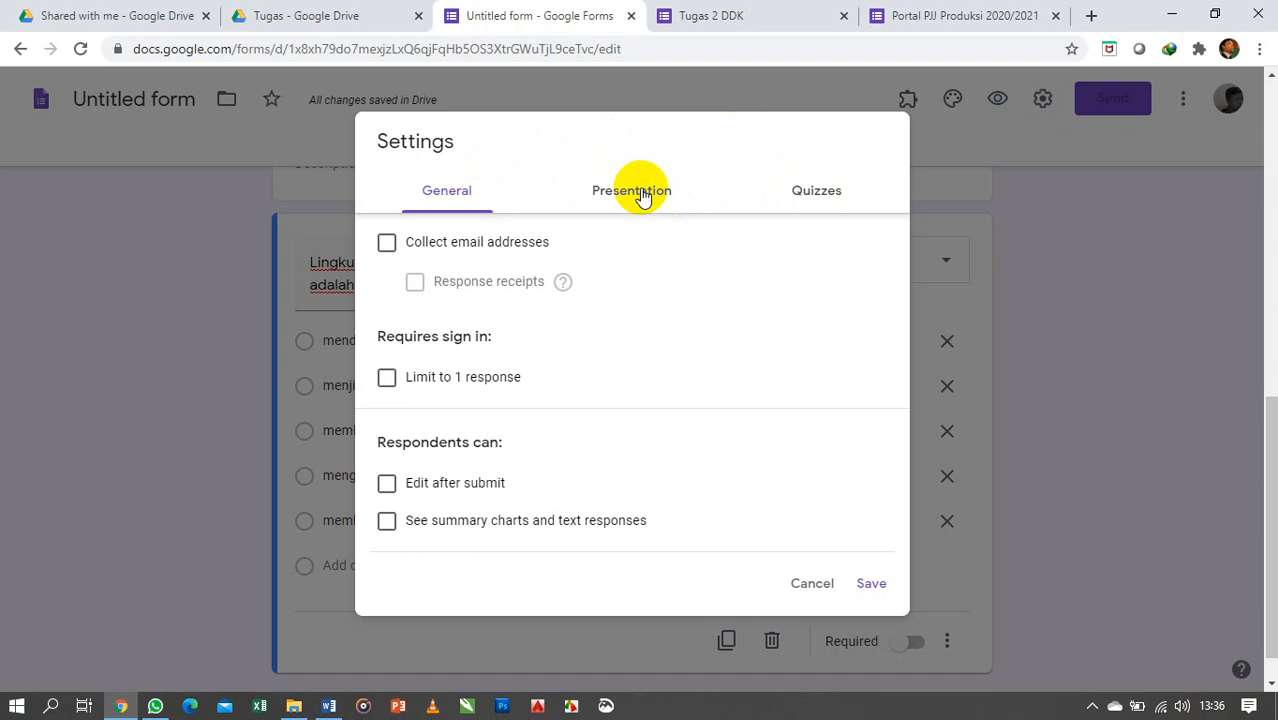
left_click(816, 195)
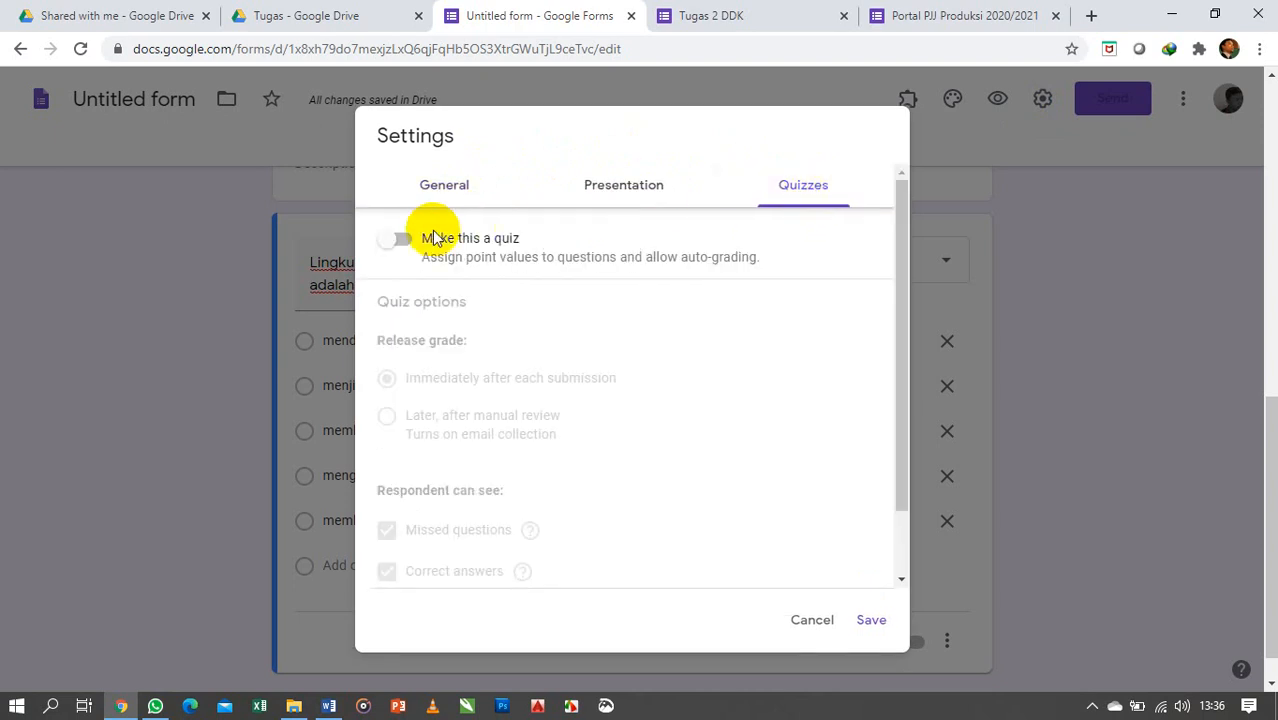
left_click(403, 240)
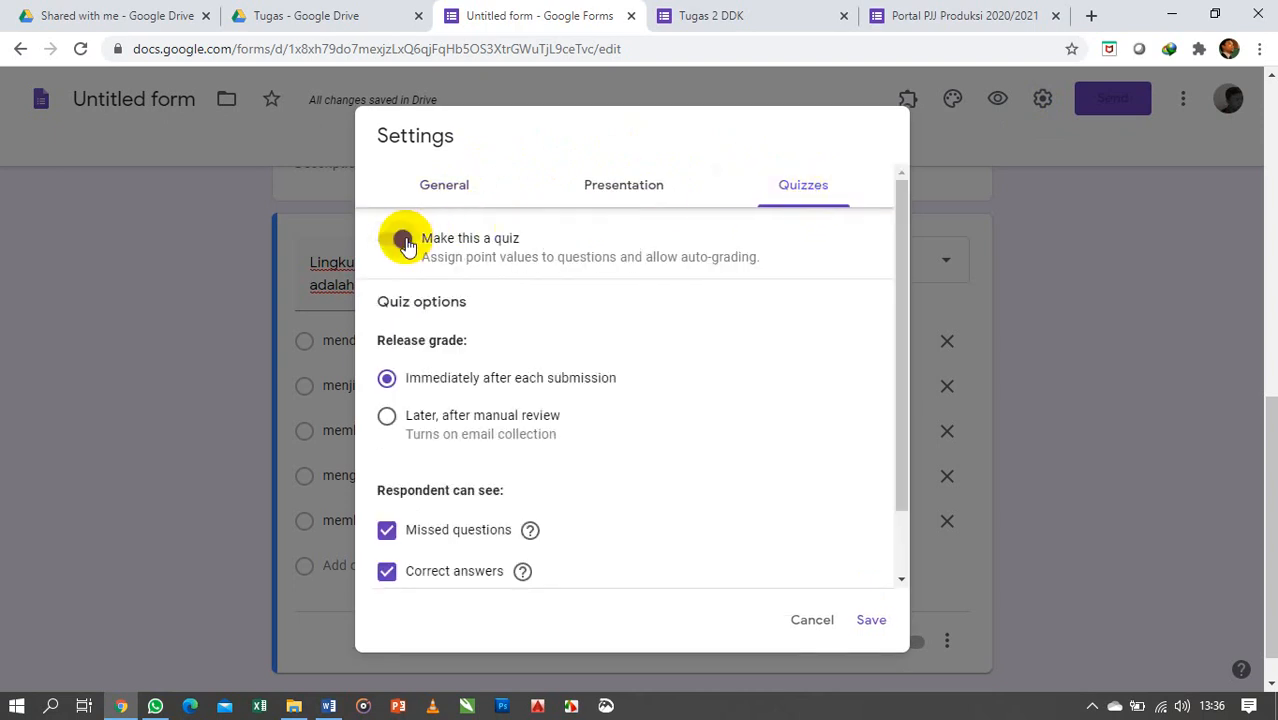
scroll(574, 442, "down", 1)
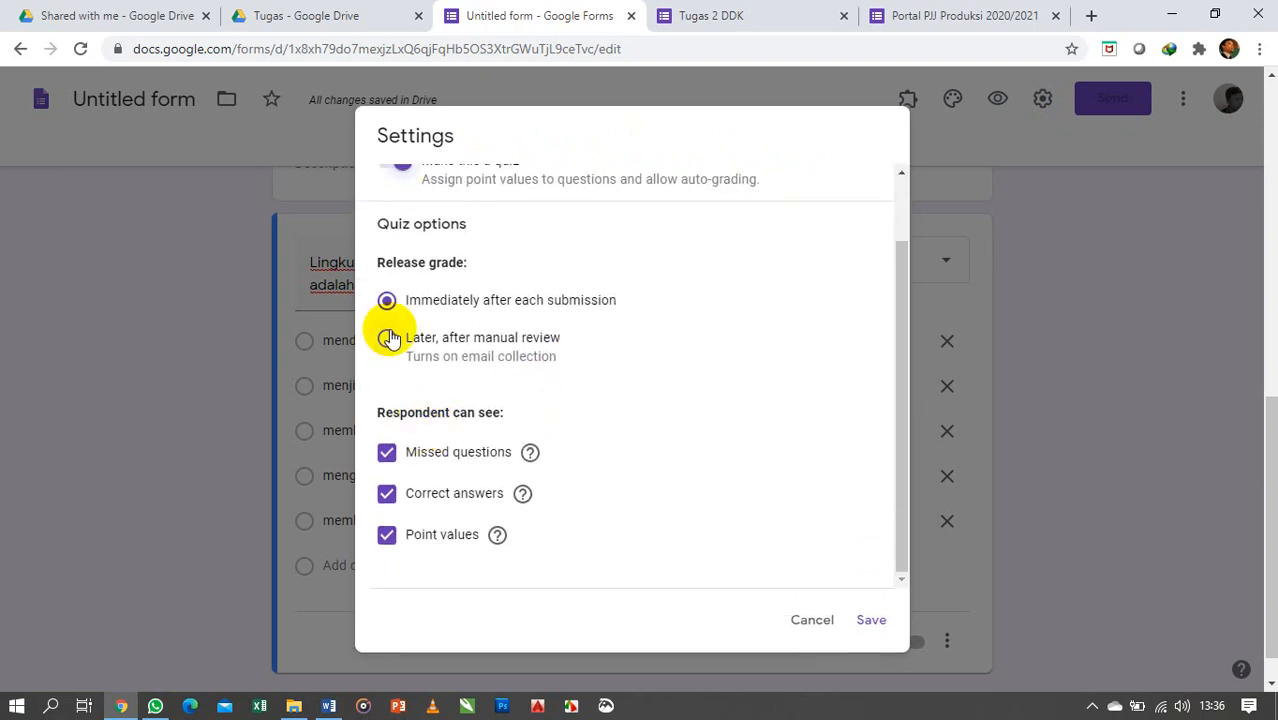
scroll(593, 354, "up", 1)
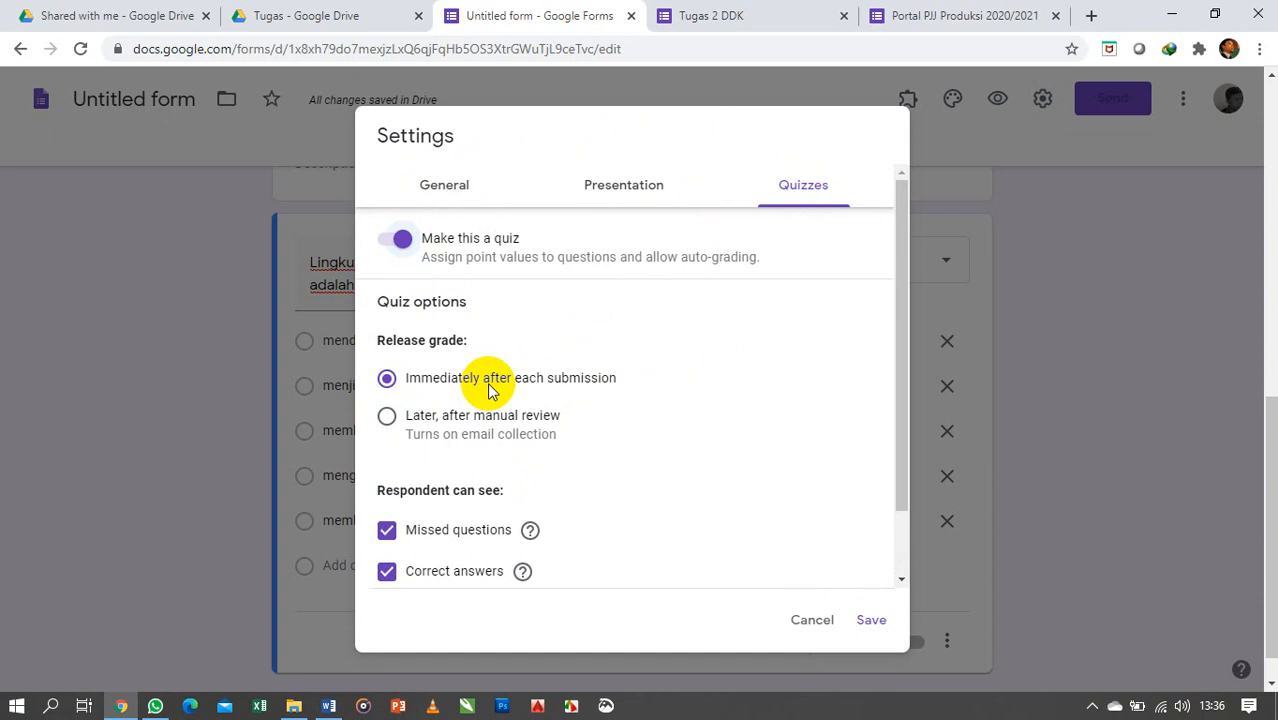
scroll(490, 390, "down", 2)
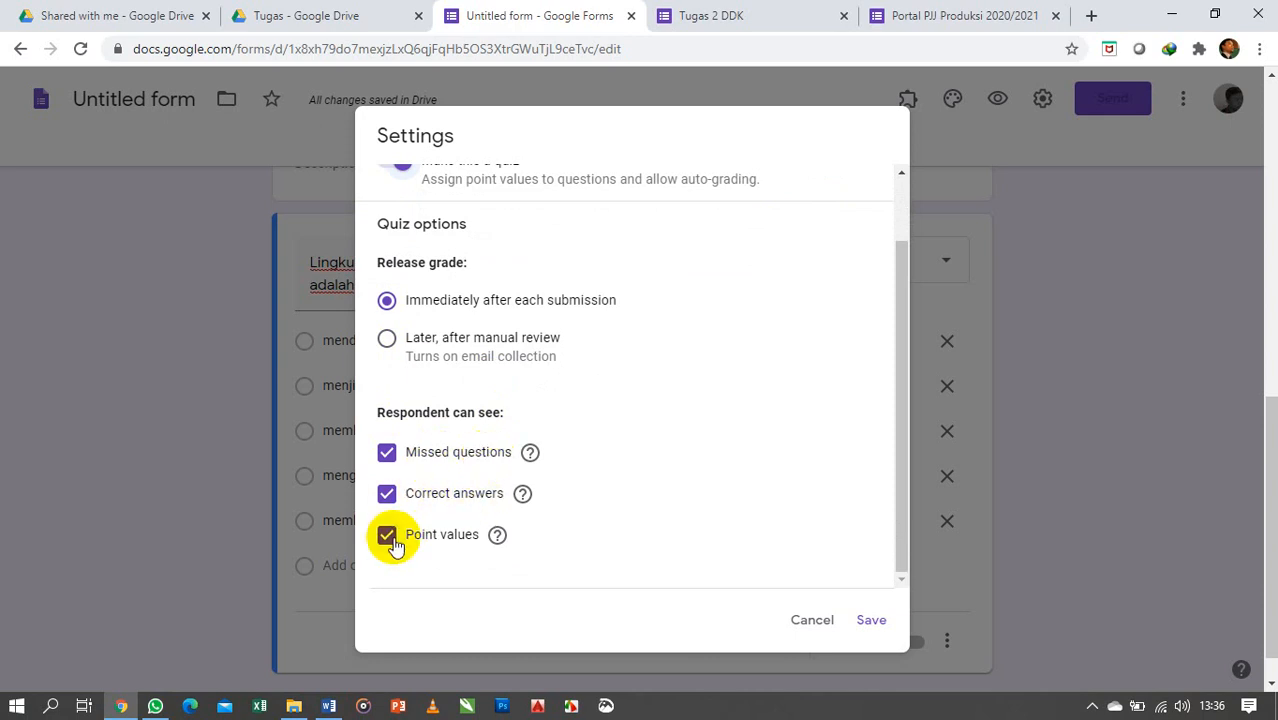
Step: Hide missed questions, correct answers and point values from respondents in the quiz options
left_click(387, 453)
left_click(387, 494)
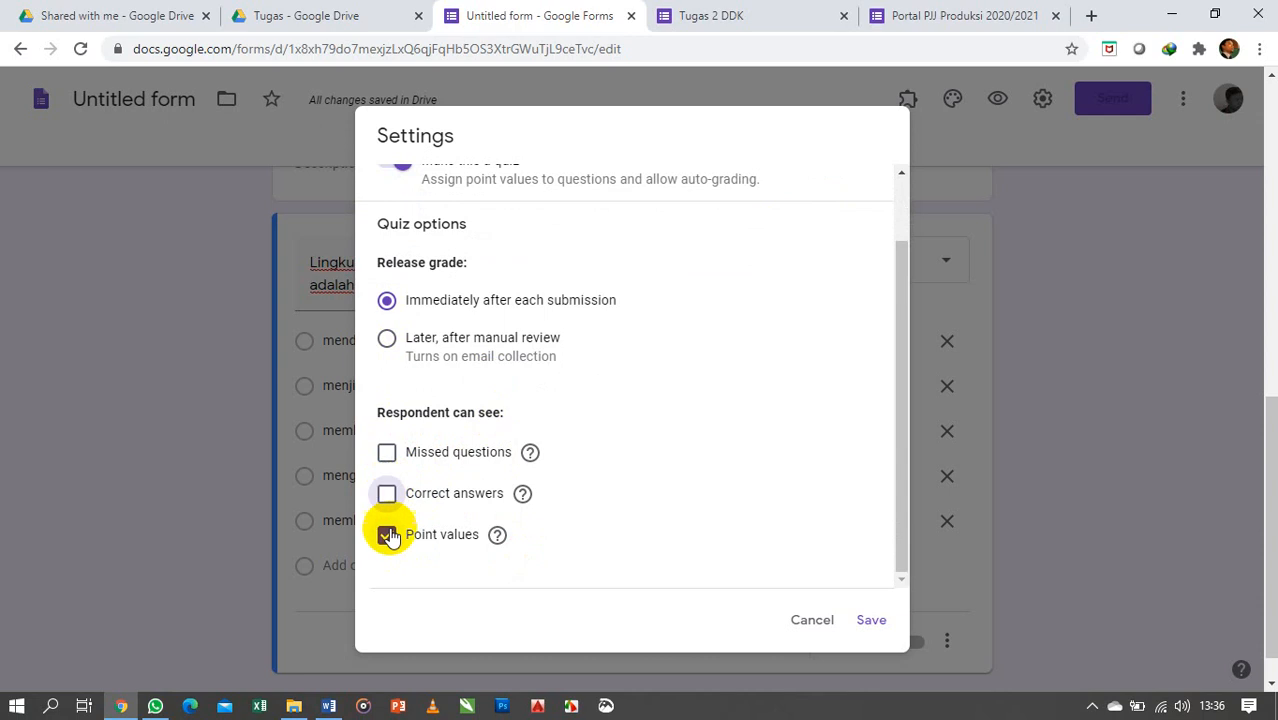
left_click(387, 535)
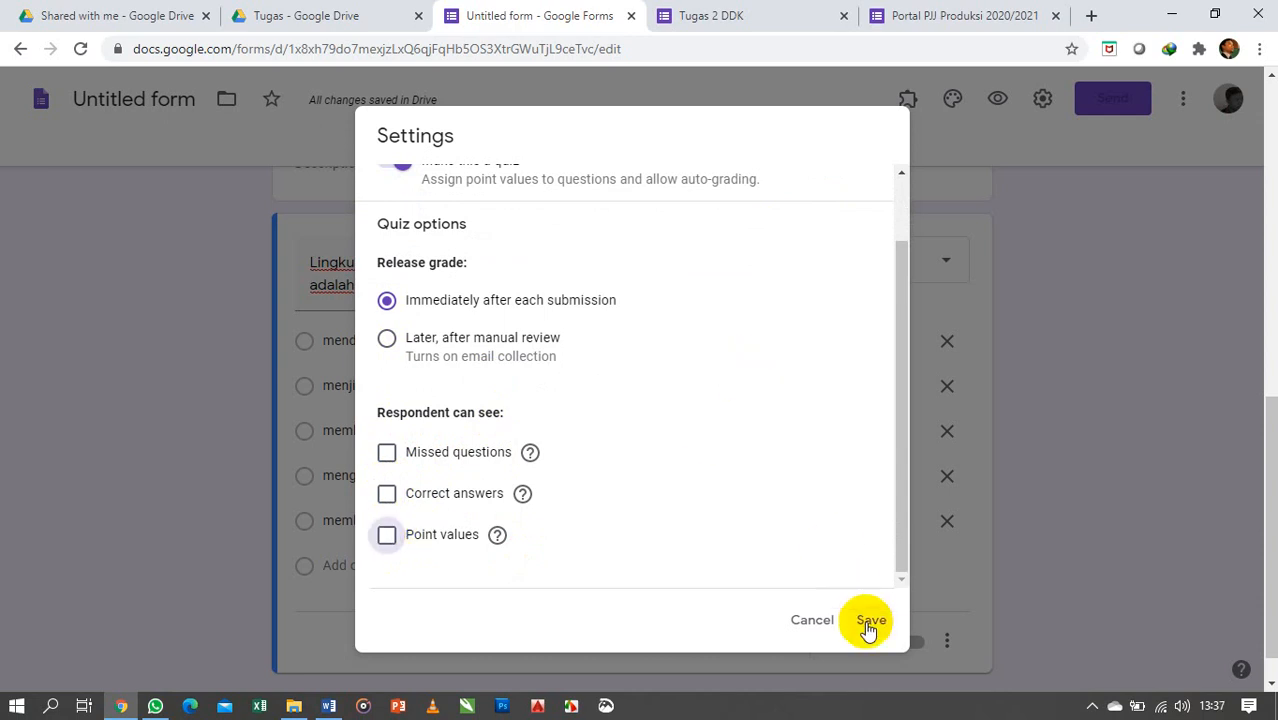
scroll(707, 323, "up", 1)
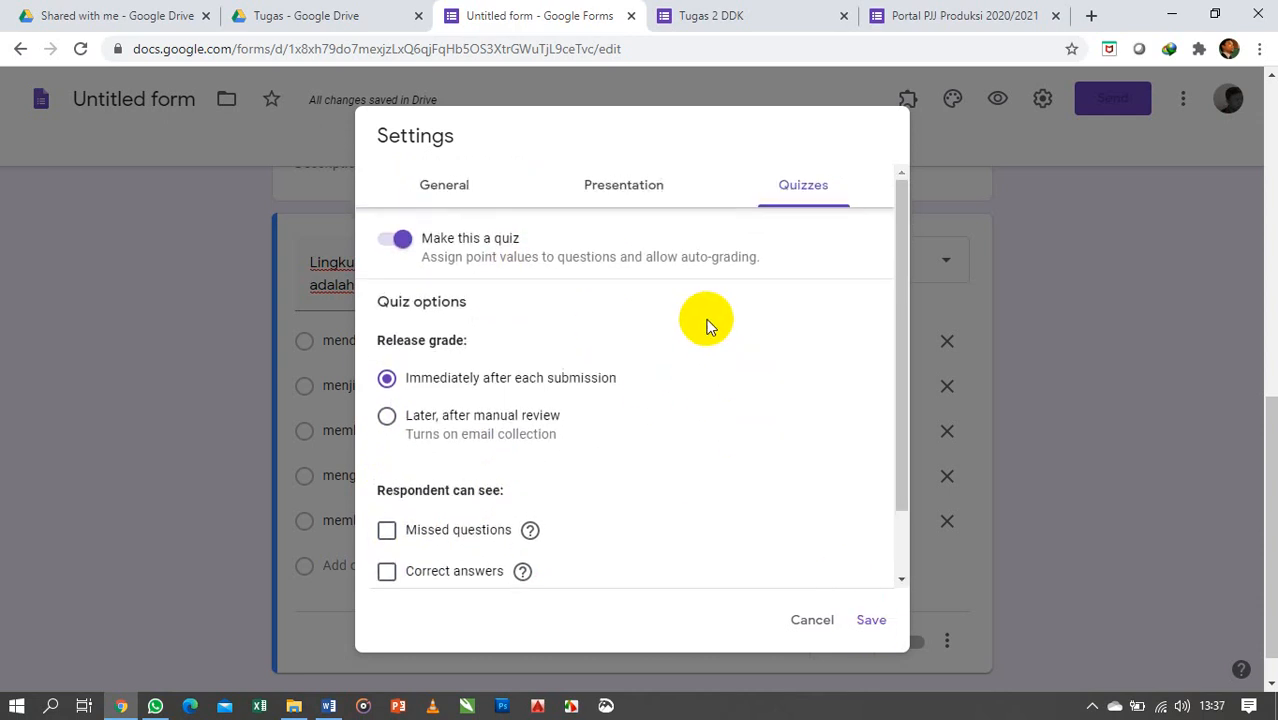
Step: Review the presentation settings, limit the form to 1 response per respondent, and save the settings
left_click(639, 190)
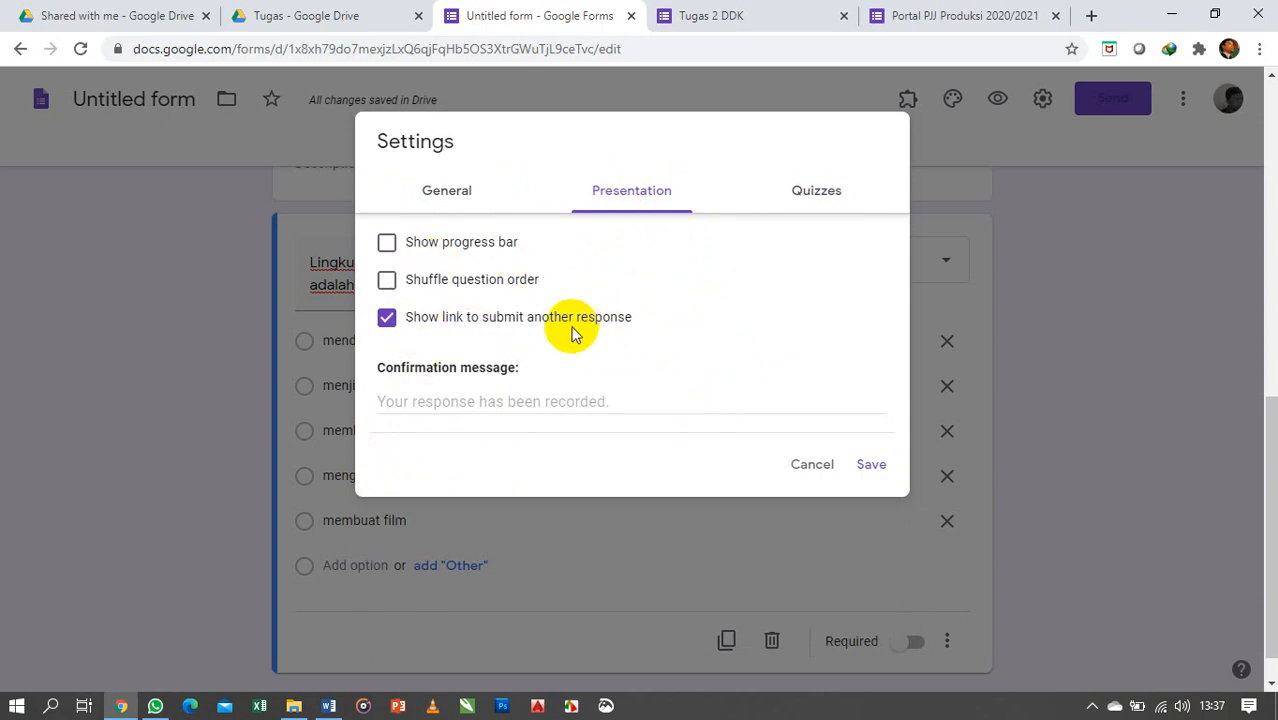
left_click(464, 191)
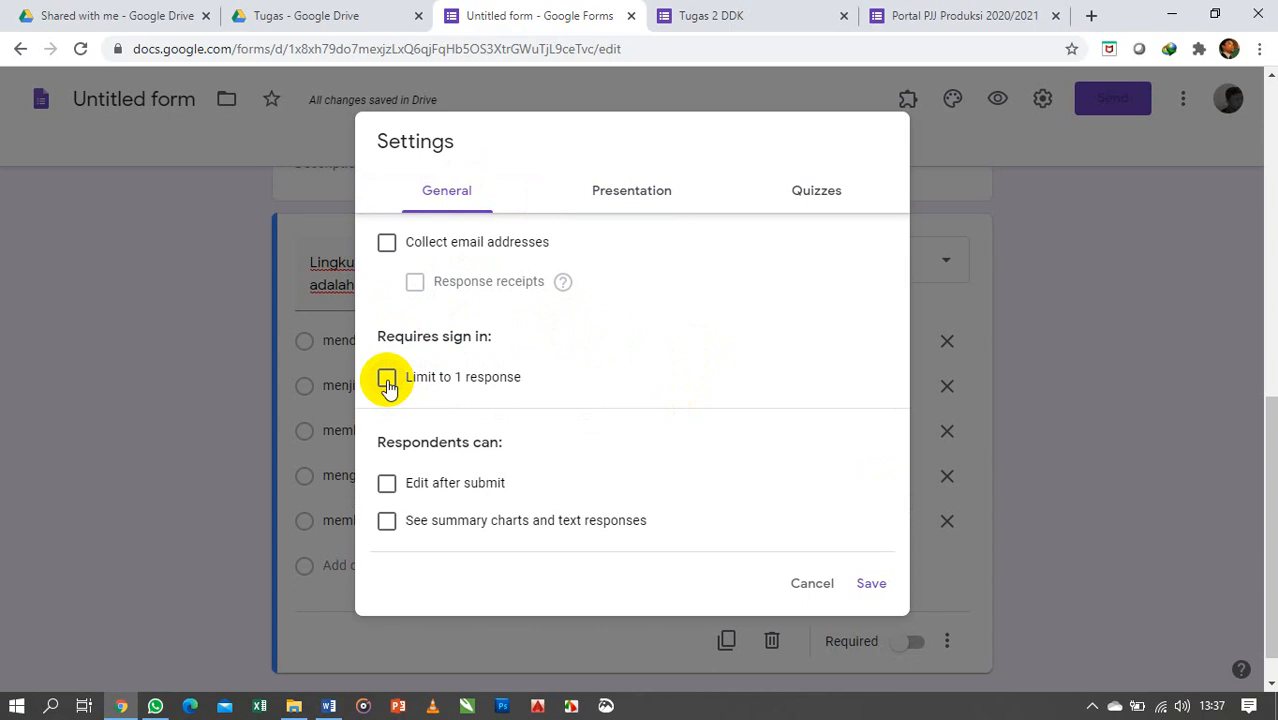
left_click(388, 383)
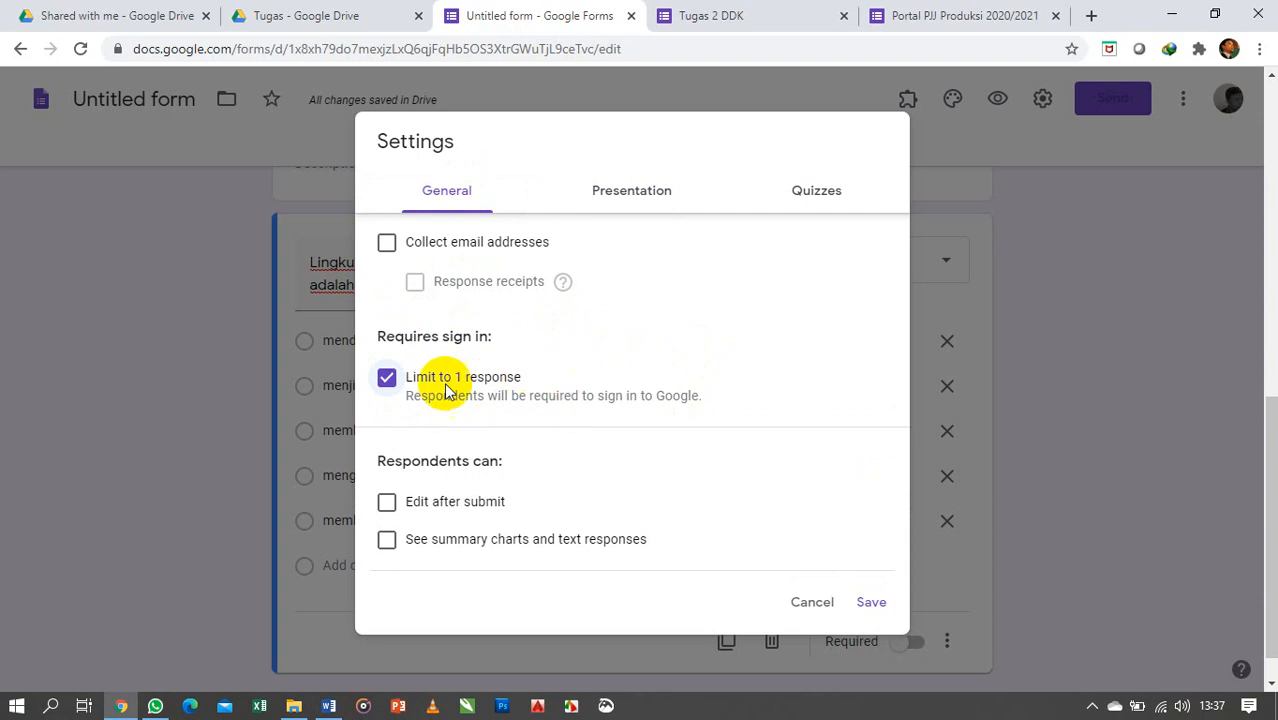
left_click(390, 381)
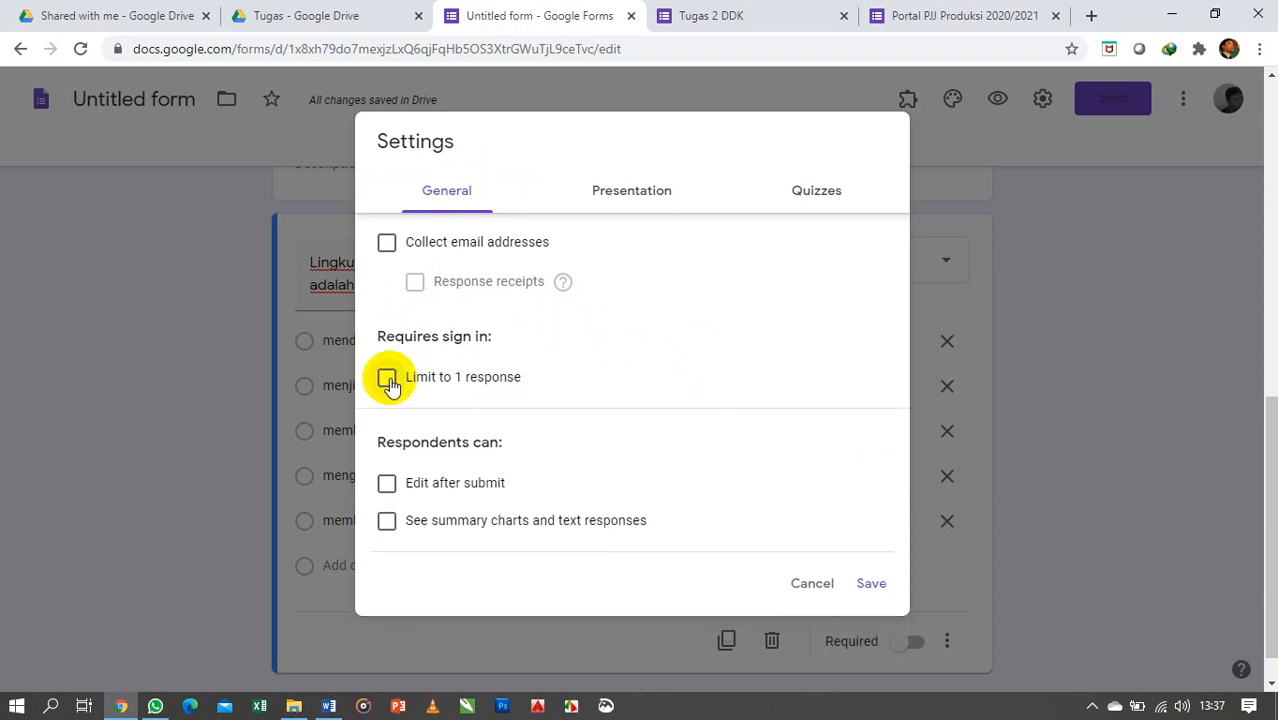
right_click(390, 379)
left_click(799, 395)
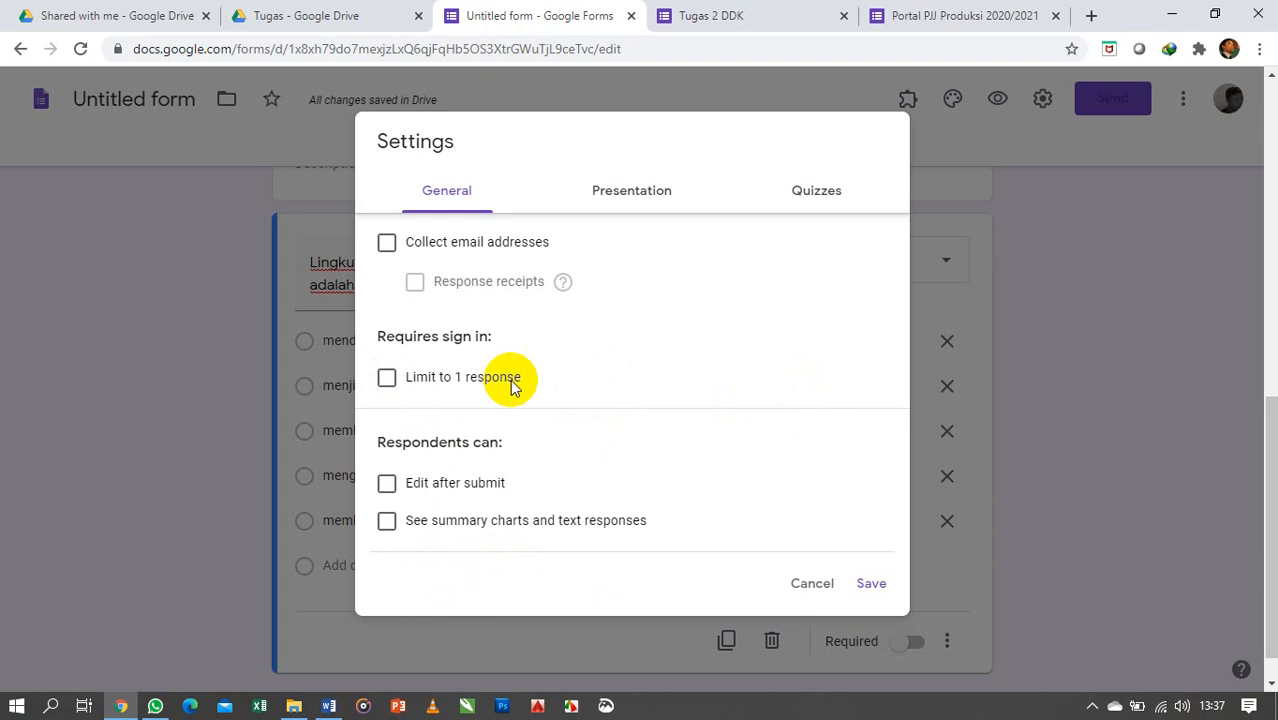
left_click(387, 380)
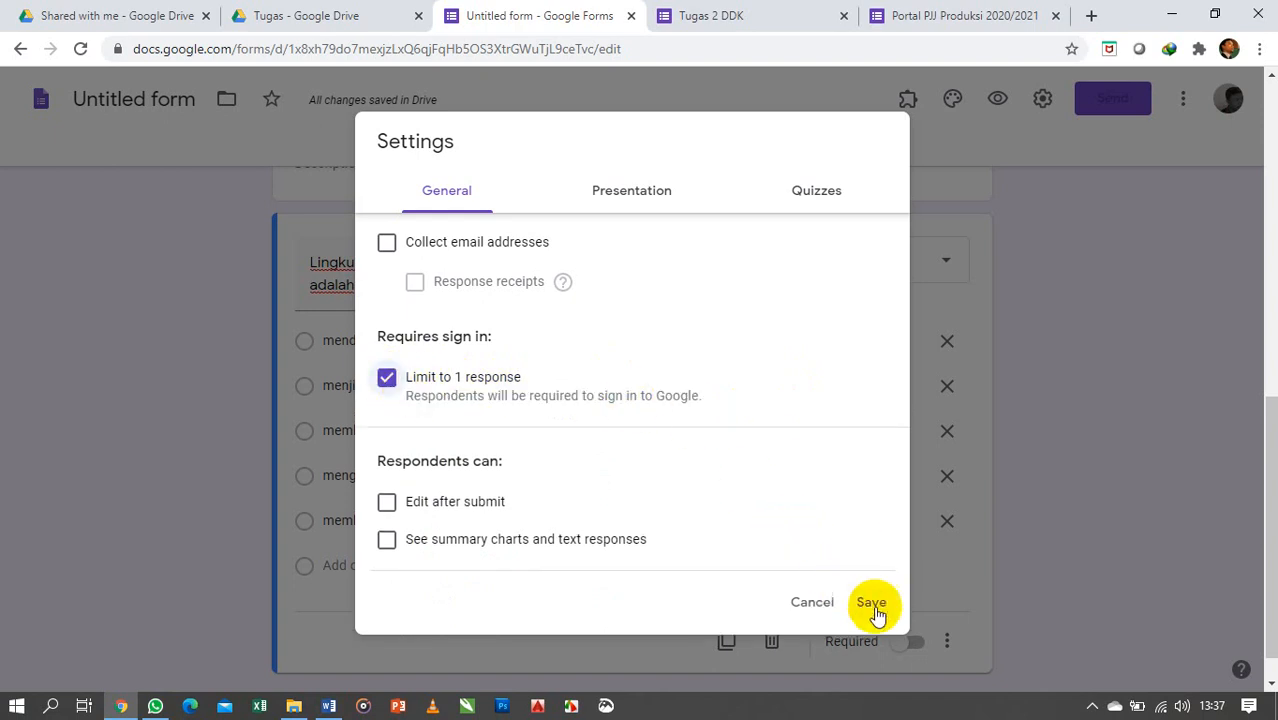
left_click(815, 198)
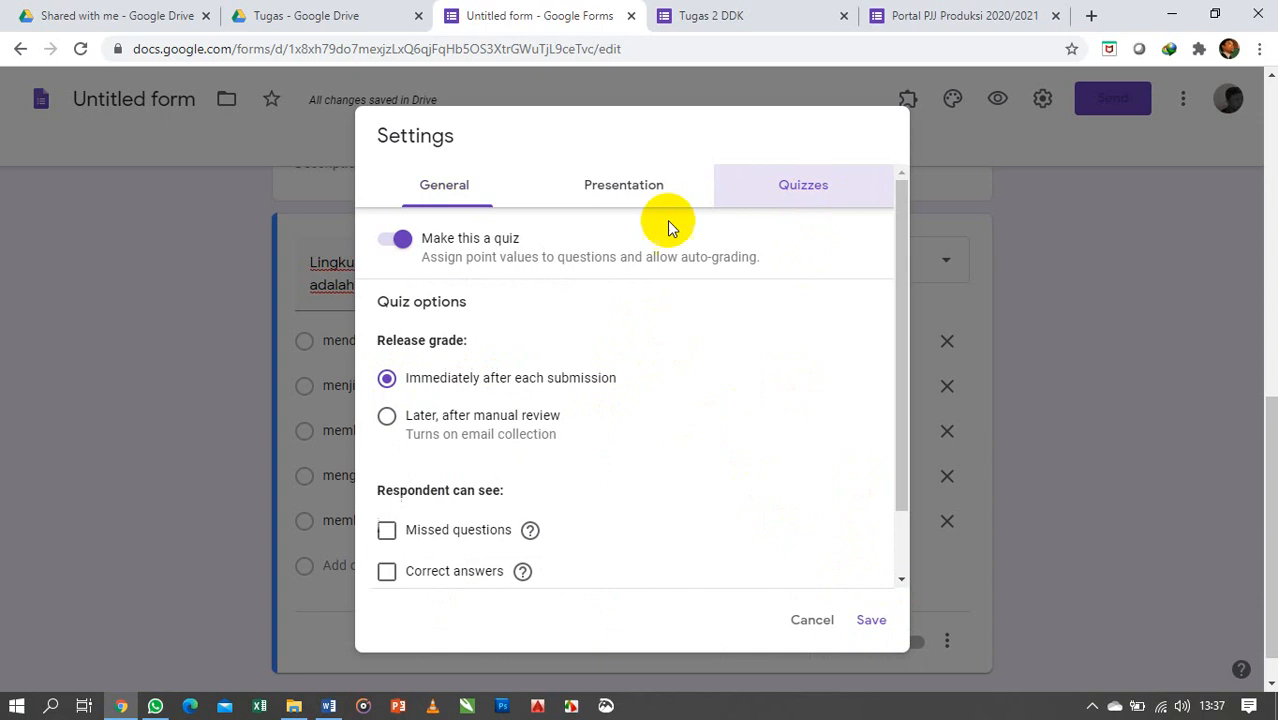
left_click(452, 188)
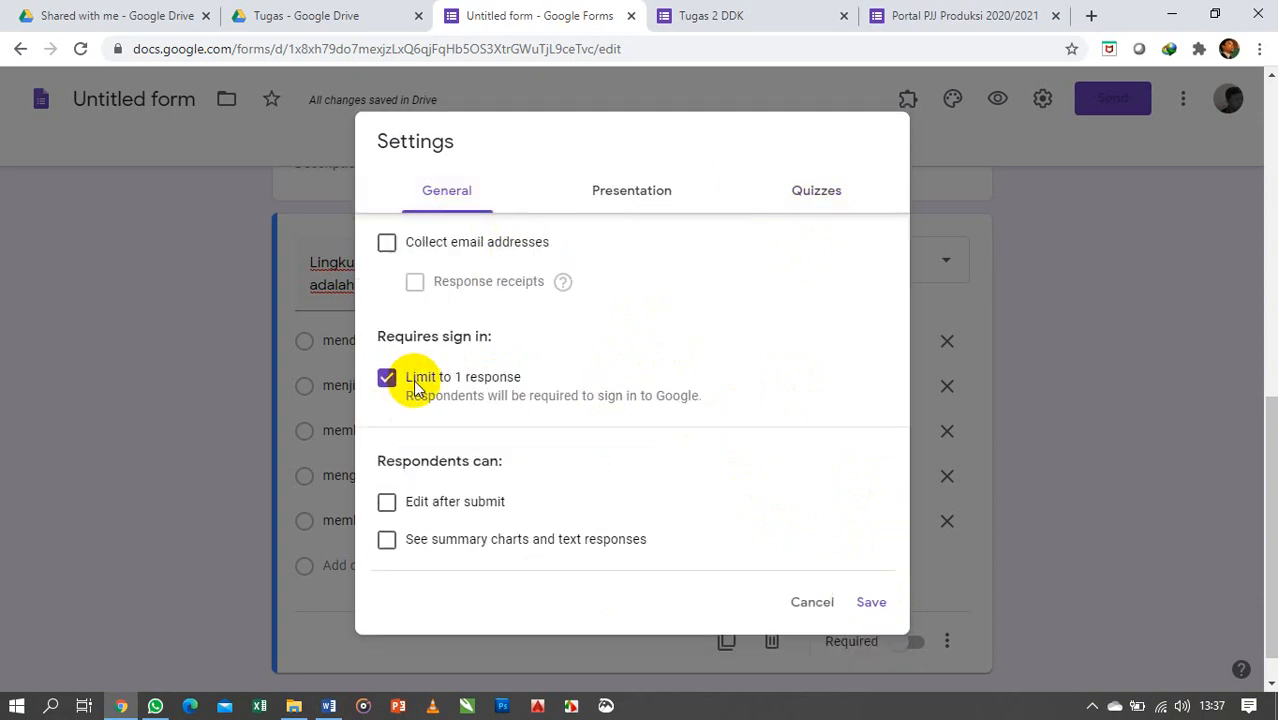
left_click(871, 603)
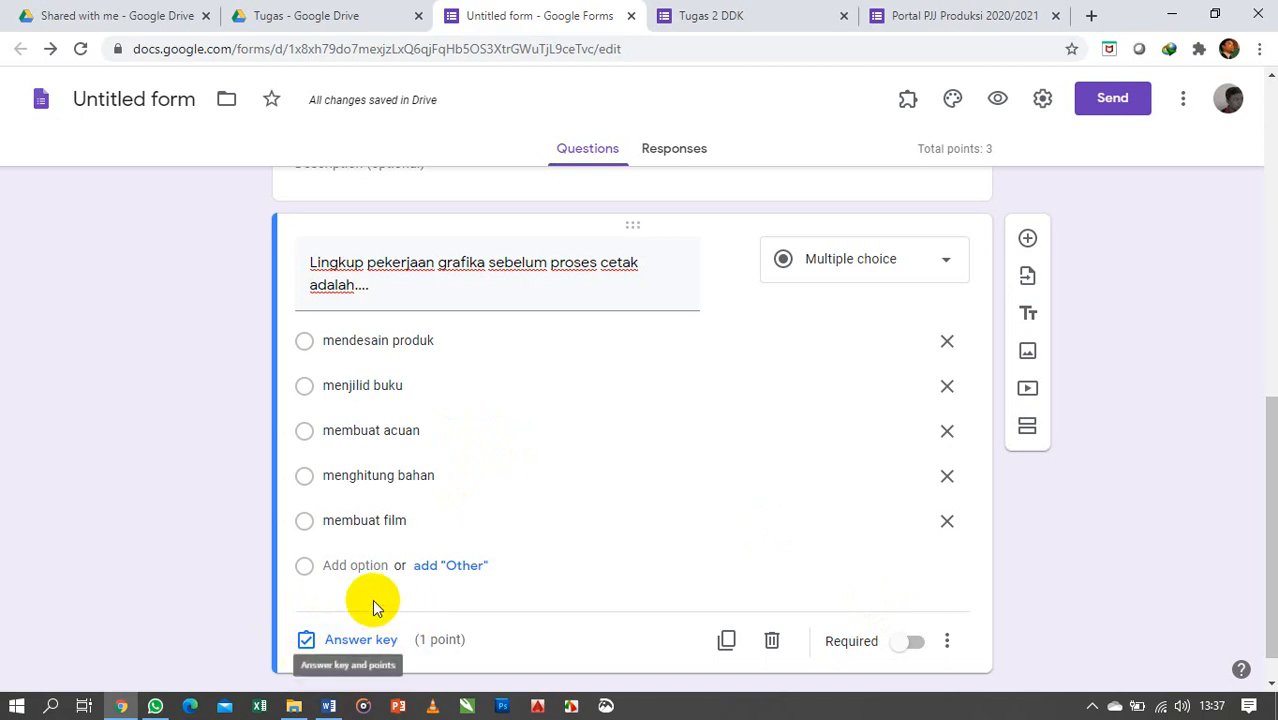
Step: Mark "membuat acuan", the bold answer in the Word document, as the first exam question's correct answer and make the question required
scroll(374, 548, "up", 5)
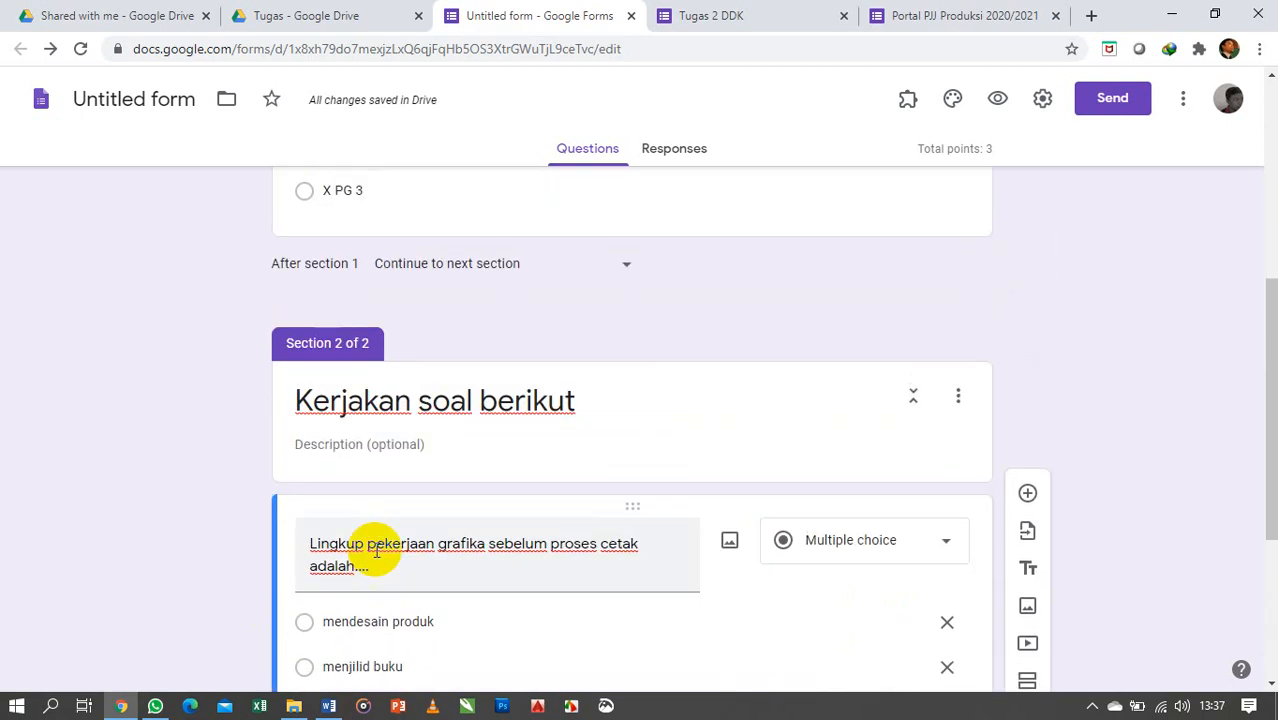
scroll(374, 548, "down", 5)
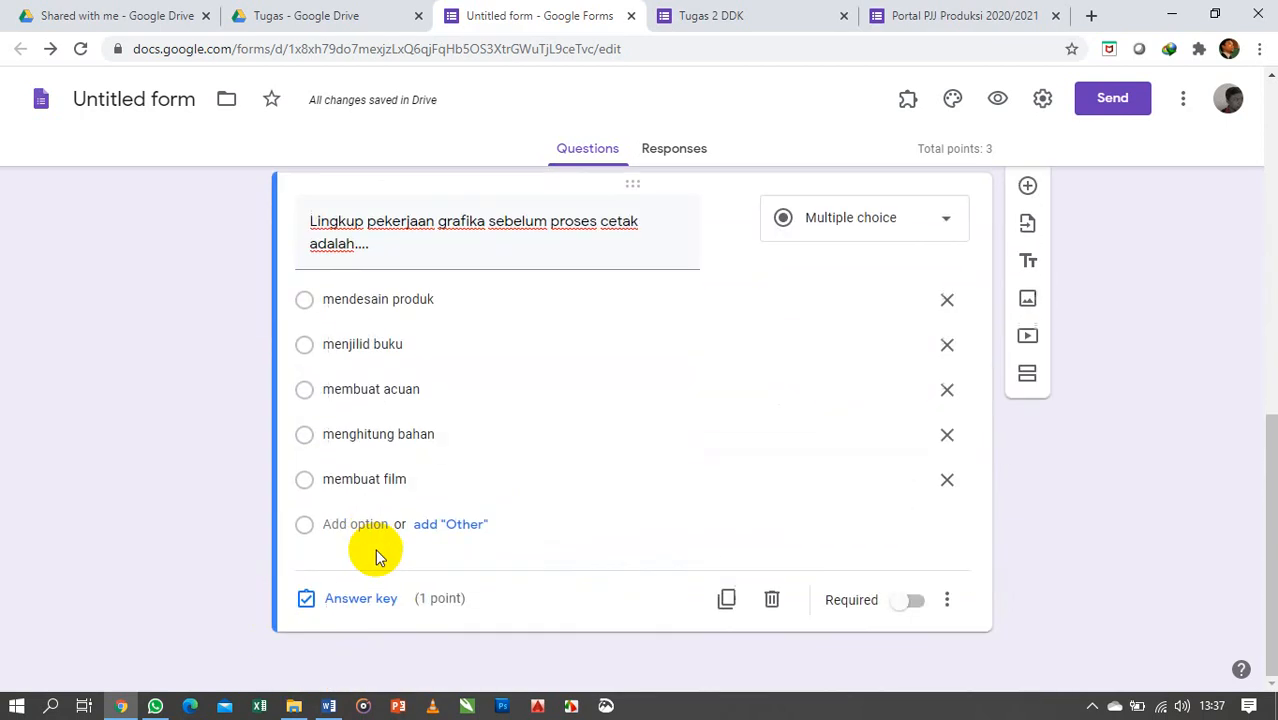
left_click(352, 600)
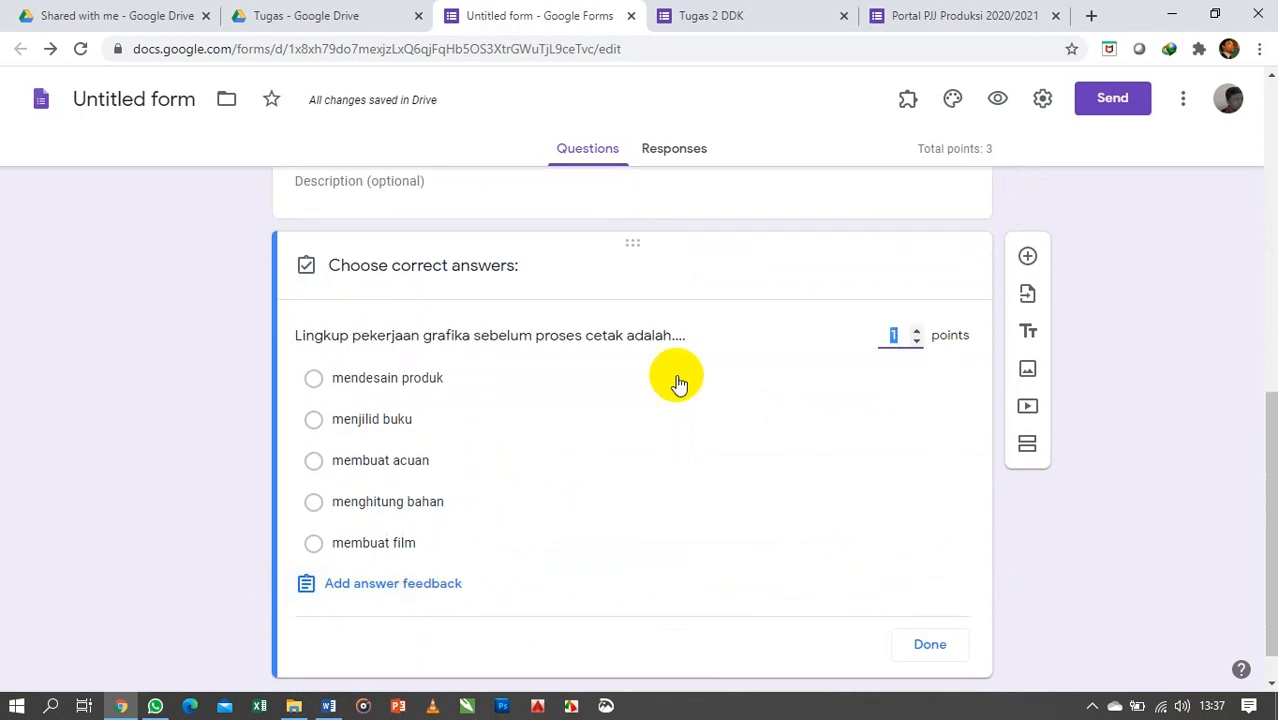
left_click(329, 707)
left_click_drag(399, 214, 495, 292)
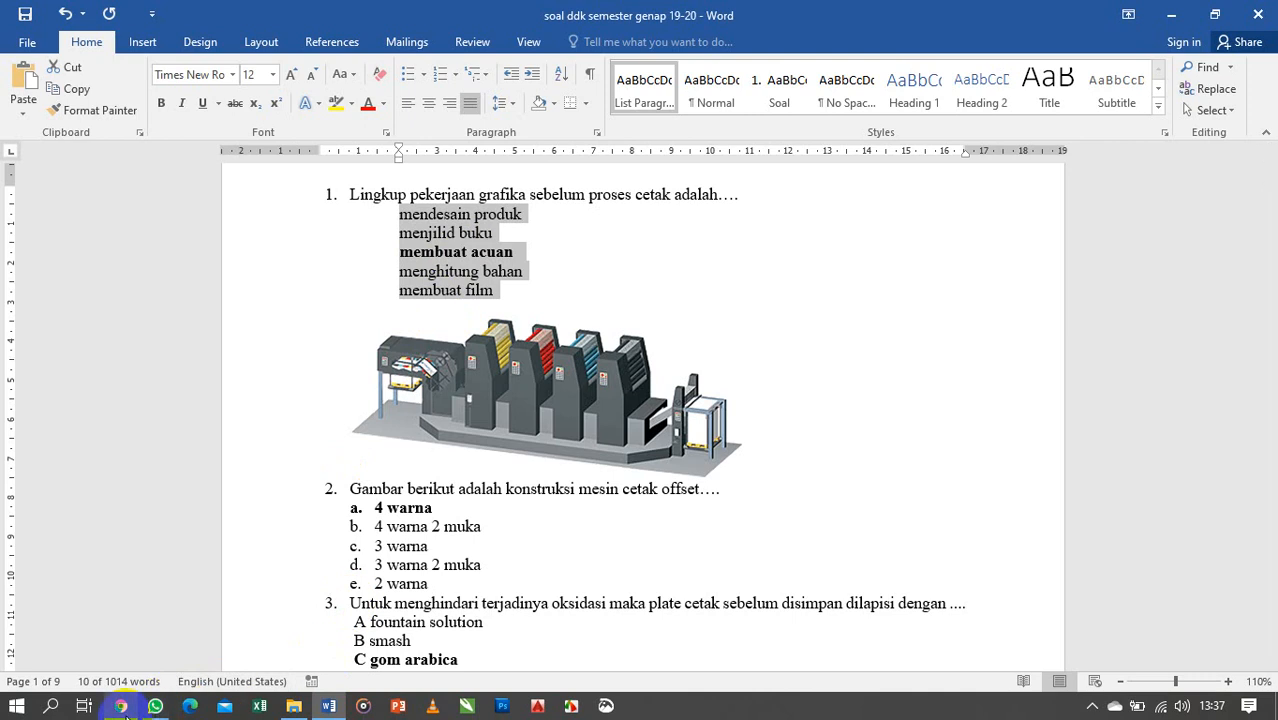
left_click(120, 707)
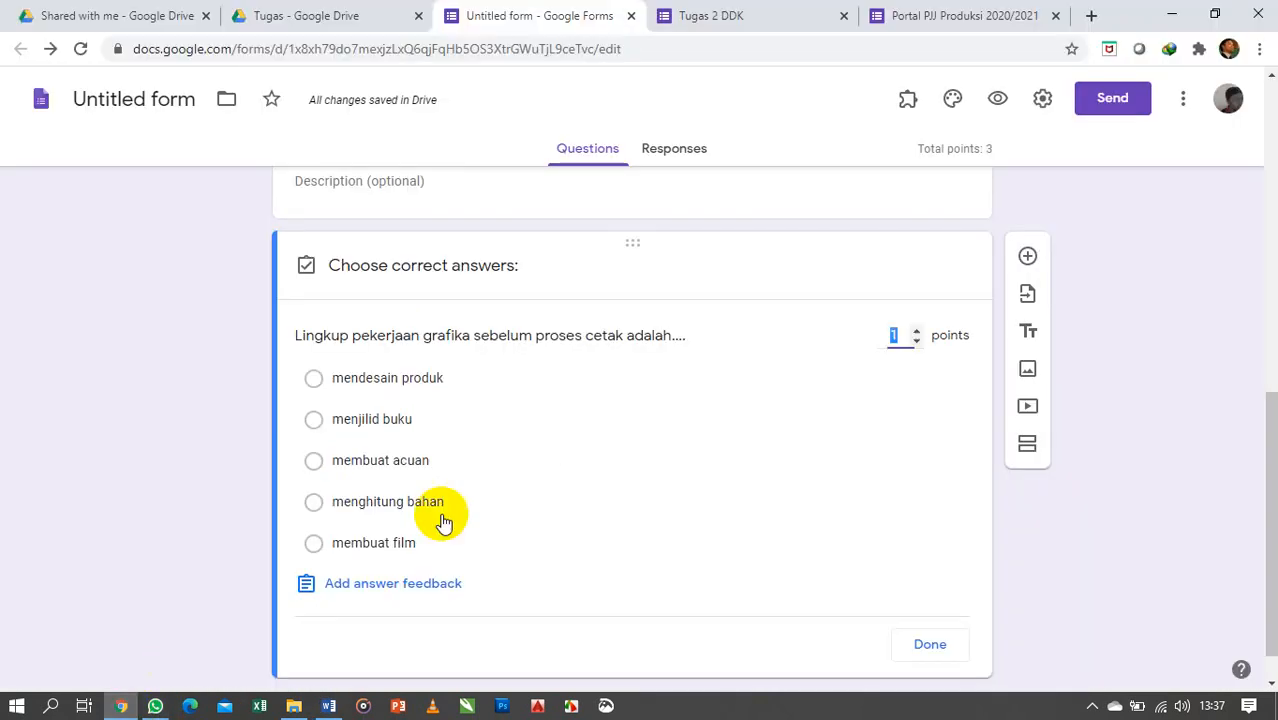
left_click(378, 468)
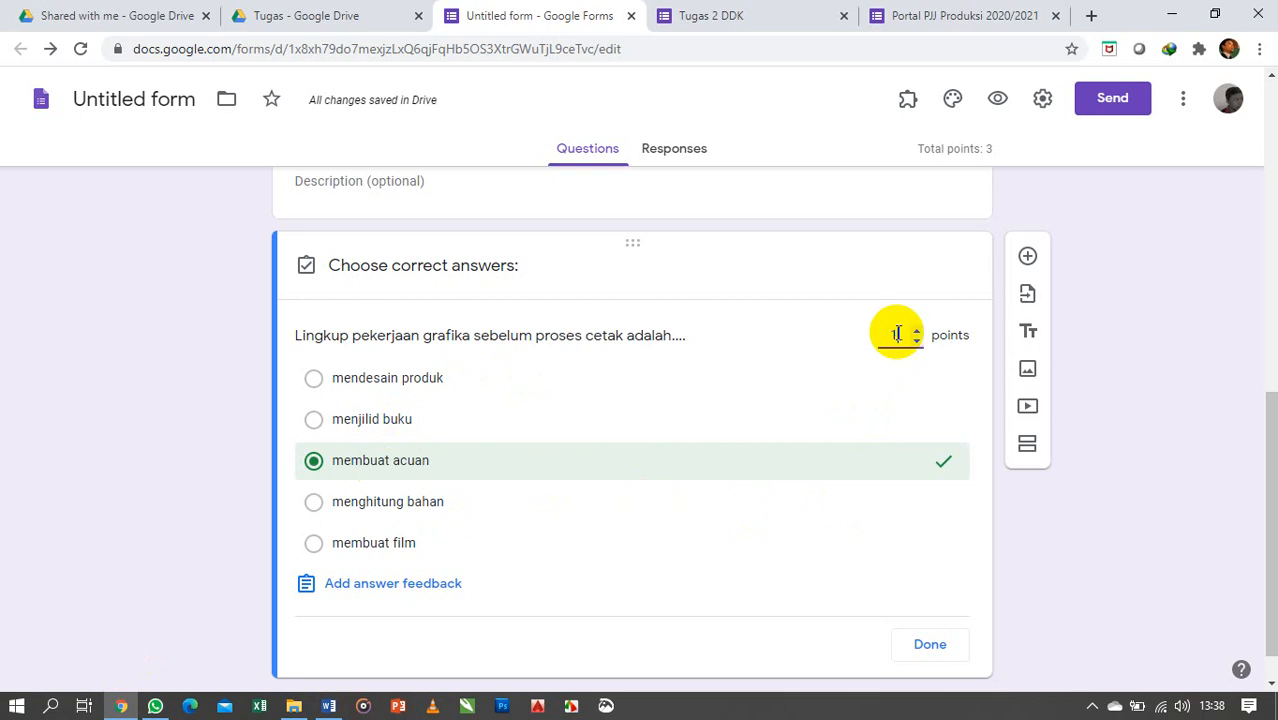
left_click(897, 335)
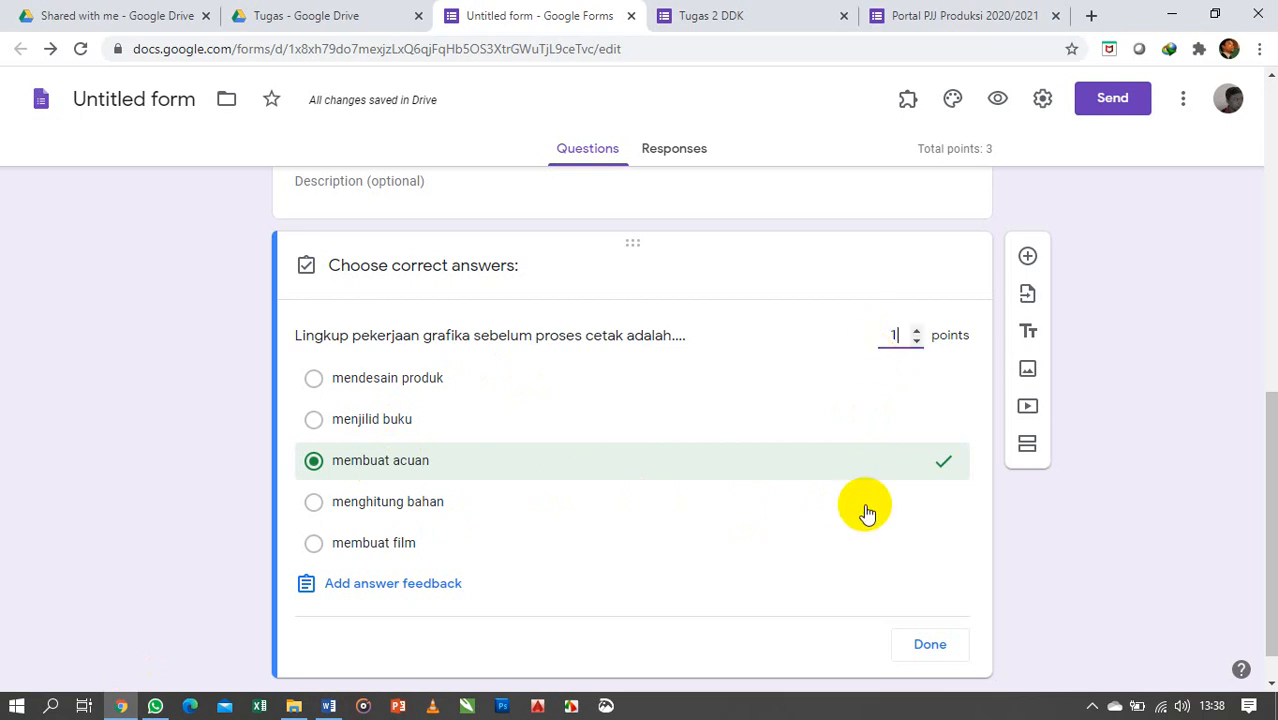
left_click(928, 652)
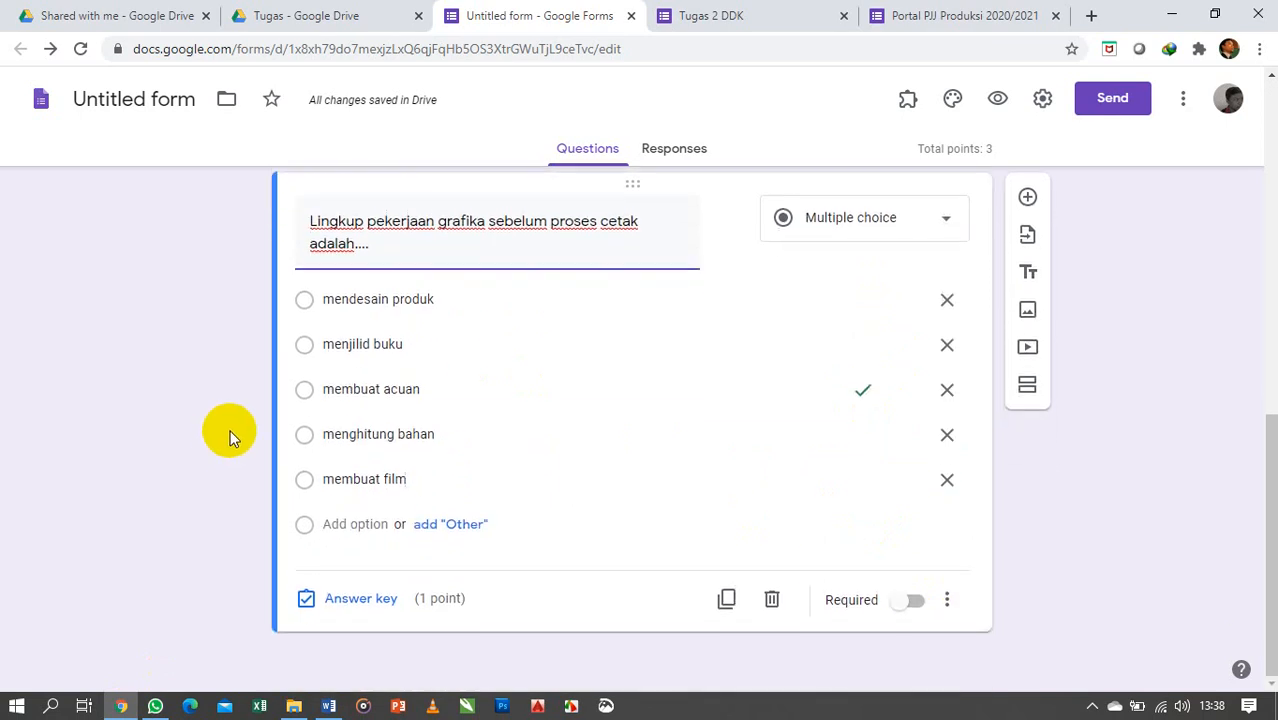
left_click(920, 605)
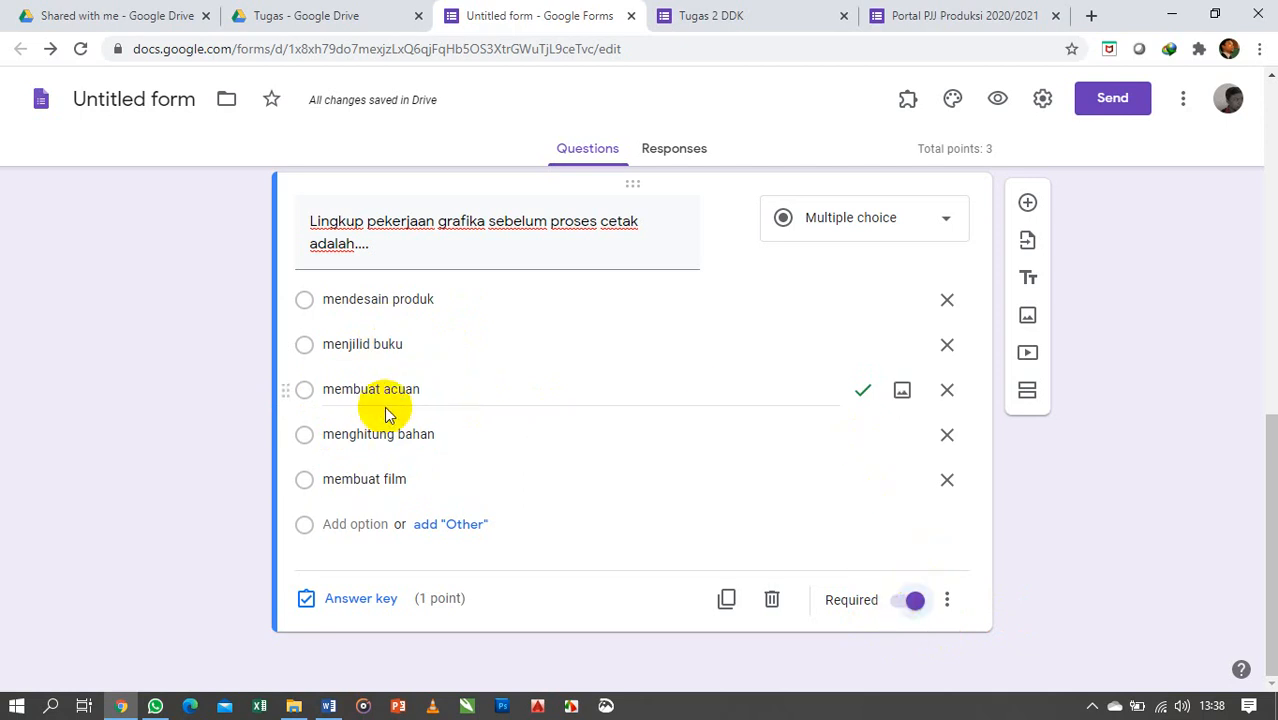
Step: Add another multiple-choice question below the first exam question and look through the following questions in the Word document
left_click(1030, 207)
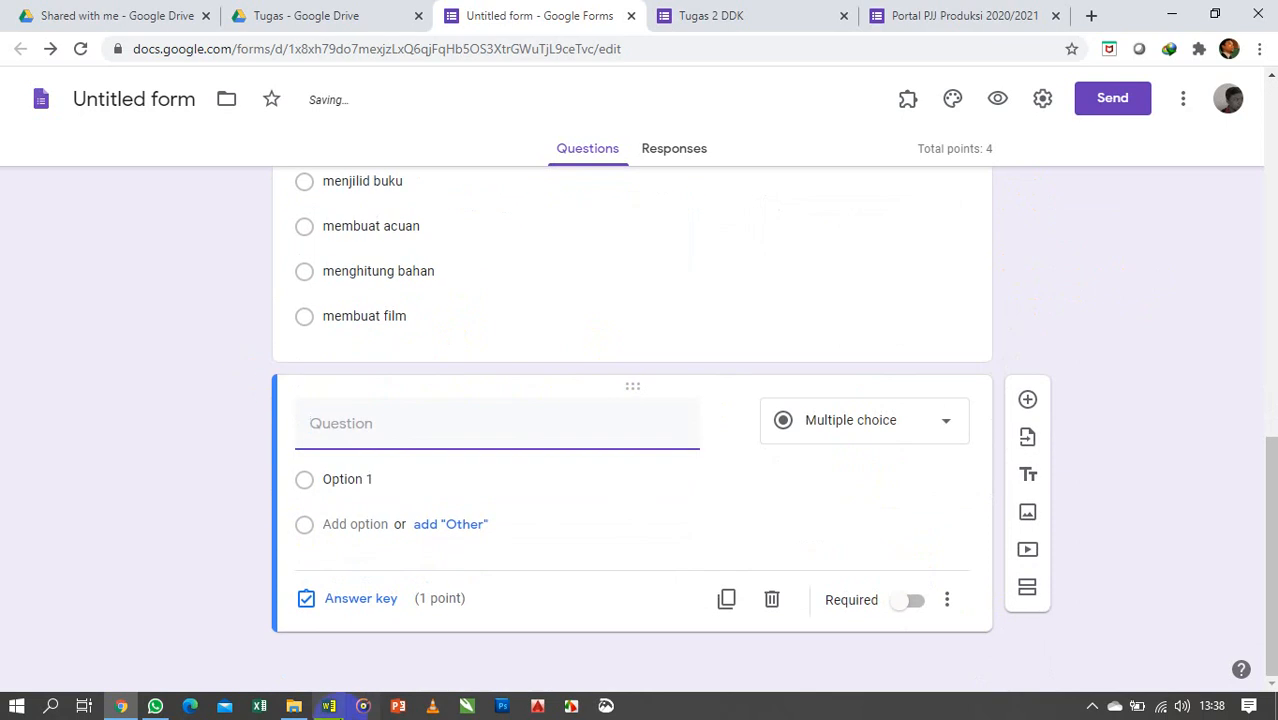
left_click(329, 706)
left_click(805, 478)
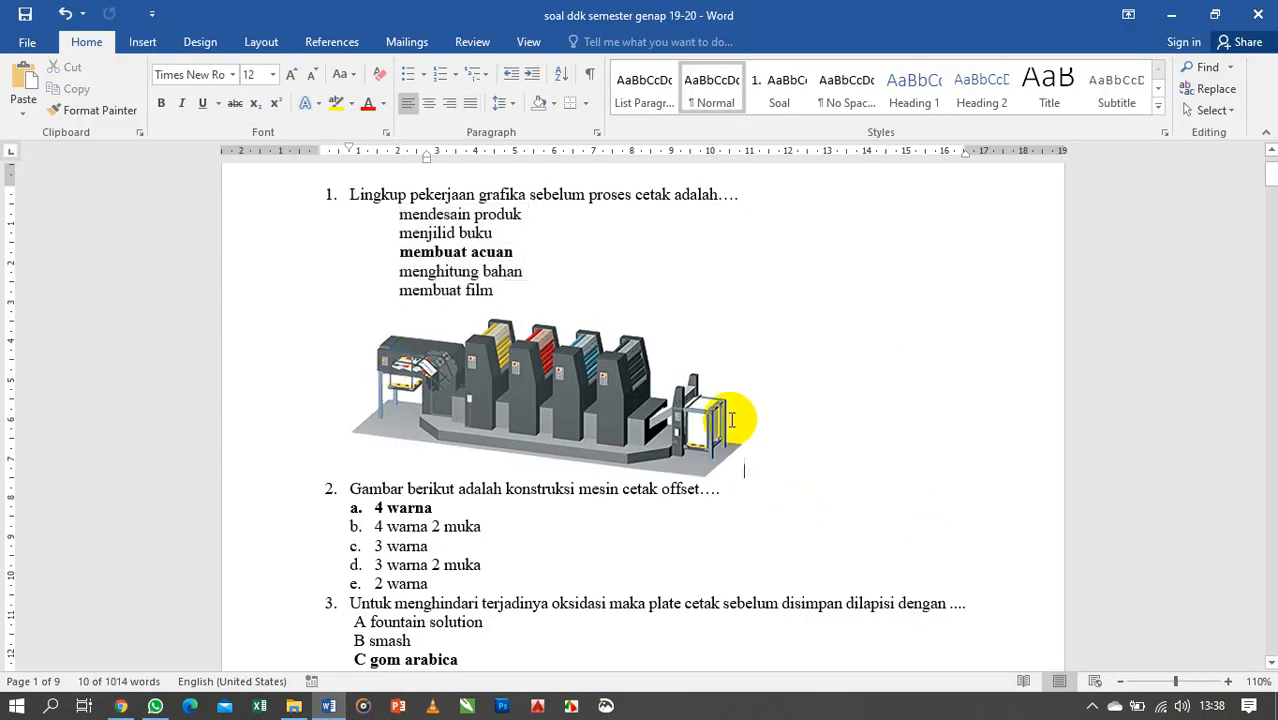
scroll(570, 470, "down", 1)
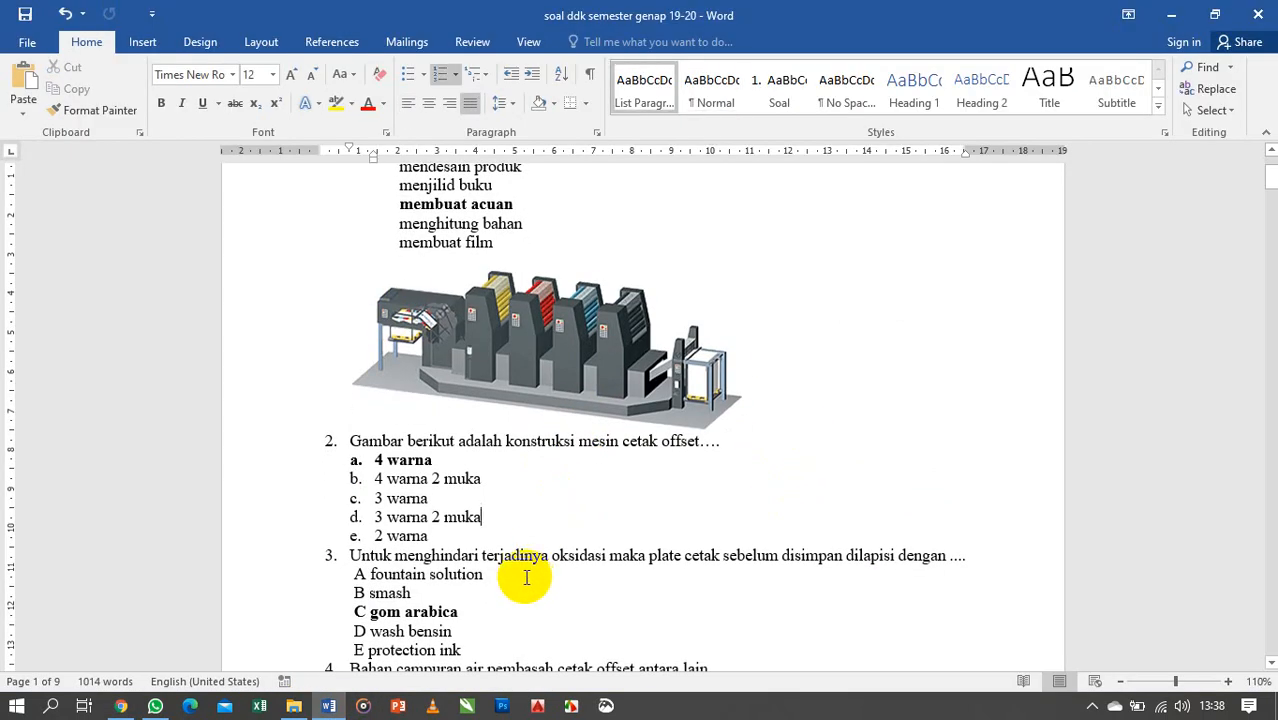
left_click(366, 459)
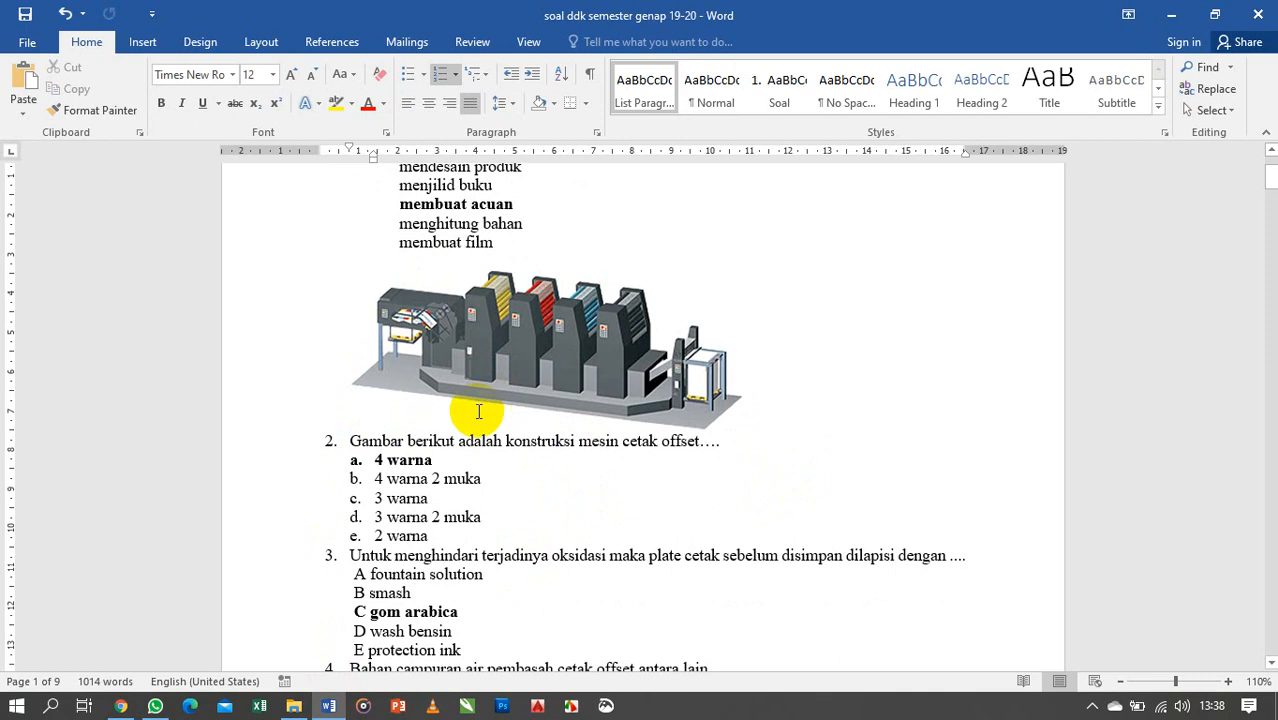
scroll(568, 500, "down", 8)
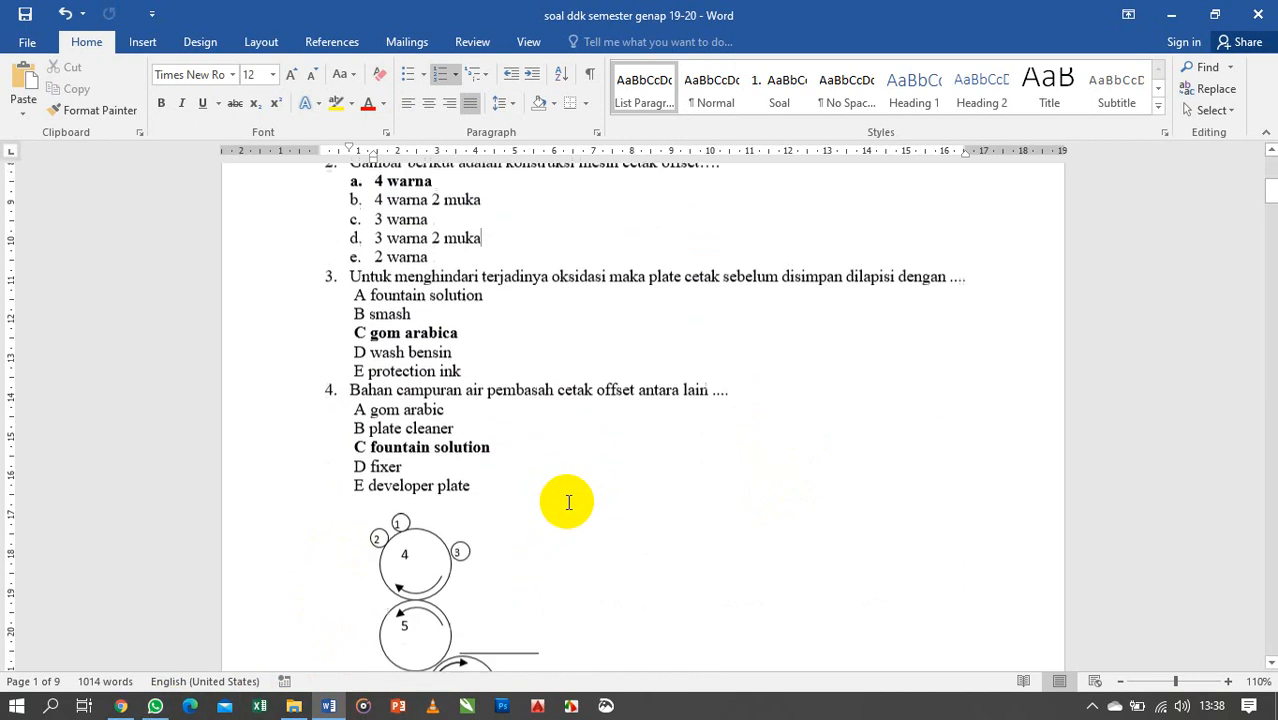
scroll(572, 500, "up", 10)
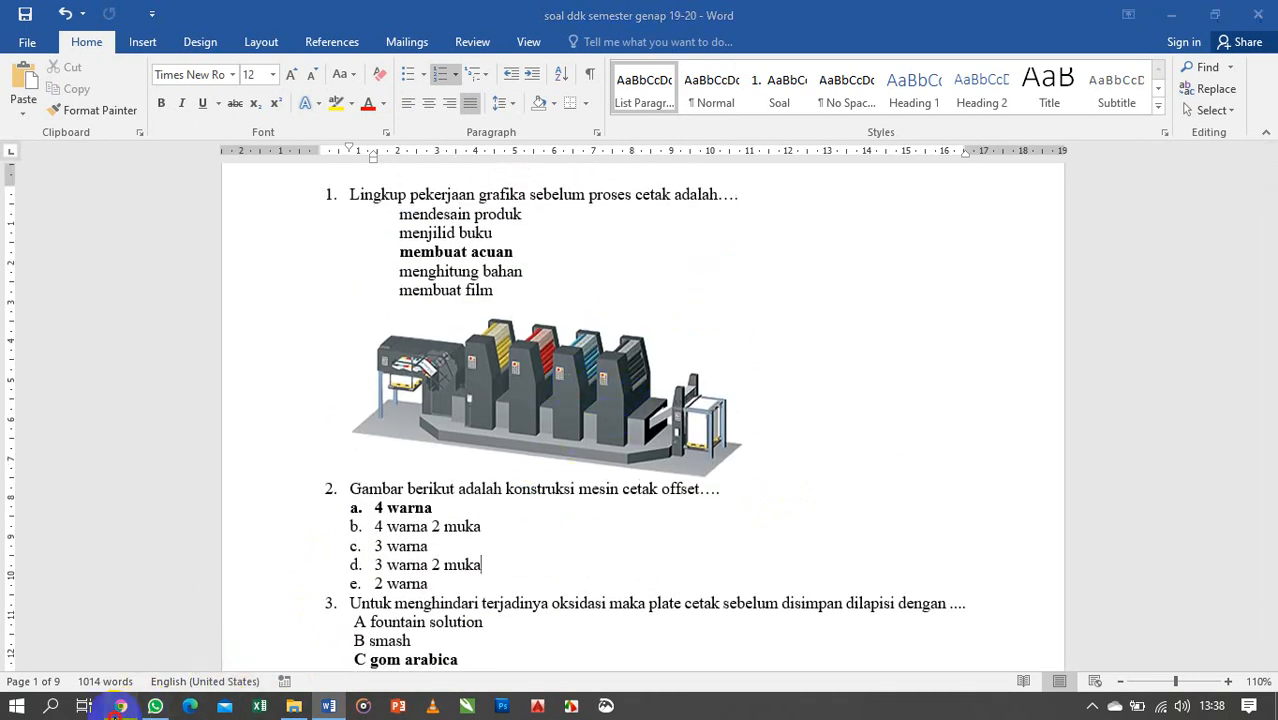
Step: Copy question 2, "Gambar berikut adalah konstruksi mesin cetak offset….", from Word into the new form question without its number
left_click(120, 706)
left_click(326, 706)
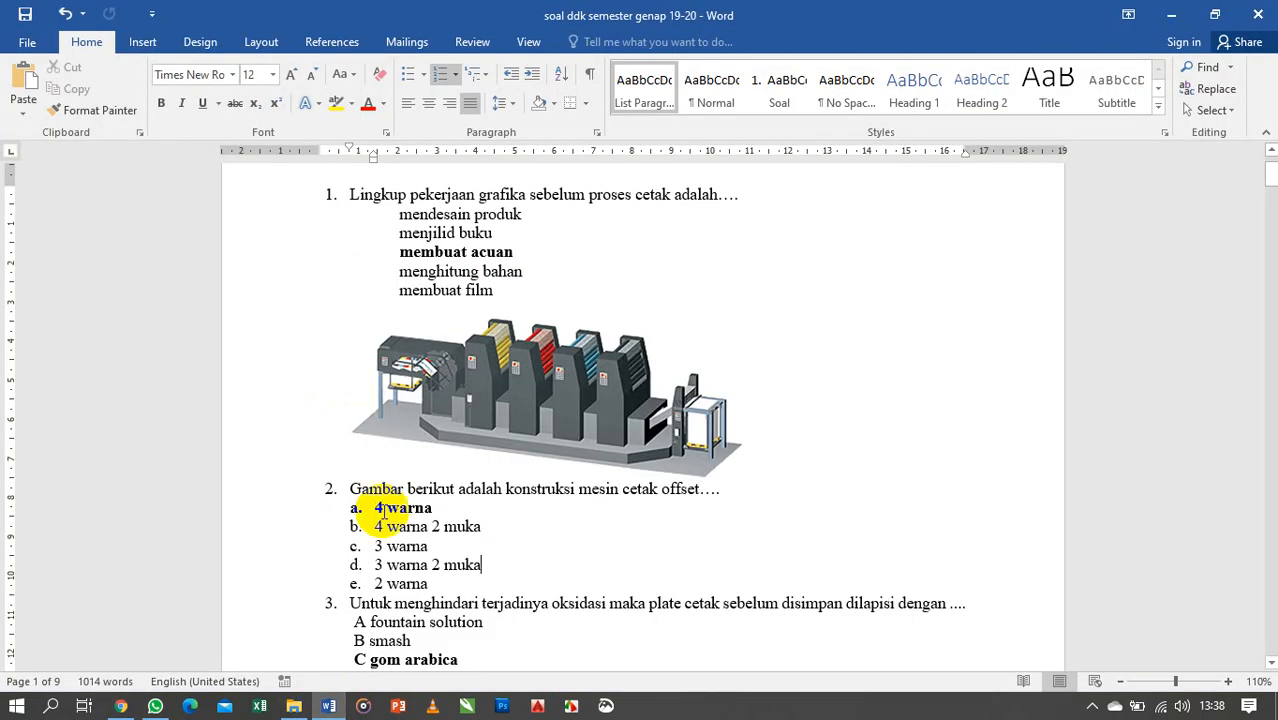
left_click_drag(353, 487, 724, 488)
left_click(120, 706)
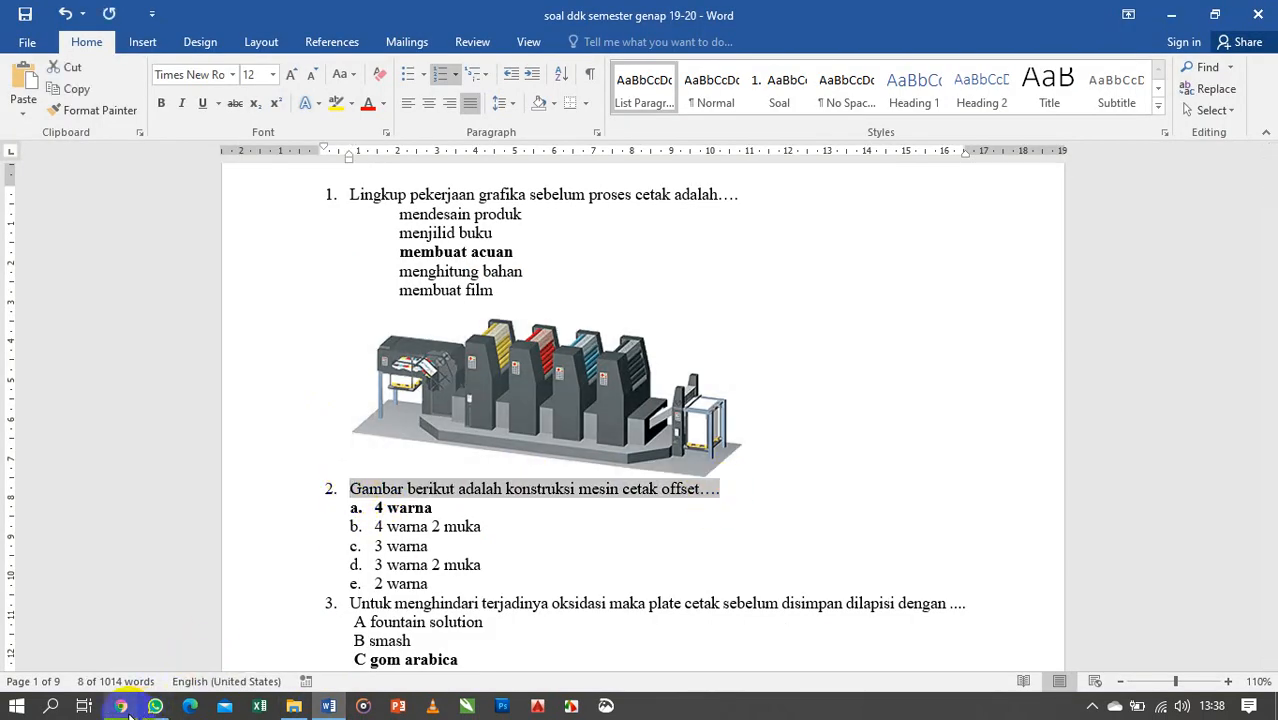
left_click(391, 427)
type("2. Gambar berikut adalah konstruksi mesin cetak offset….")
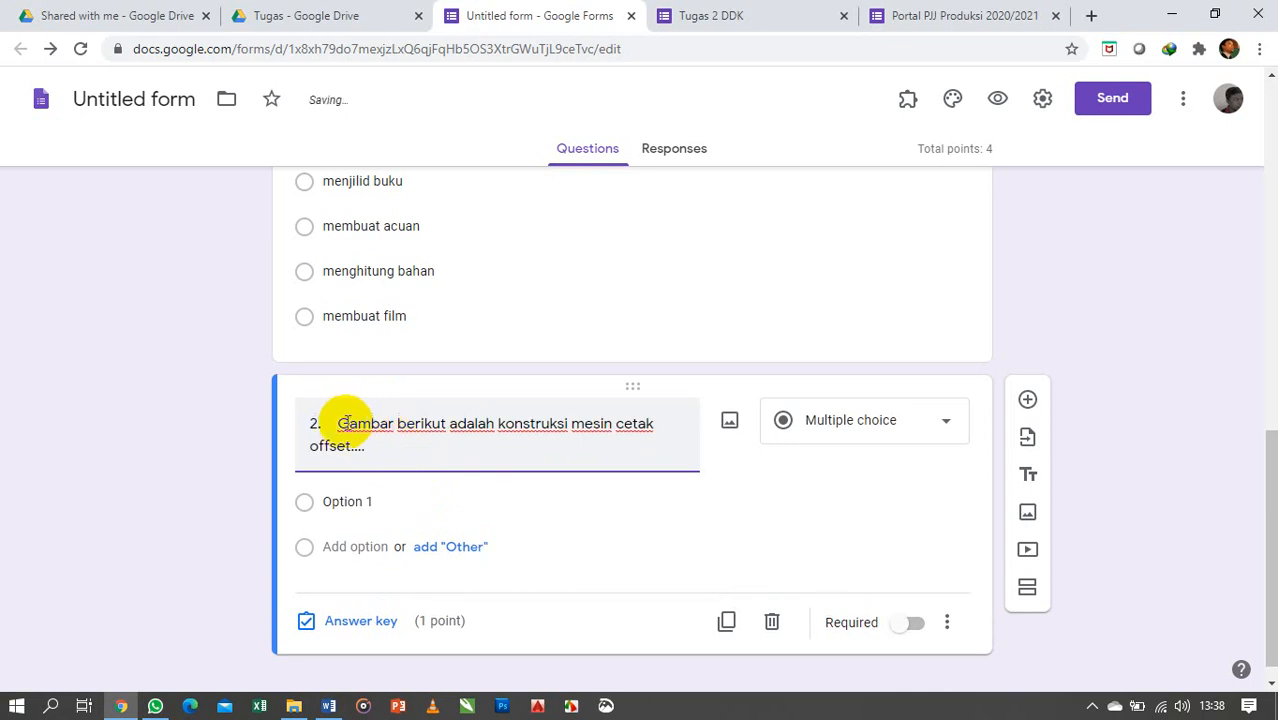
left_click(340, 423)
key("BackSpace")
key("BackSpace")
key("BackSpace")
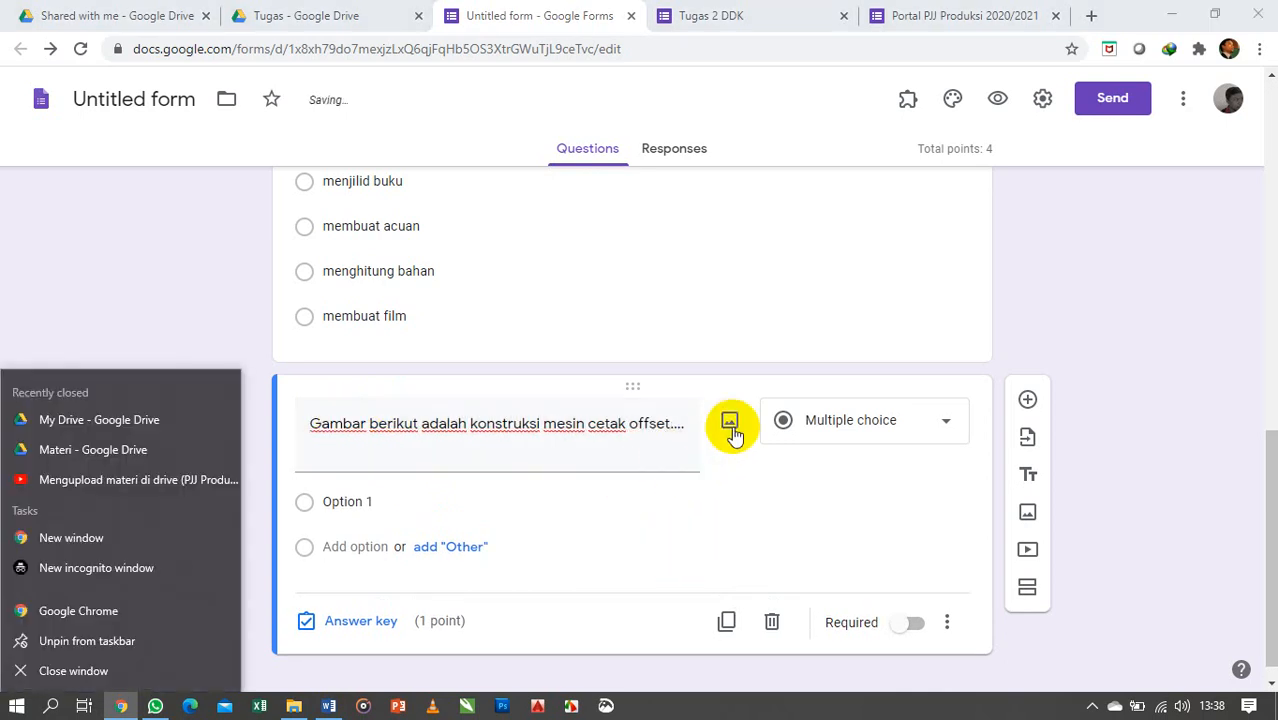
left_click(204, 296)
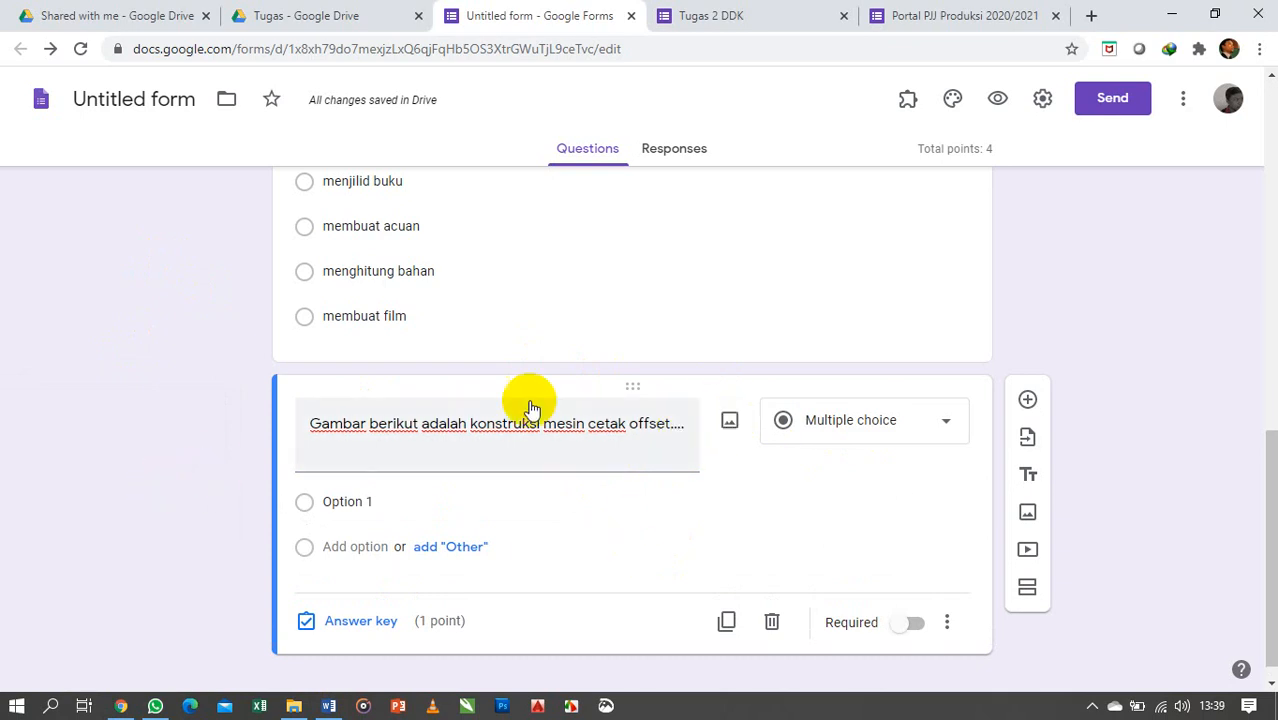
Step: Open image insertion for the offset press question and view the camera source, dismissing its access request
left_click(731, 425)
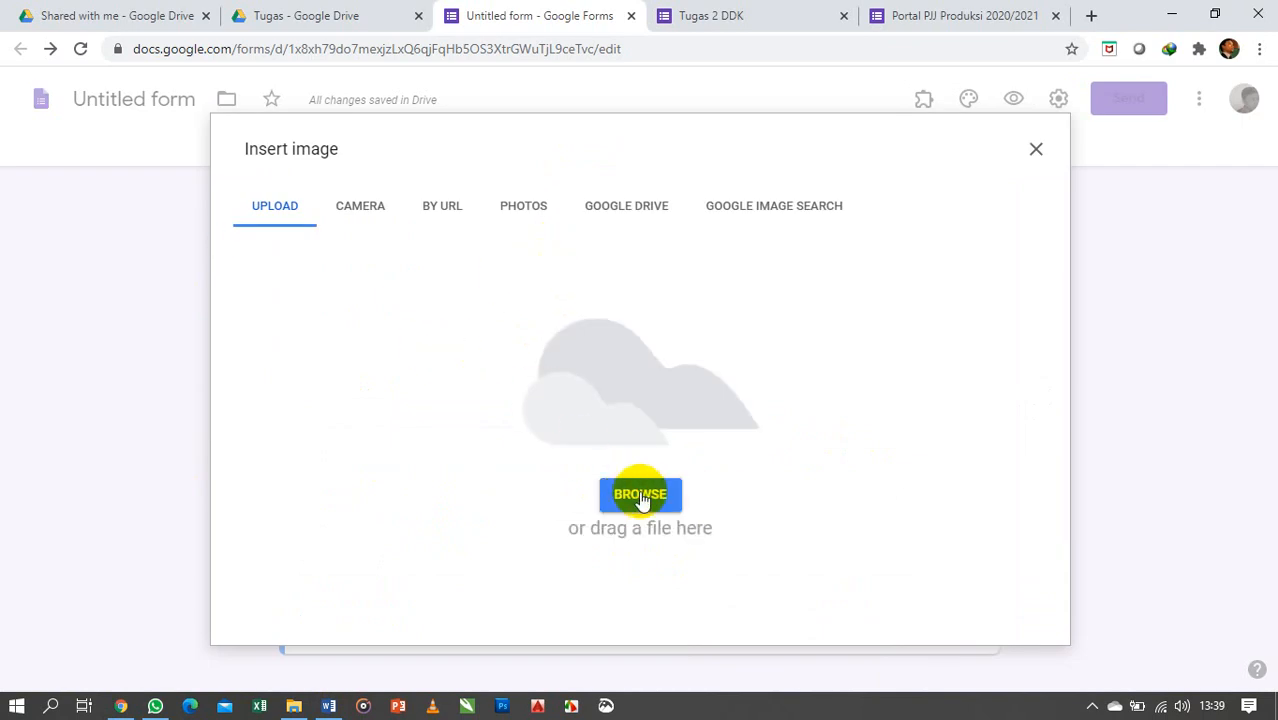
left_click(368, 208)
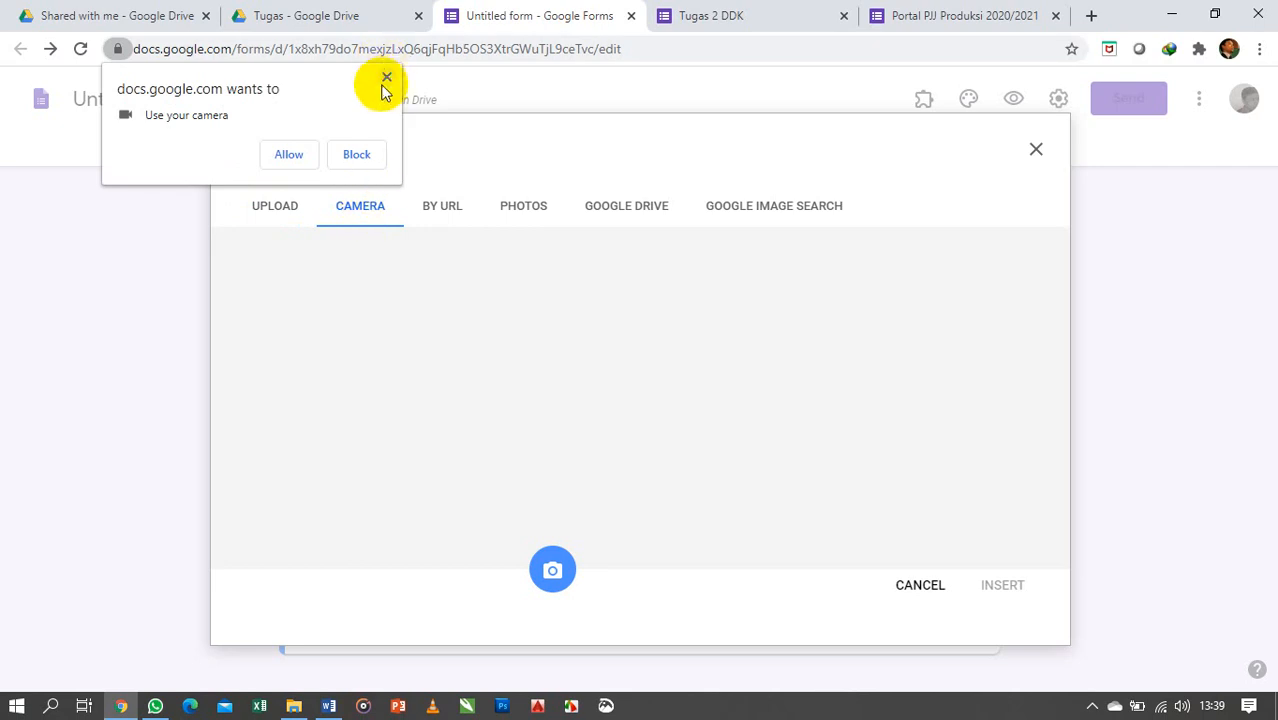
left_click(387, 79)
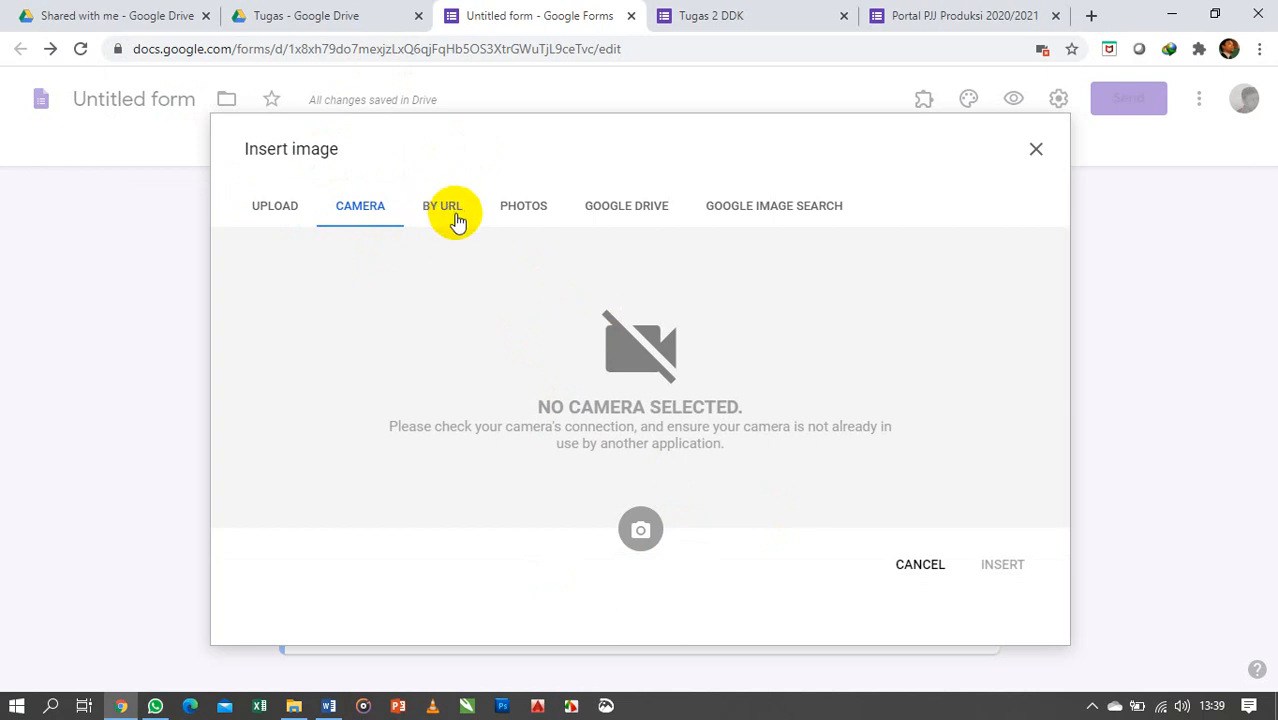
Step: Search Google images for "mesin offset speedmaster" to illustrate the question
left_click(766, 208)
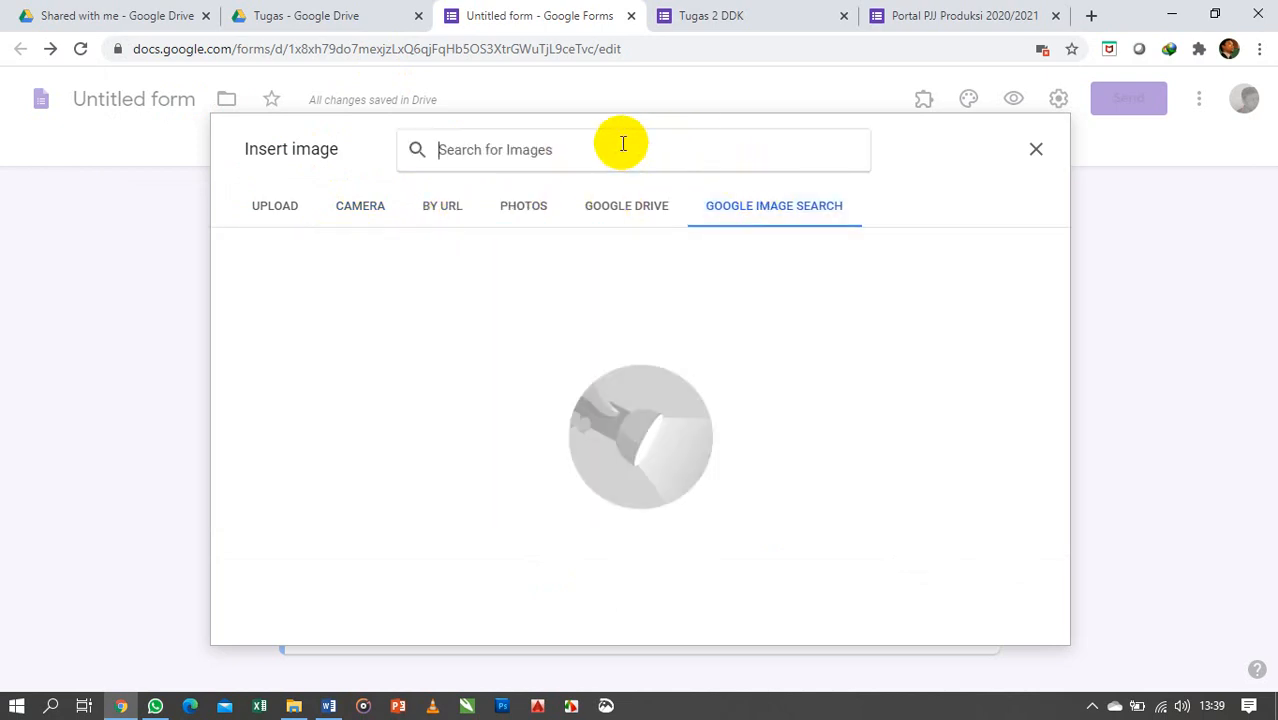
type("mes")
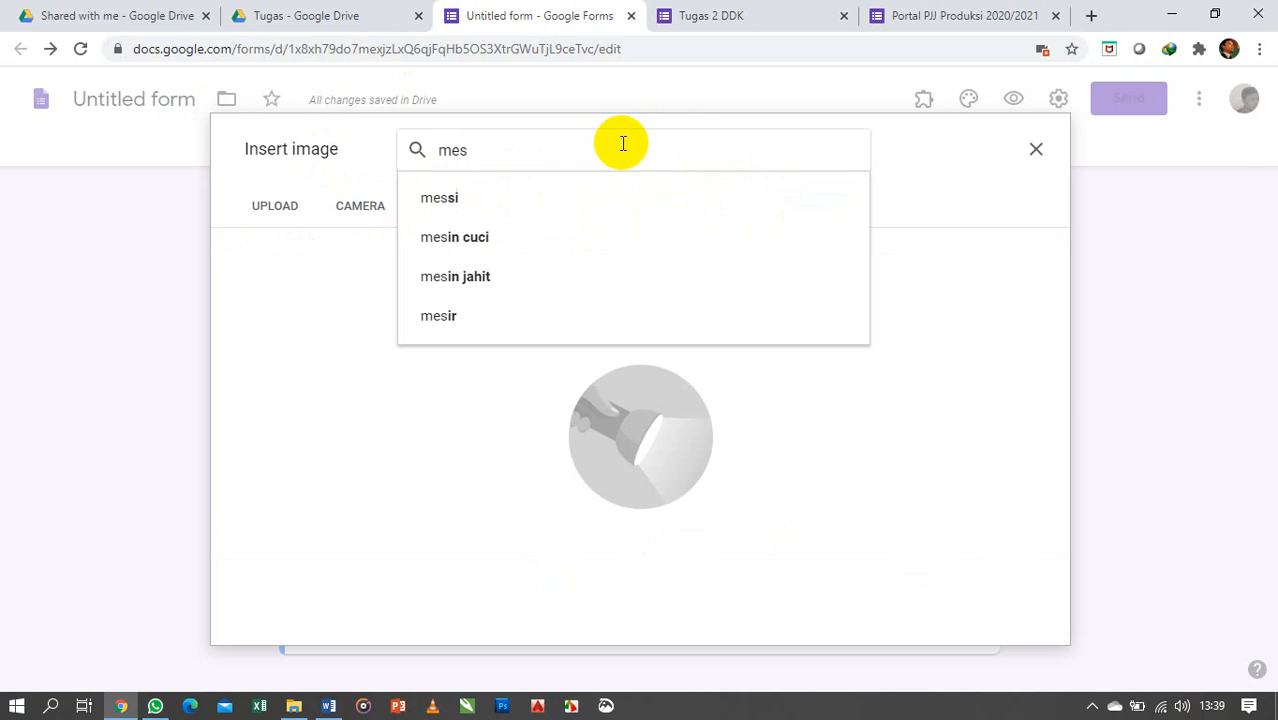
type("in off")
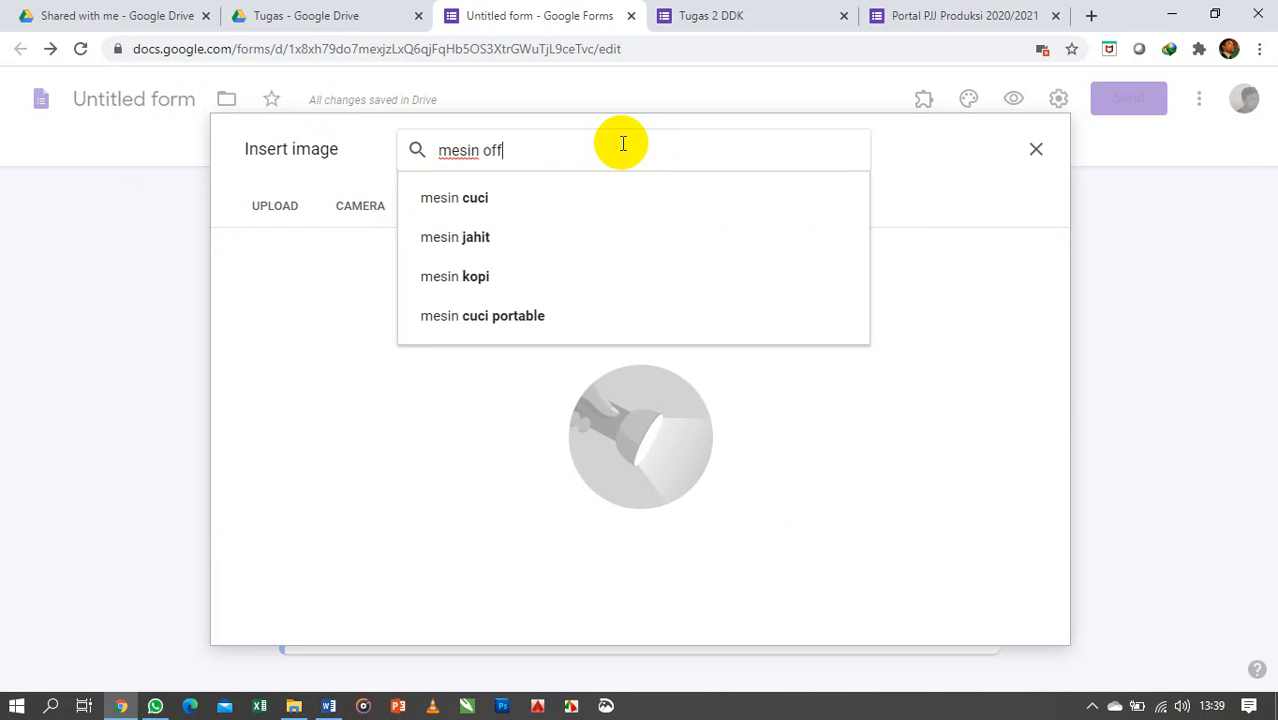
type("set ")
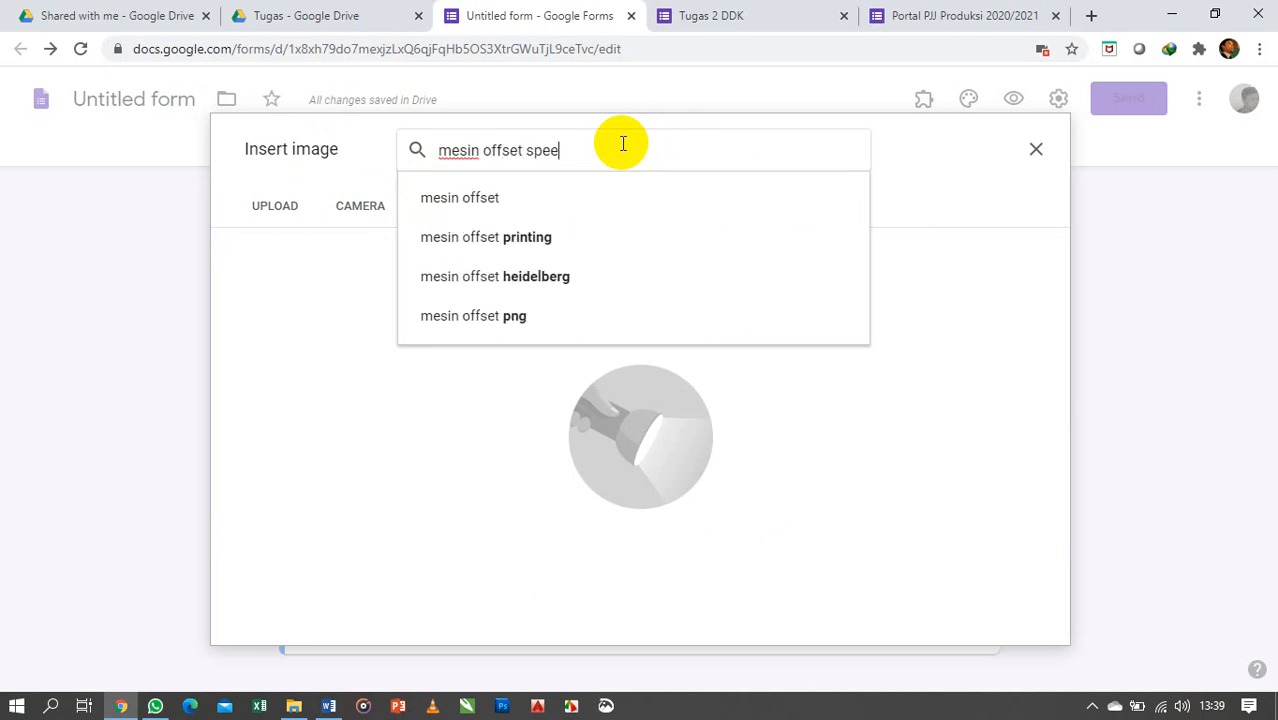
type("speedmaster")
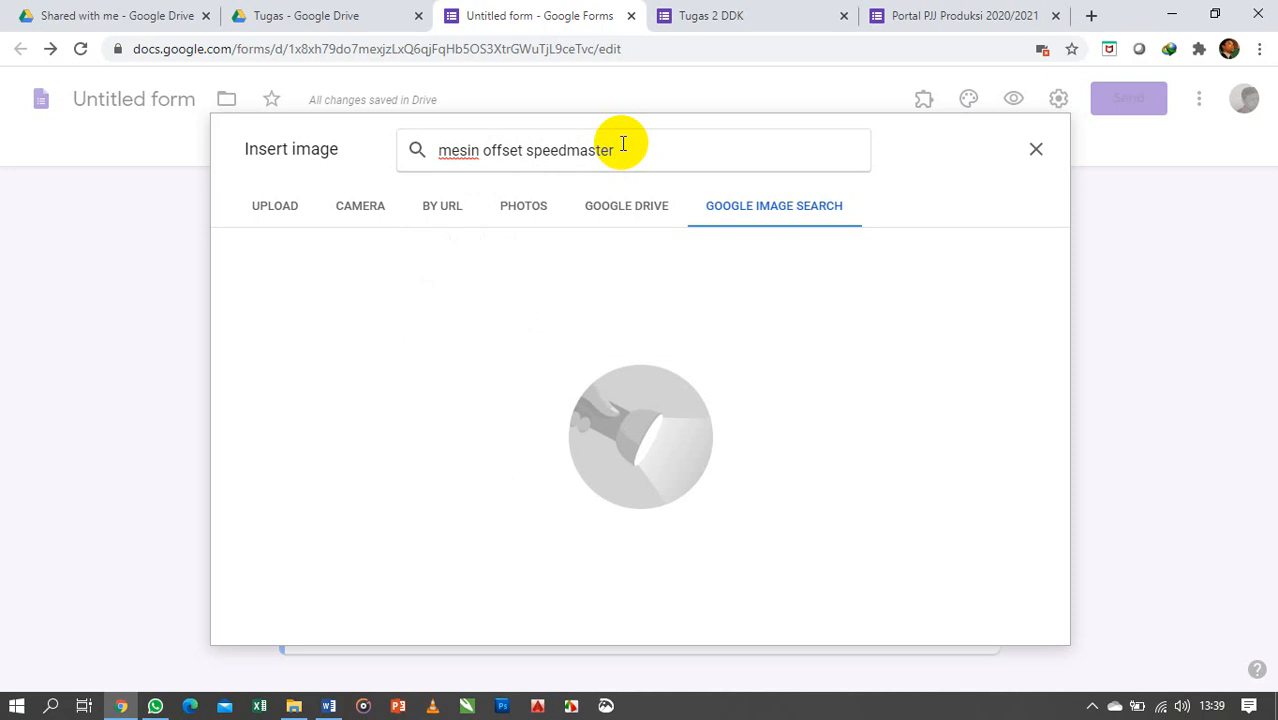
key("Return")
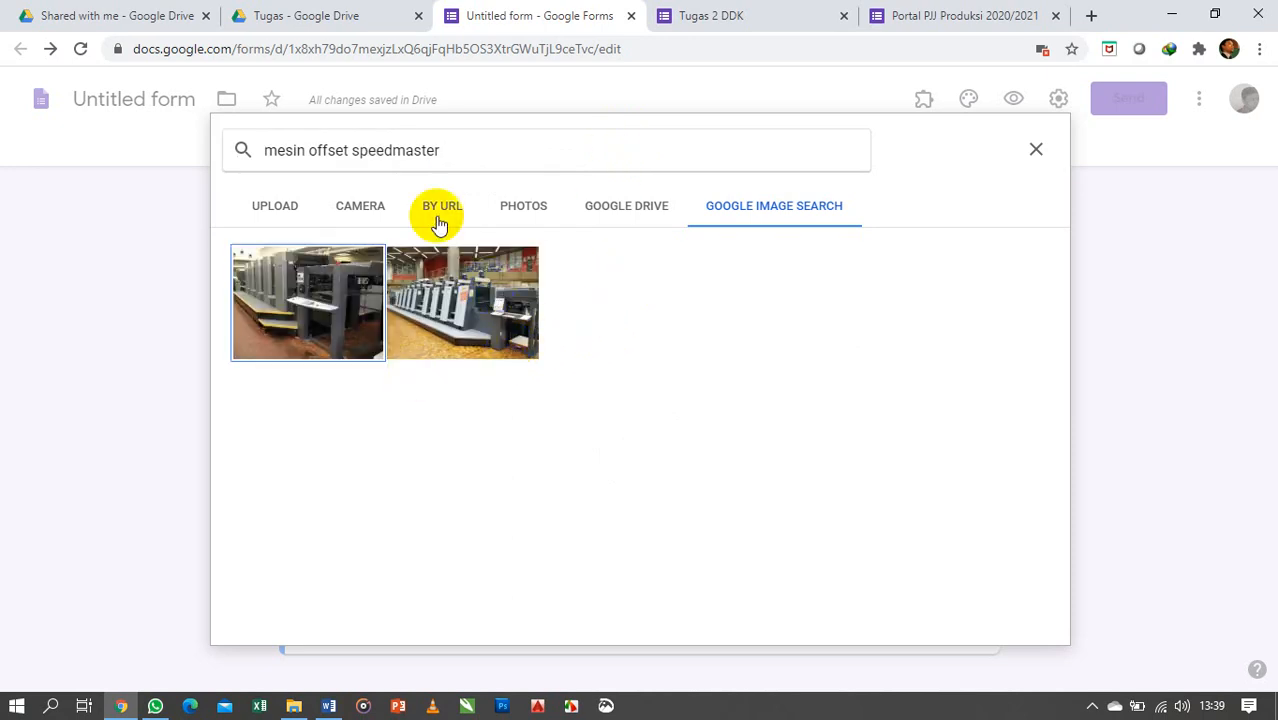
Step: Shorten the image search to "mesin offset" and browse the results for a suitable printing press picture
left_click_drag(354, 150, 485, 137)
key("BackSpace")
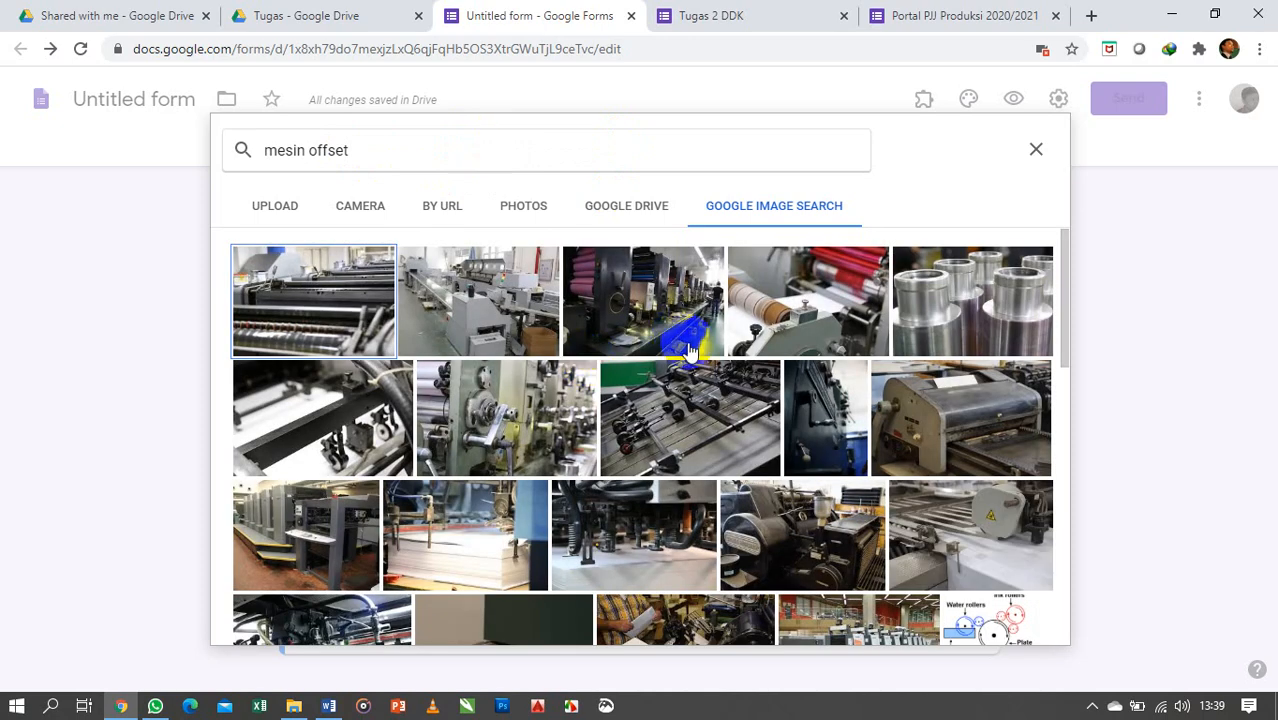
scroll(700, 362, "down", 3)
scroll(700, 362, "down", 8)
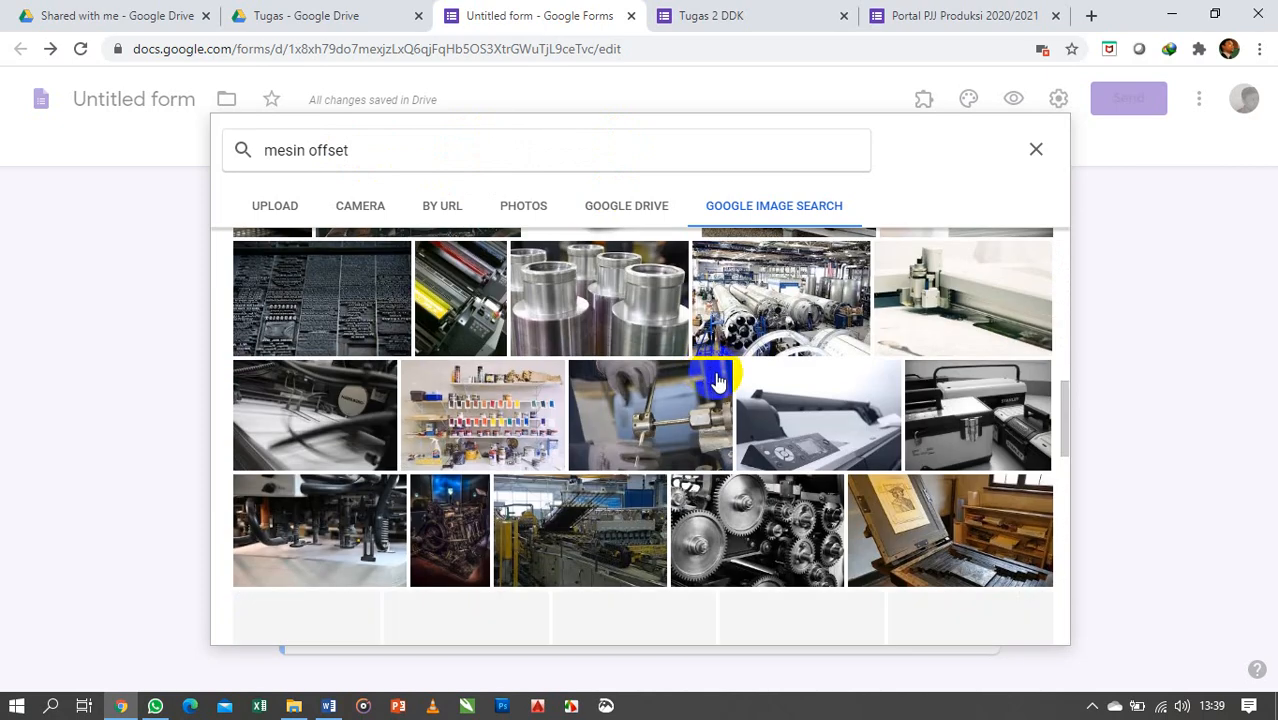
scroll(651, 396, "down", 10)
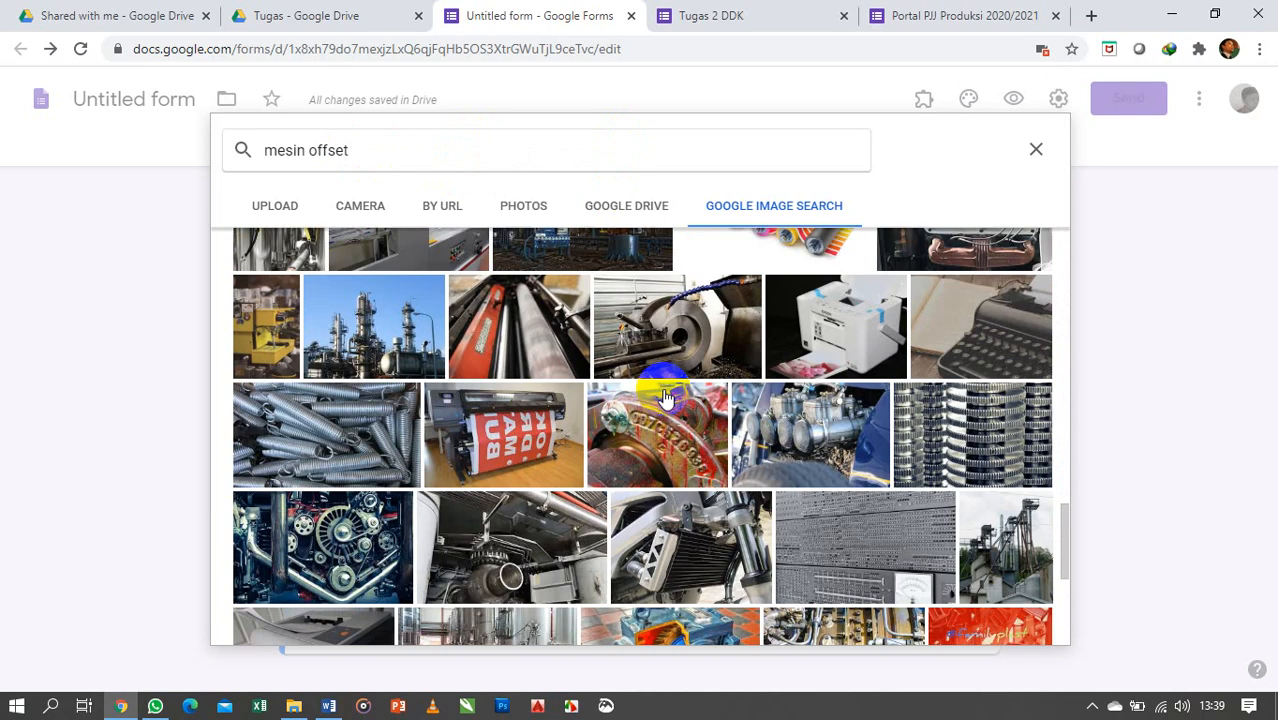
scroll(667, 400, "down", 3)
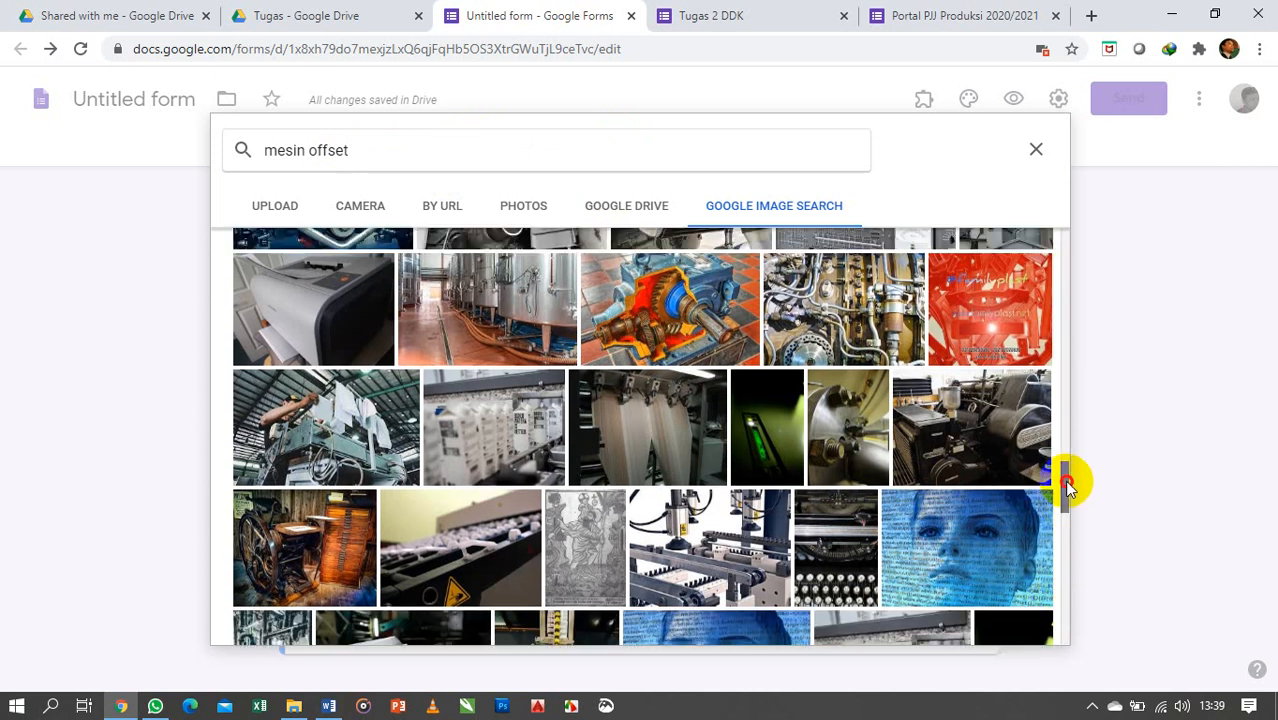
left_click_drag(1068, 484, 1064, 242)
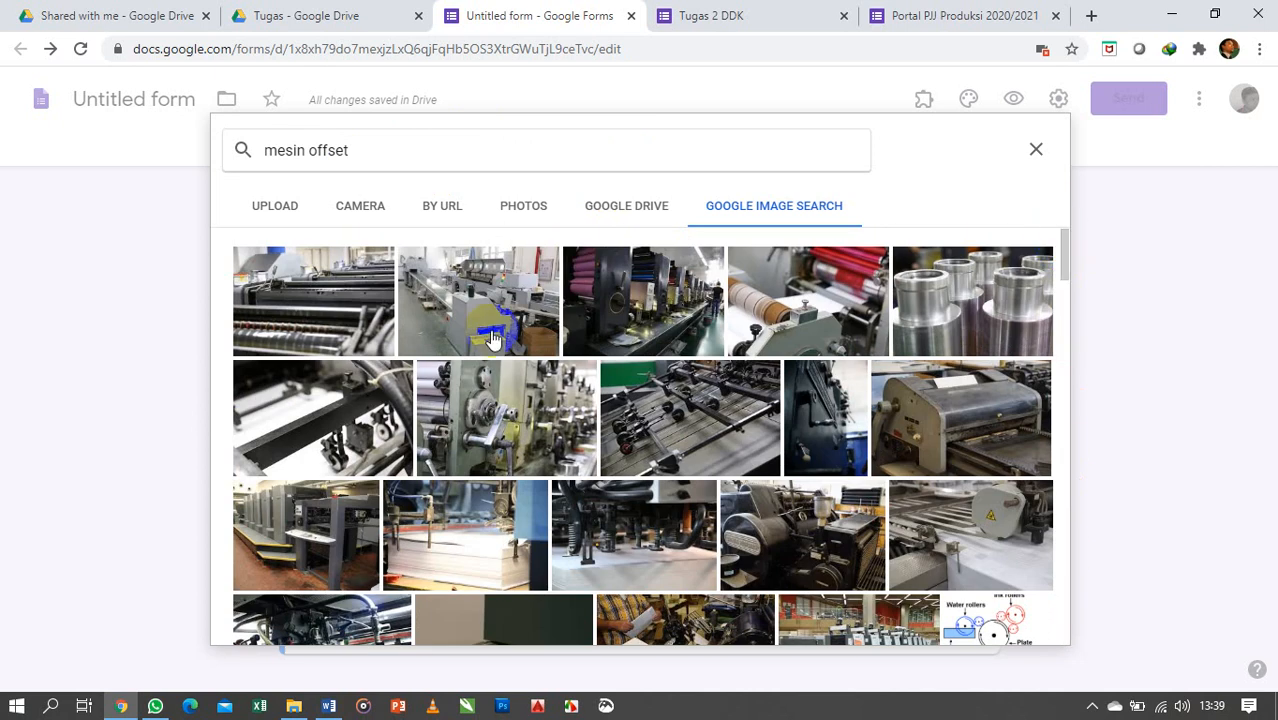
scroll(367, 375, "down", 2)
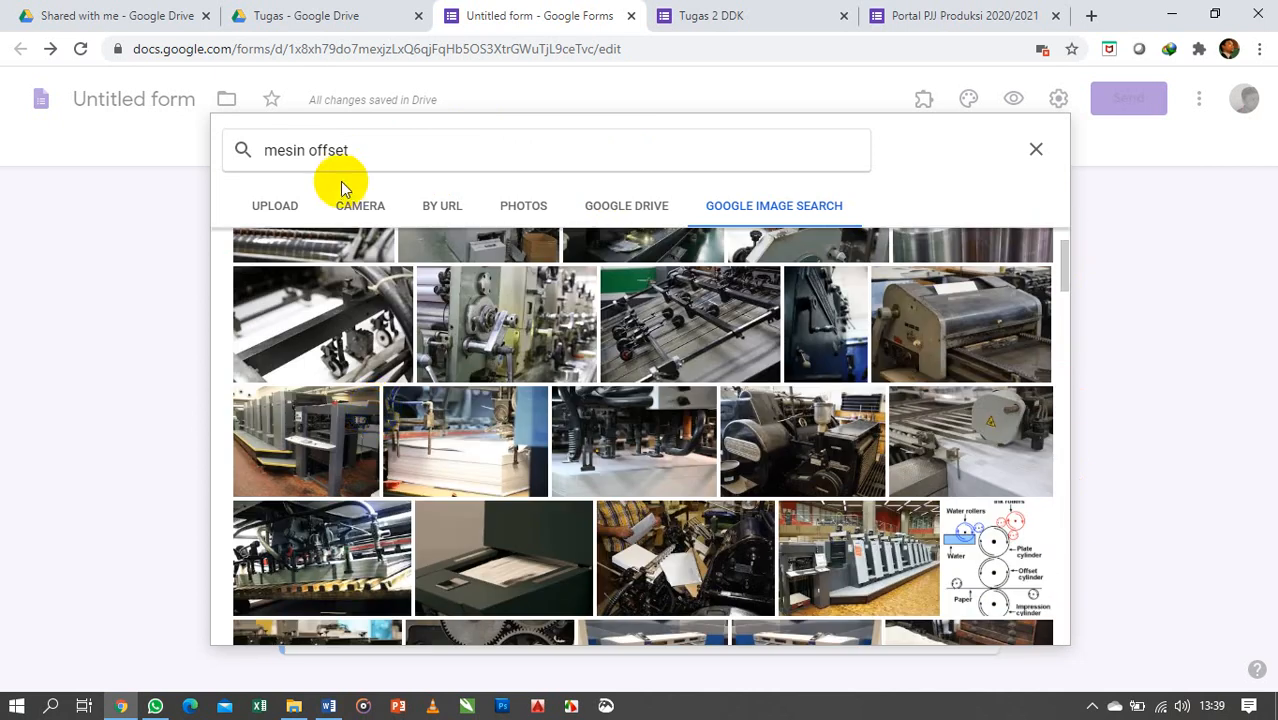
Step: Replace the image search with "offset printing"
left_click(362, 153)
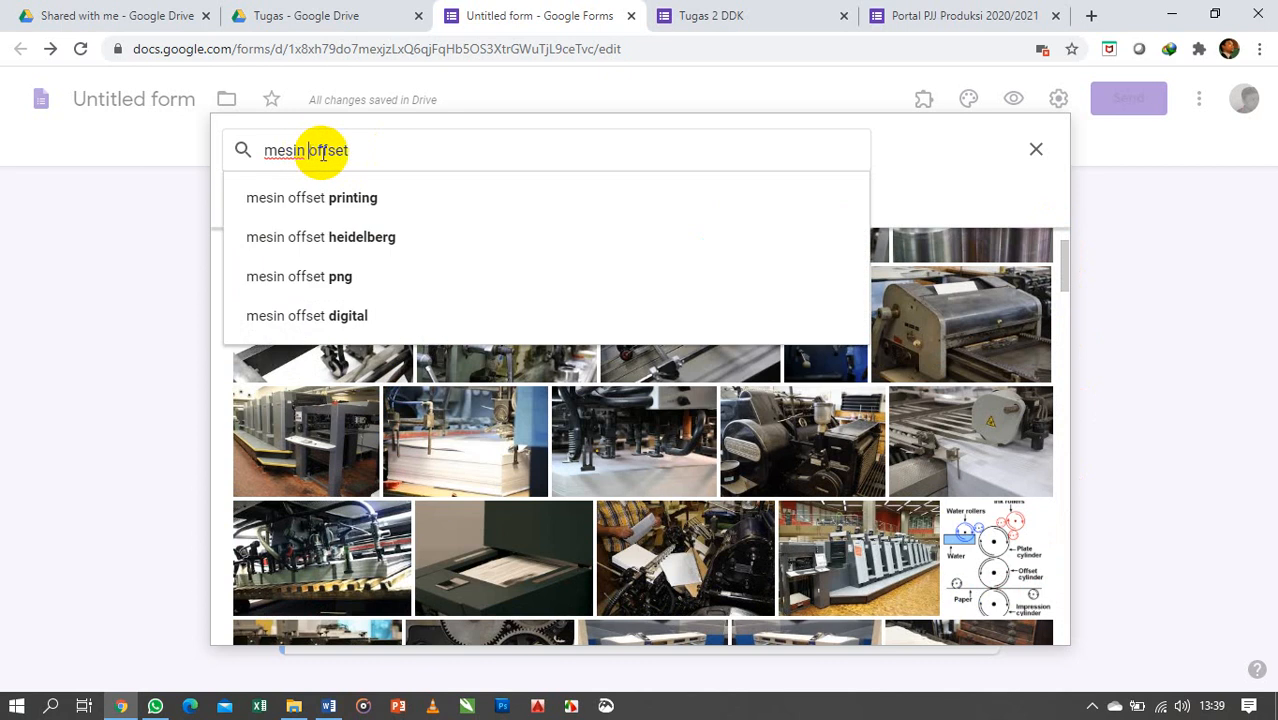
left_click_drag(373, 149, 245, 149)
type("offs")
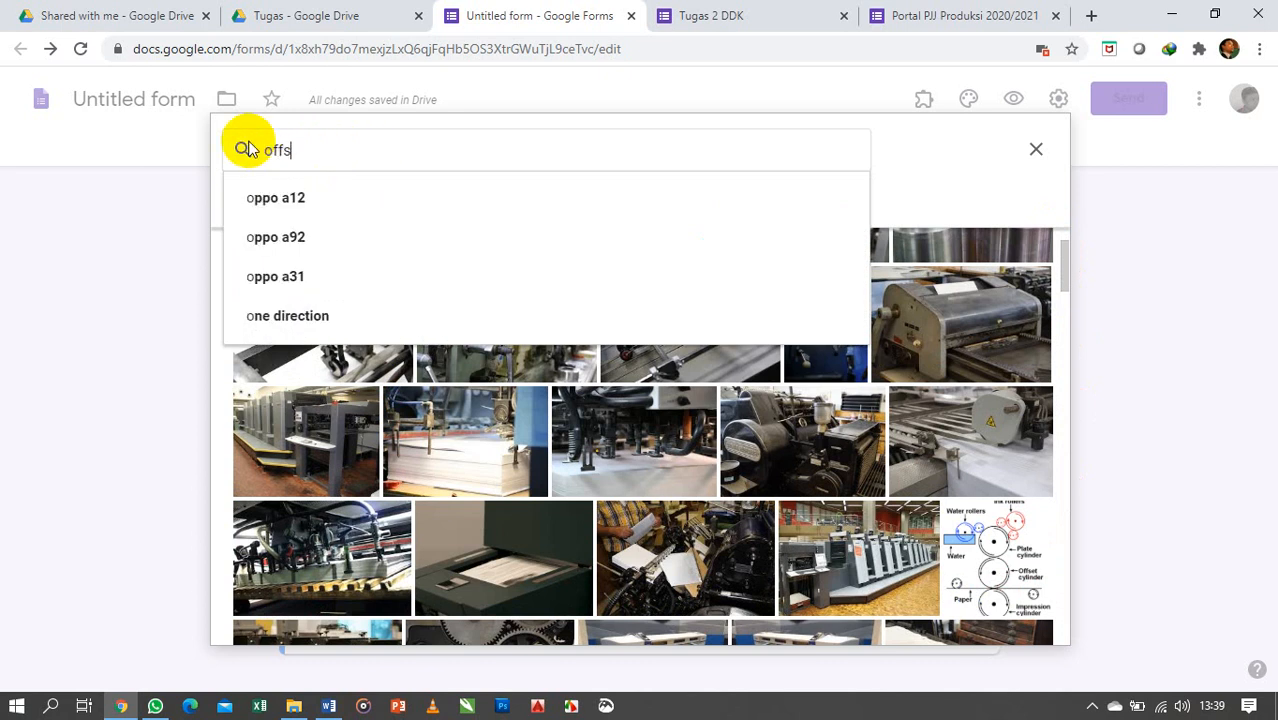
type("et printing")
key("Return")
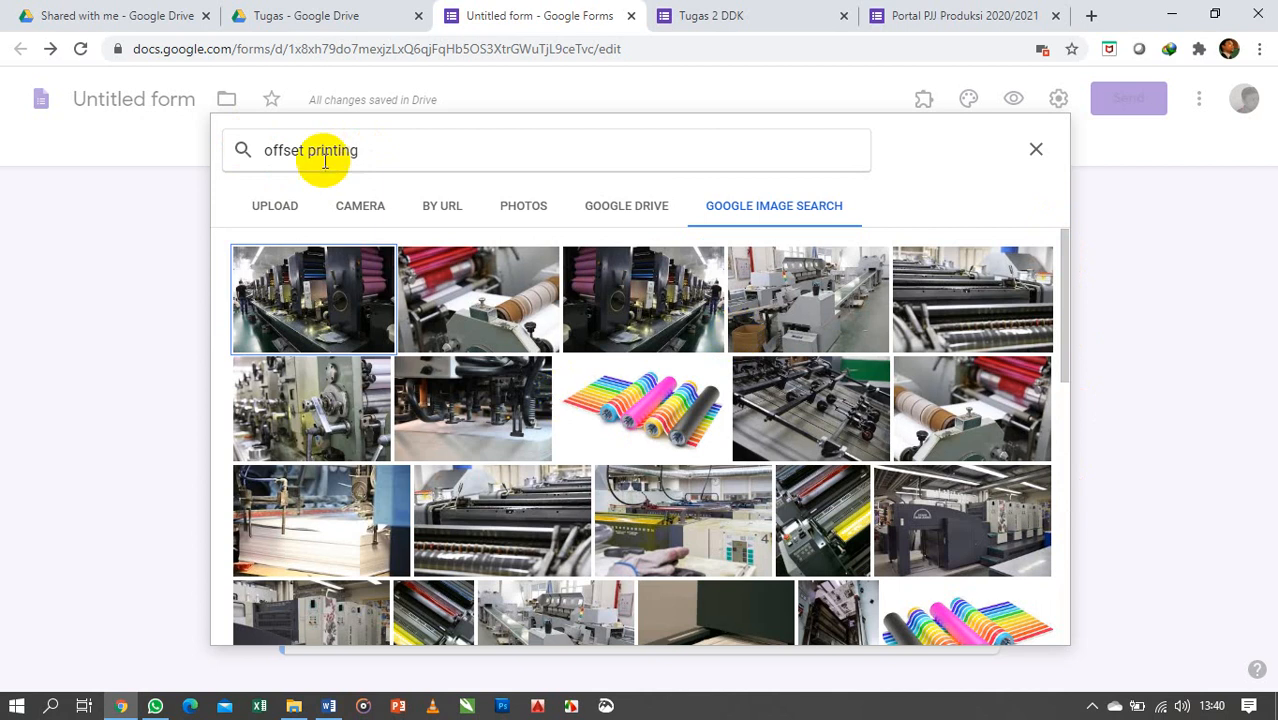
Step: Search for images of "heidelberg" instead
left_click_drag(378, 150, 205, 143)
type("heidelbe")
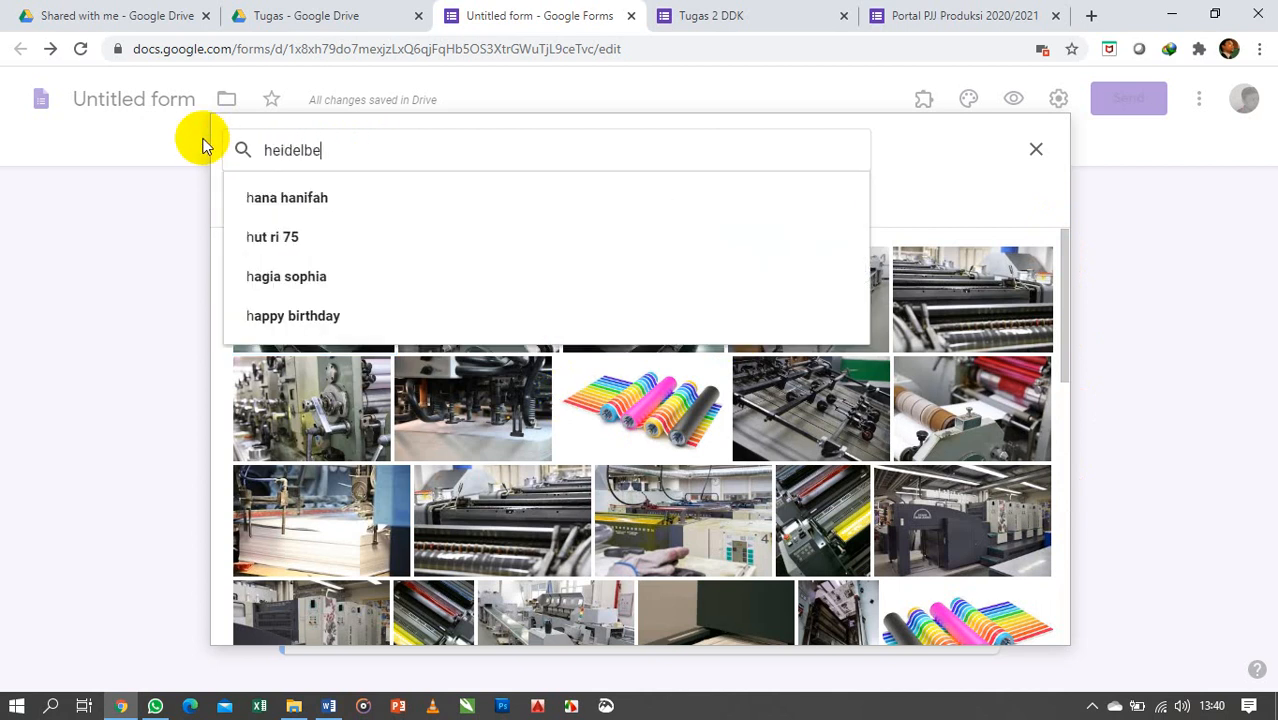
type("rg")
key("Return")
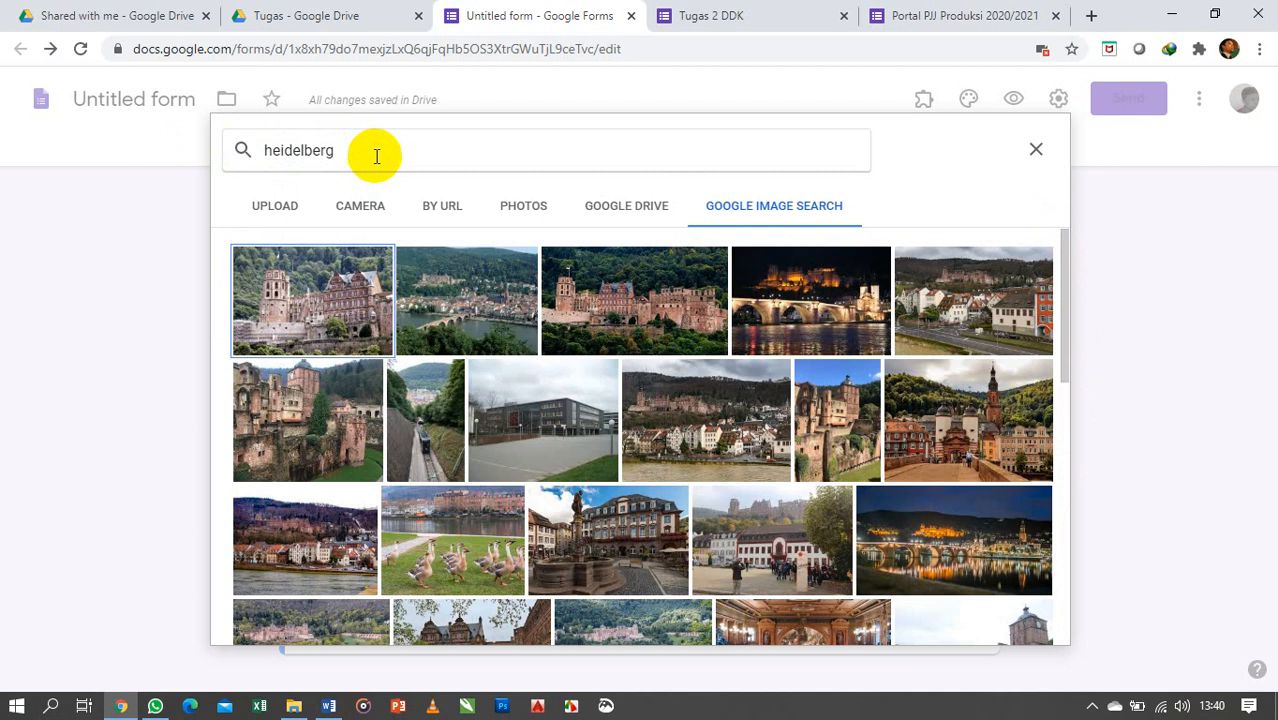
Step: Refine the image search to "heidelberg speedmaster" and insert the picture of the long row of grey printing units into the question
left_click(374, 155)
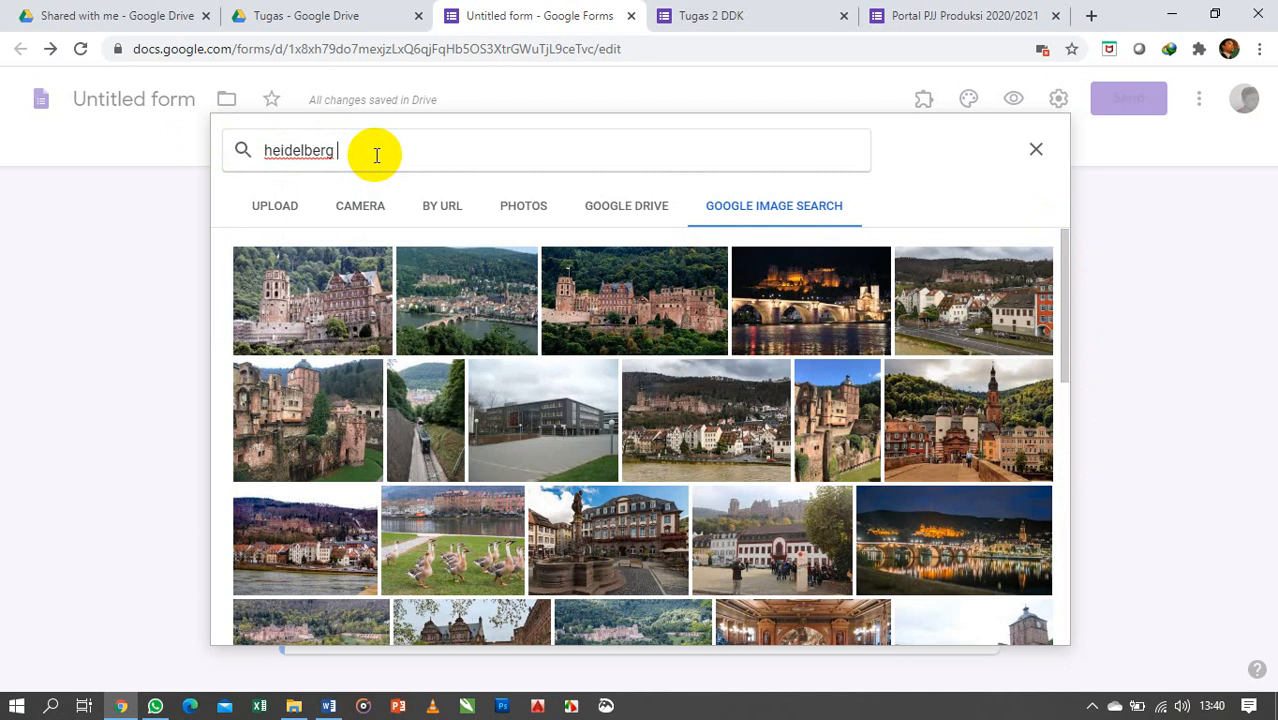
type("speedmas")
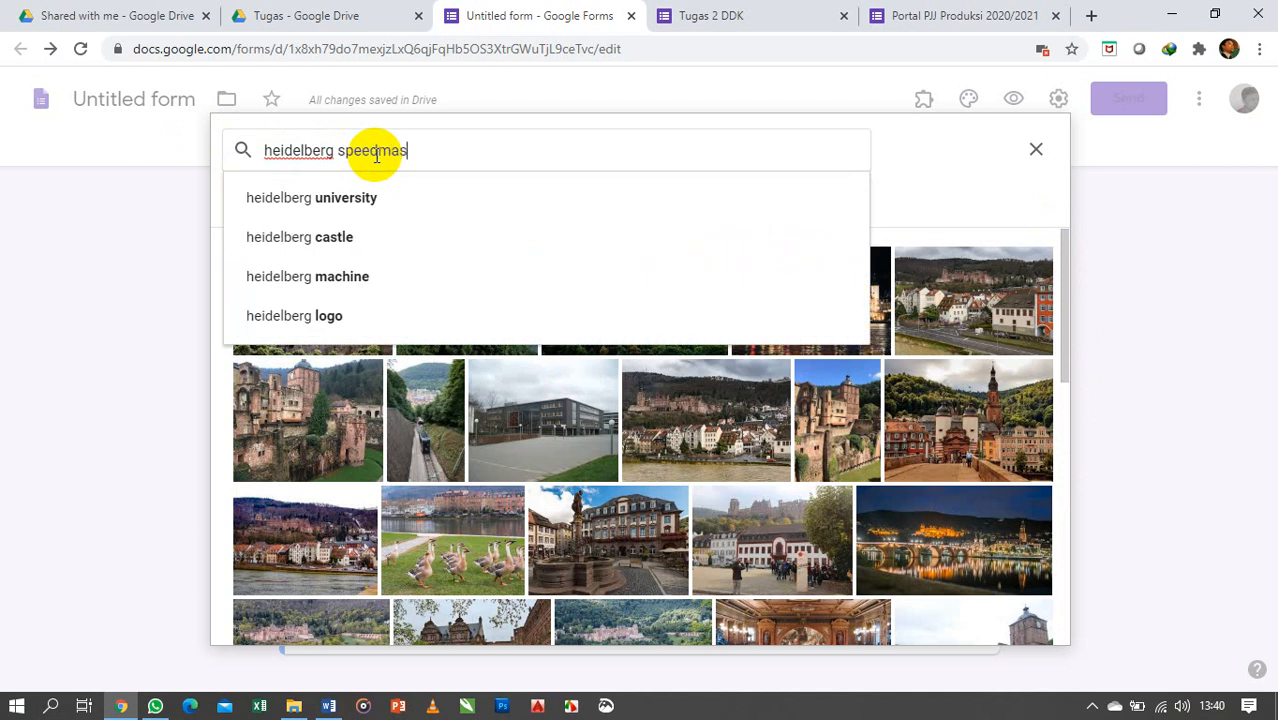
type("ter")
key("Return")
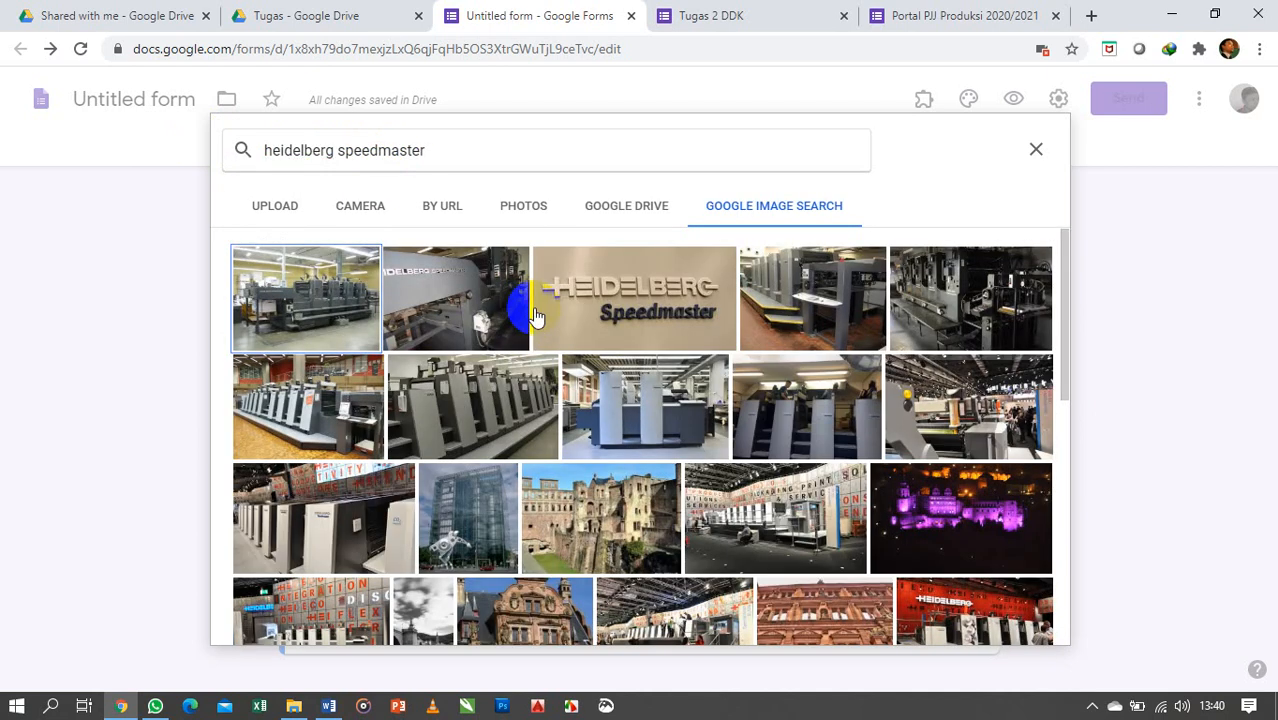
scroll(537, 330, "down", 3)
scroll(537, 335, "down", 5)
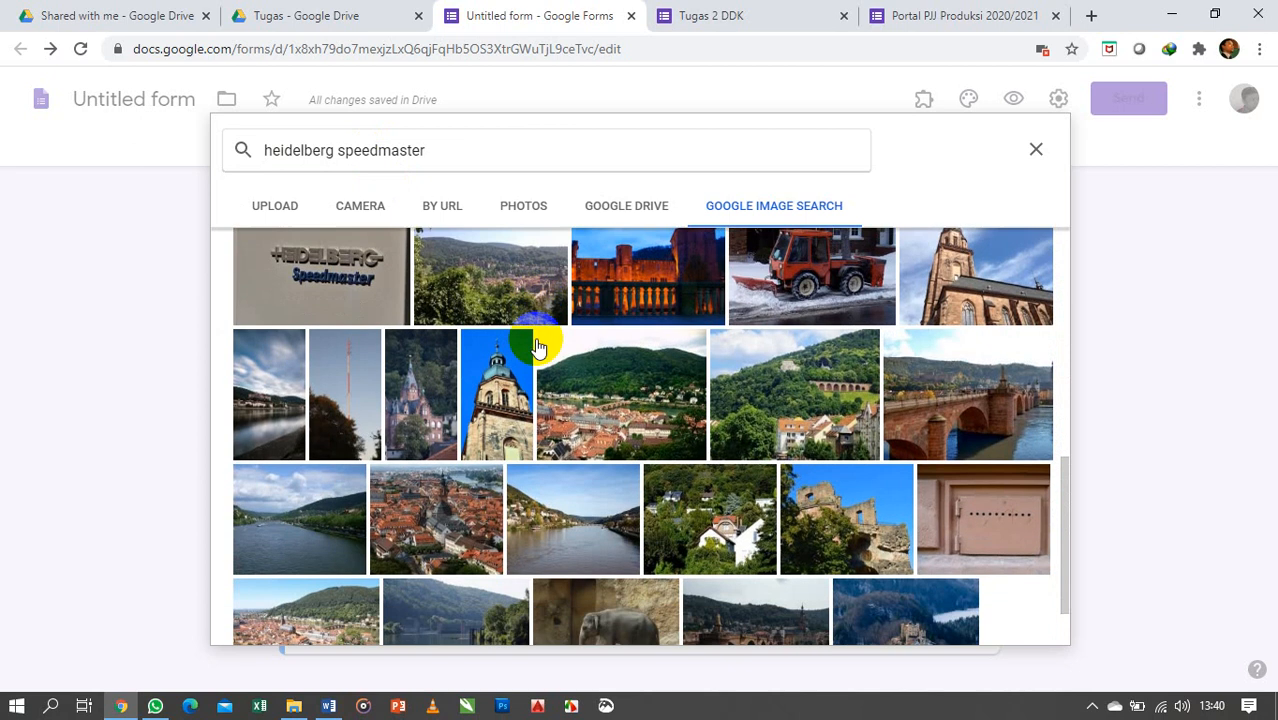
scroll(537, 343, "up", 7)
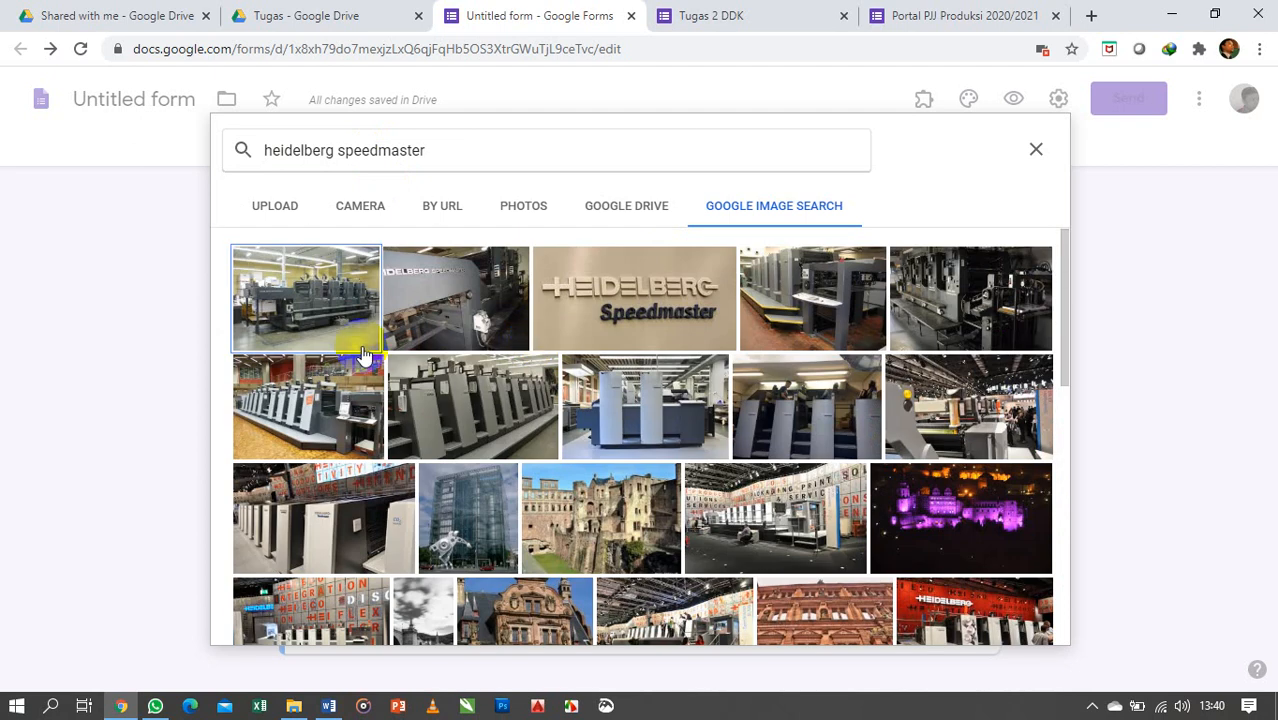
left_click(470, 425)
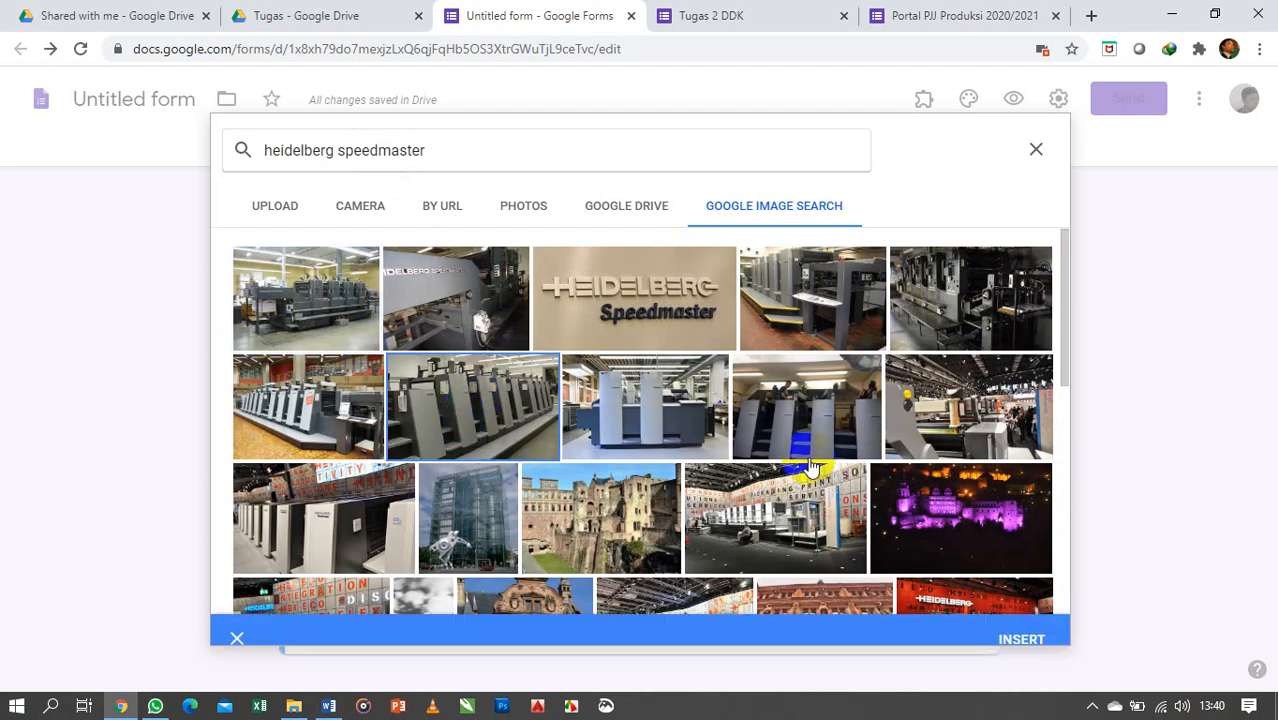
left_click(1019, 628)
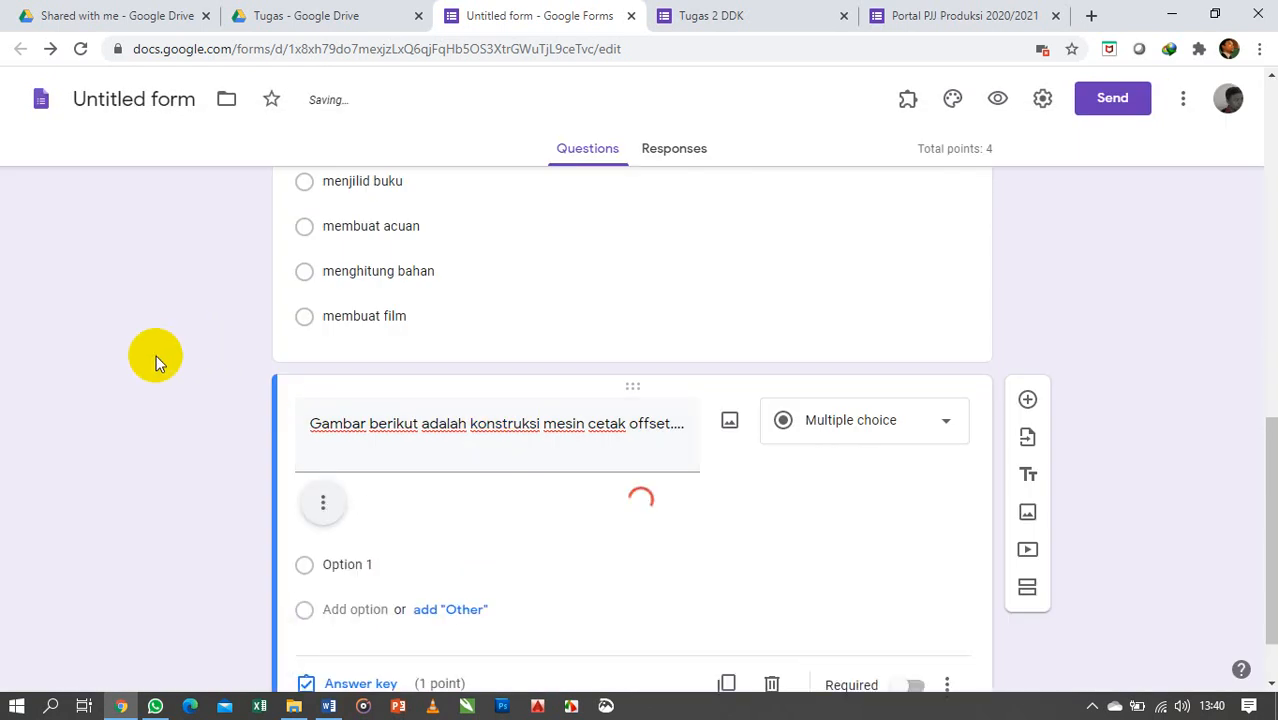
Step: Check the inserted press image under the question and switch back to question 2 in the Word document
scroll(153, 418, "down", 3)
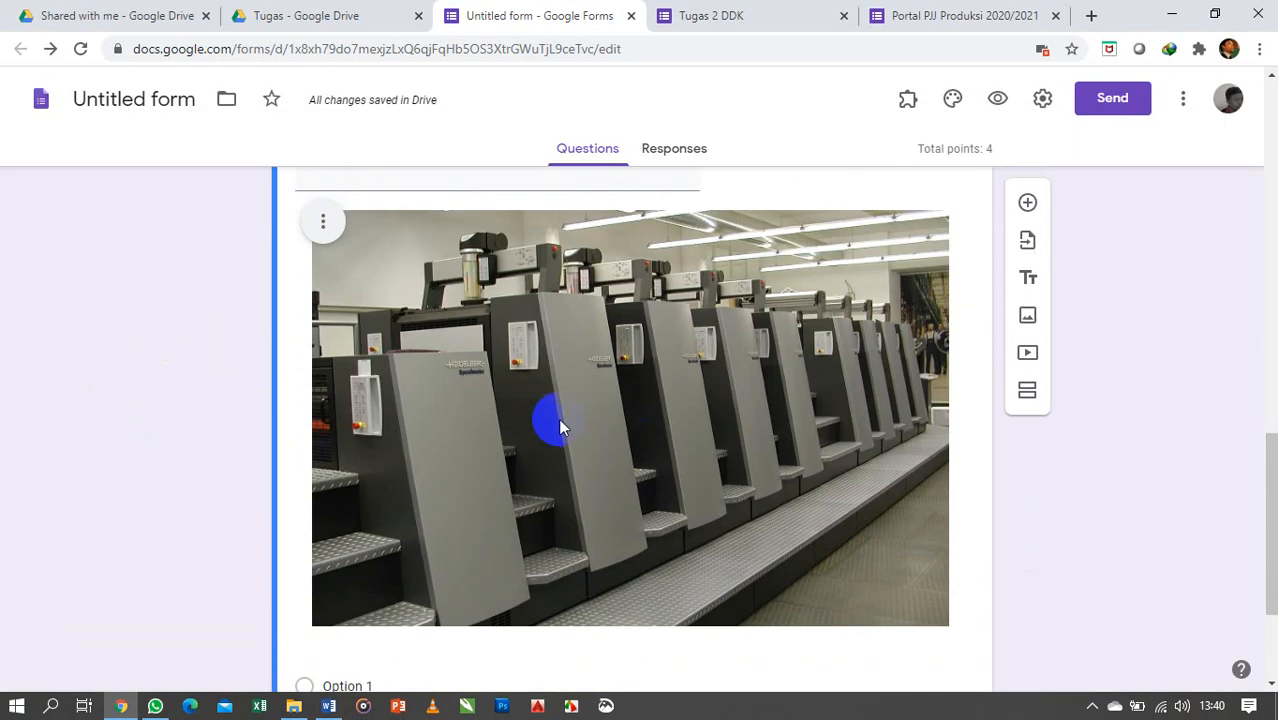
scroll(376, 335, "up", 1)
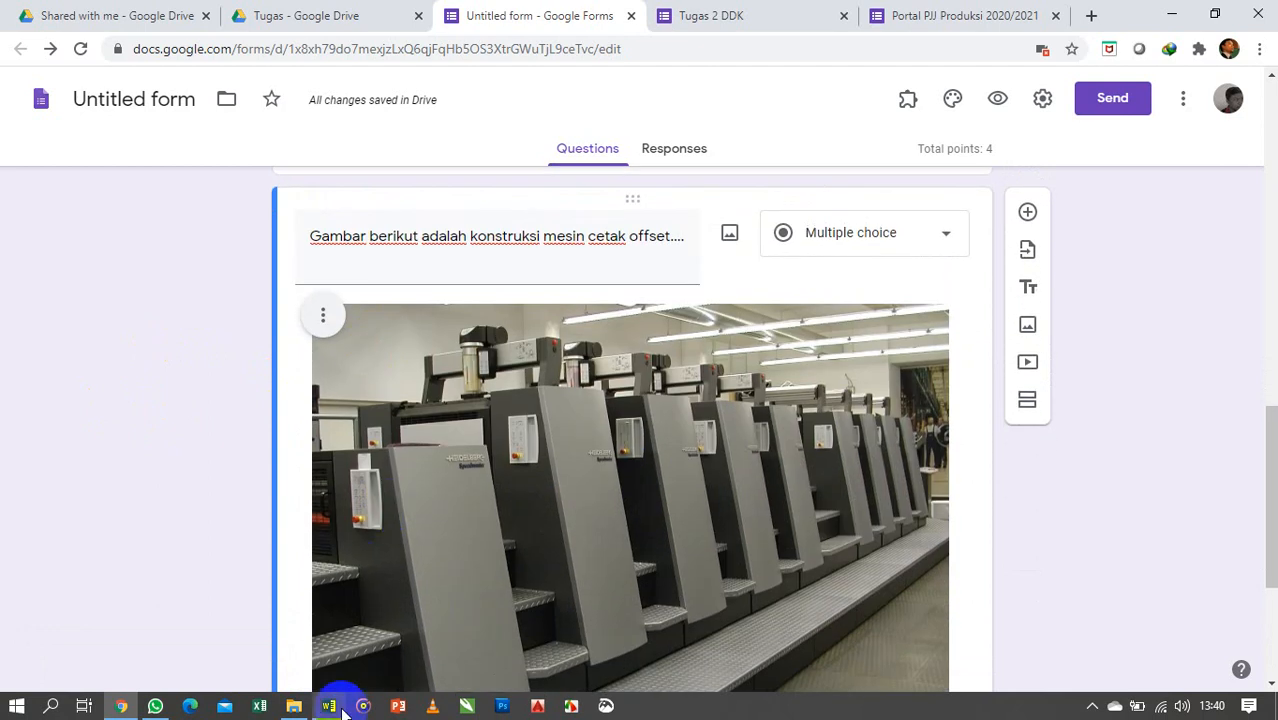
left_click(328, 706)
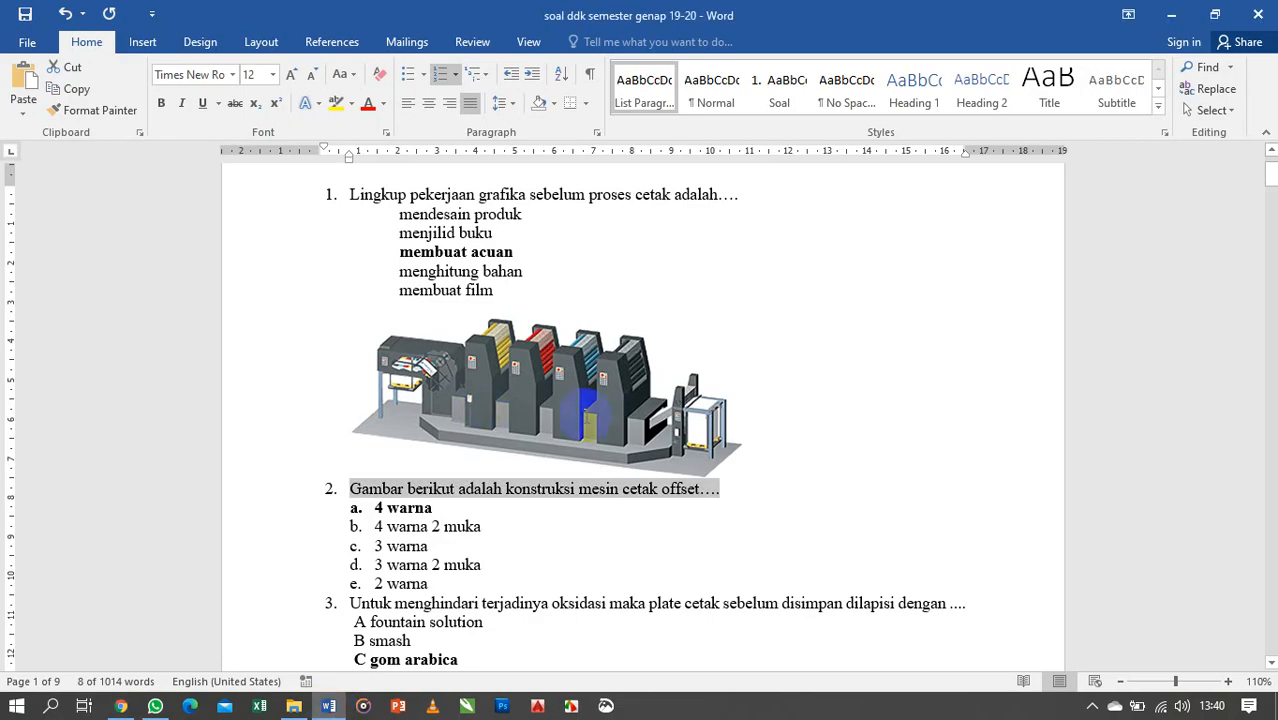
Step: Switch to the form in Chrome and examine the press image and answer options of the question
left_click(294, 706)
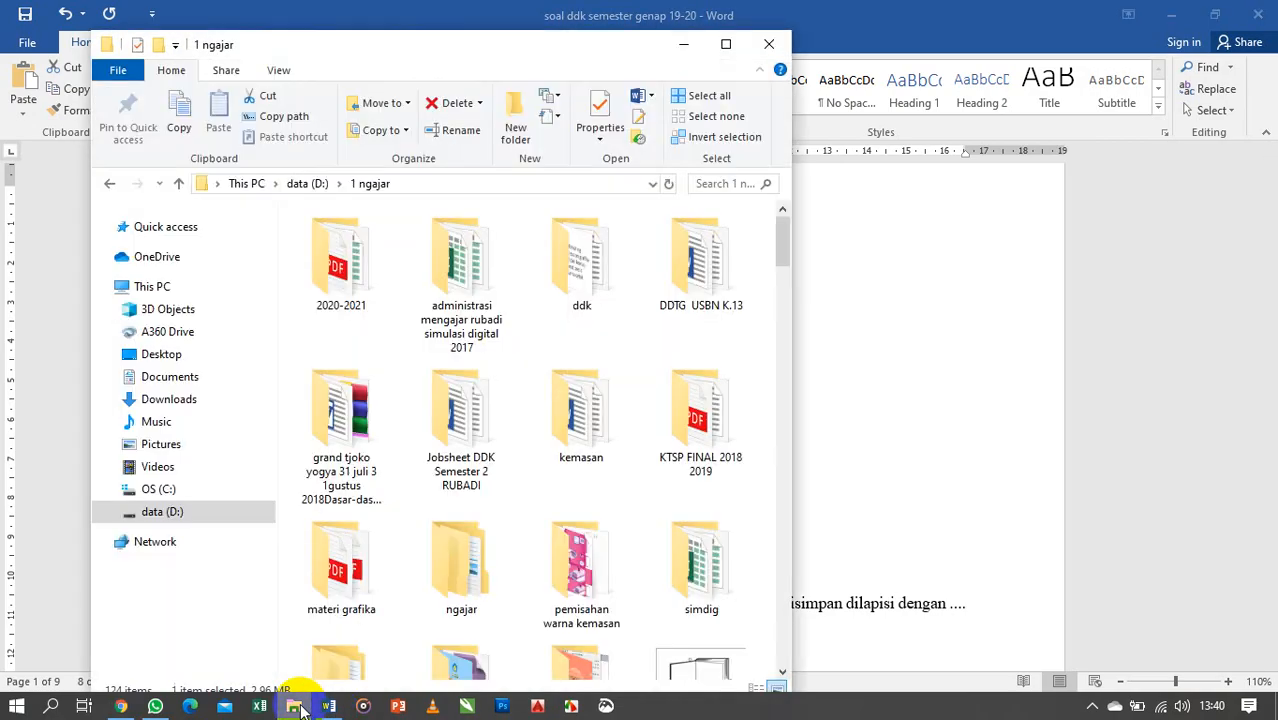
left_click(120, 706)
scroll(861, 410, "down", 2)
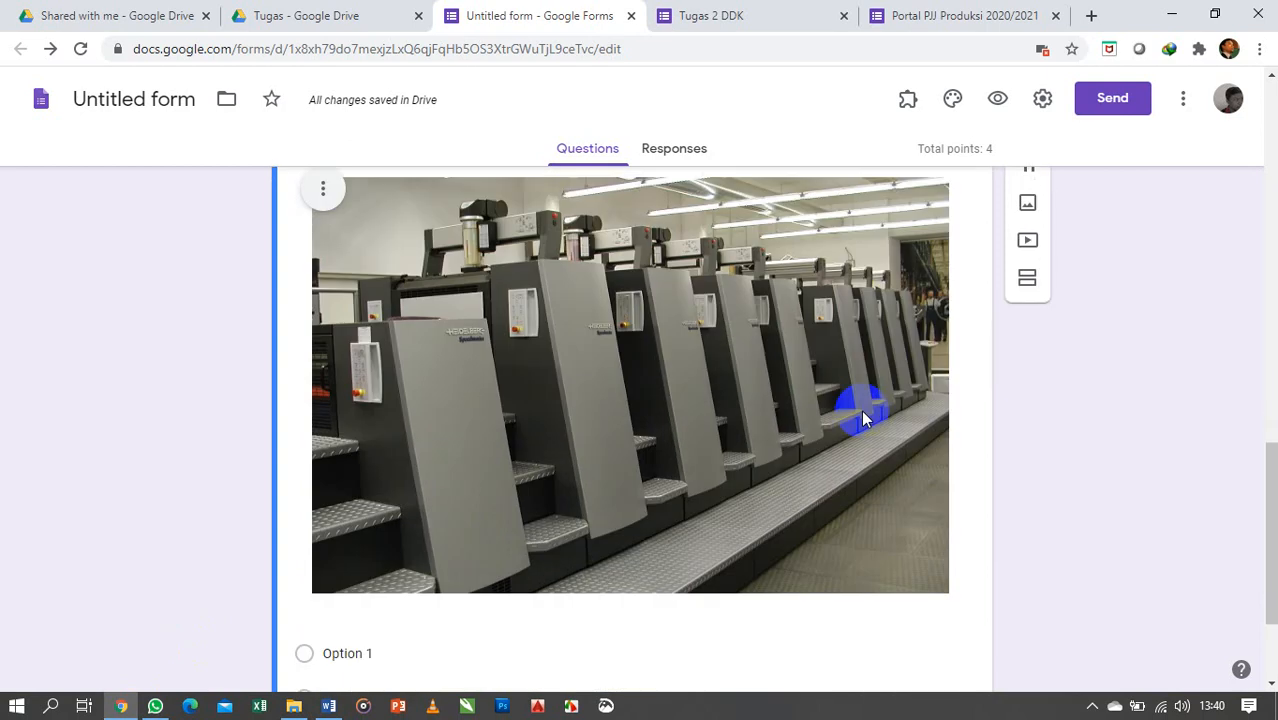
scroll(650, 377, "up", 1)
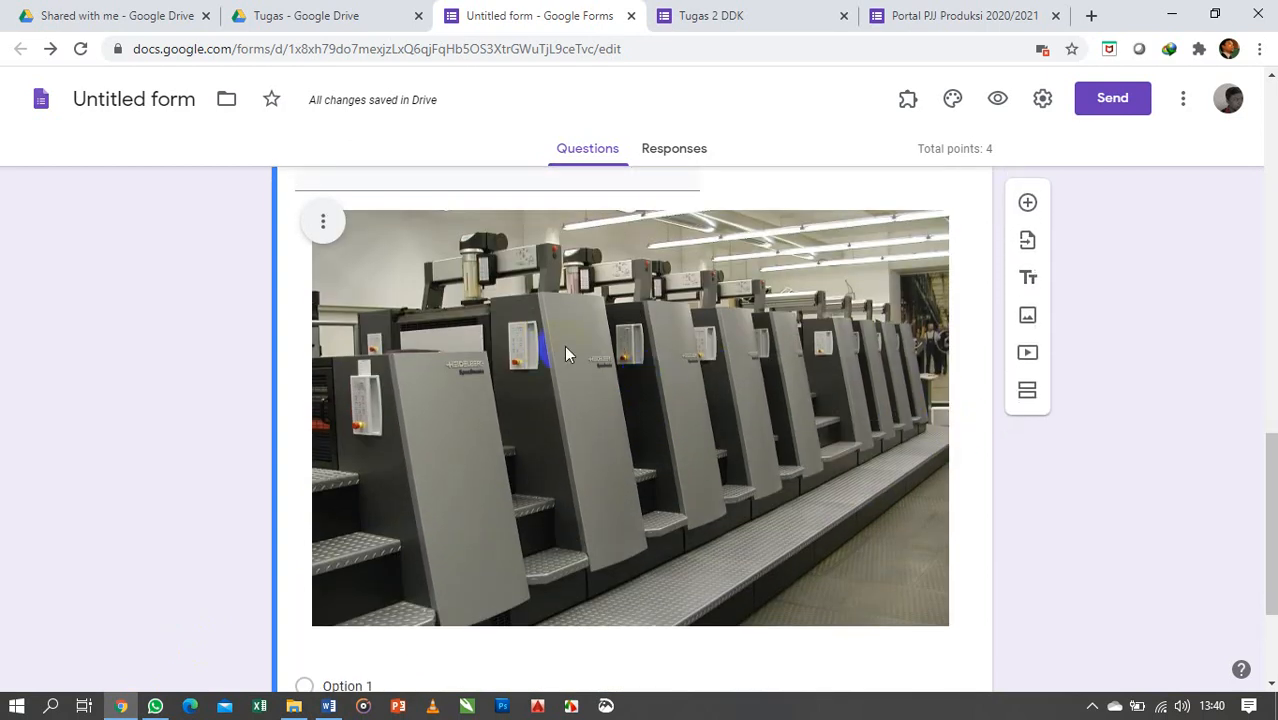
scroll(566, 350, "down", 2)
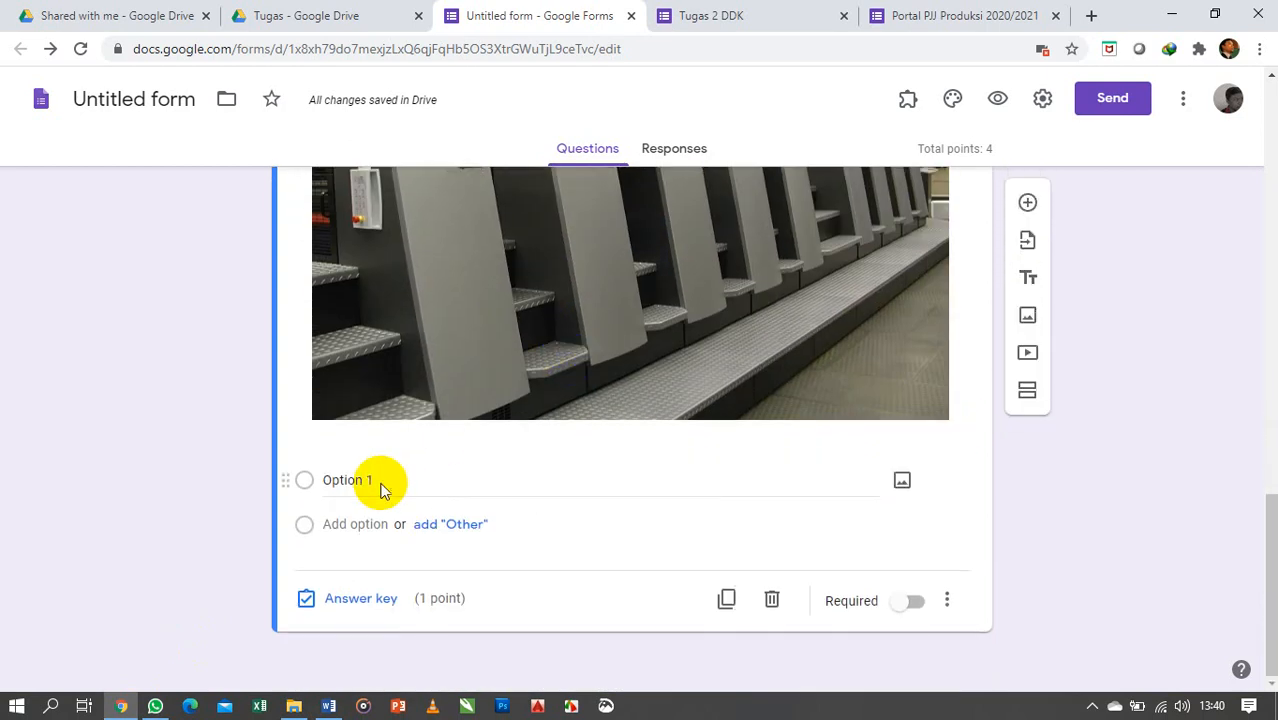
Step: Remove the letter numbering from the five answer options of question 2 in the Word document
left_click(333, 705)
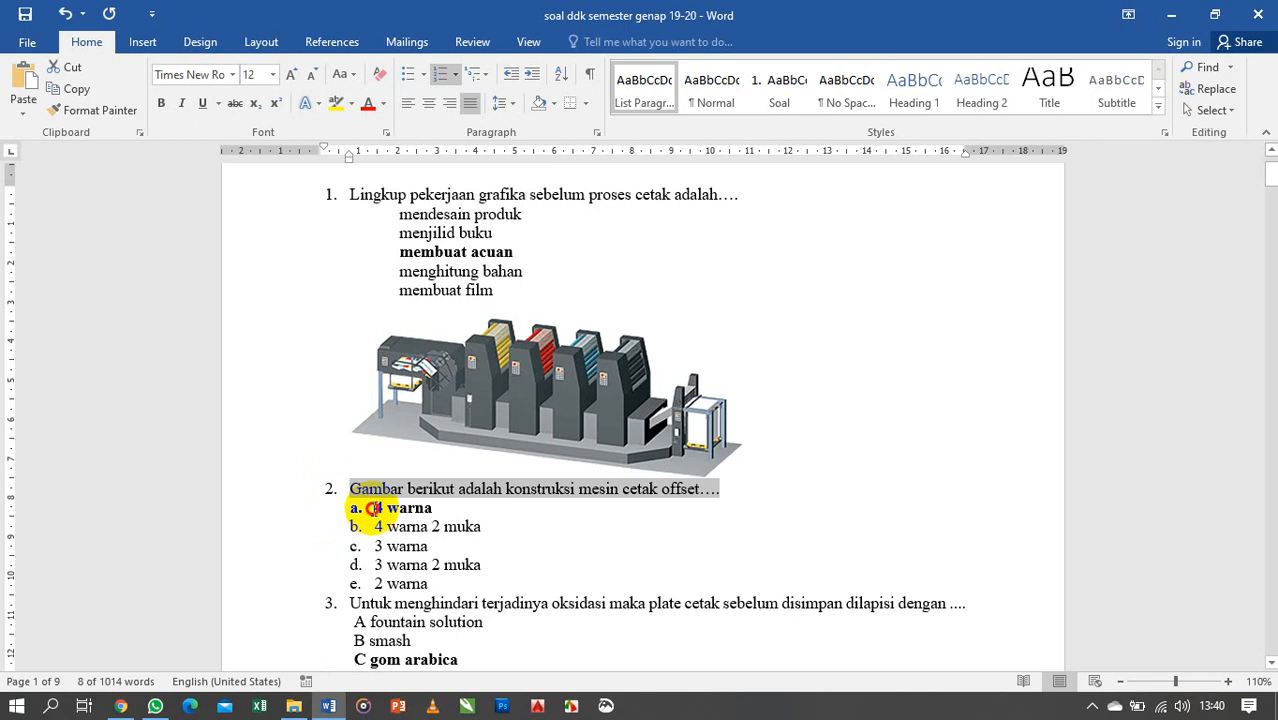
left_click(375, 508)
key("BackSpace")
left_click(375, 526)
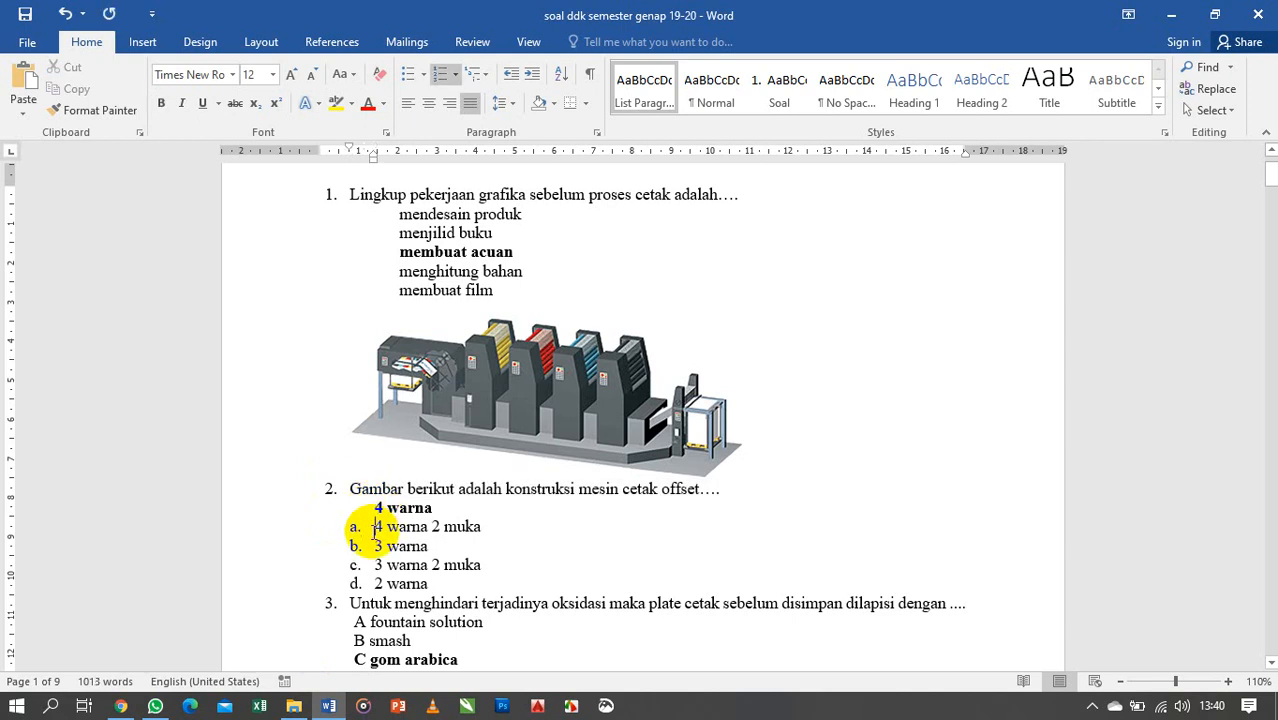
key("BackSpace")
left_click(375, 564)
key("BackSpace")
left_click(375, 584)
key("BackSpace")
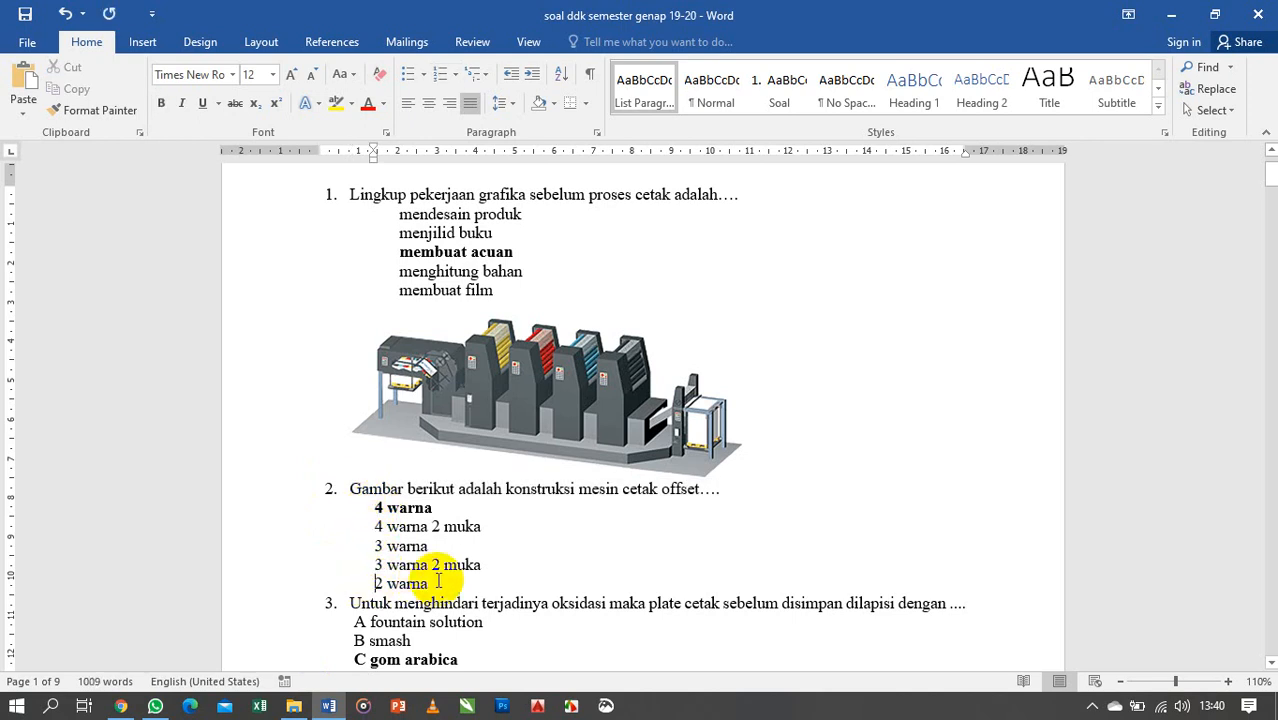
Step: Copy the five answer options of question 2, "4 warna" to "2 warna", and paste them over Option 1 in the form question
left_click_drag(430, 584, 370, 507)
key("ctrl+c")
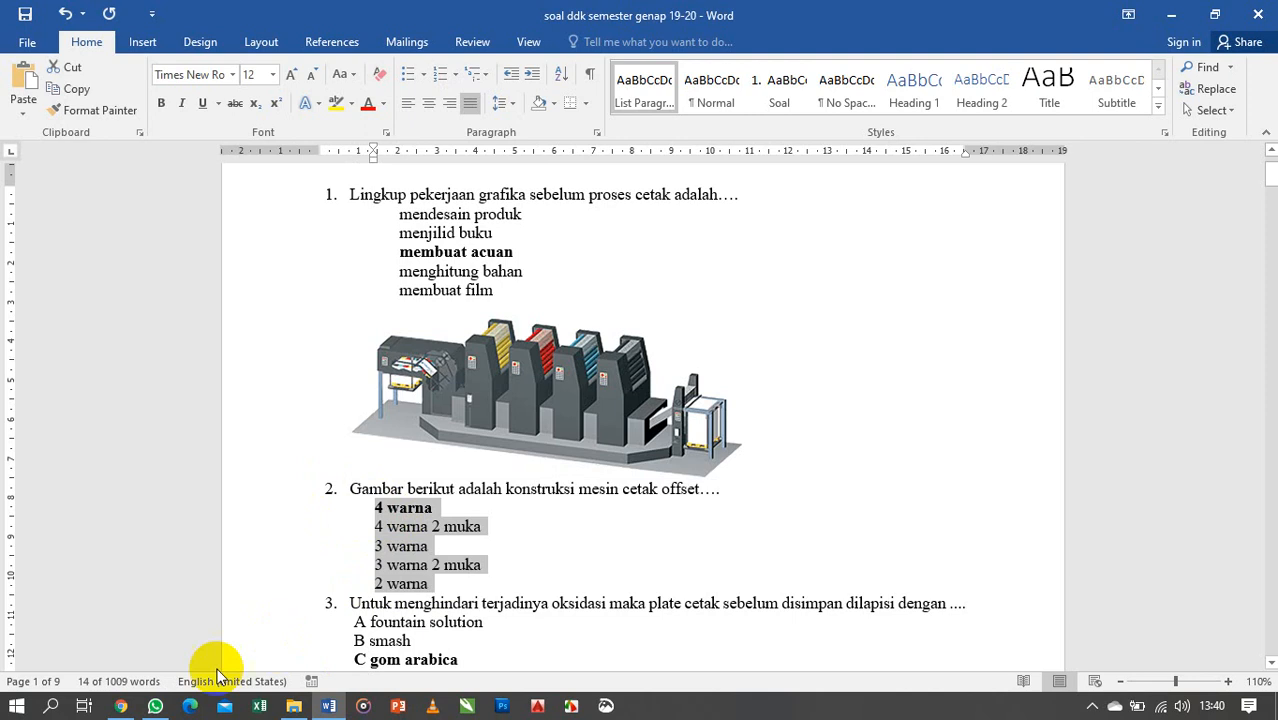
left_click(120, 705)
left_click(356, 482)
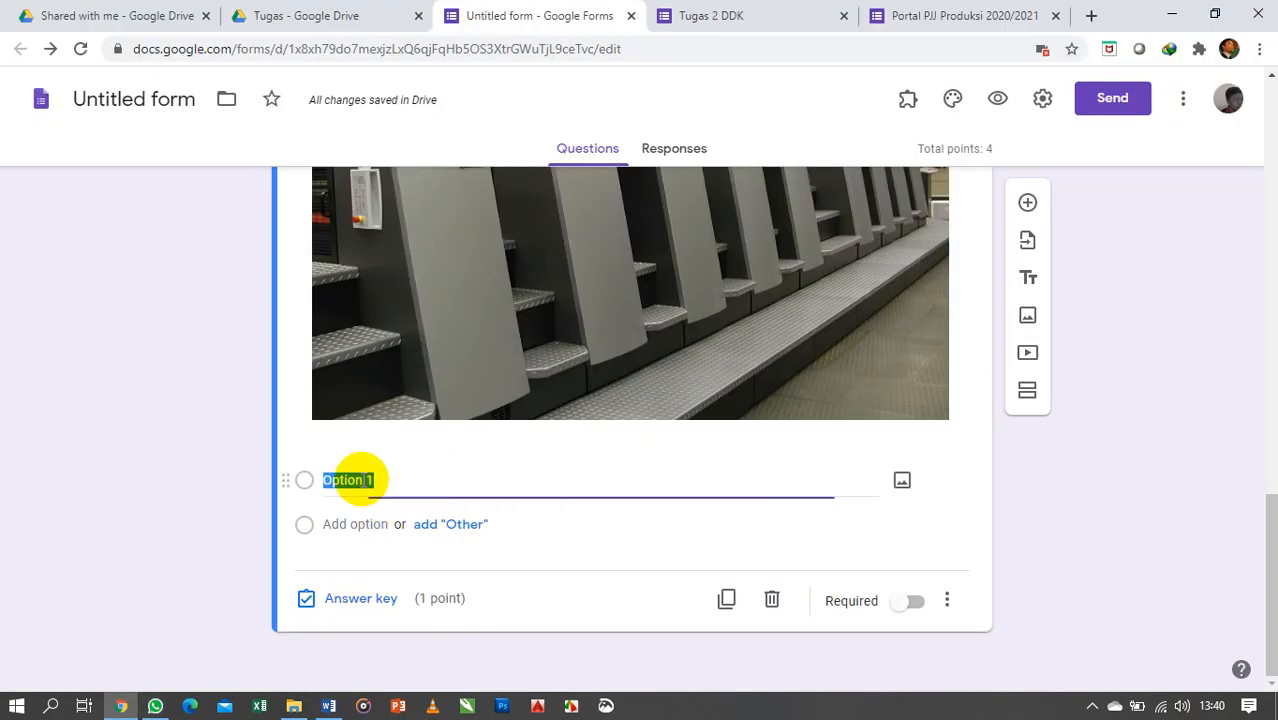
key("ctrl+v")
scroll(226, 473, "down", 1)
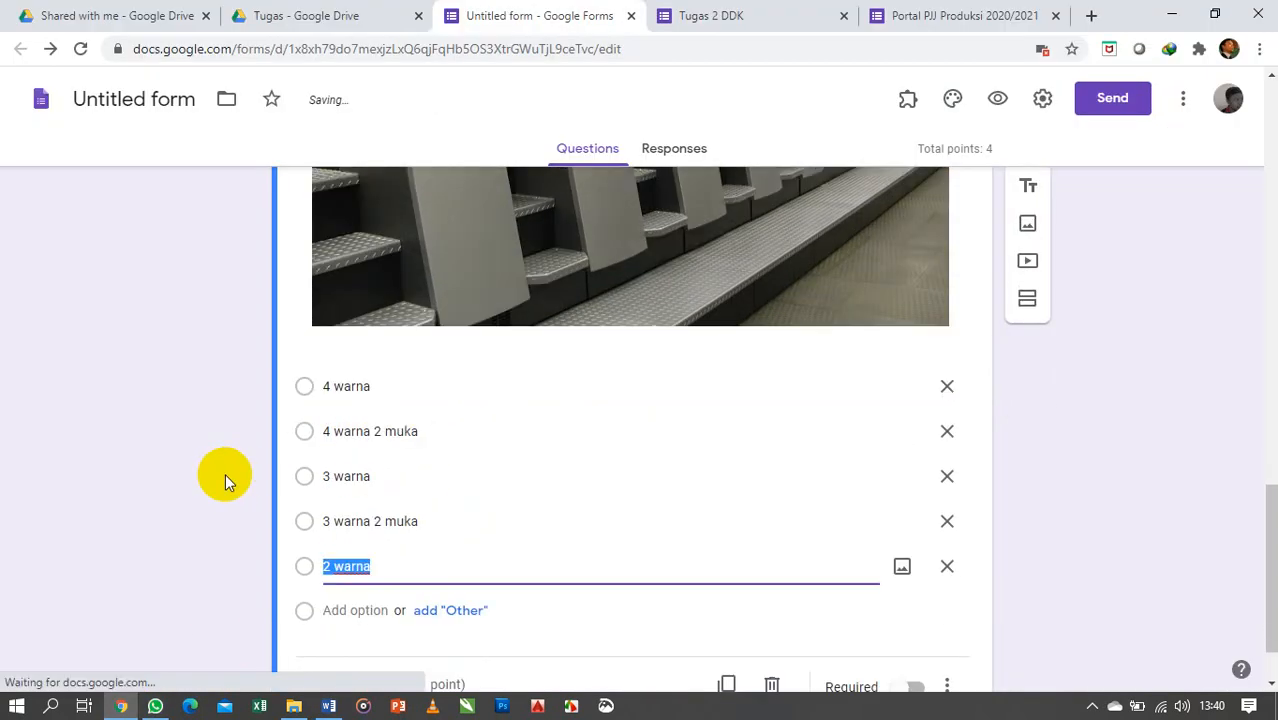
Step: Set "4 warna 2 muka" as the correct answer in the answer key of the offset press question
scroll(226, 473, "up", 3)
scroll(385, 485, "down", 2)
scroll(599, 456, "up", 3)
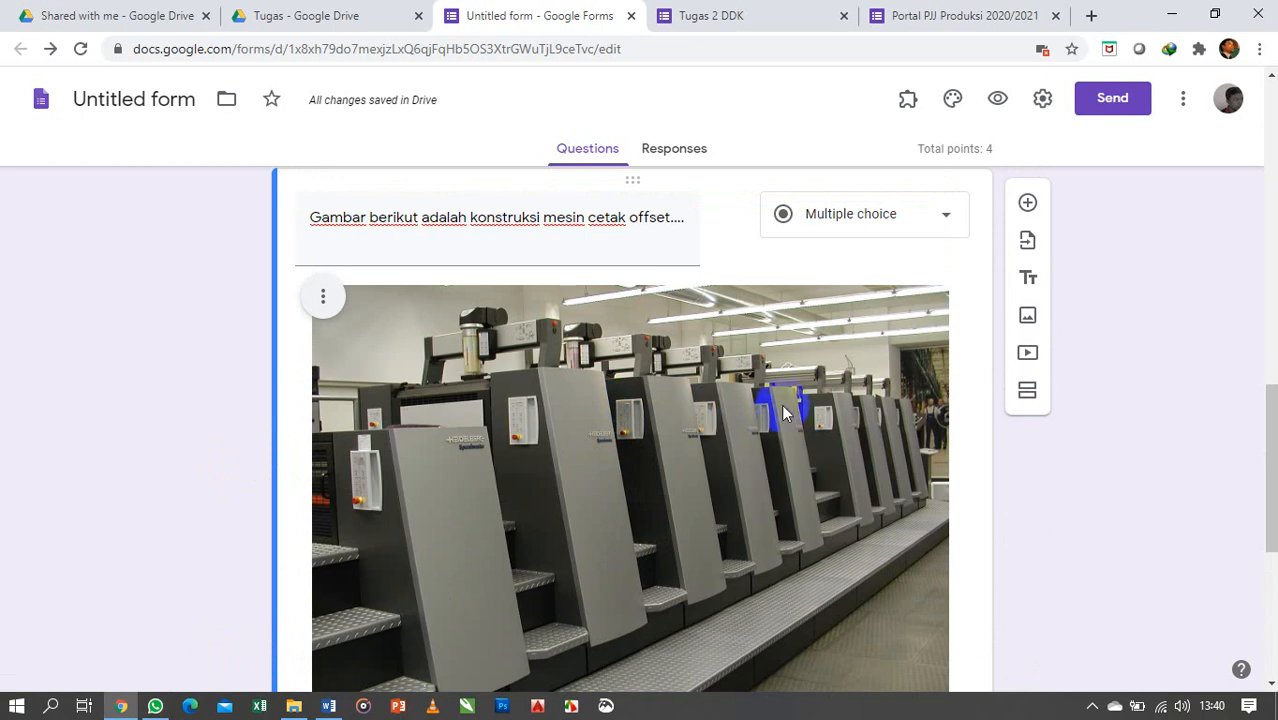
scroll(700, 425, "down", 5)
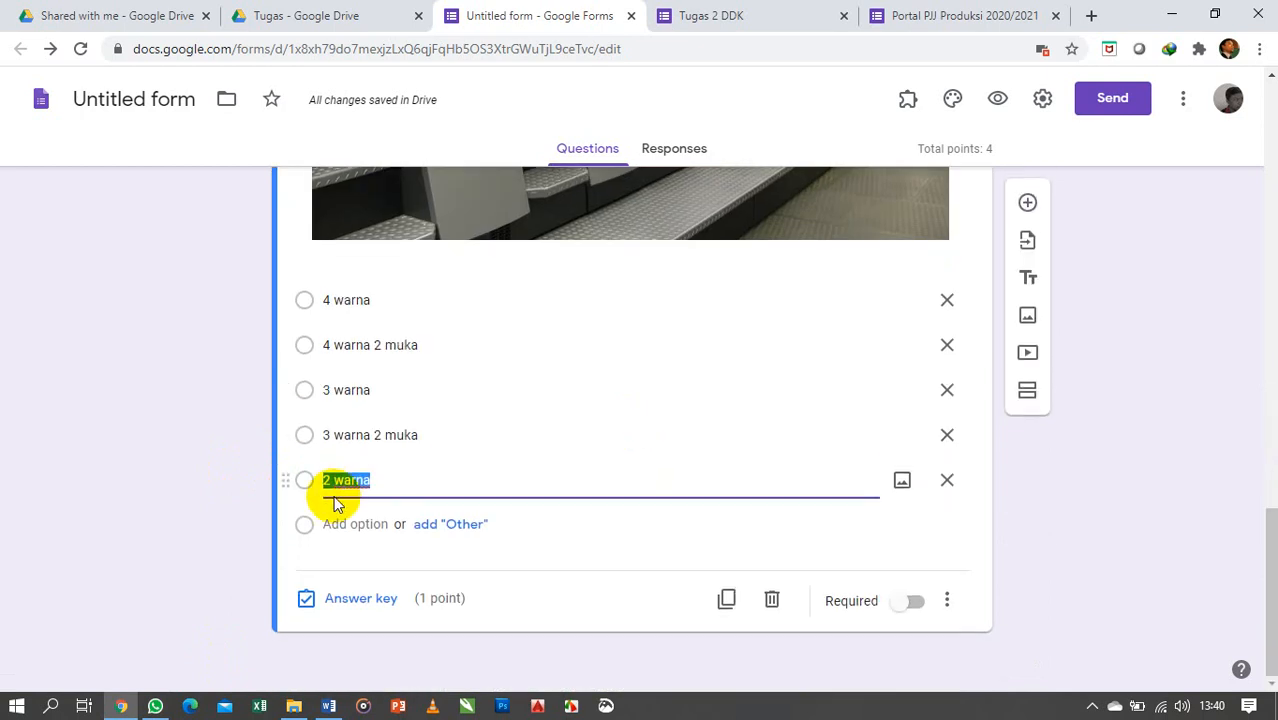
left_click(351, 600)
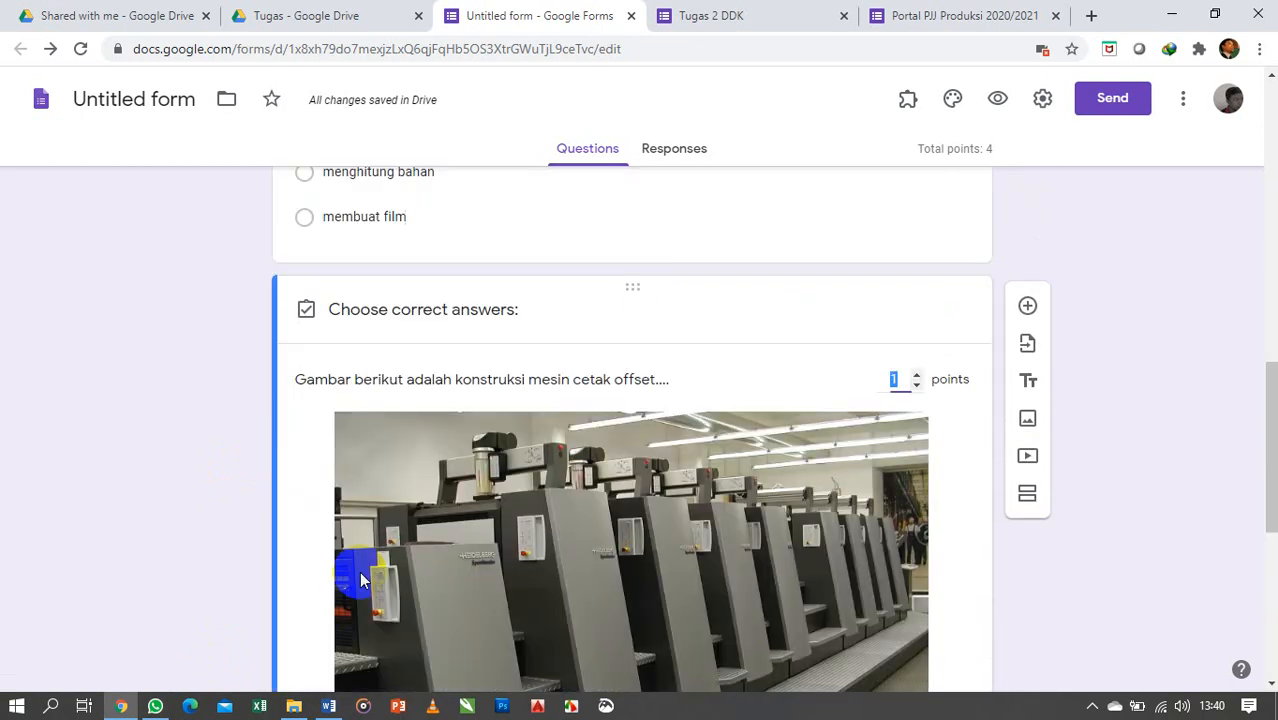
scroll(430, 413, "down", 5)
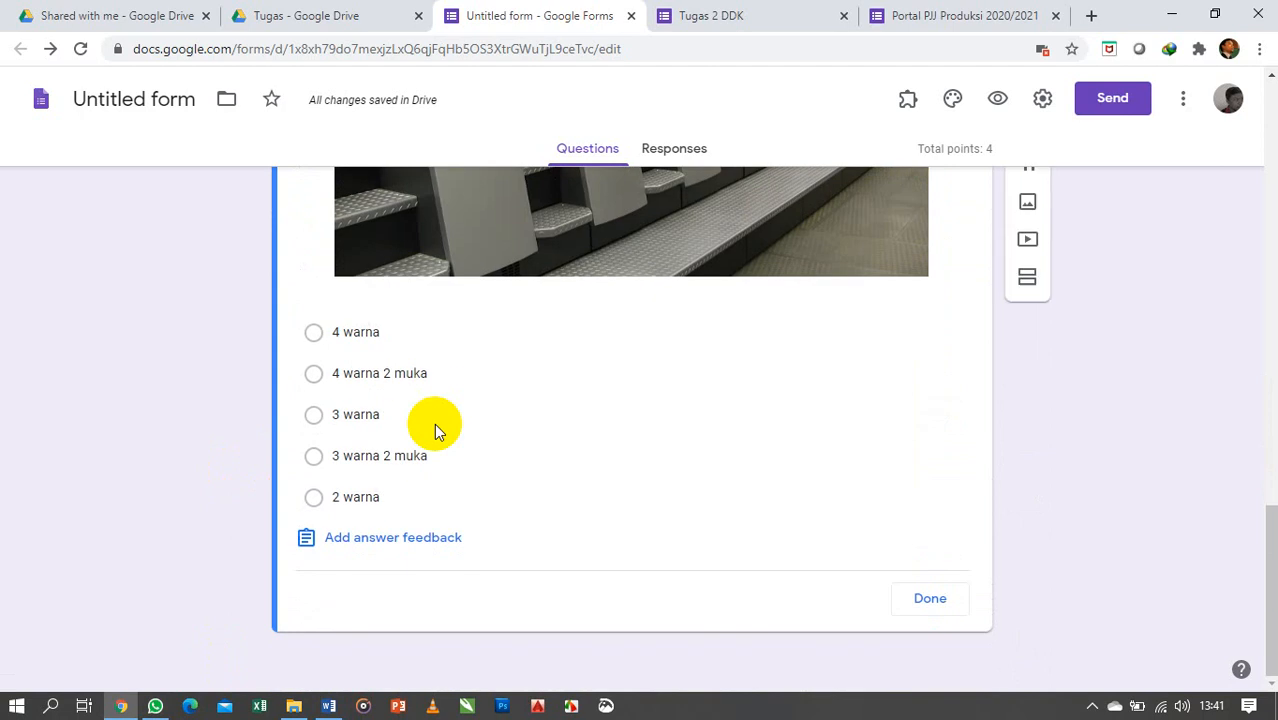
left_click(383, 376)
scroll(836, 460, "up", 4)
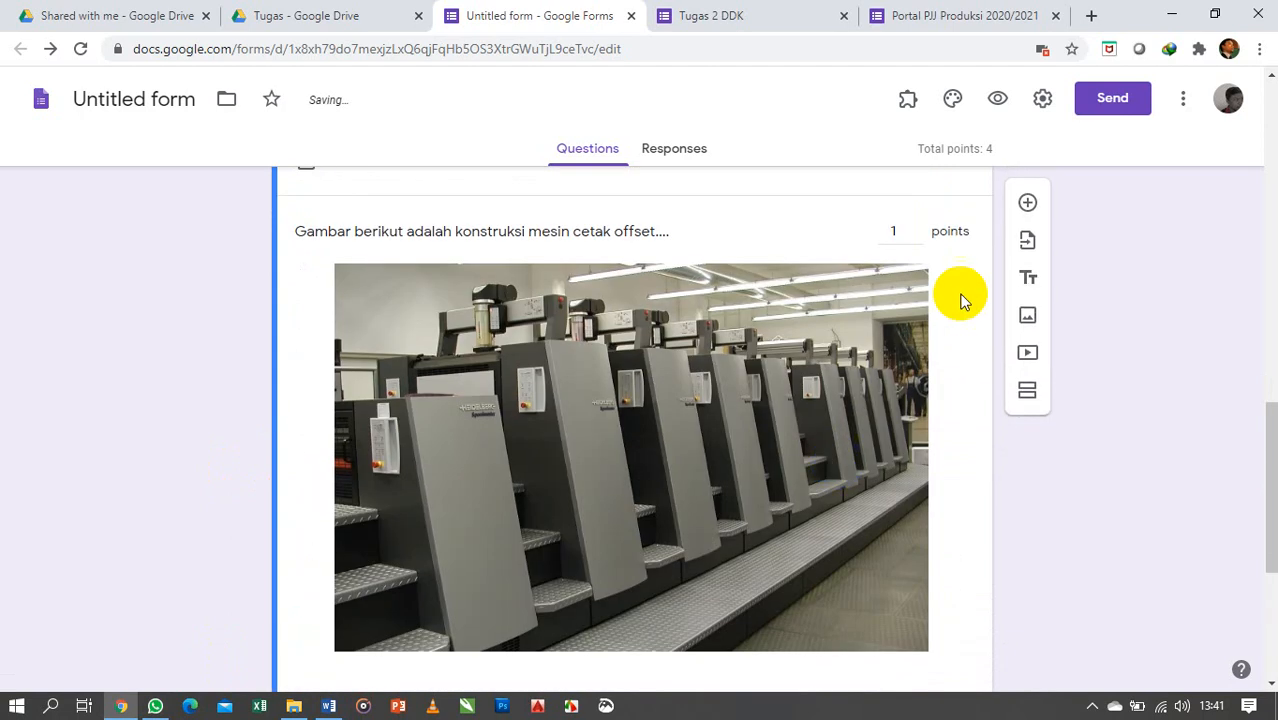
scroll(910, 331, "down", 1)
scroll(946, 348, "down", 3)
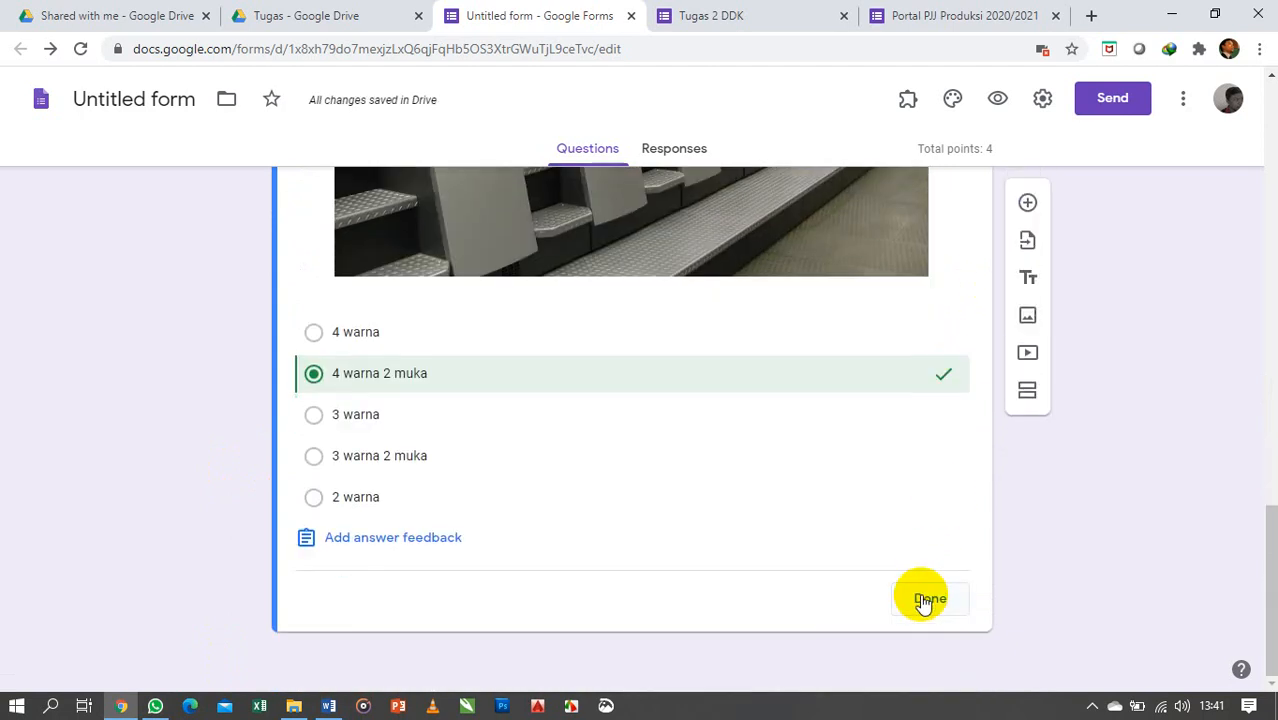
left_click(920, 598)
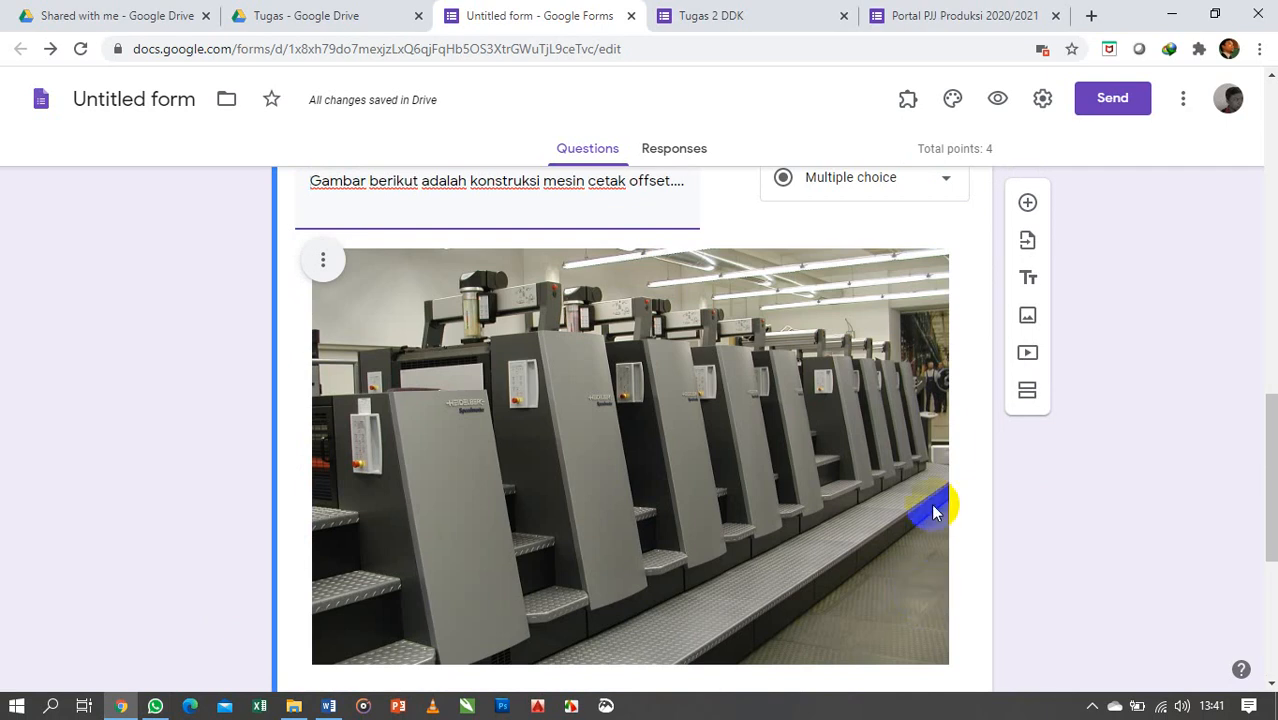
Step: Make the offset press question required and add a new question below it
scroll(950, 480, "down", 4)
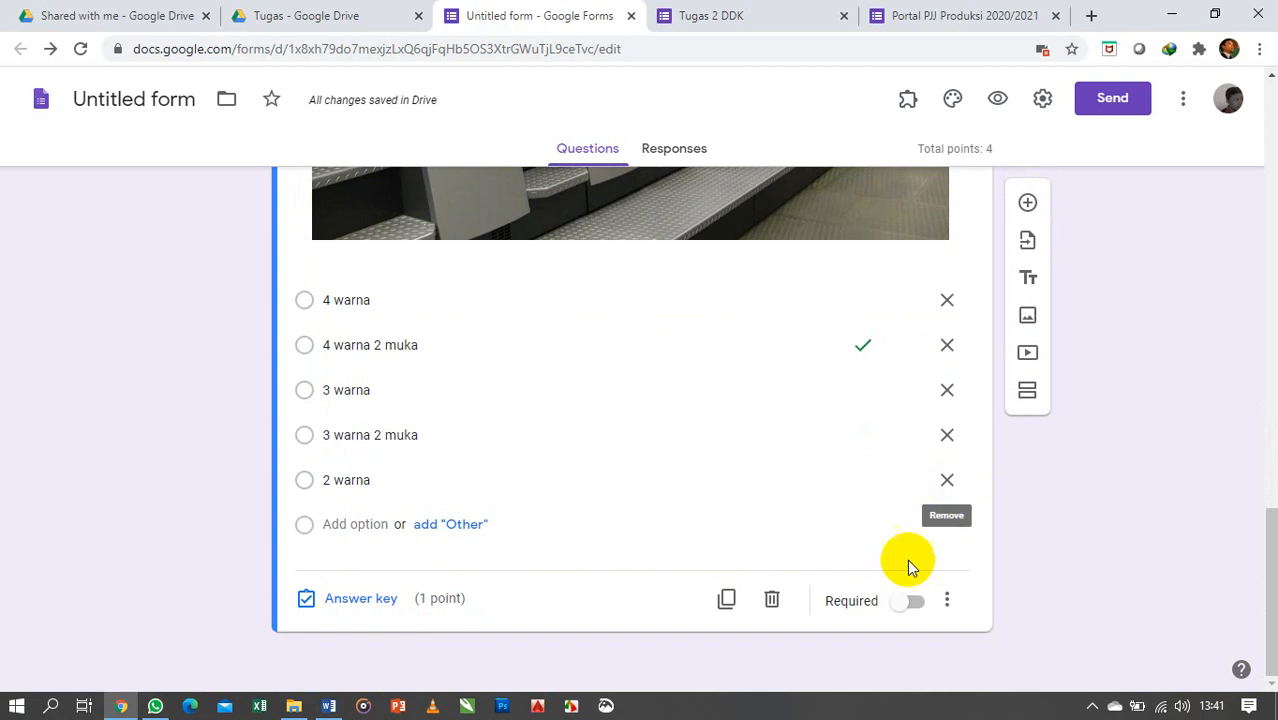
left_click(916, 602)
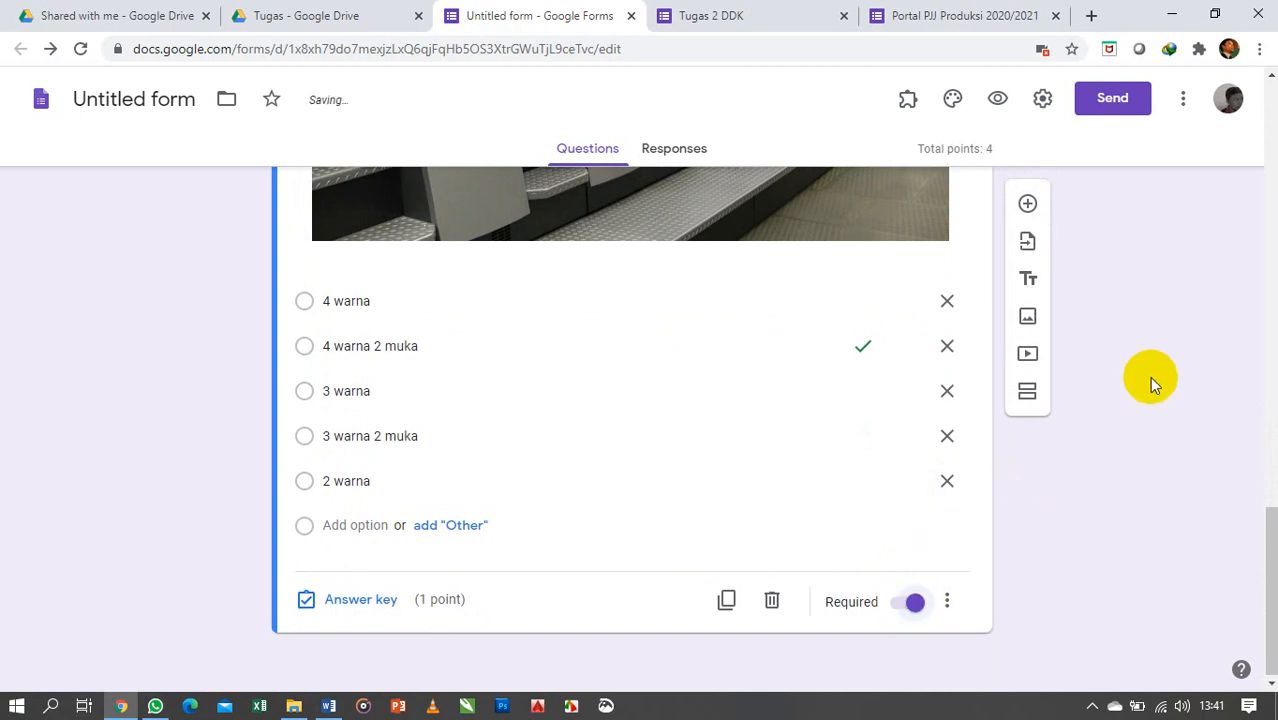
scroll(1150, 378, "up", 5)
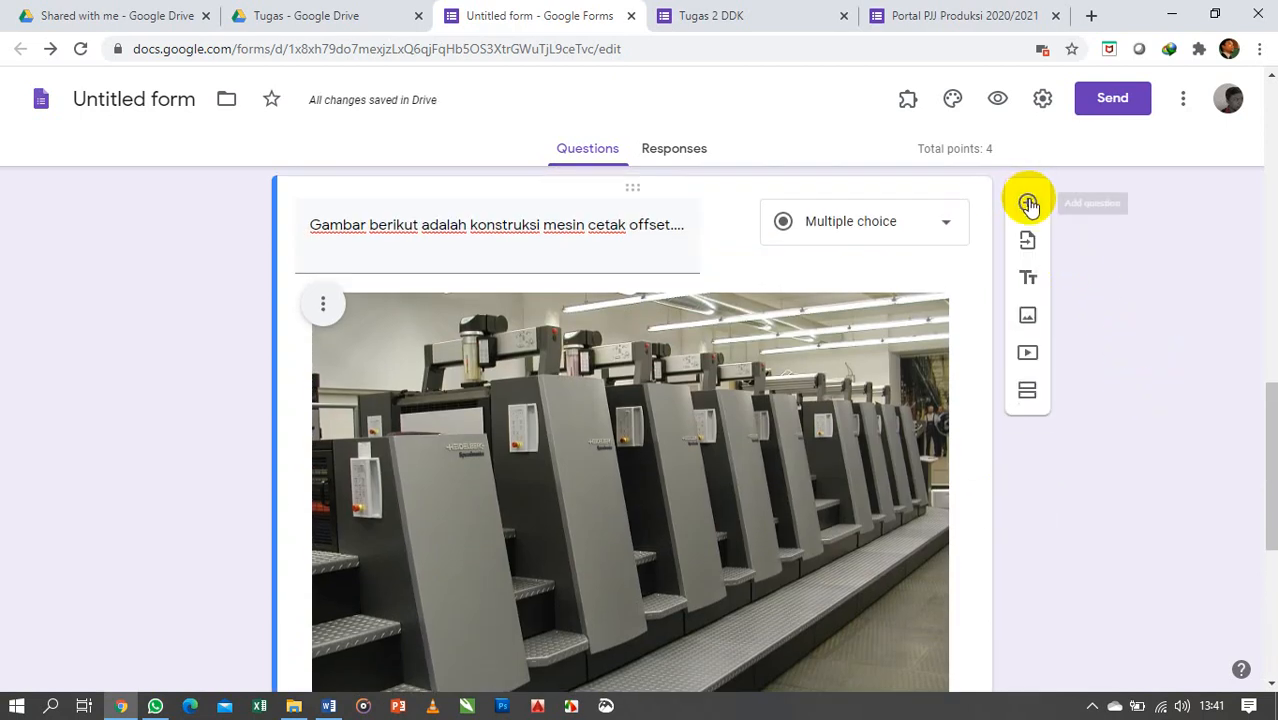
left_click(1030, 204)
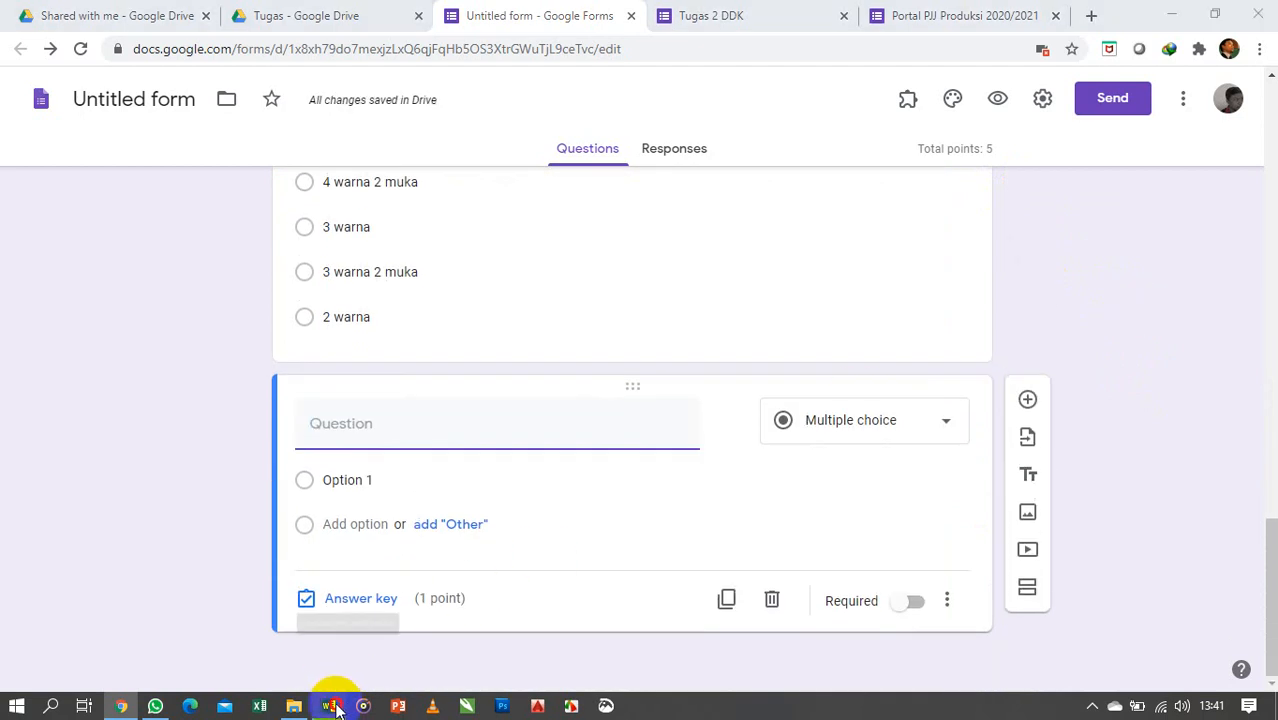
Step: Switch to the Word document, bring up the cylinder diagram above question 5, and open the Snipping Tool
left_click(329, 705)
scroll(528, 371, "down", 9)
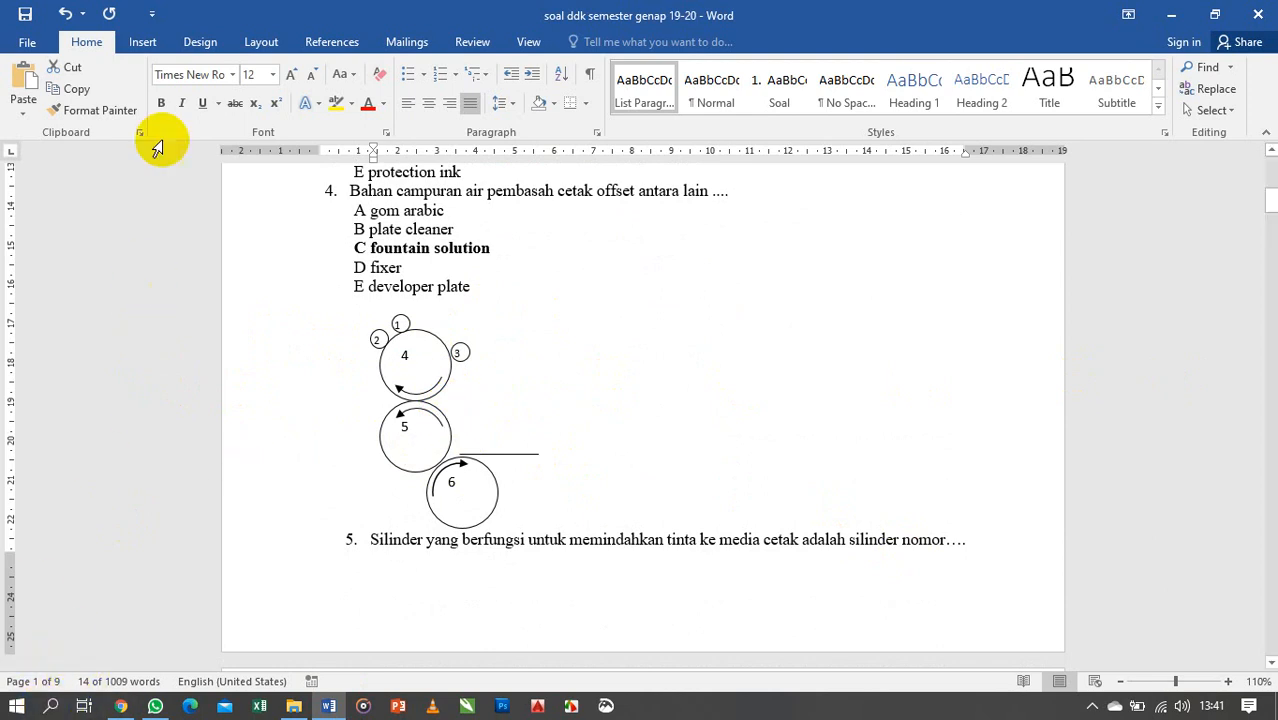
left_click(52, 706)
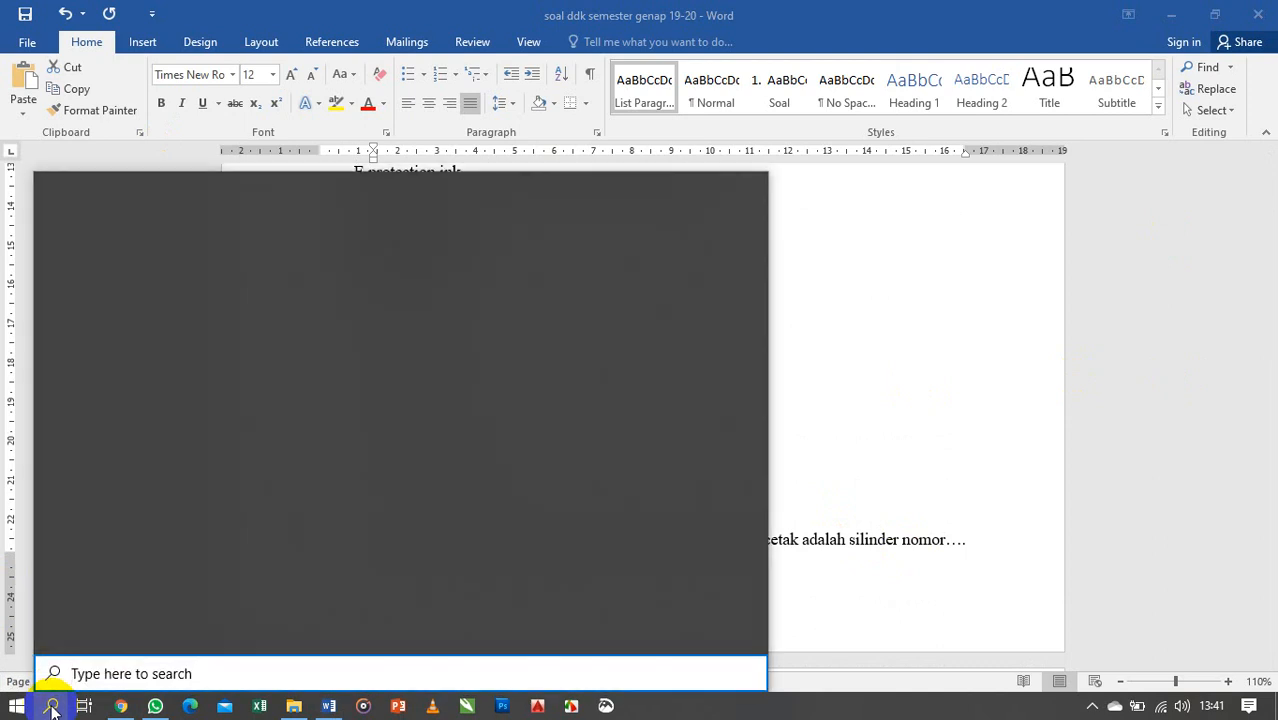
type("snip")
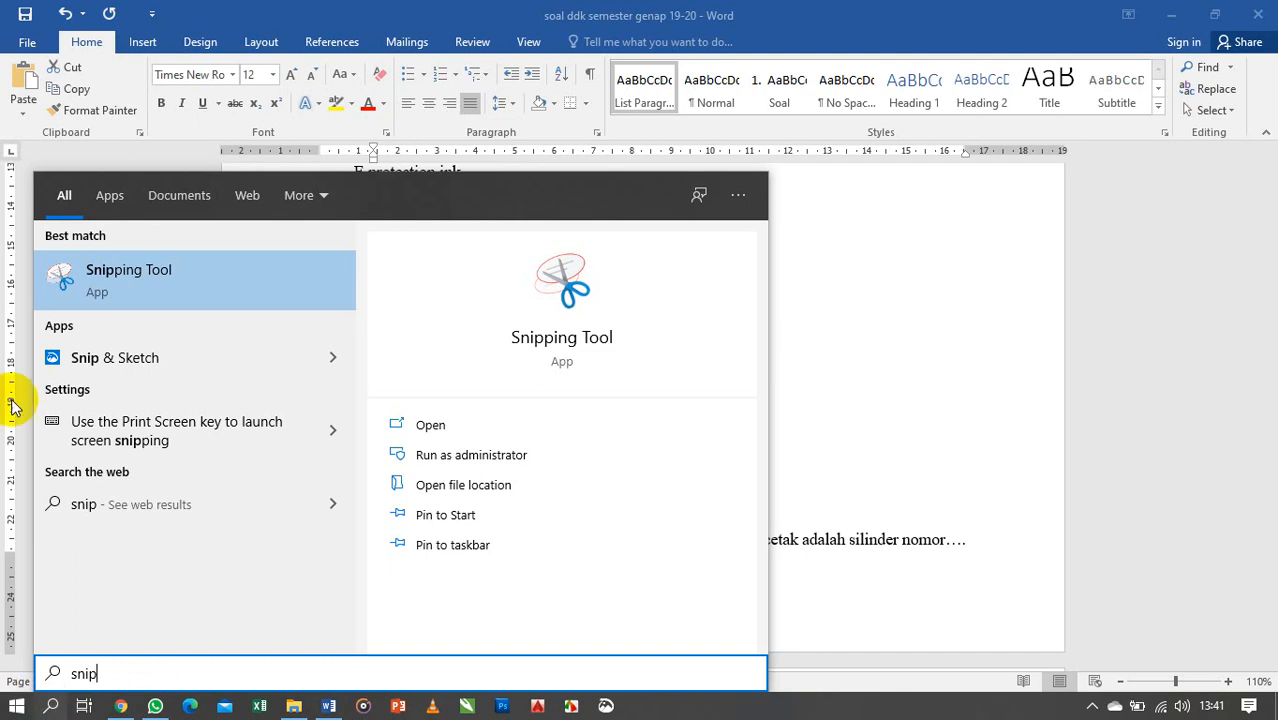
left_click(88, 288)
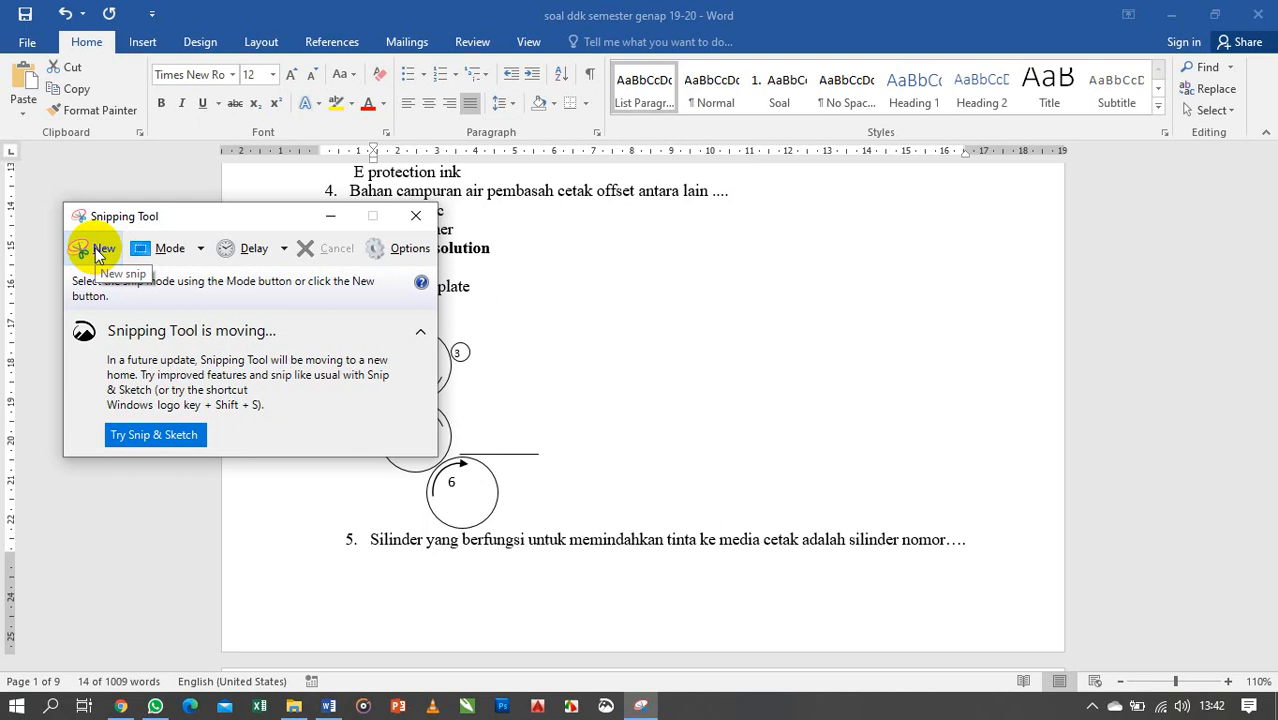
Step: Capture a snip of the cylinder diagram above question 5 and move the snip window aside
left_click(97, 255)
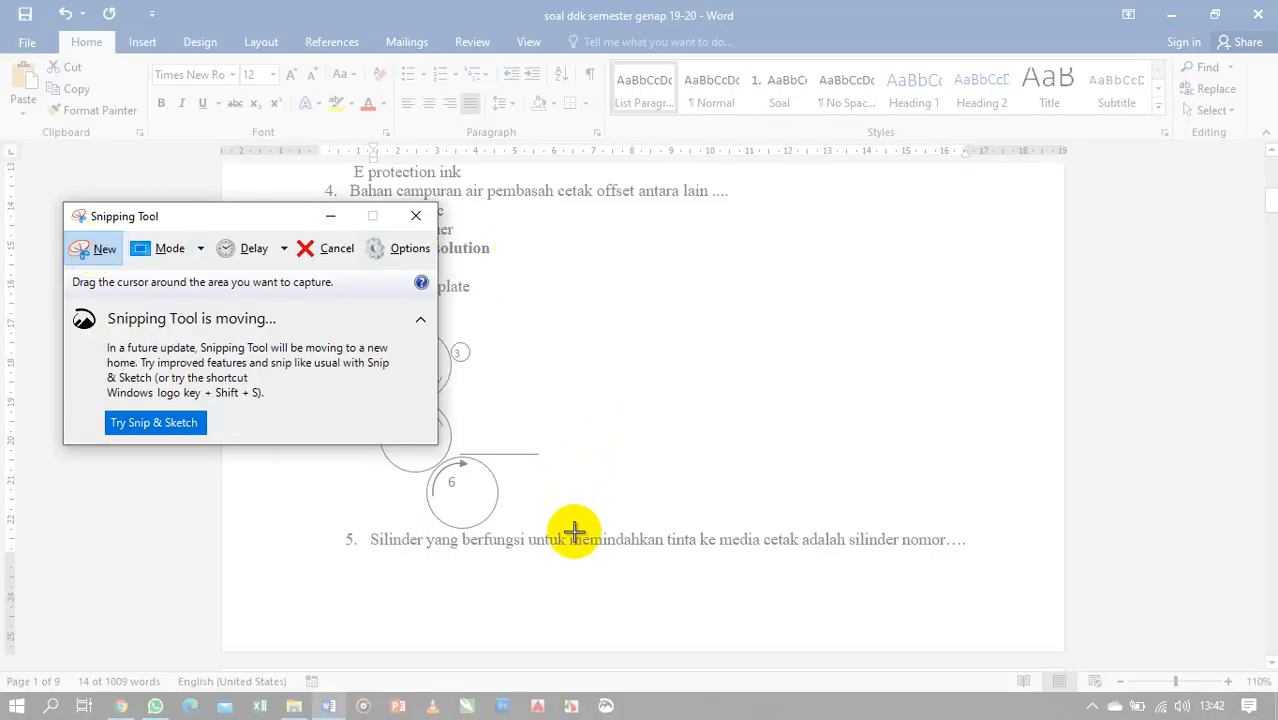
left_click_drag(573, 527, 317, 305)
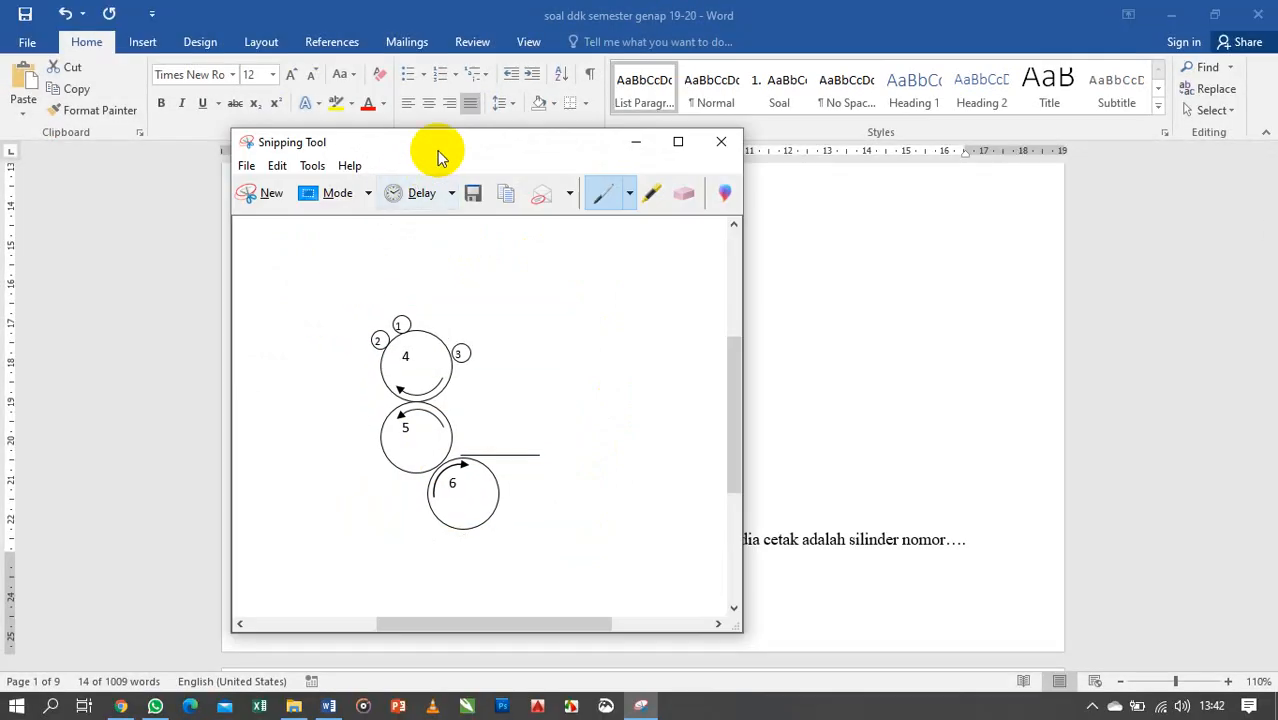
left_click_drag(438, 150, 884, 103)
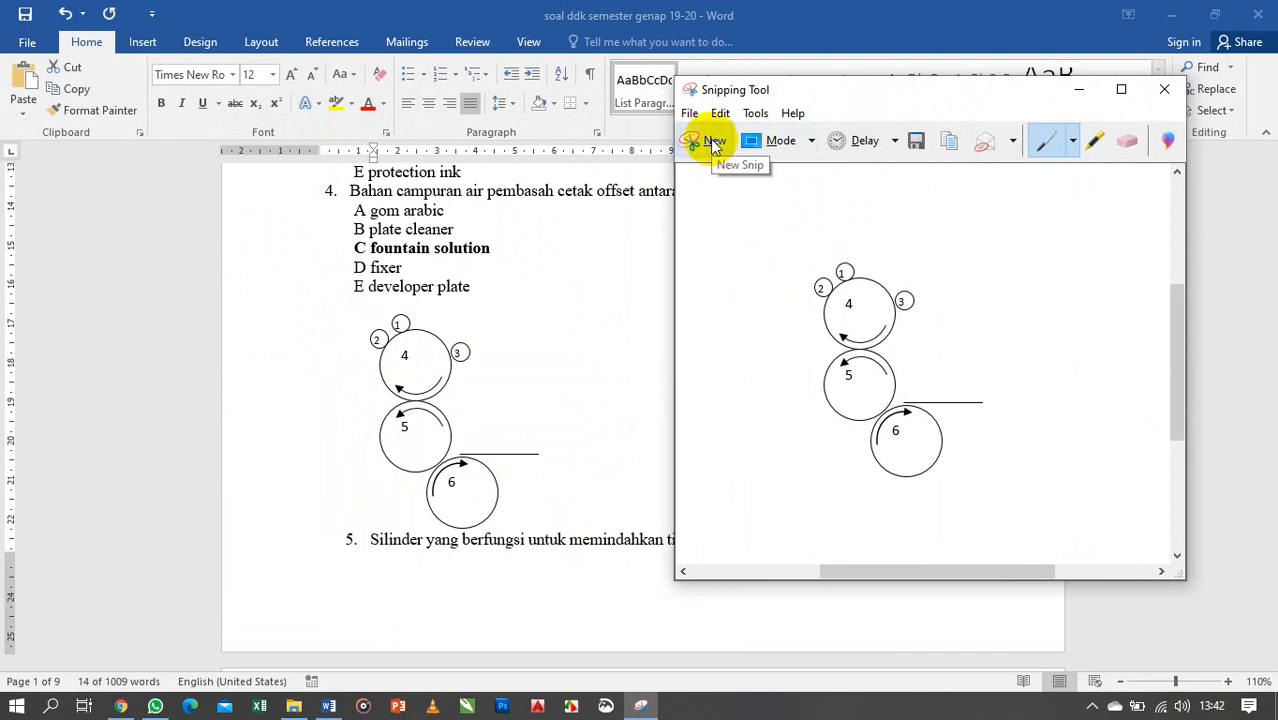
Step: Retake the snip of the cylinder diagram, framing the area around circles 1 to 6 above question 5
left_click(710, 139)
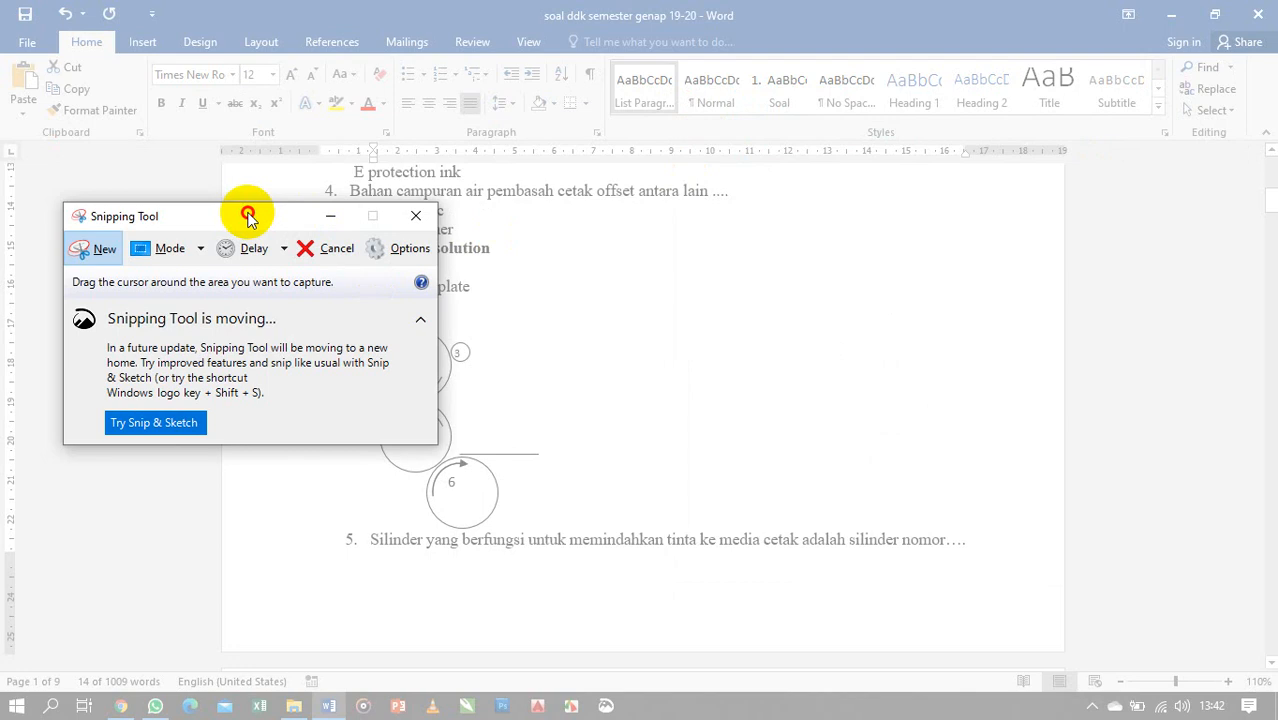
left_click_drag(248, 216, 916, 157)
left_click_drag(333, 301, 557, 531)
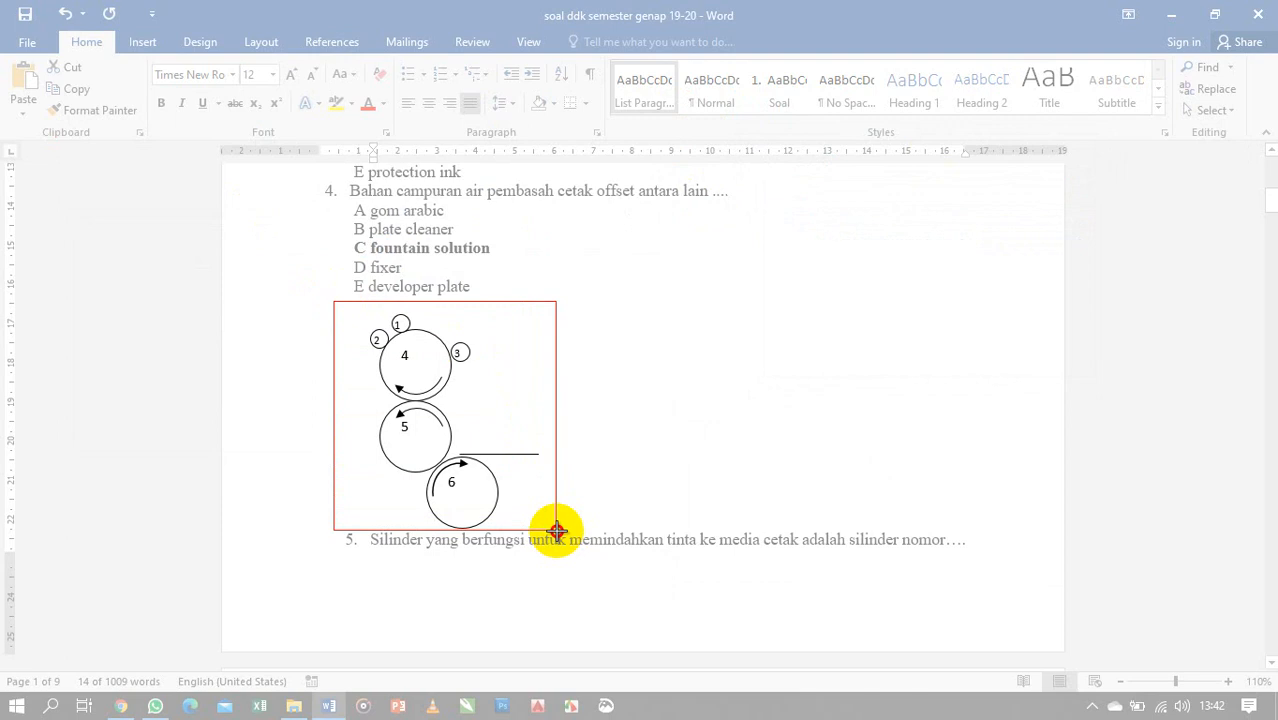
left_click_drag(557, 530, 557, 530)
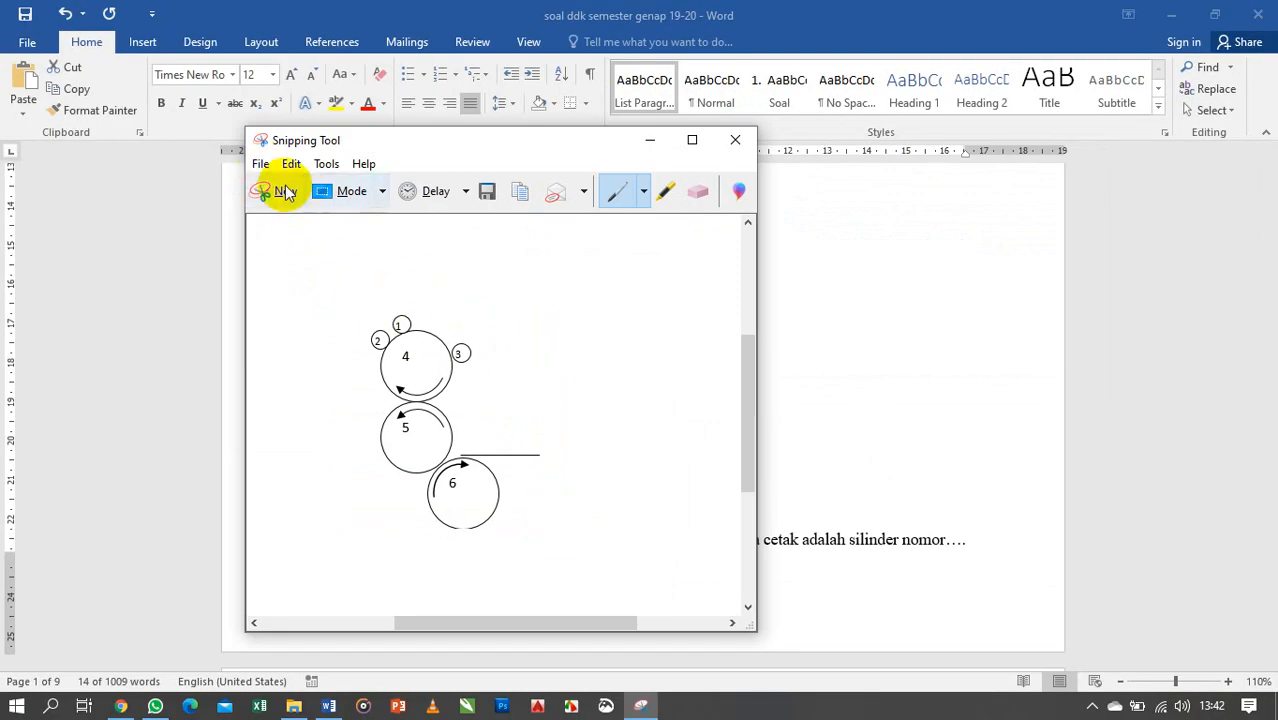
Step: Save the cylinder diagram snip as JPEG file "gambar snipping baru" on drive data (D:) and minimize the Snipping Tool
left_click(260, 164)
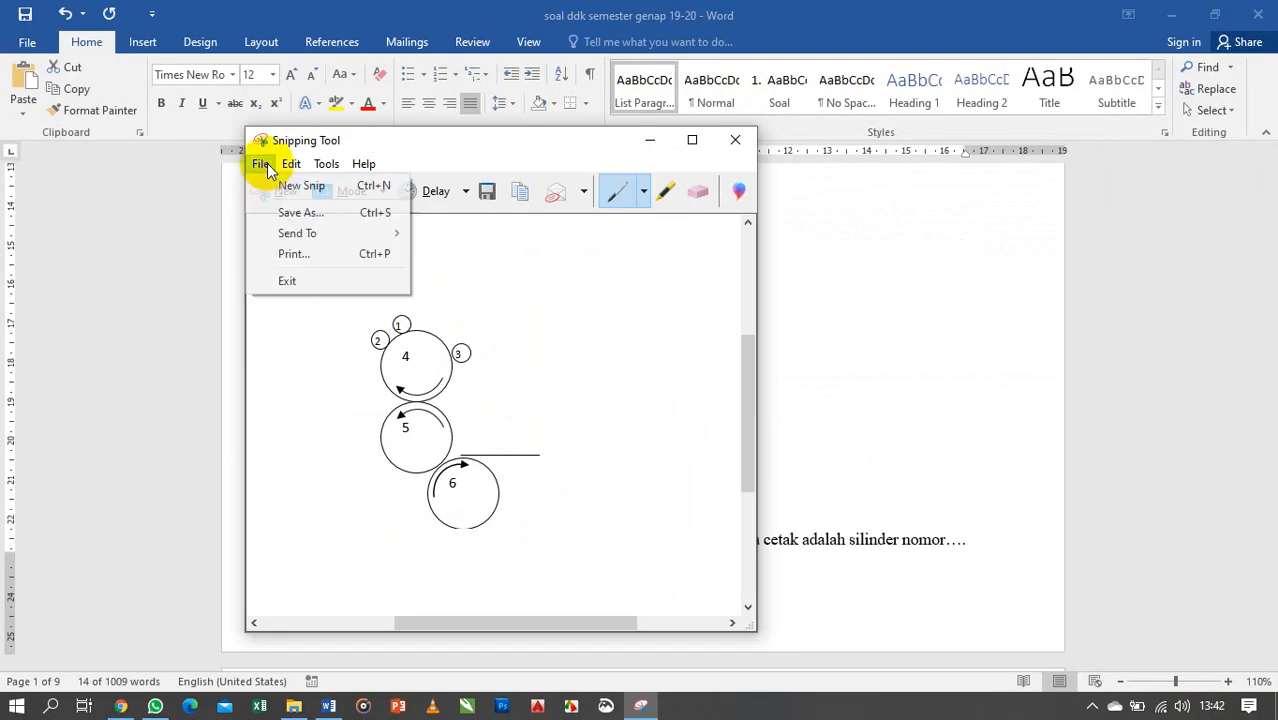
left_click(295, 214)
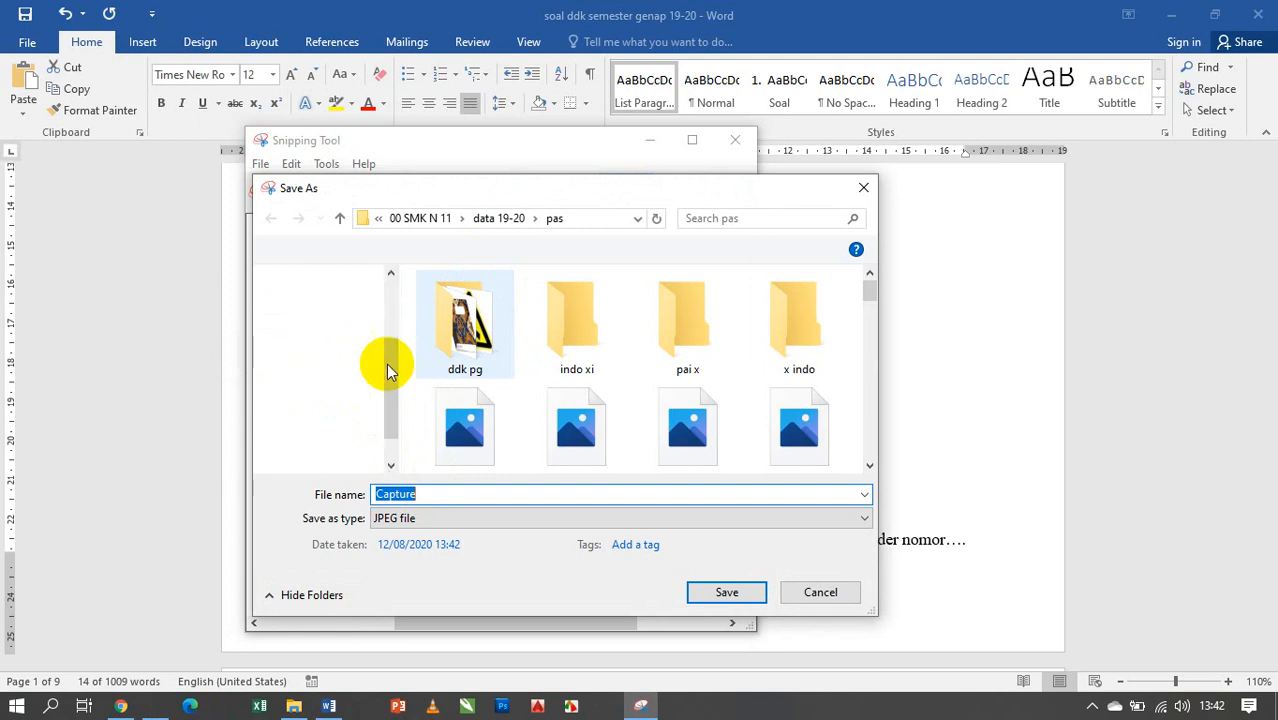
scroll(391, 364, "down", 2)
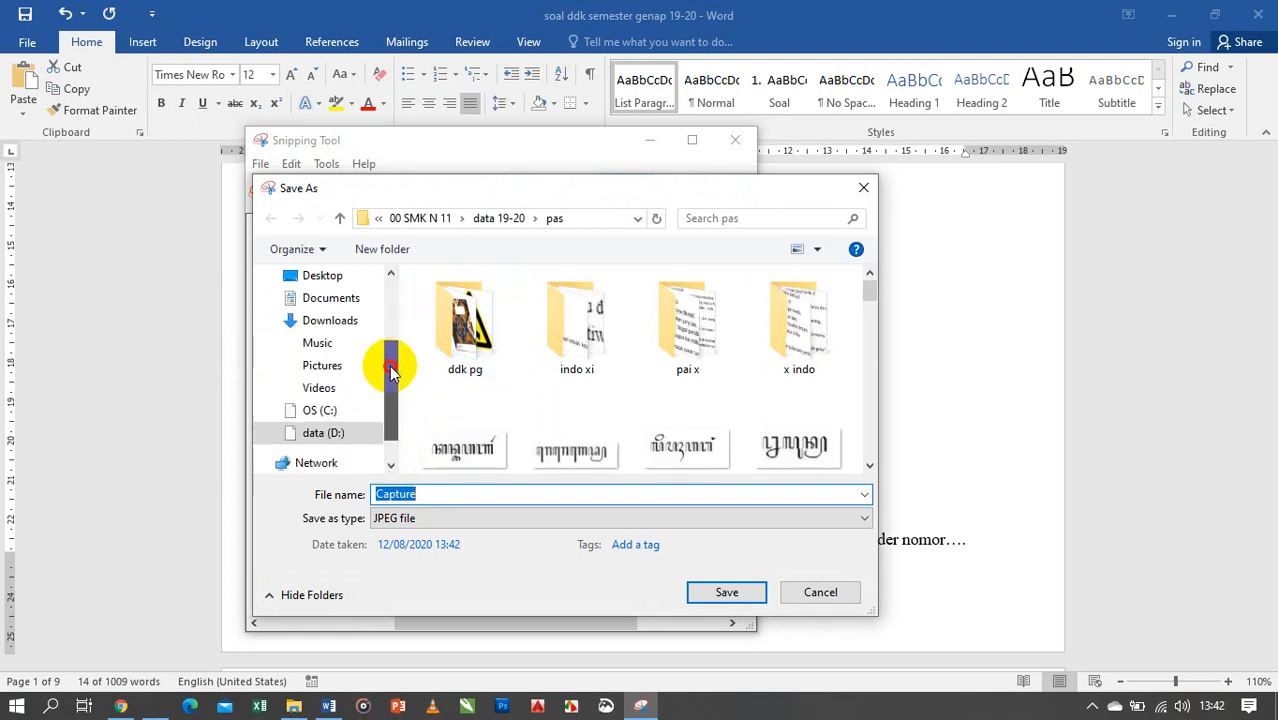
left_click(340, 410)
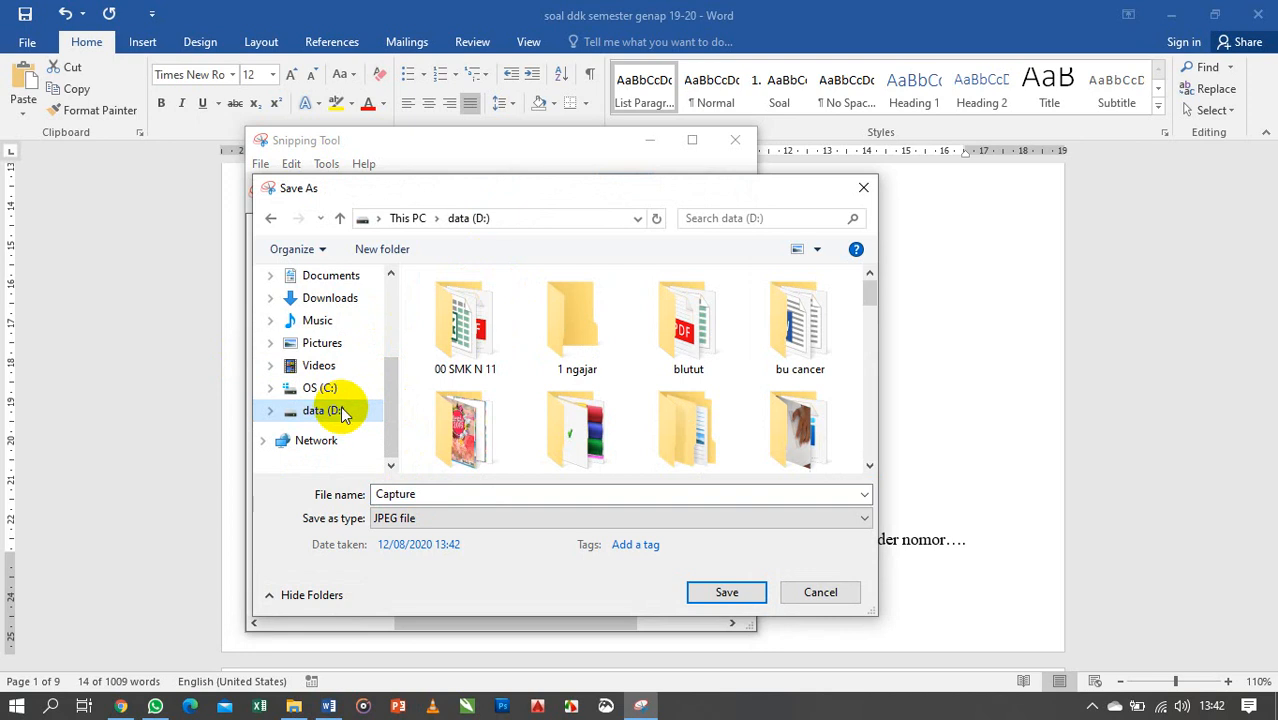
double_click(430, 491)
type("gambar snipping baru")
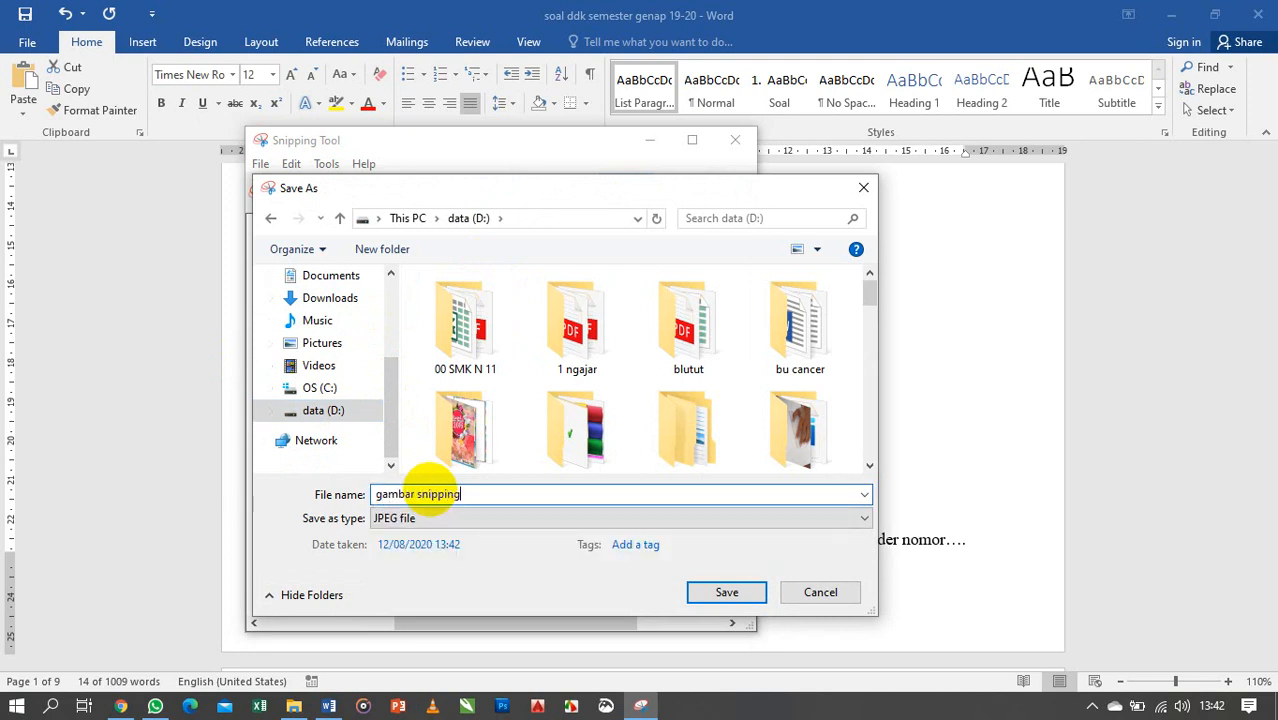
left_click(716, 594)
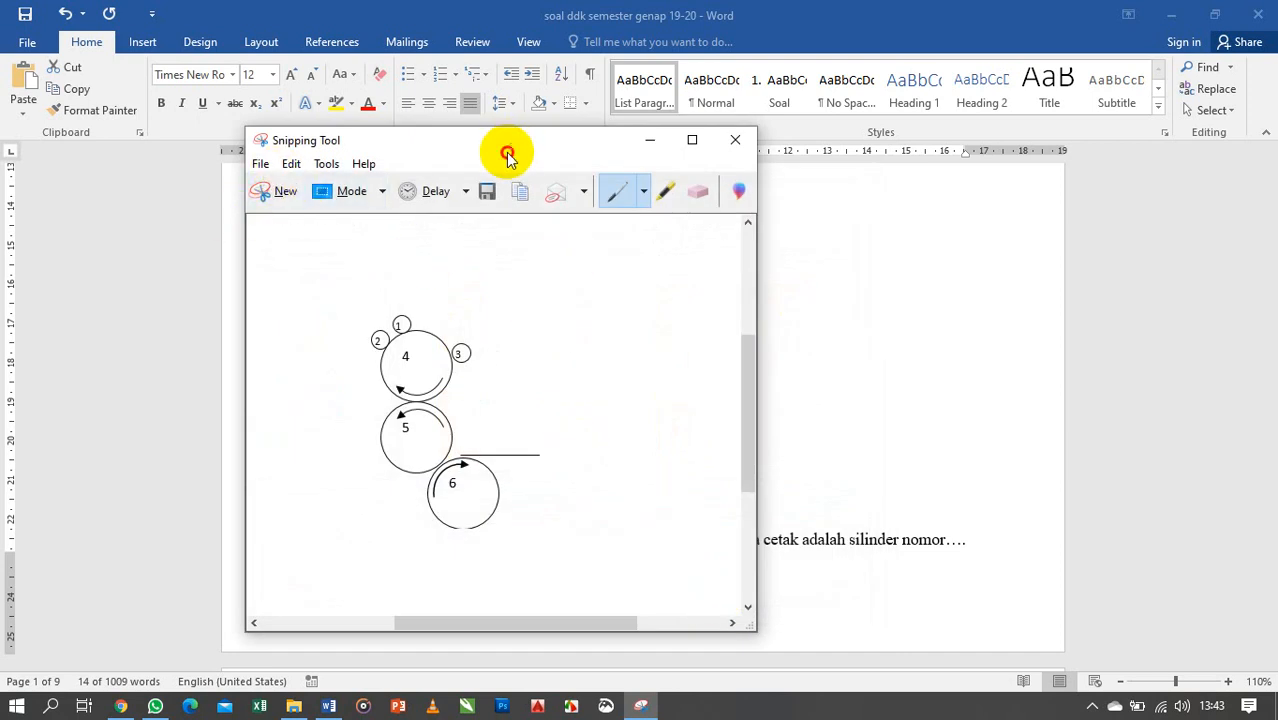
left_click_drag(508, 158, 842, 122)
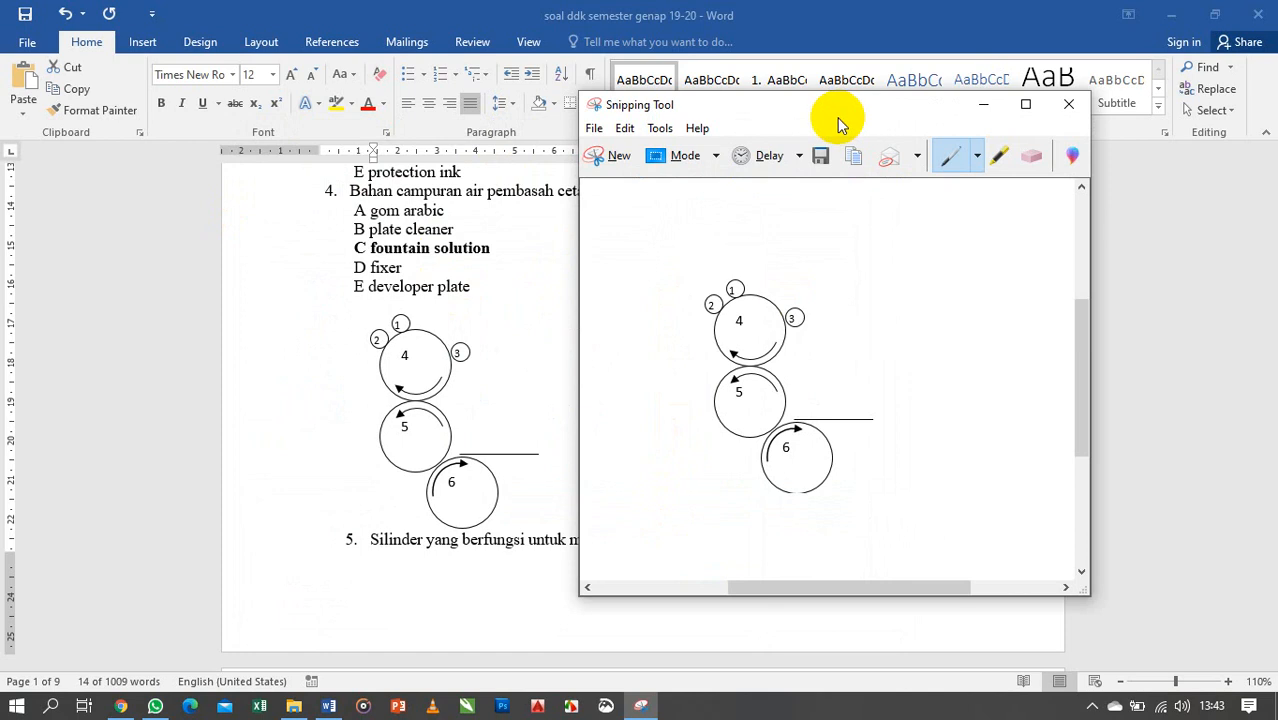
left_click(984, 104)
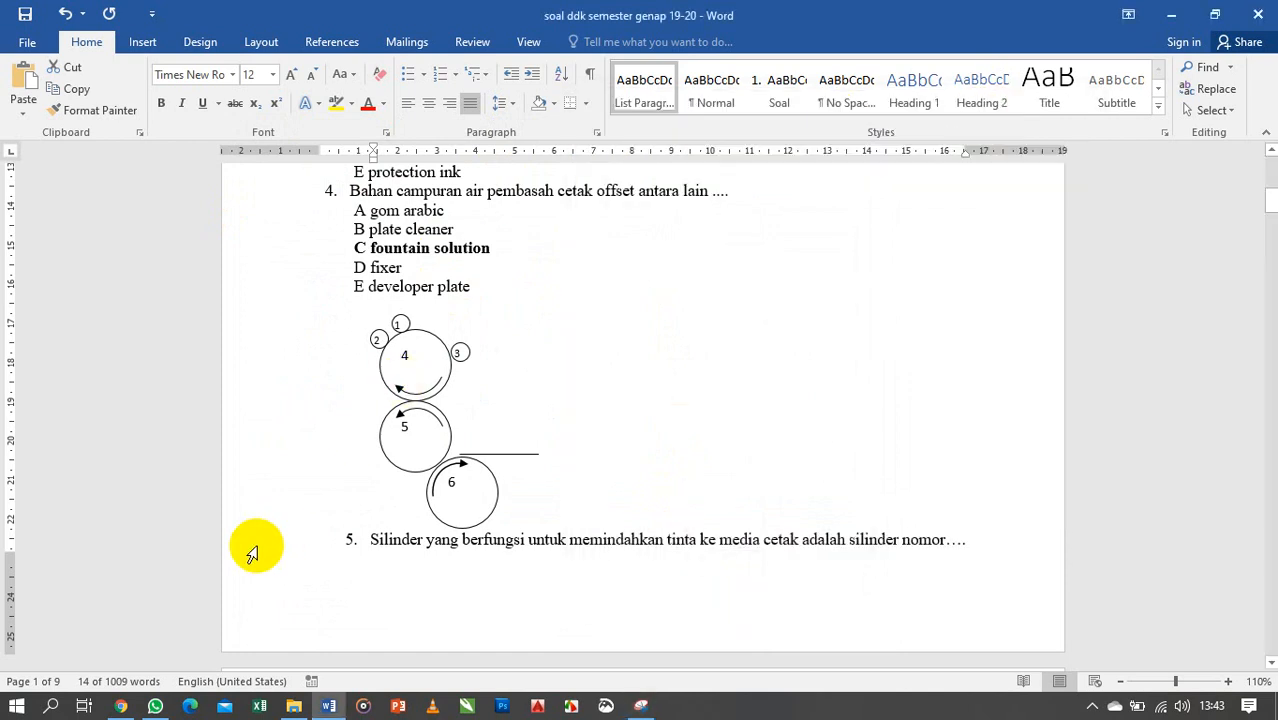
Step: Select and copy the sentence of question 5 about the ink-transferring cylinder in the Word document
left_click(120, 706)
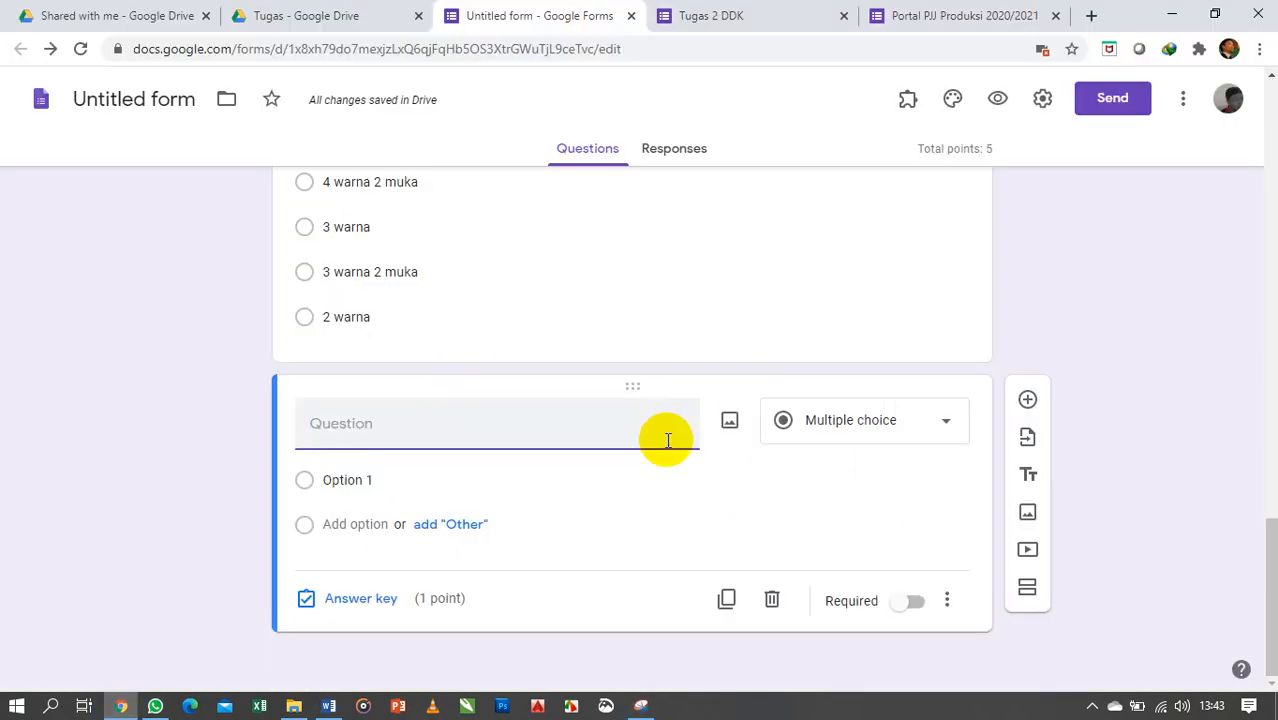
left_click(328, 705)
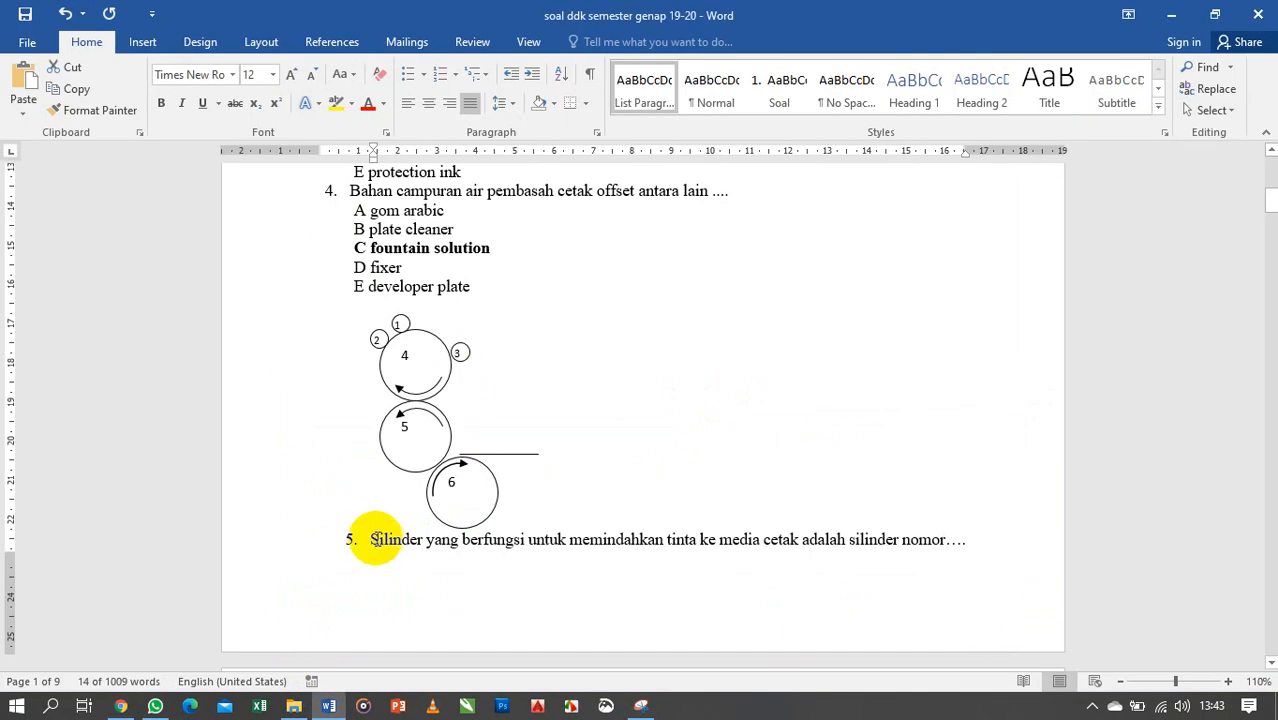
scroll(375, 530, "down", 1)
left_click_drag(366, 494, 972, 503)
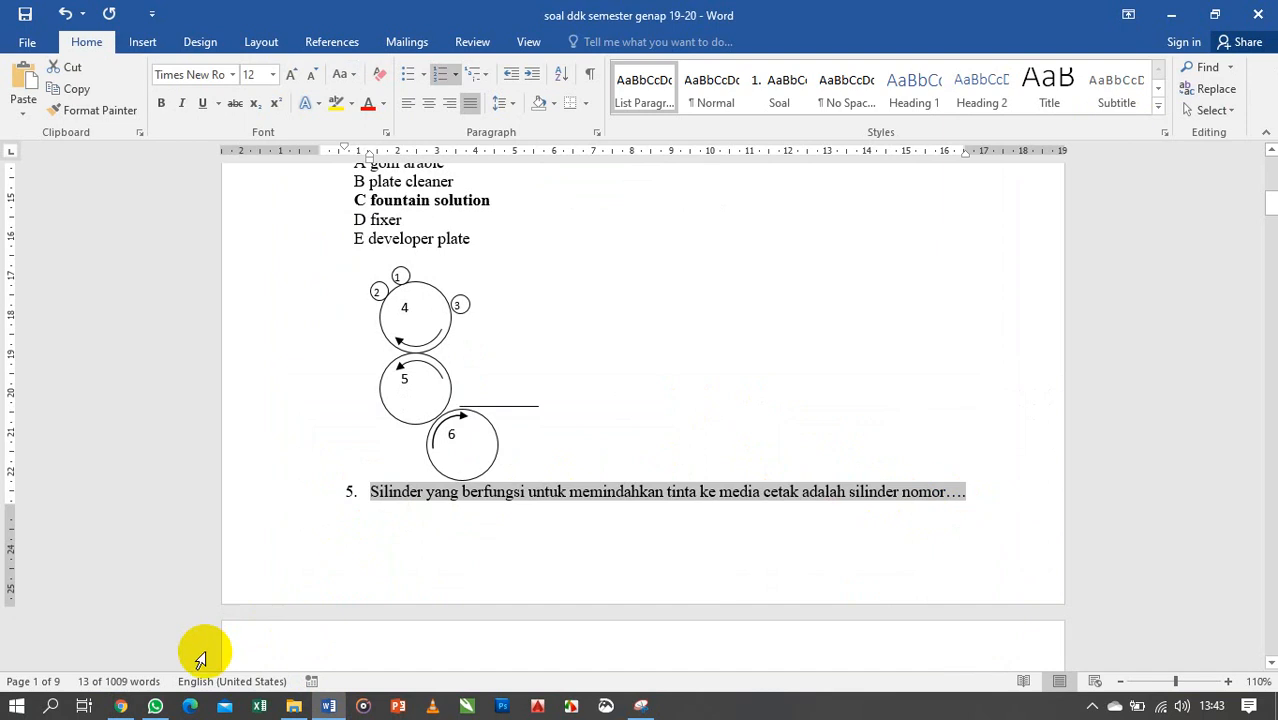
Step: Switch to the Google Forms page in Chrome, paste the copied sentence as the new question's text, and remove the leading number 5
left_click(155, 705)
left_click(122, 707)
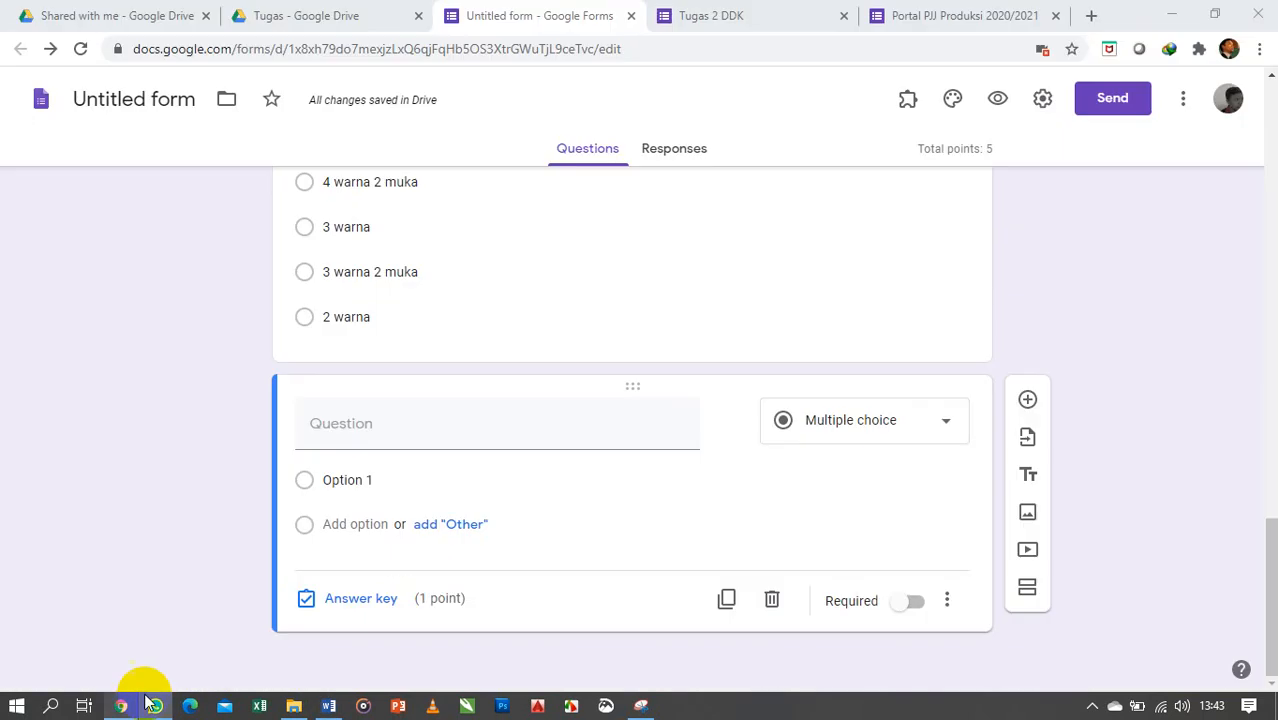
left_click(360, 430)
type("5.\tSilinder yang berfungsi untuk memindahkan tinta ke media cetak adalah silinder nomor....")
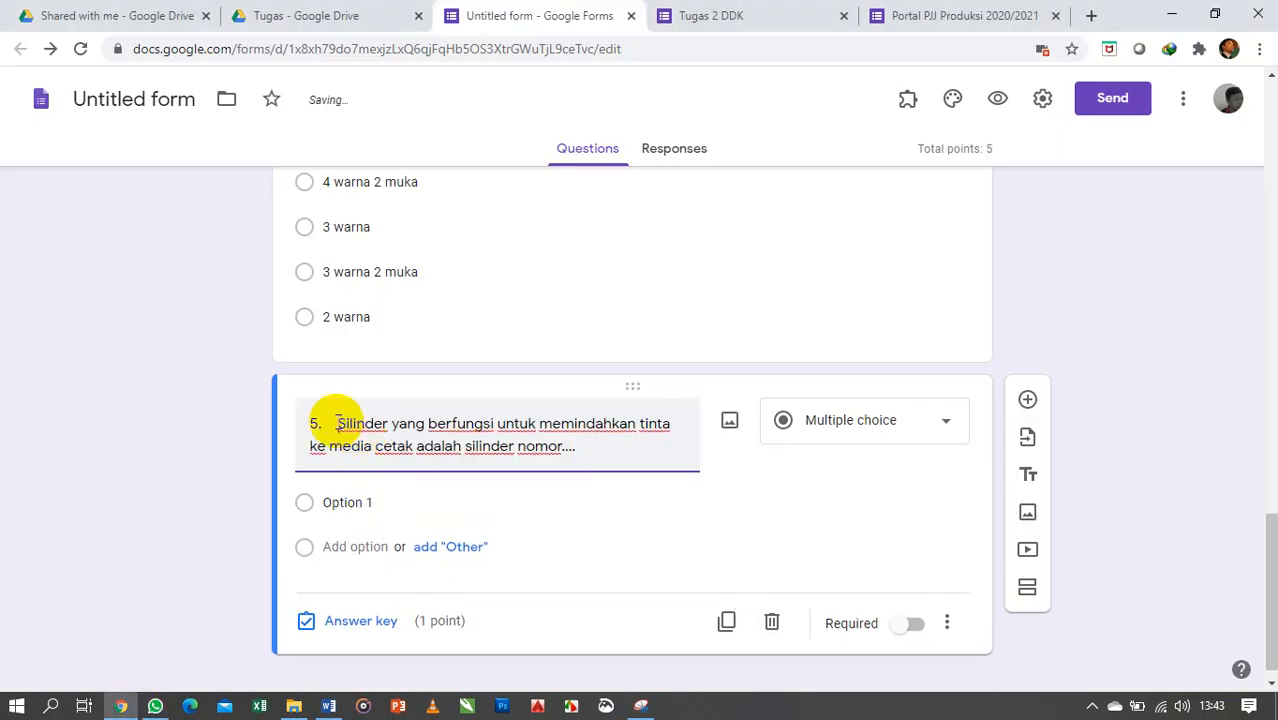
key("BackSpace")
key("BackSpace")
key("BackSpace")
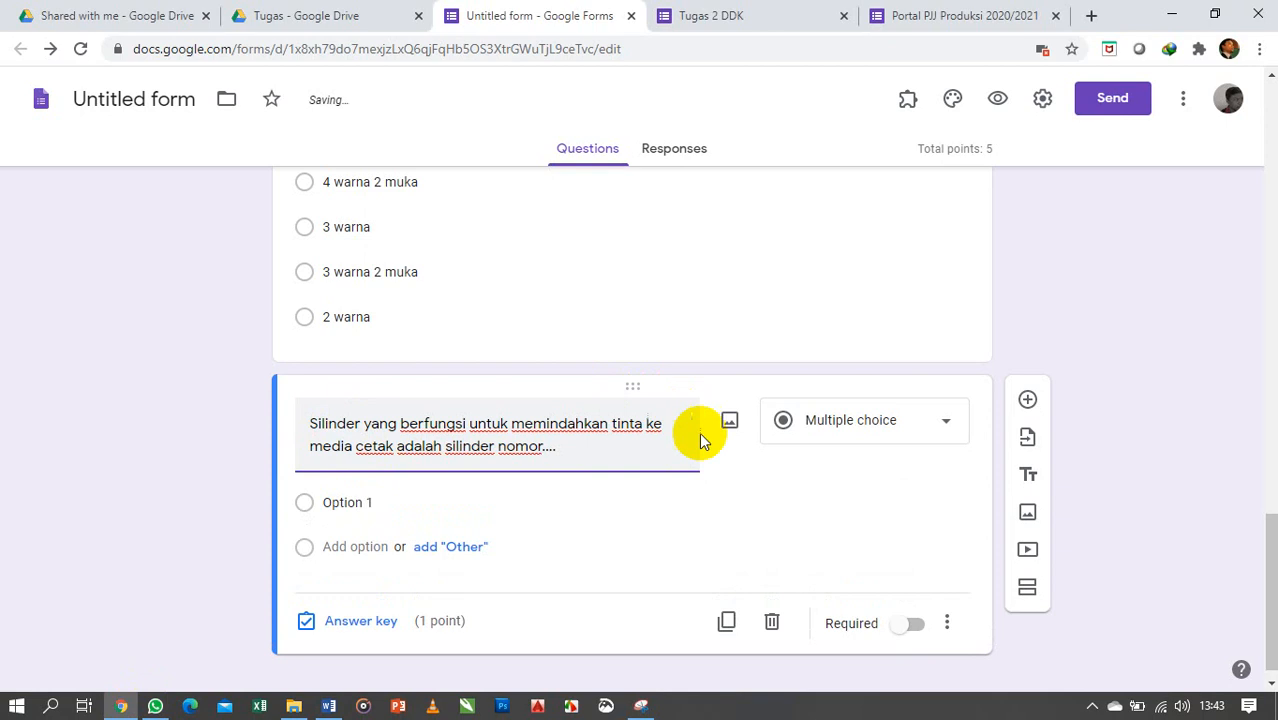
Step: Insert the image "gambar snipping baru" from drive data (D:) into the cylinder question
left_click(729, 424)
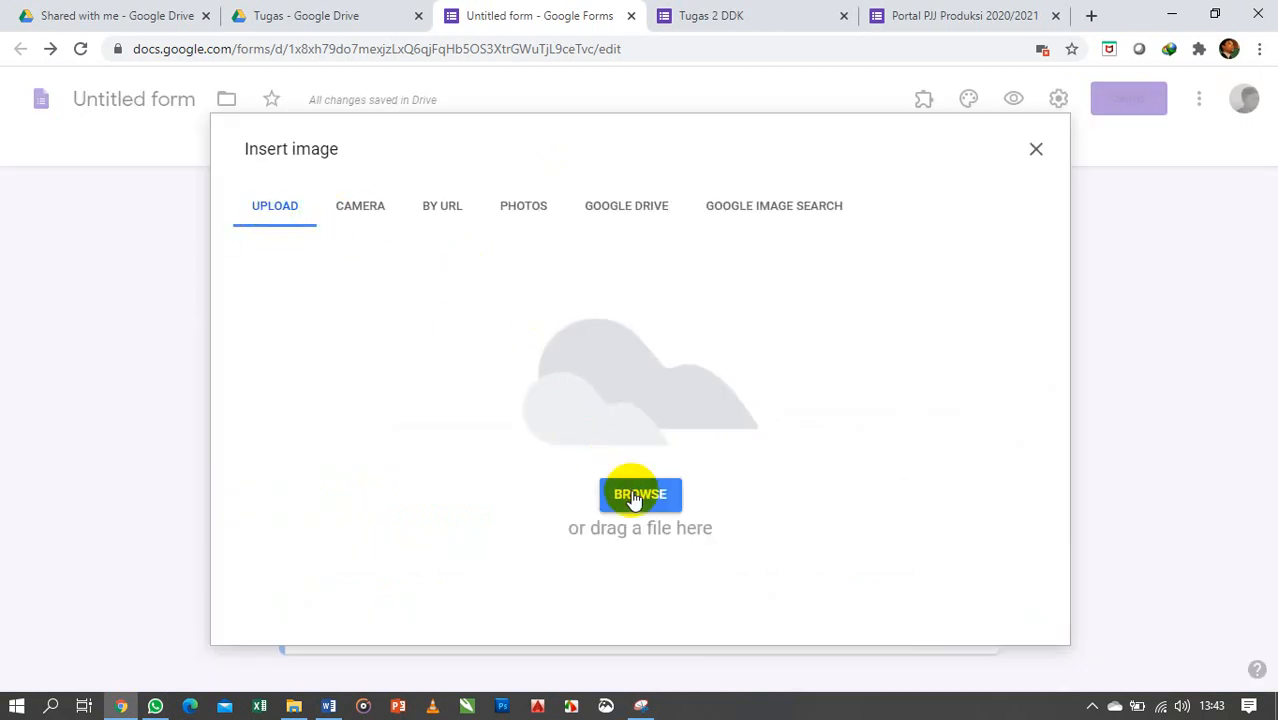
left_click(633, 497)
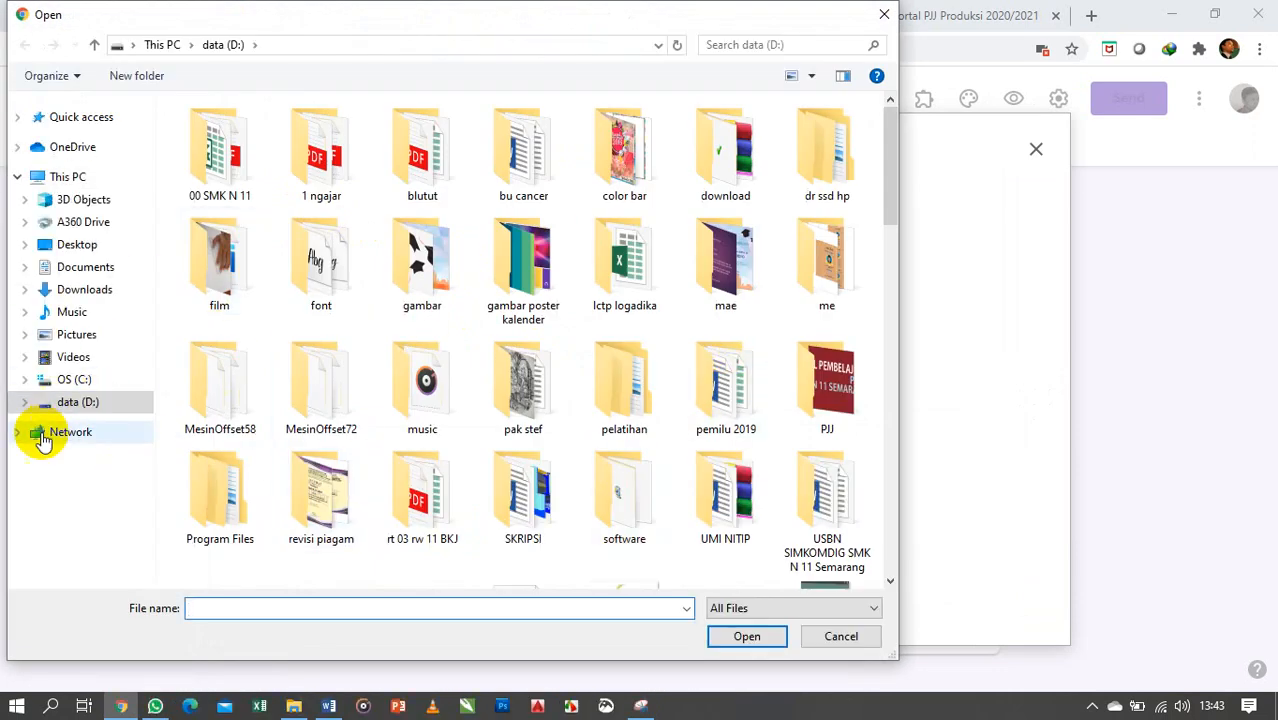
left_click_drag(893, 163, 895, 355)
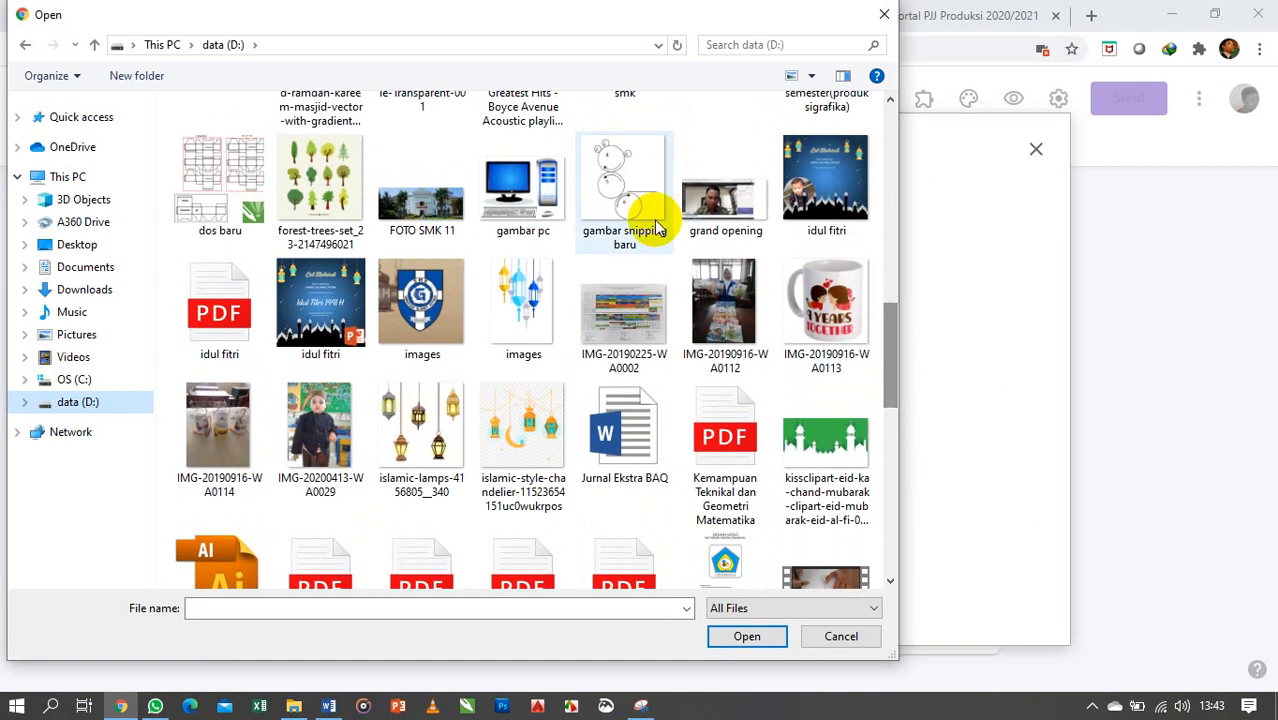
left_click(657, 228)
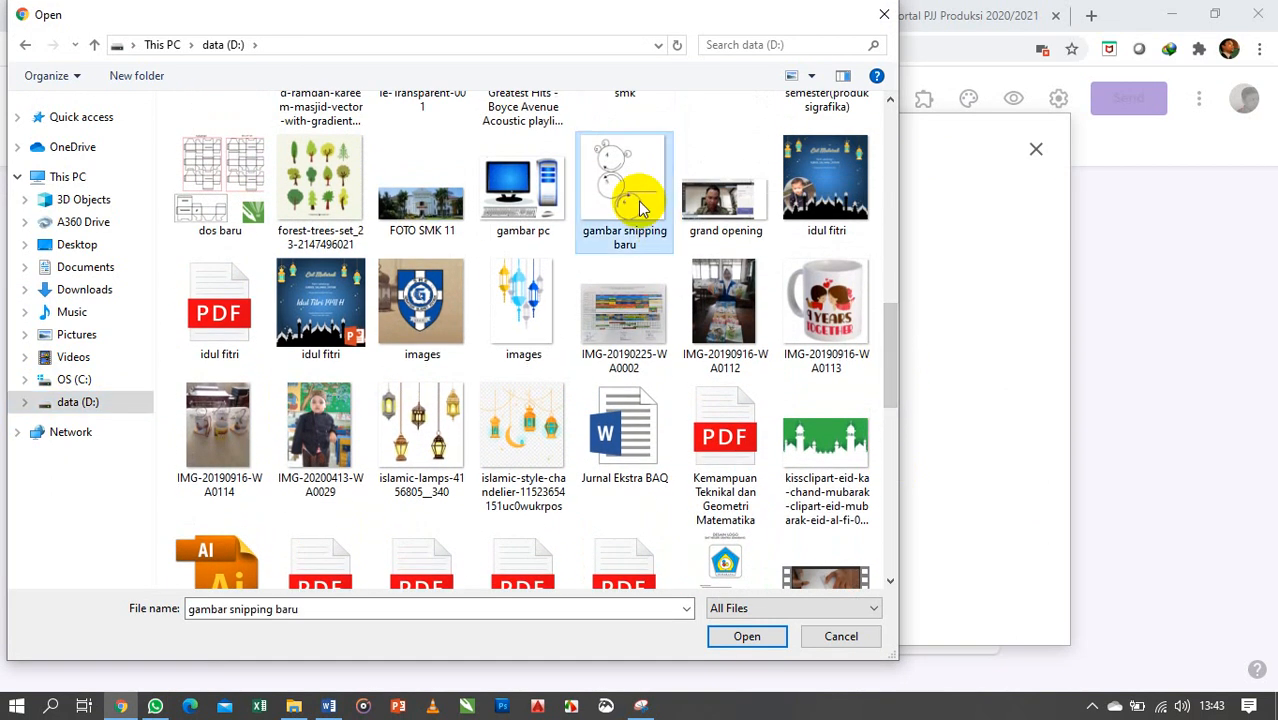
left_click(750, 640)
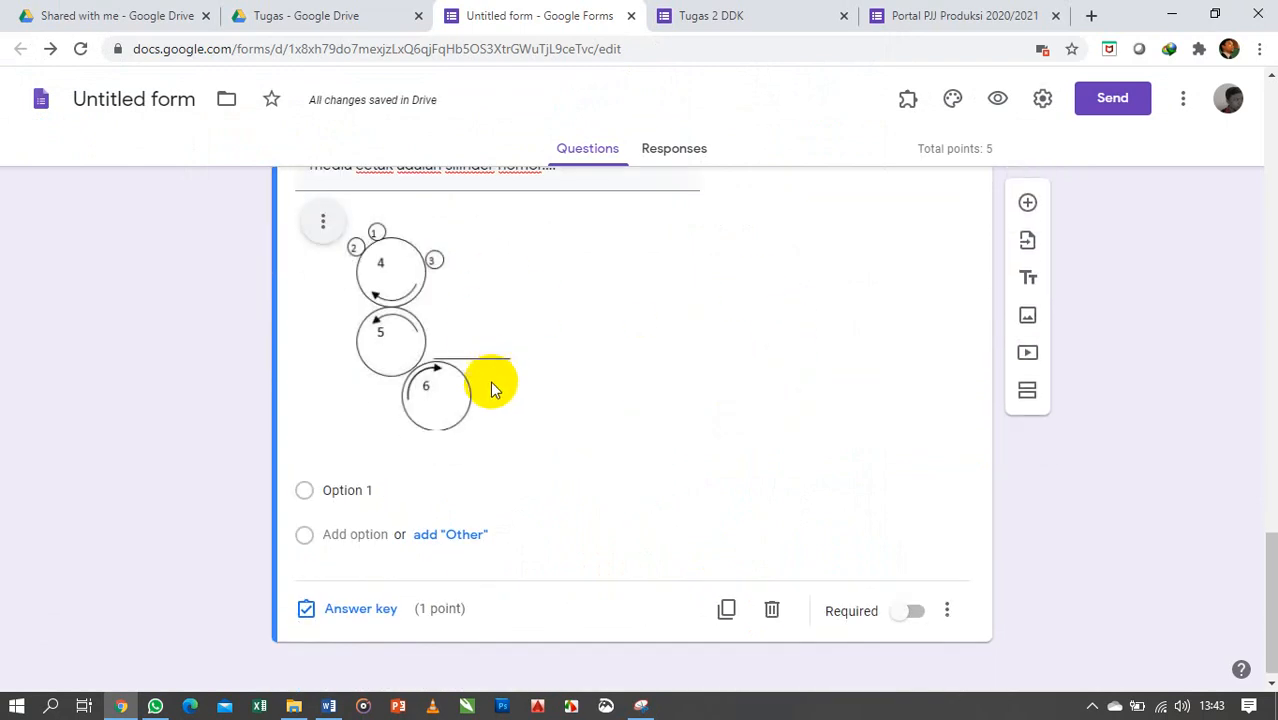
Step: Center-align the cylinder diagram image in the question
scroll(500, 395, "up", 3)
scroll(503, 397, "up", 7)
scroll(508, 395, "down", 9)
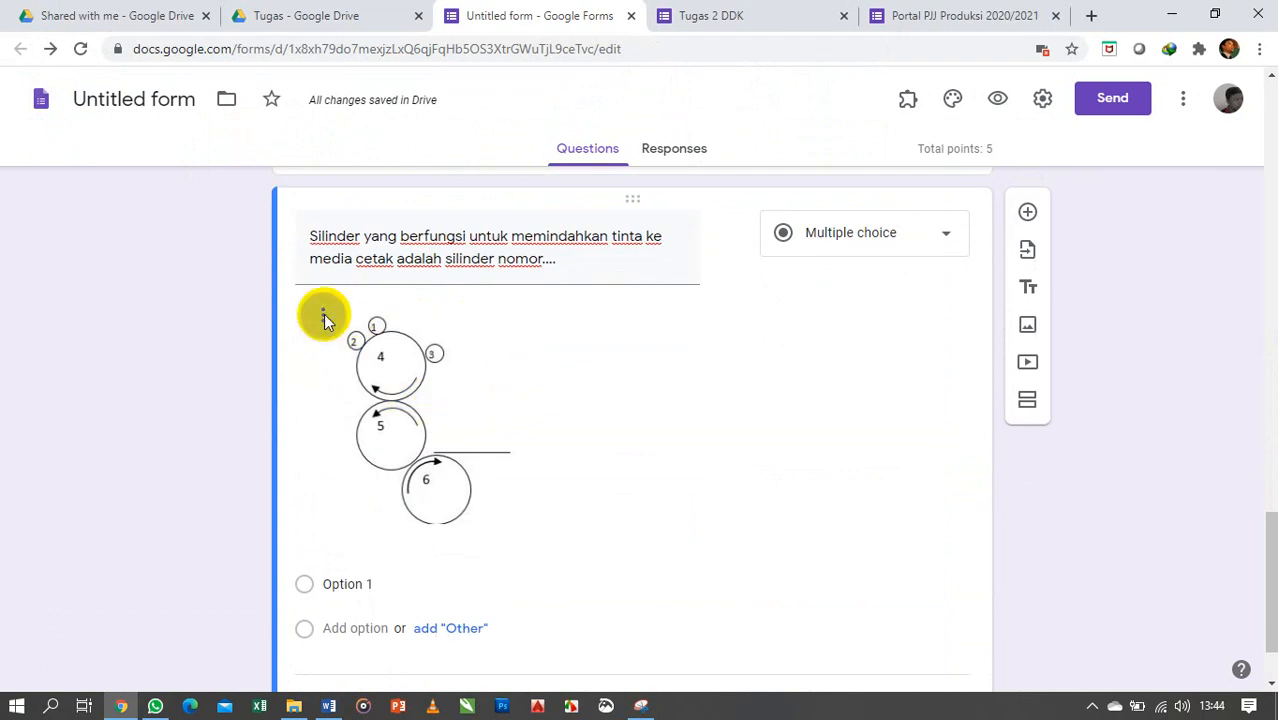
left_click(323, 316)
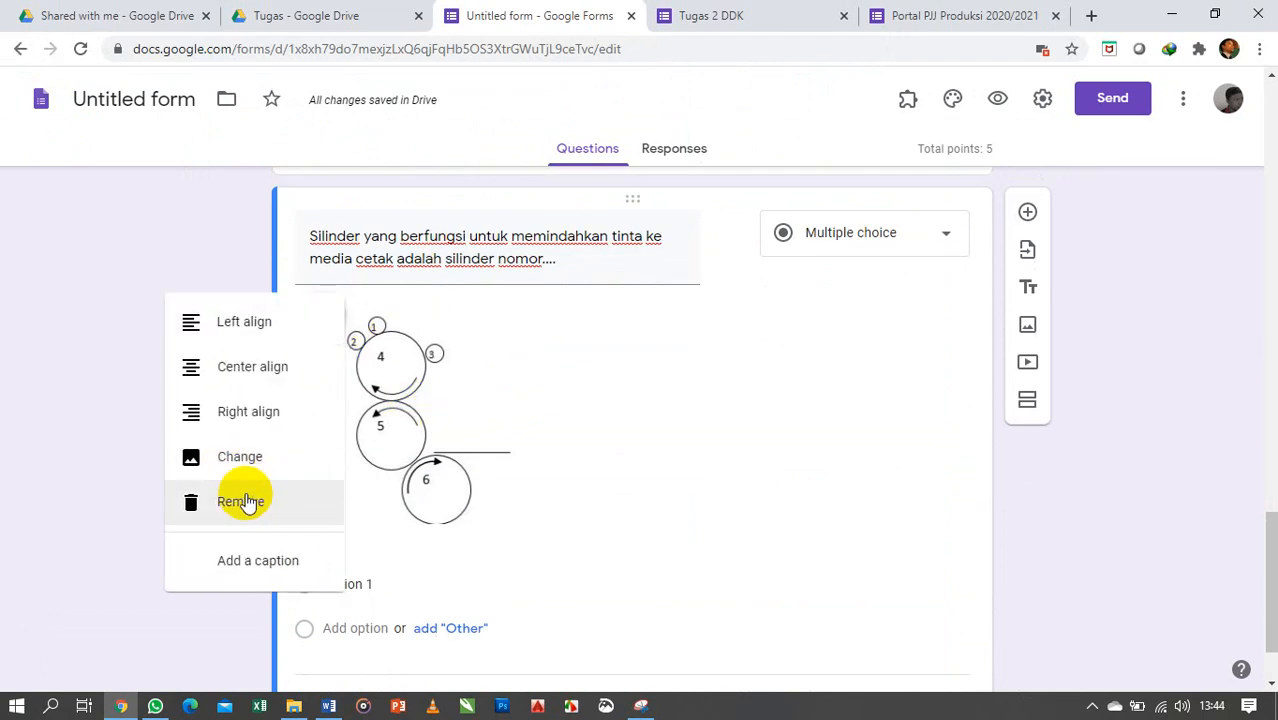
left_click(256, 370)
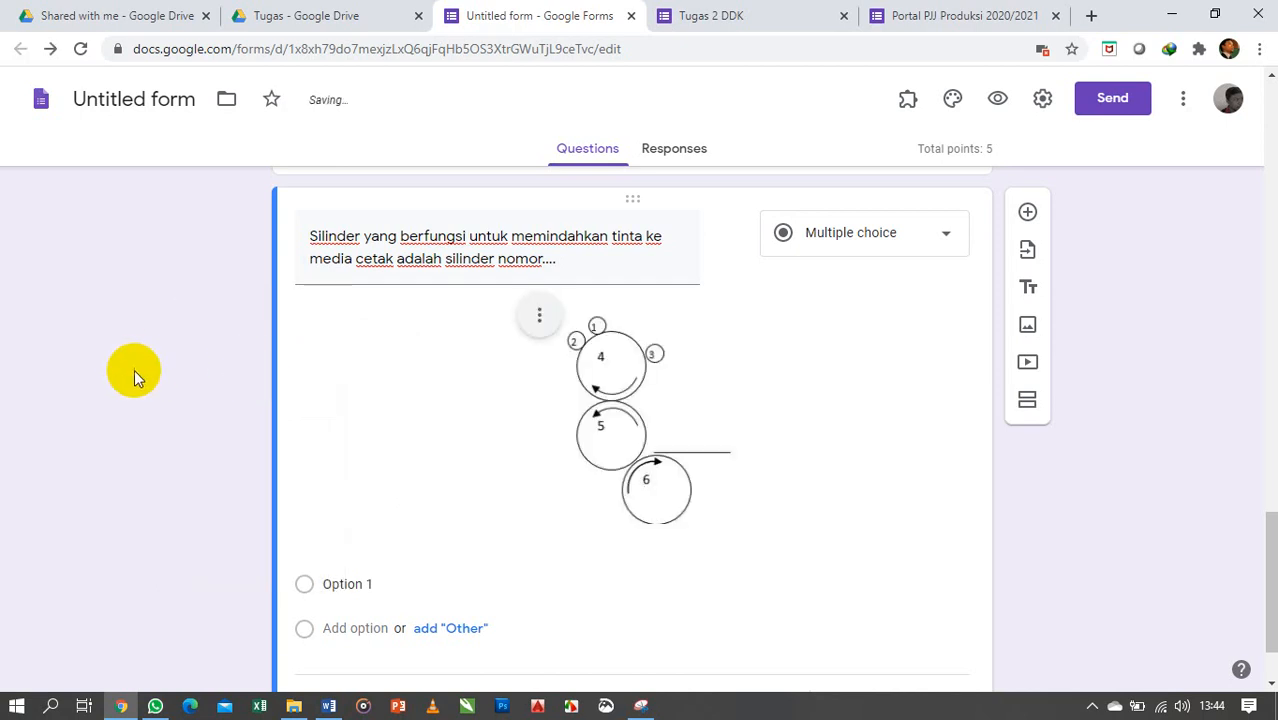
Step: Copy the answer options 2, 3, 4, 5 and 6 from the Word document into the cylinder question's options
scroll(138, 375, "down", 2)
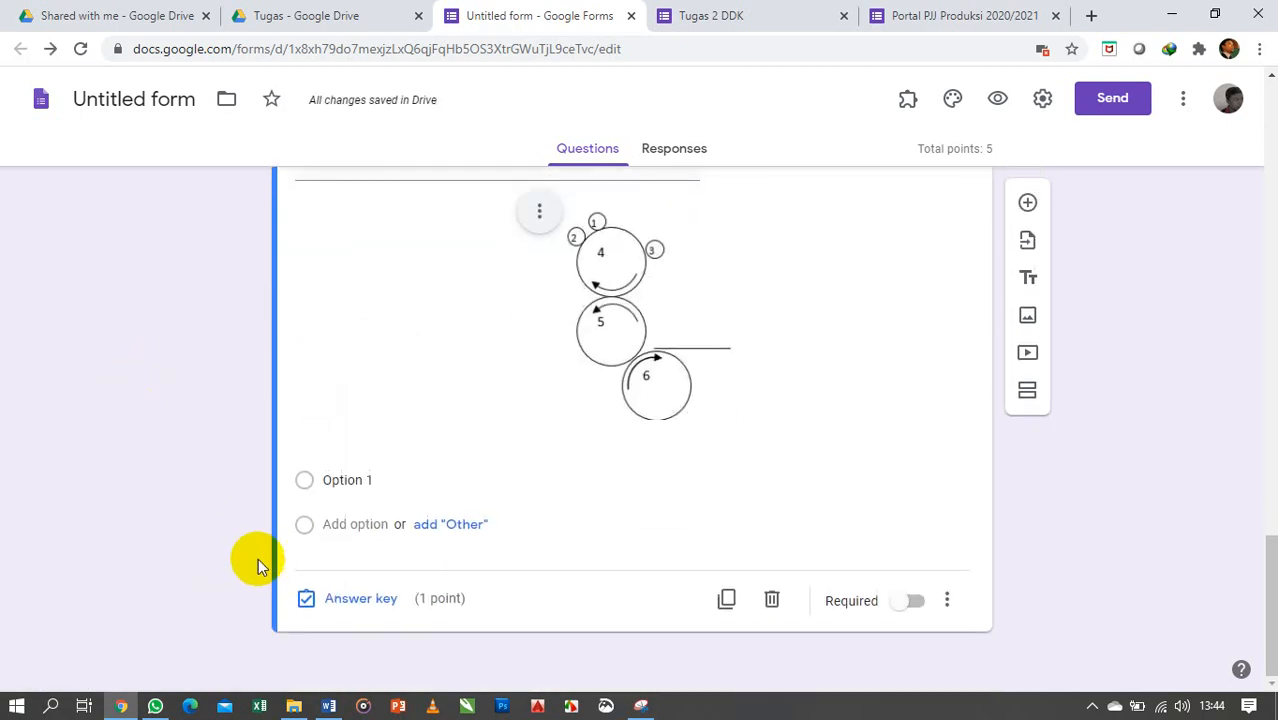
left_click(329, 706)
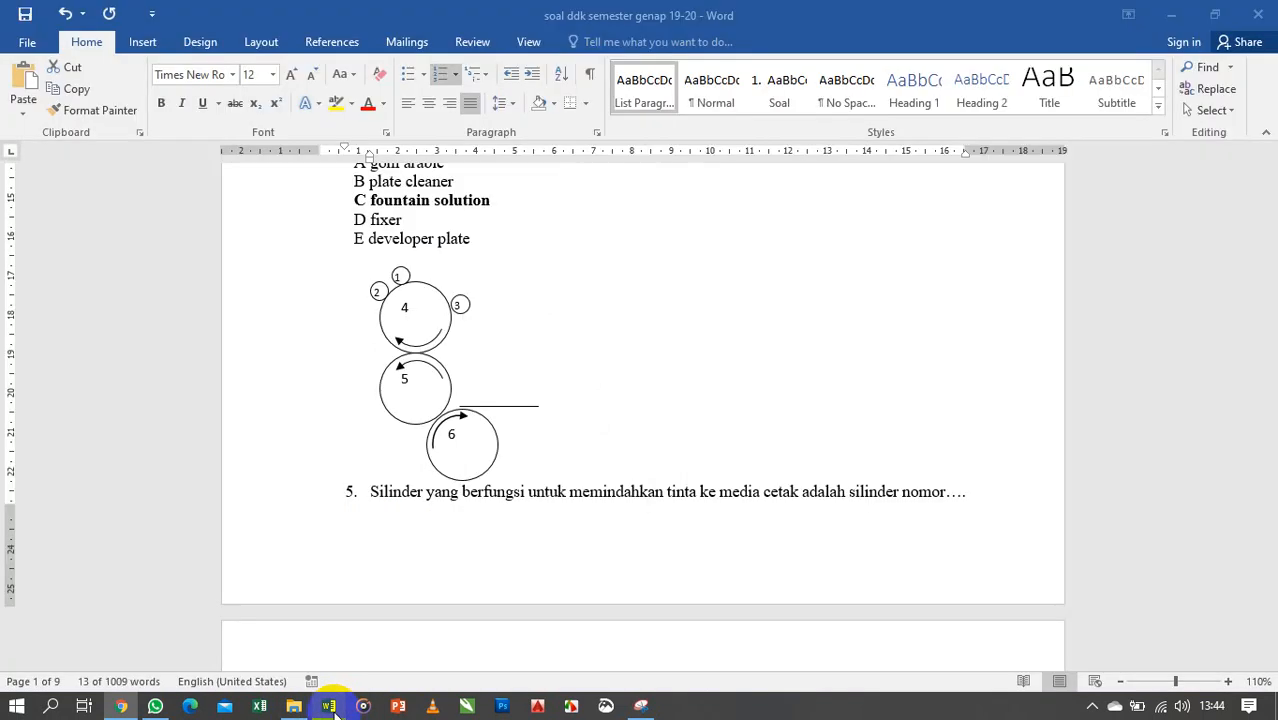
scroll(428, 480, "down", 6)
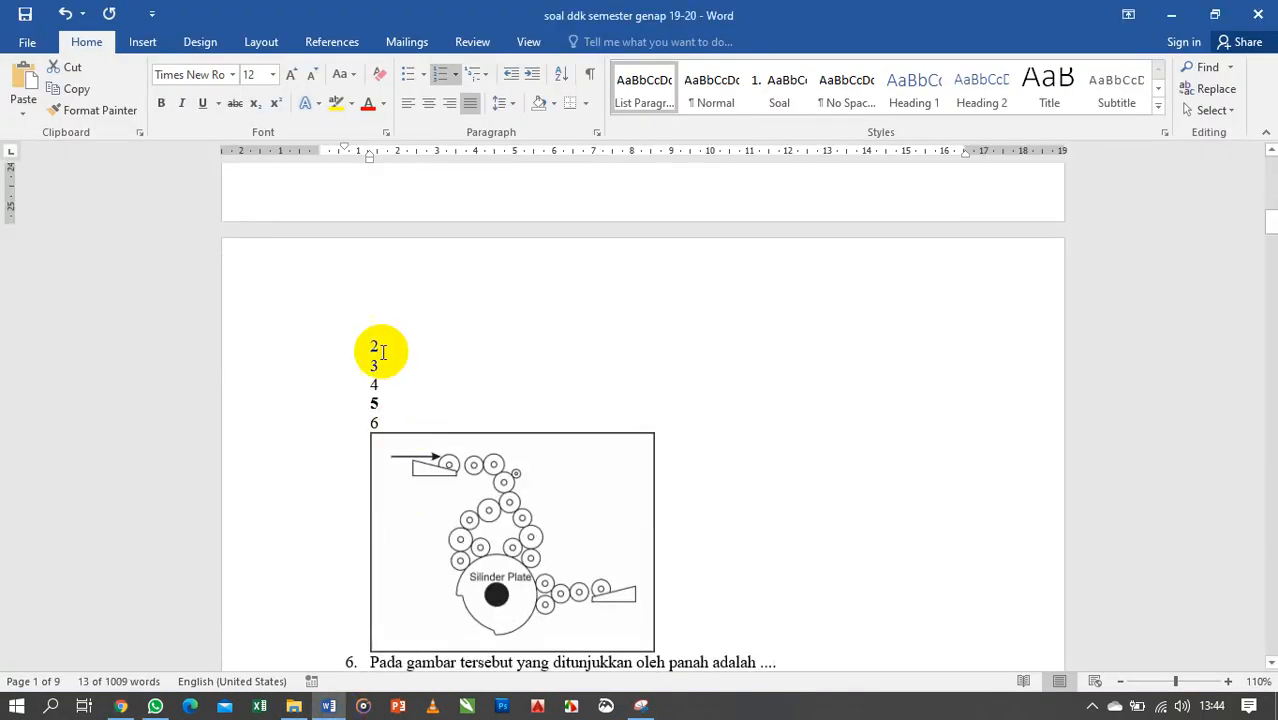
left_click_drag(371, 345, 399, 410)
key("ctrl+c")
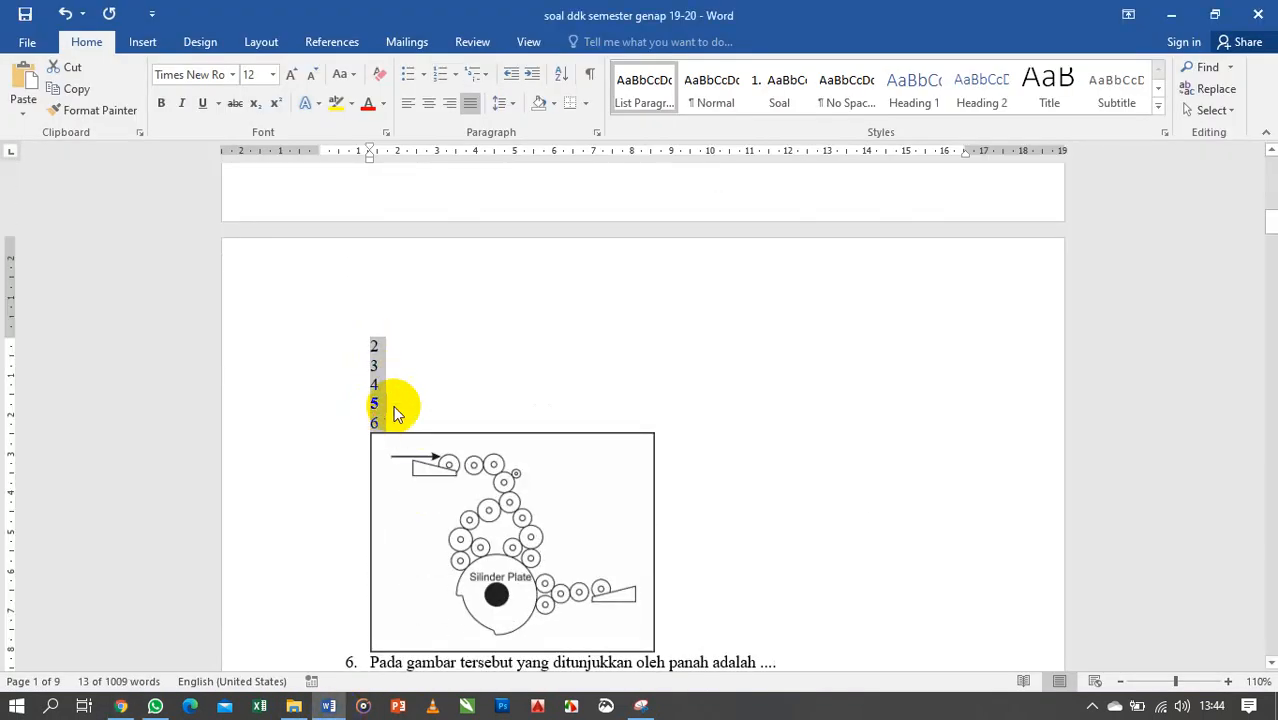
left_click(122, 706)
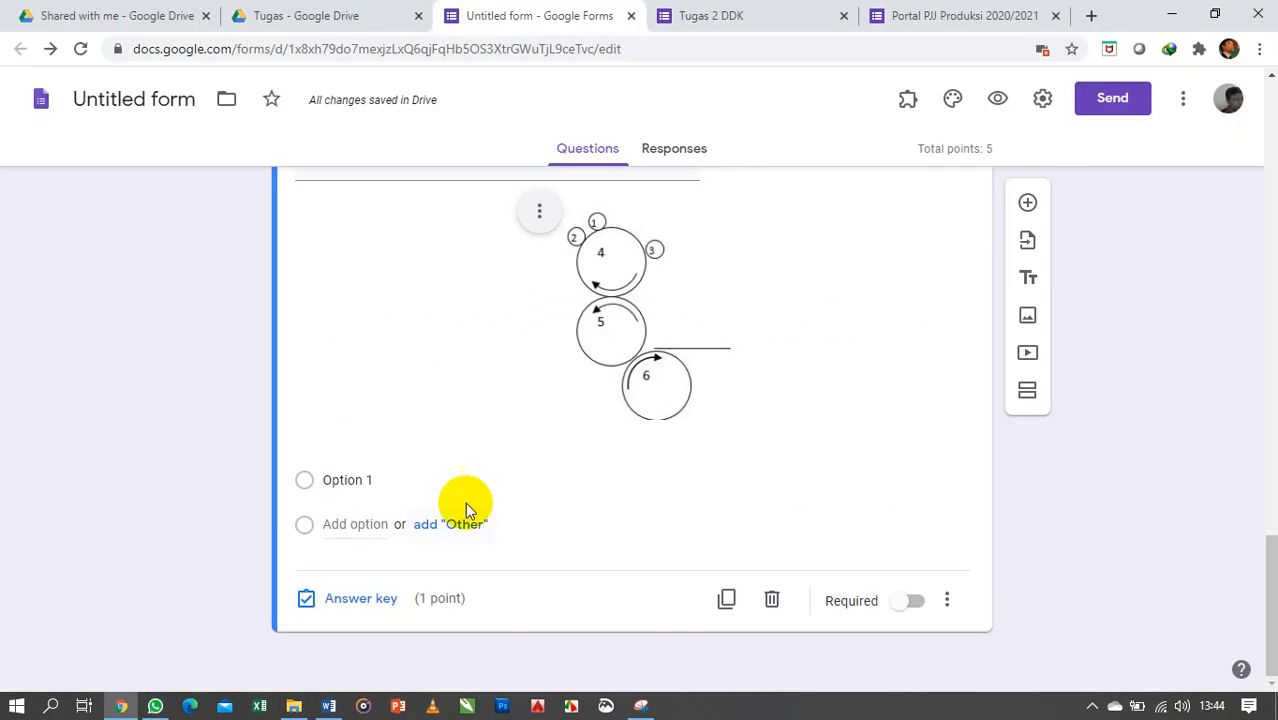
left_click(399, 485)
key("ctrl+v")
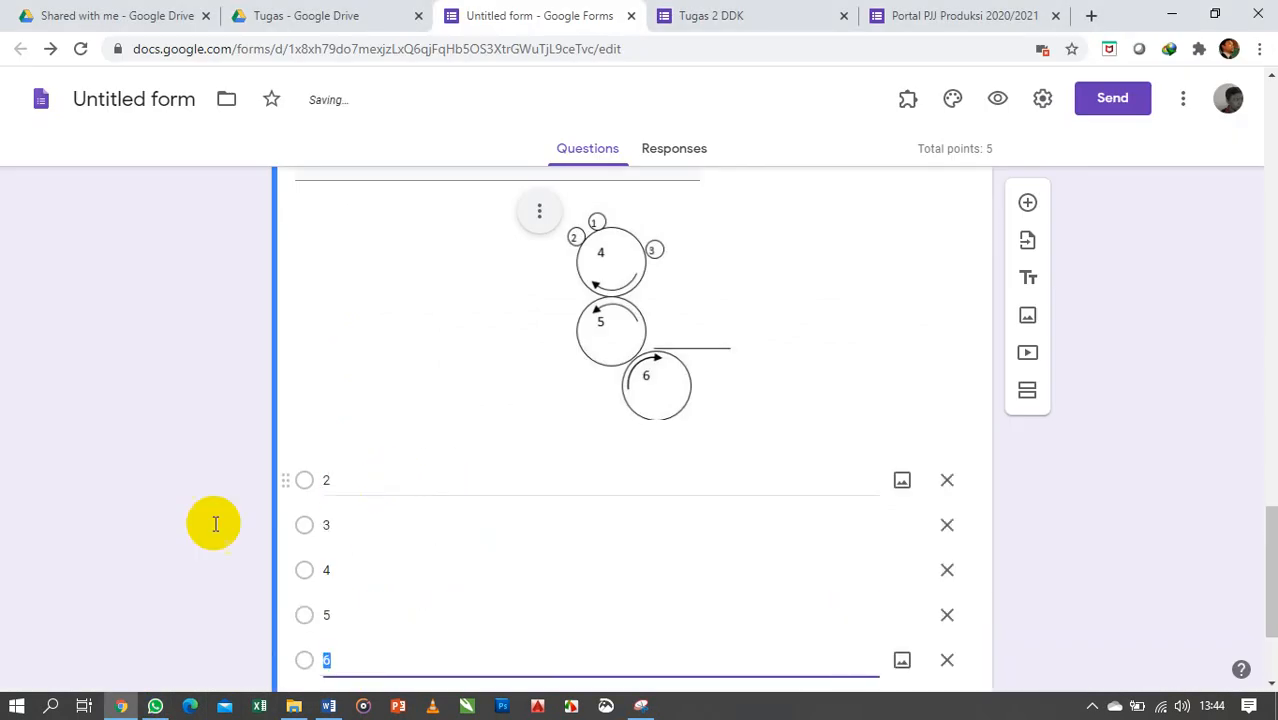
Step: Set 5 as the correct answer in the cylinder question's answer key and make the question required
left_click(328, 706)
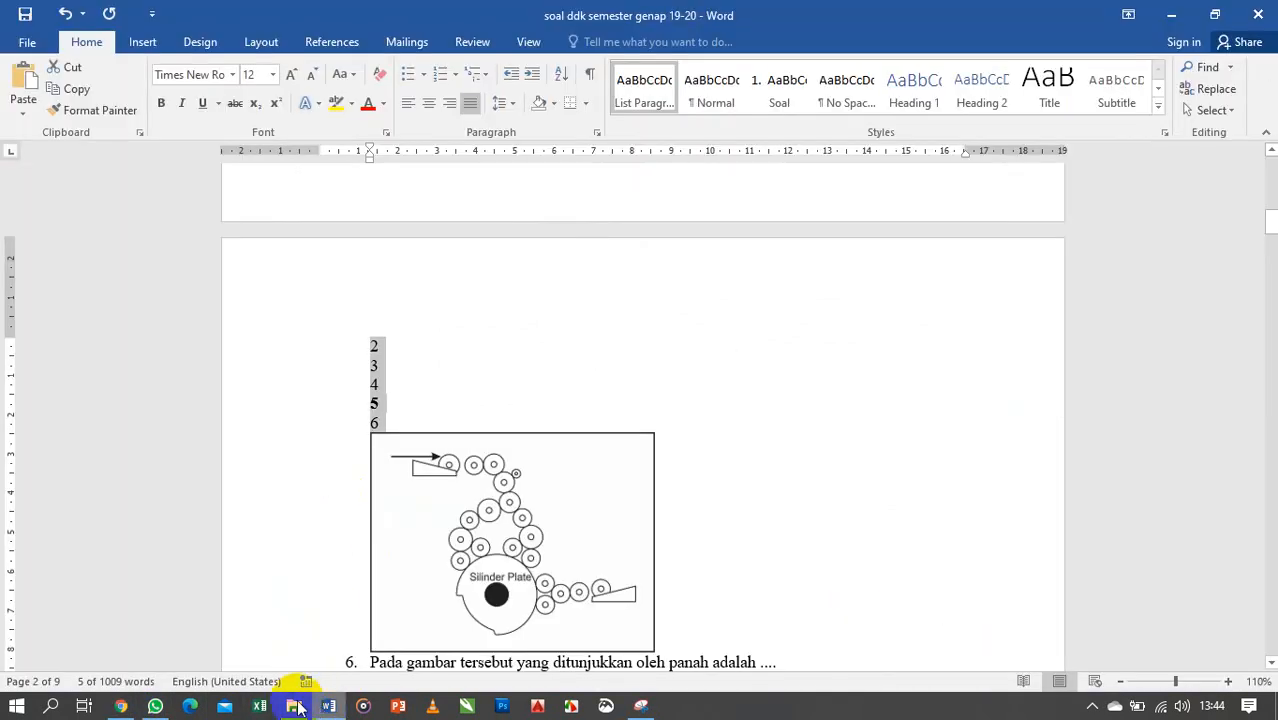
left_click(122, 706)
scroll(365, 477, "down", 2)
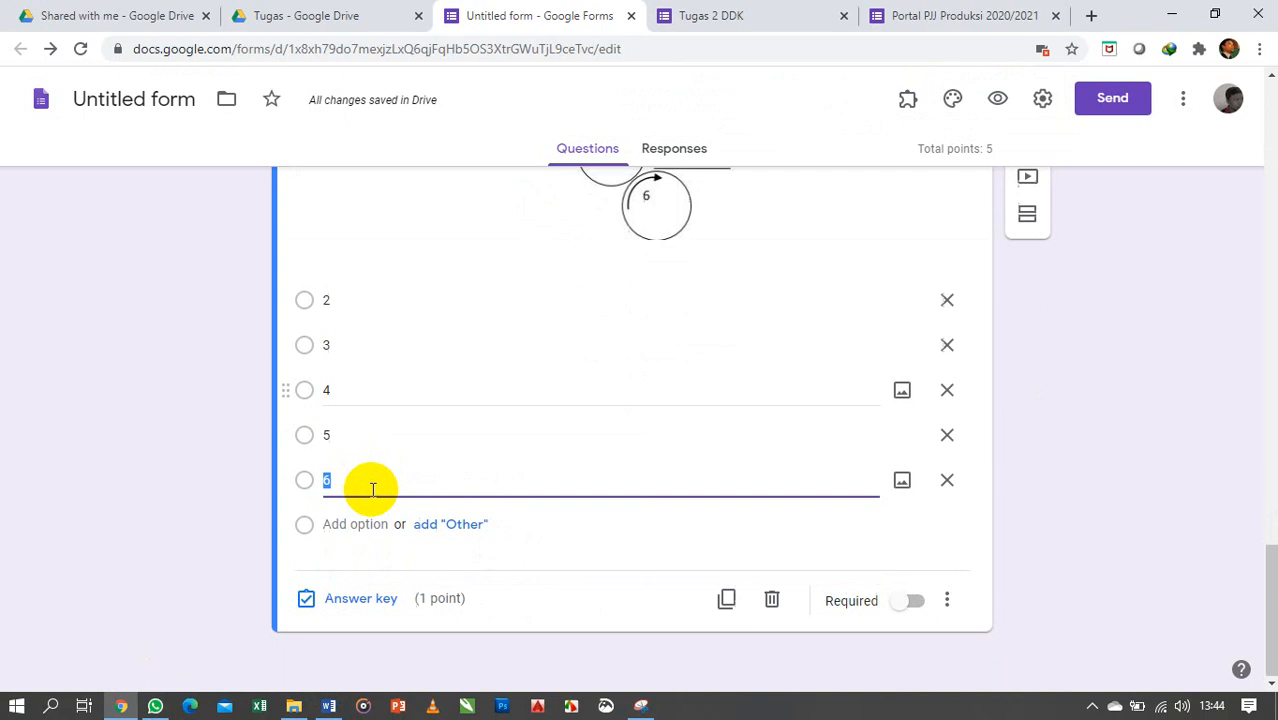
left_click(339, 600)
scroll(428, 505, "down", 3)
scroll(428, 505, "down", 1)
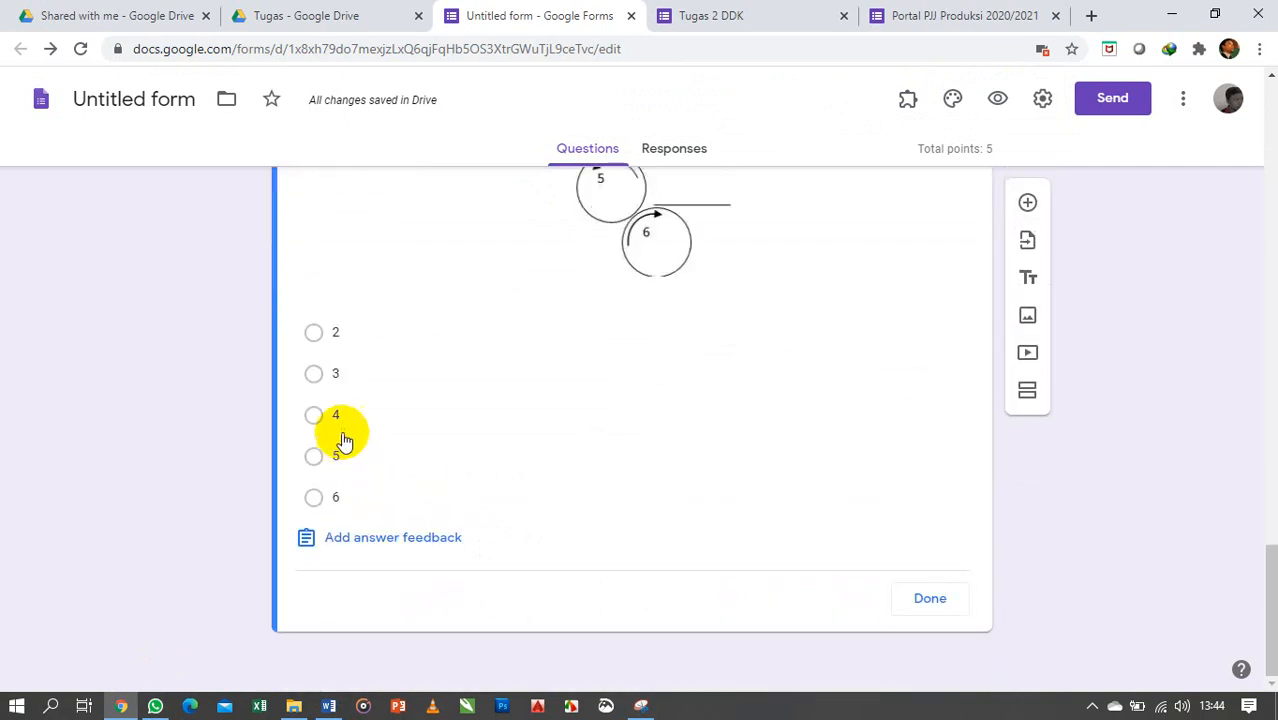
left_click(336, 456)
scroll(927, 305, "up", 3)
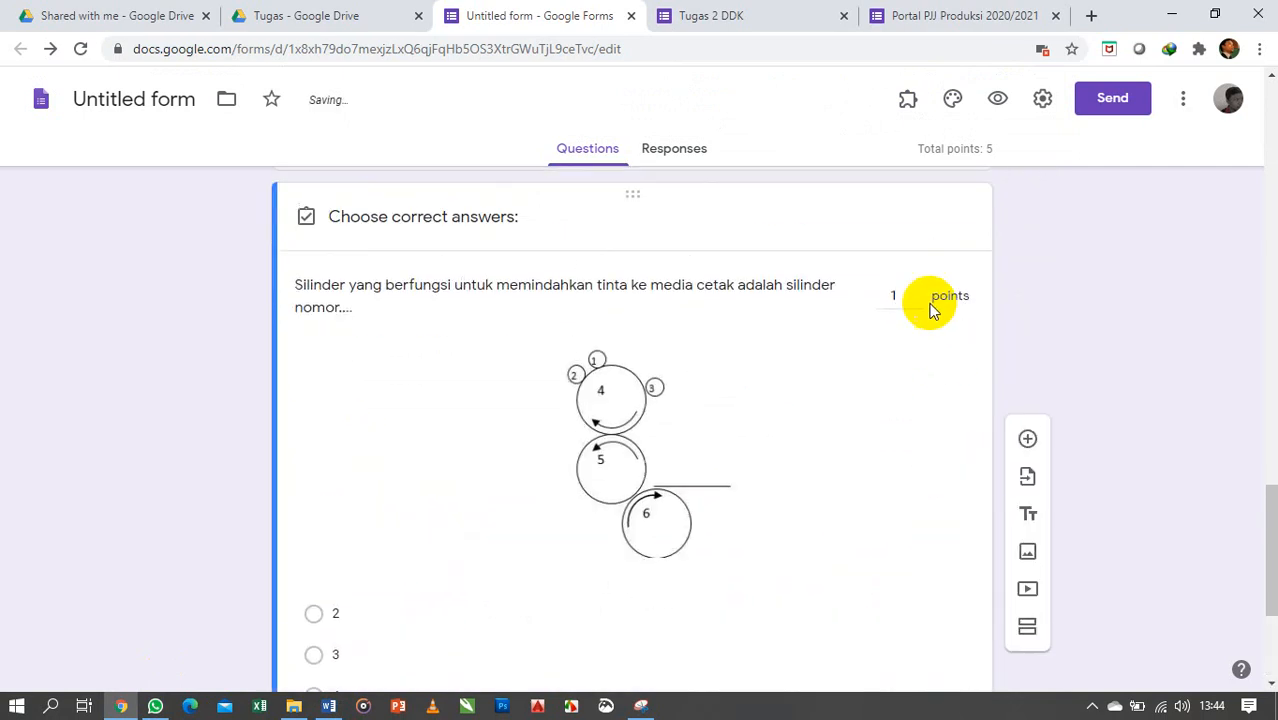
scroll(973, 428, "down", 3)
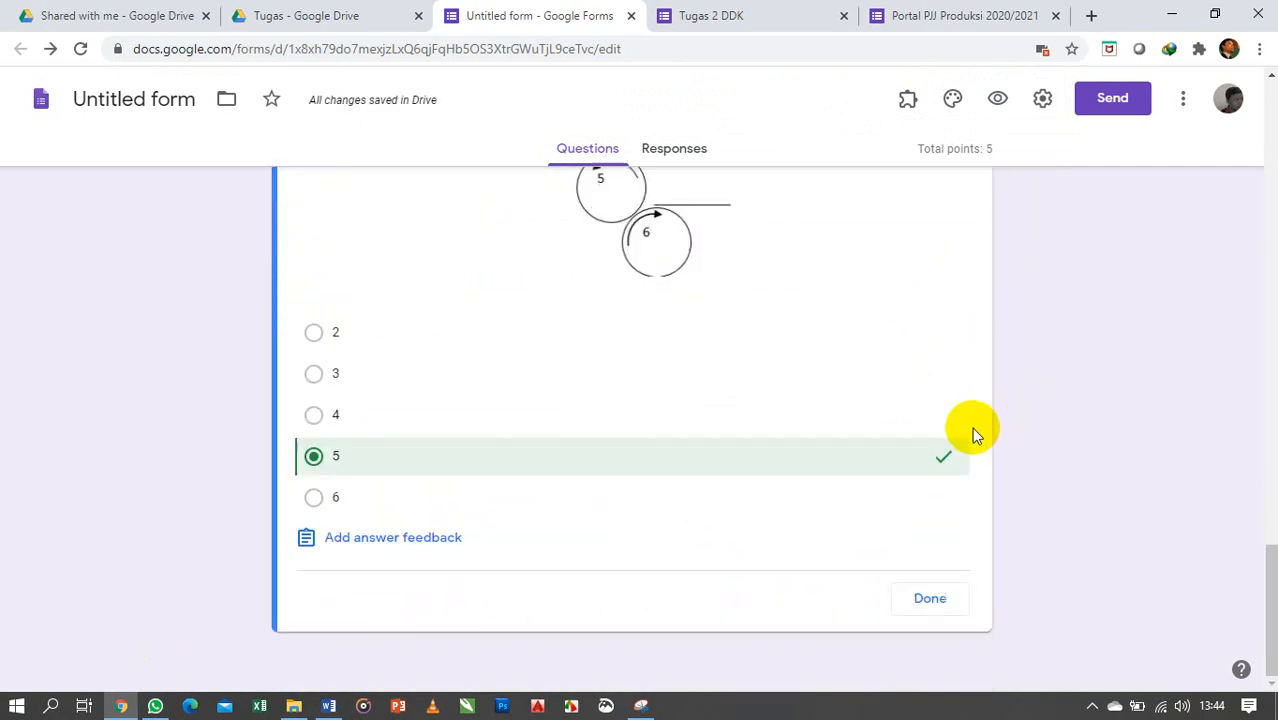
left_click(931, 599)
scroll(905, 617, "down", 3)
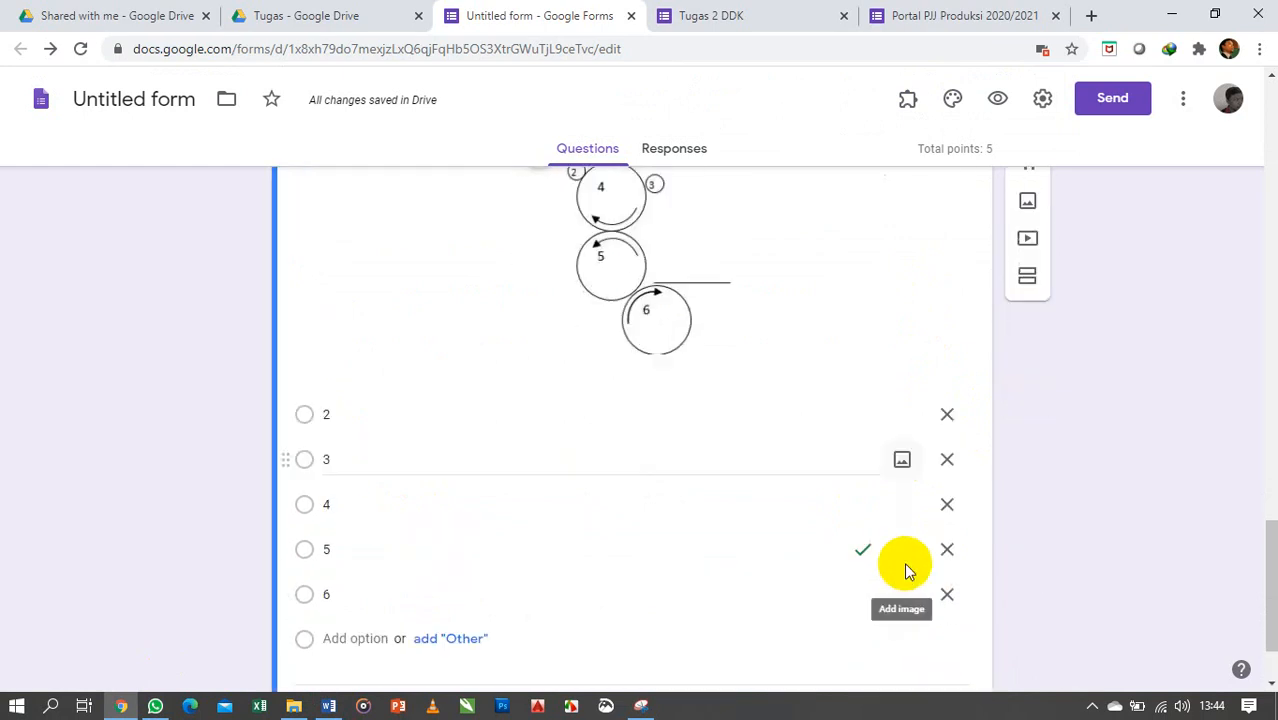
left_click(915, 603)
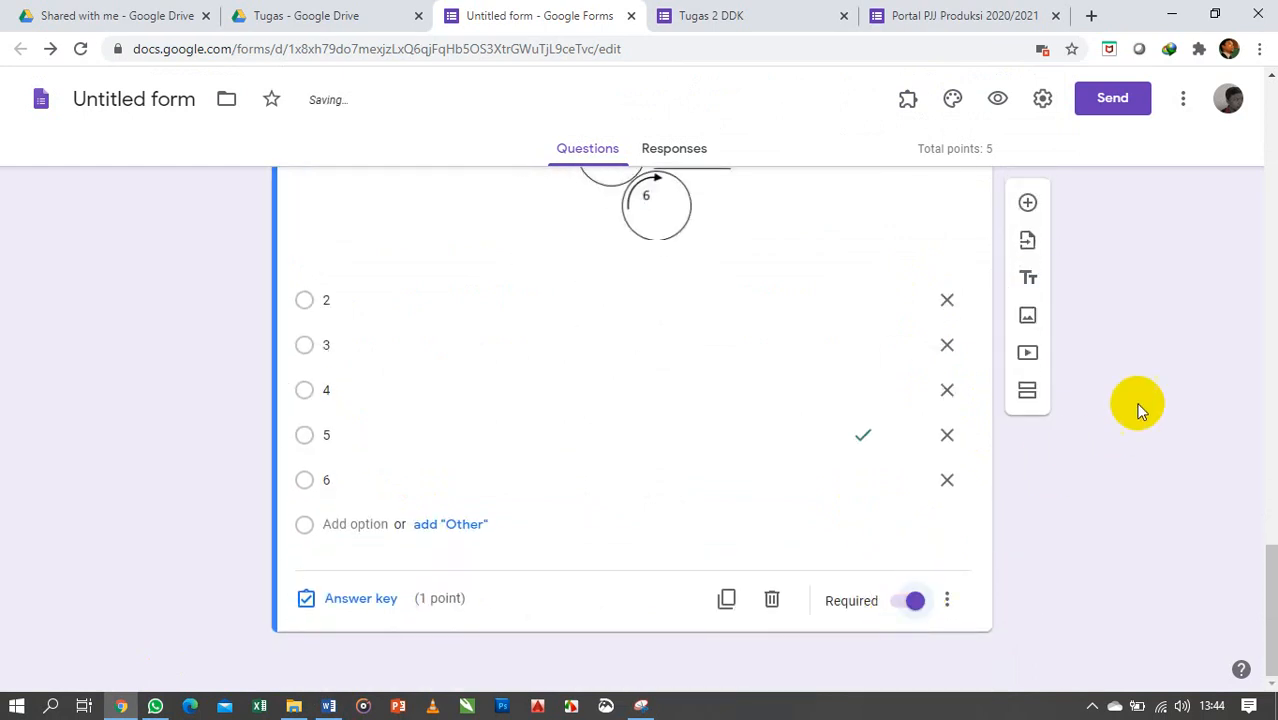
Step: Add a new multiple-choice question after the cylinder question with the text "Gambar berikut merupakan bahan foil adalah...."
scroll(1155, 391, "up", 3)
scroll(1160, 393, "up", 10)
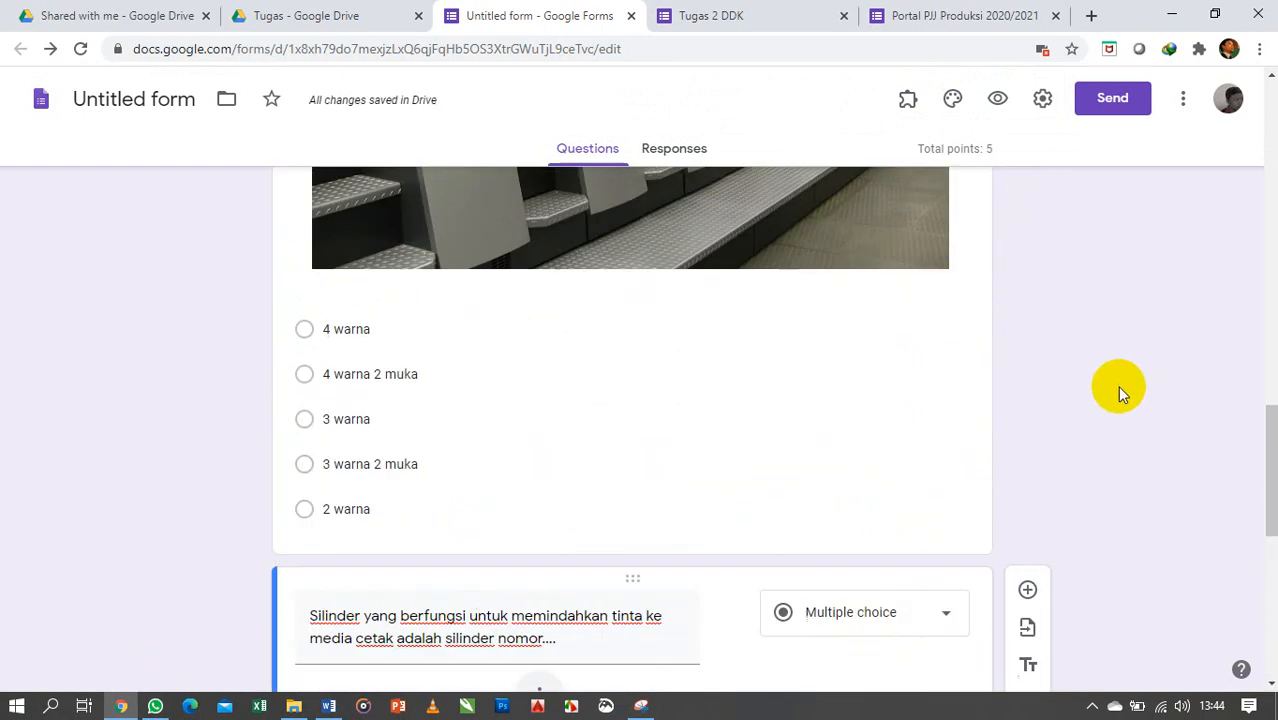
scroll(1110, 391, "up", 4)
scroll(1110, 391, "down", 15)
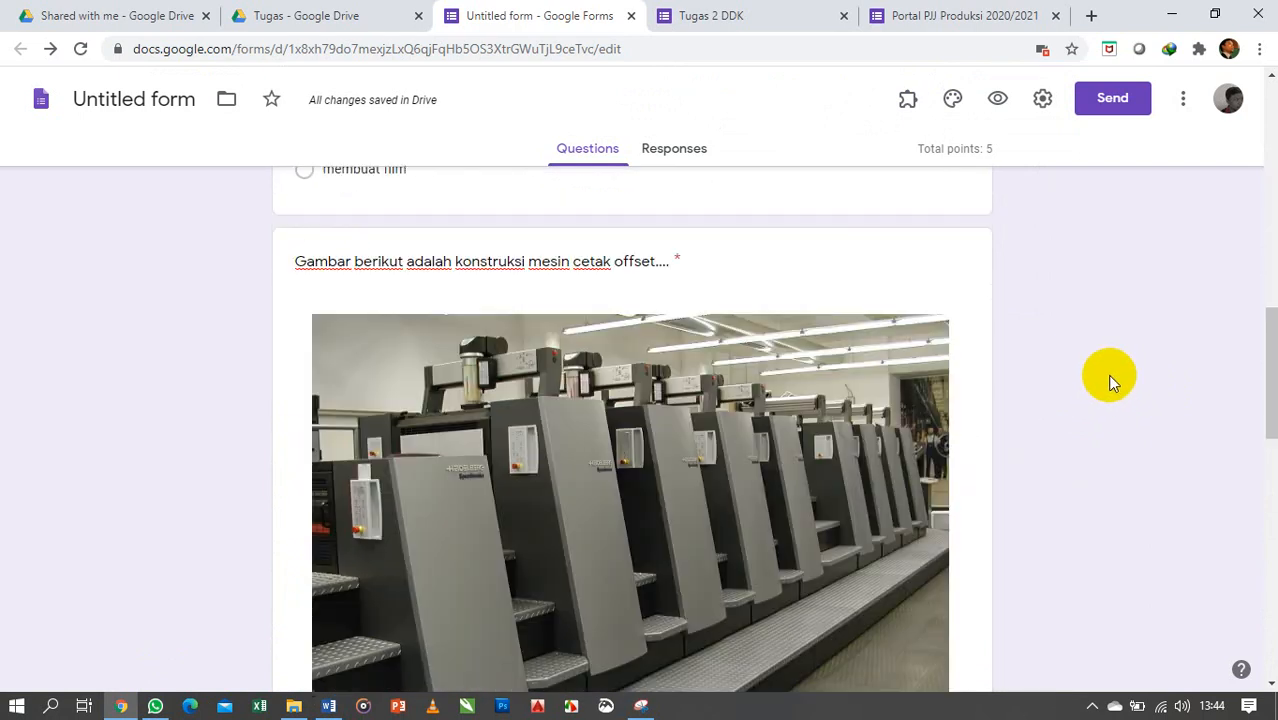
scroll(1110, 390, "up", 4)
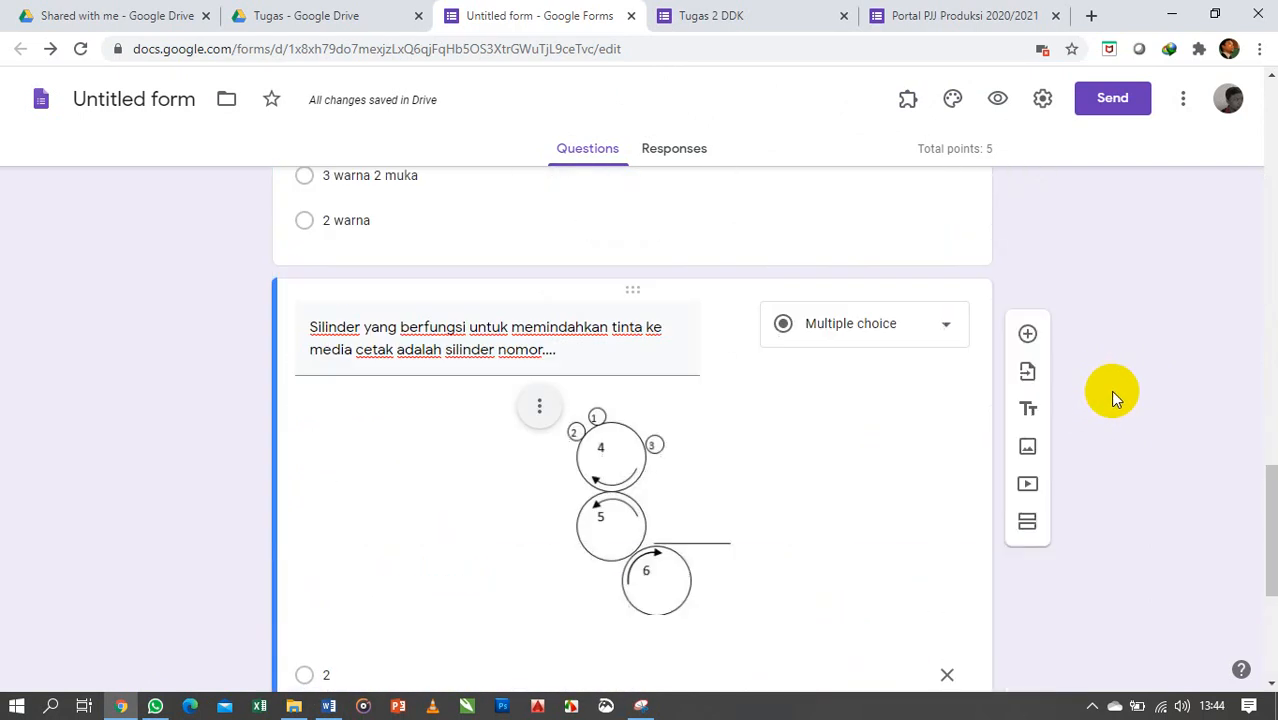
scroll(1115, 311, "down", 1)
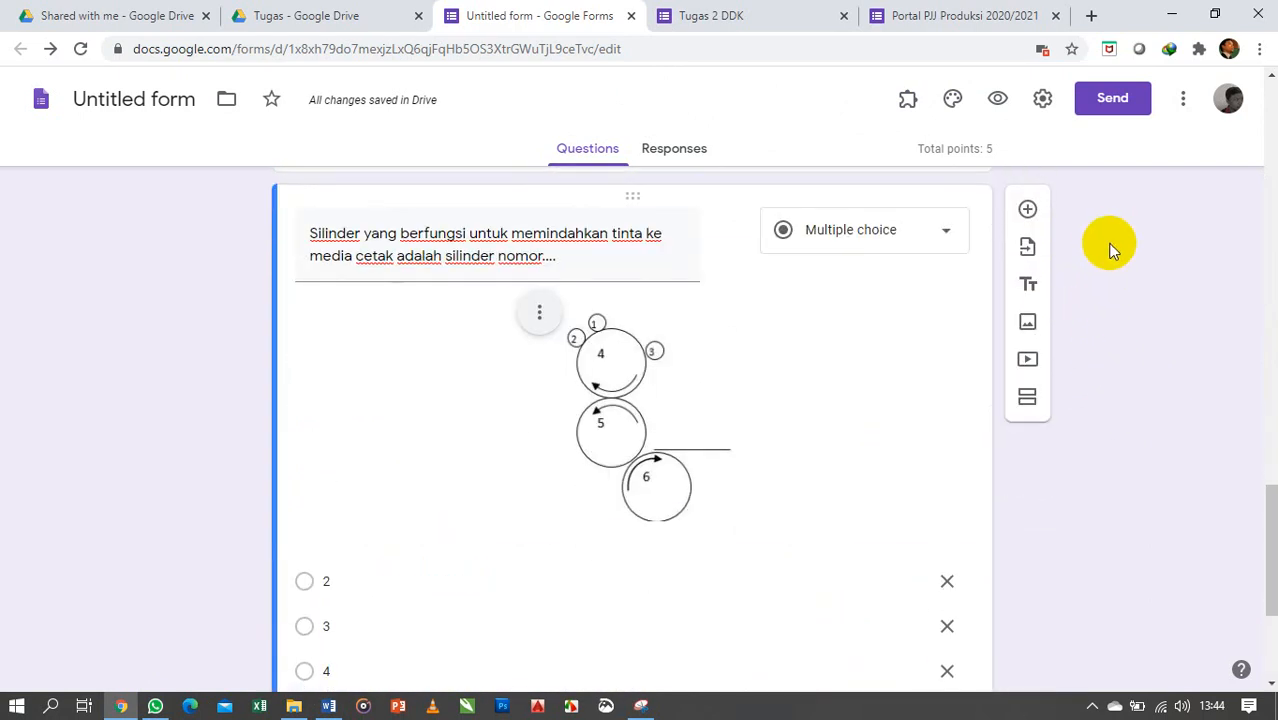
left_click(1027, 213)
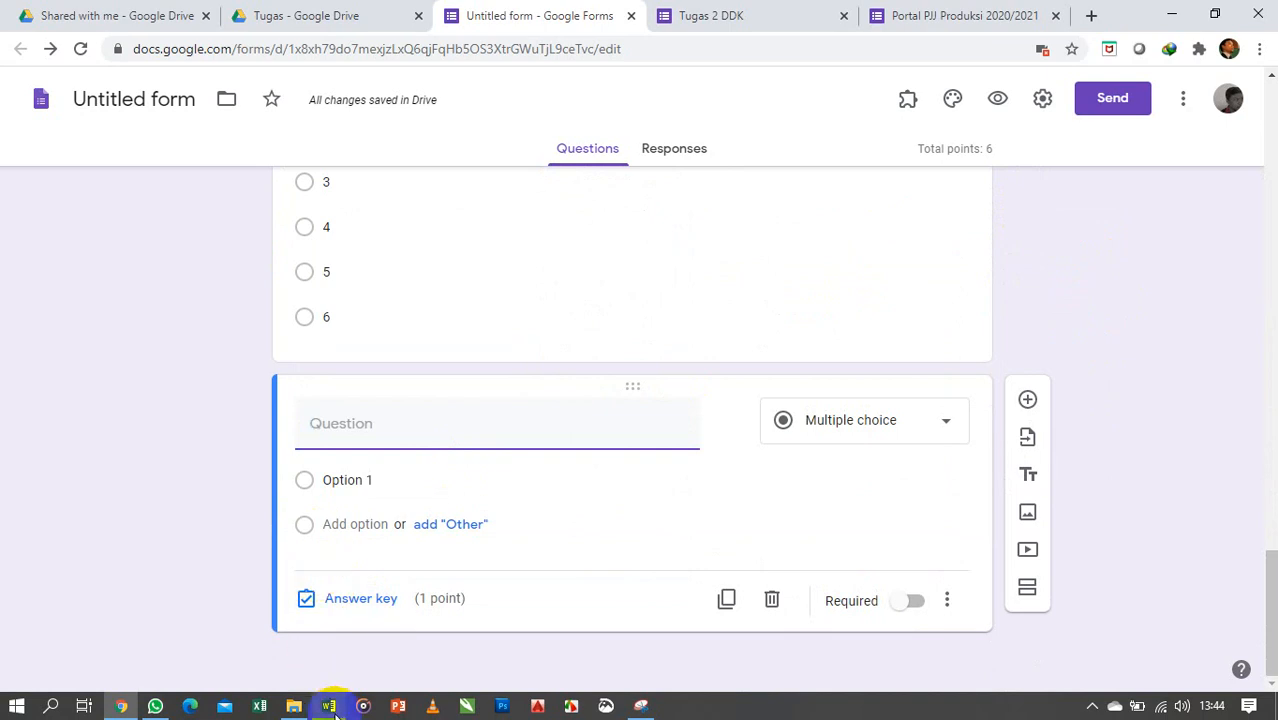
left_click(367, 423)
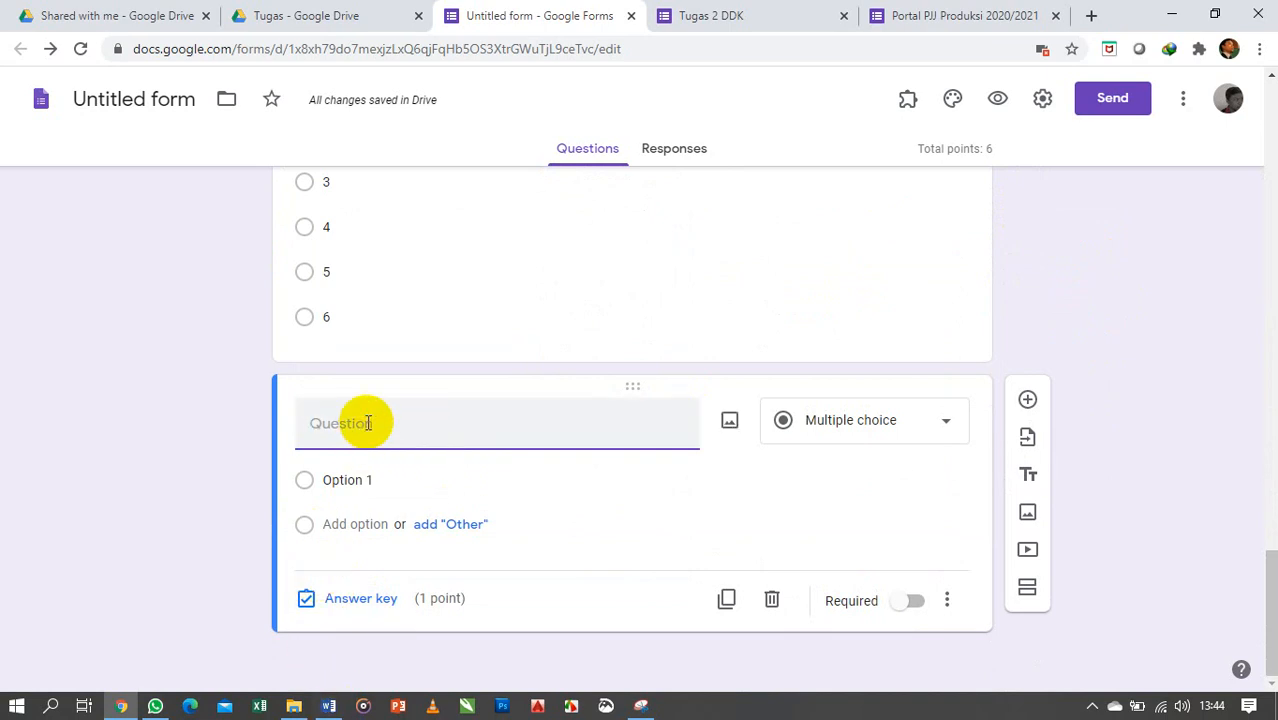
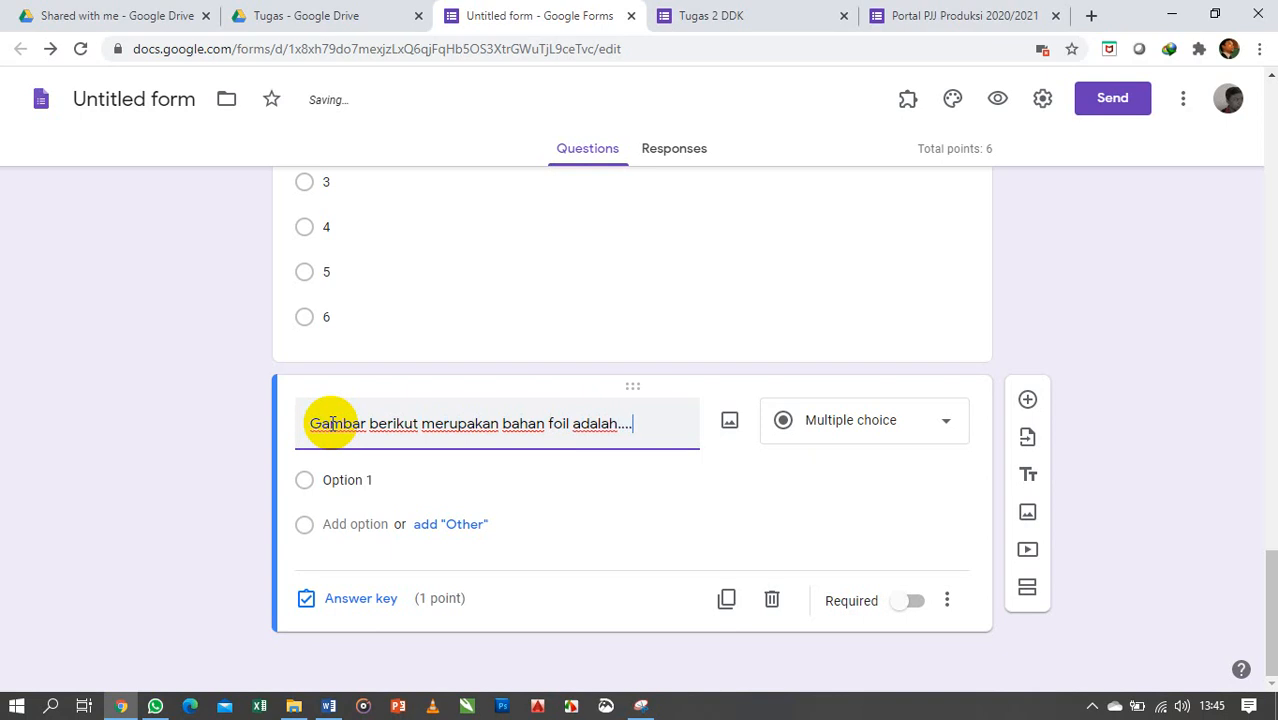
Step: Open Google image search to add a picture to Option 1 of the foil question
left_click(360, 480)
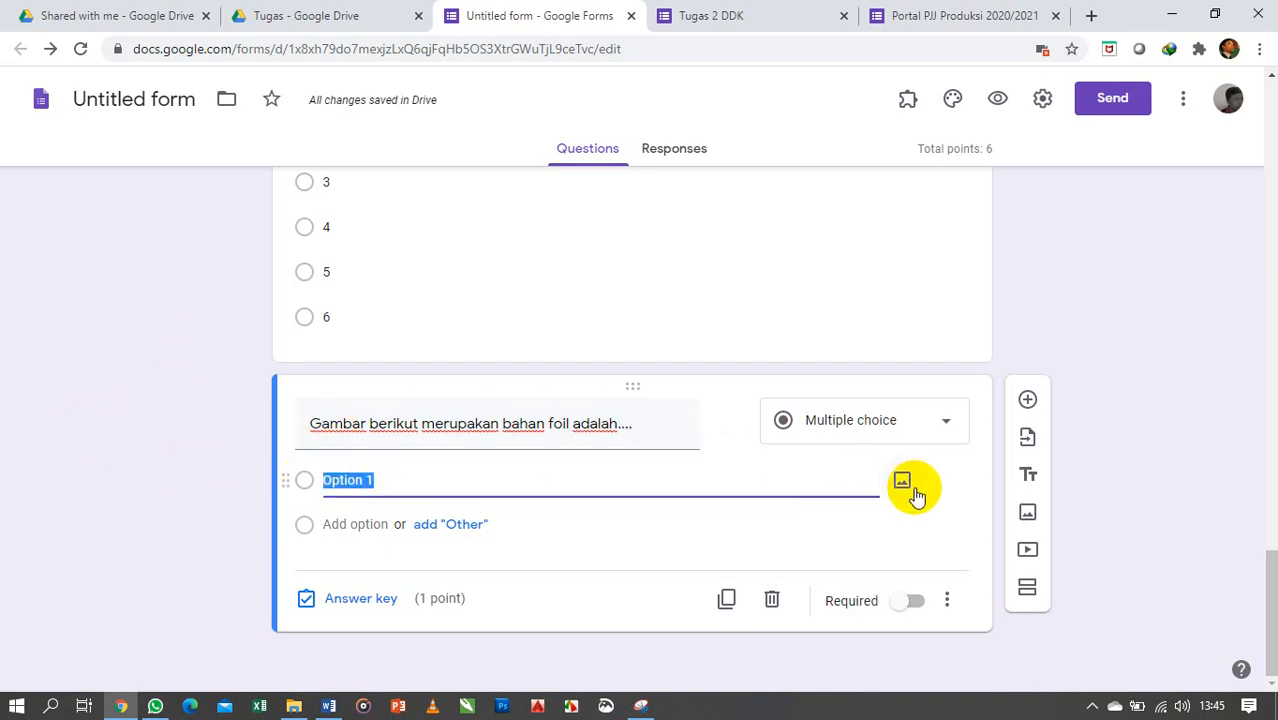
left_click(165, 520)
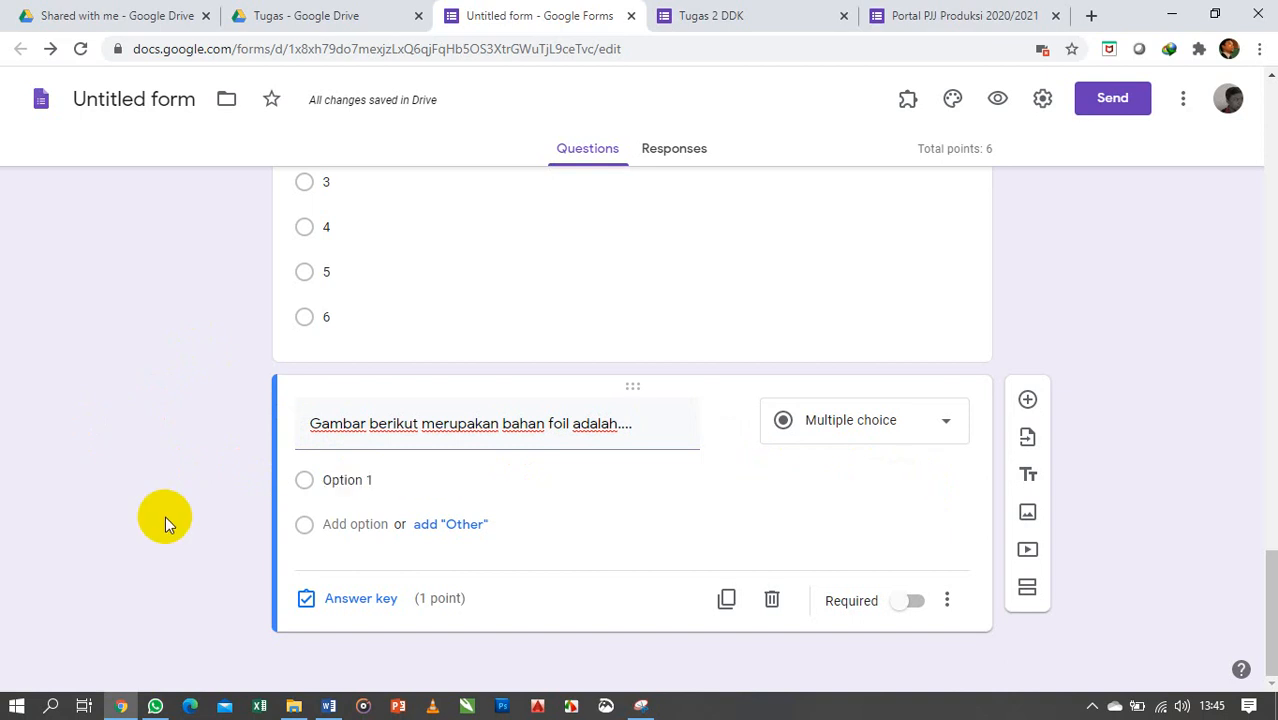
left_click(345, 478)
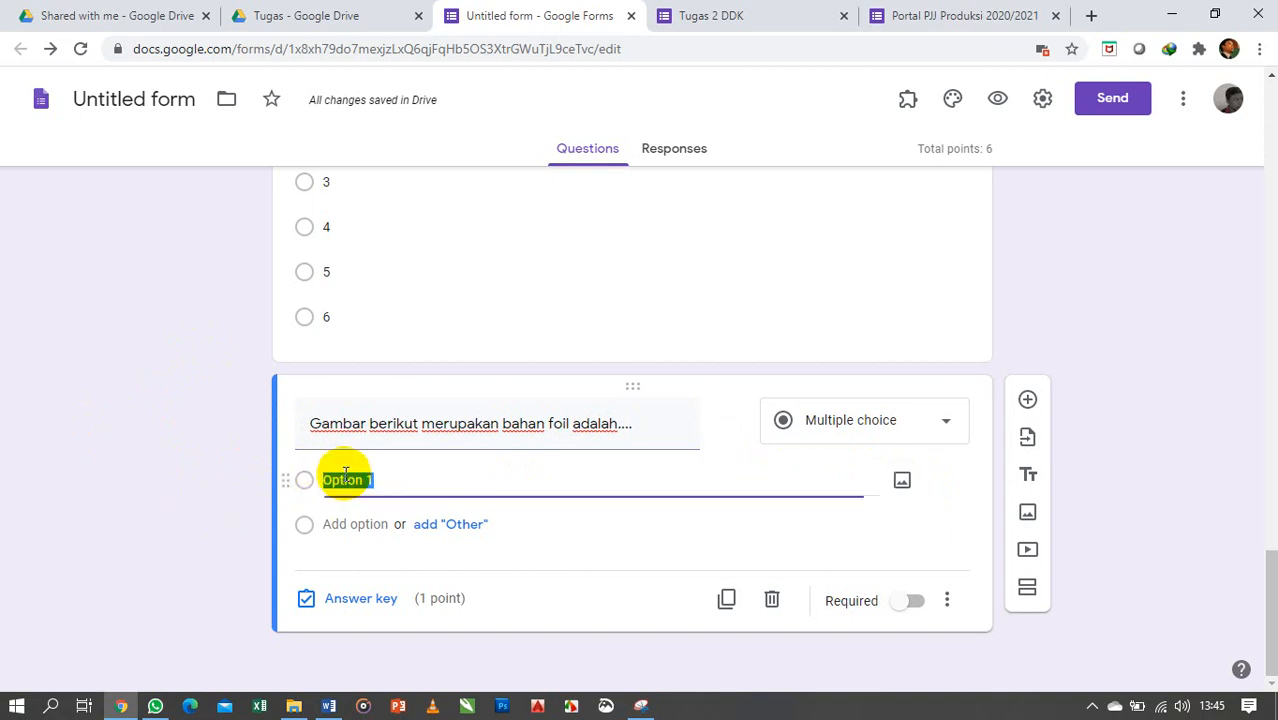
left_click(902, 482)
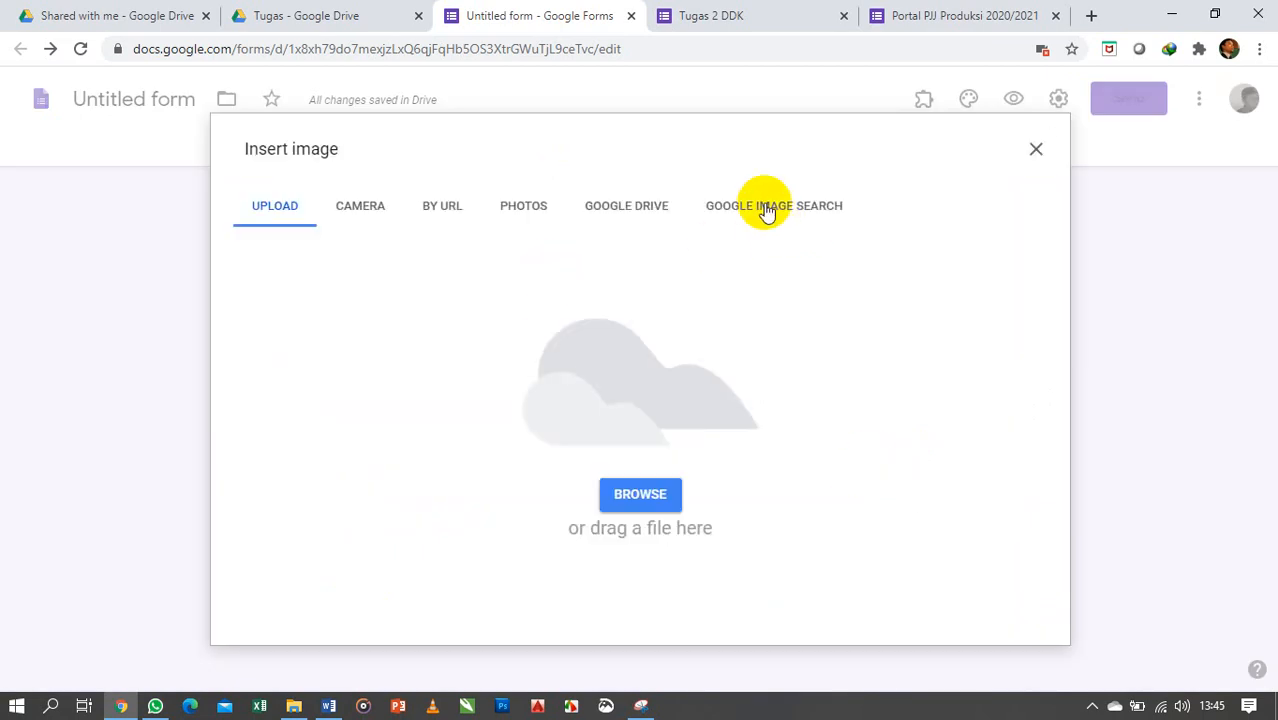
left_click(766, 210)
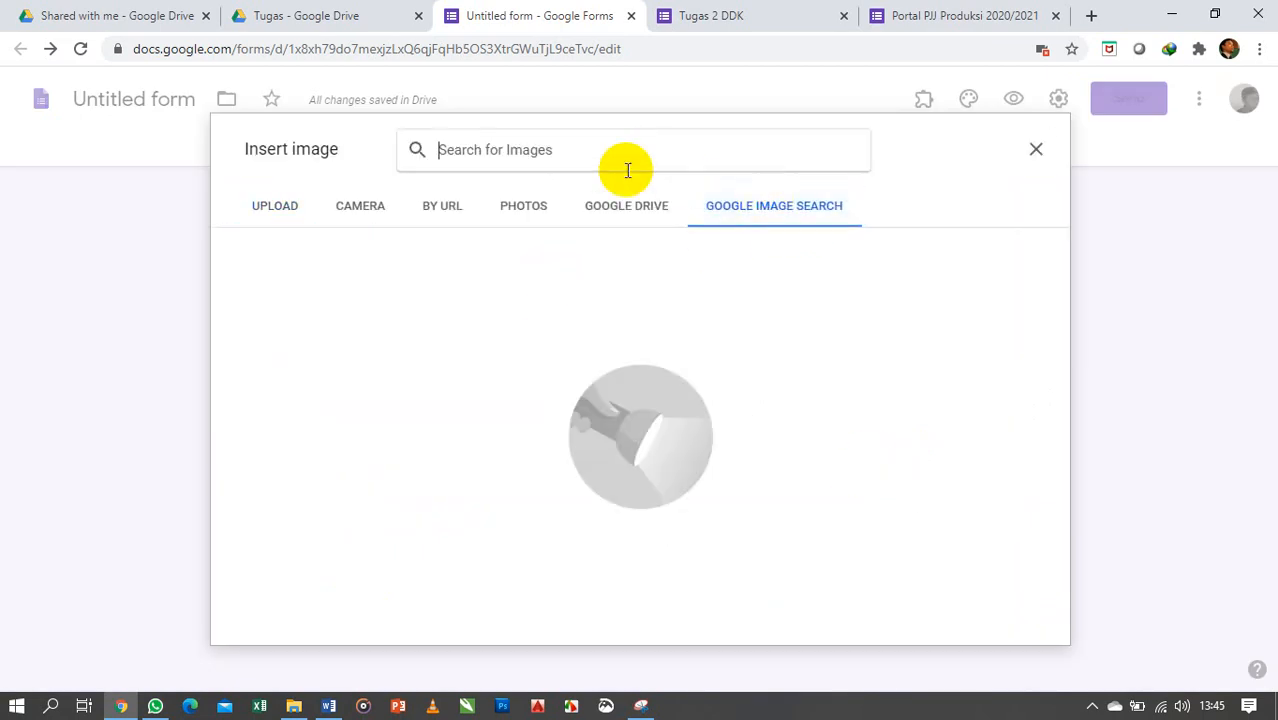
Step: Search Google images for "foil" and browse the results for a suitable picture
type("foil")
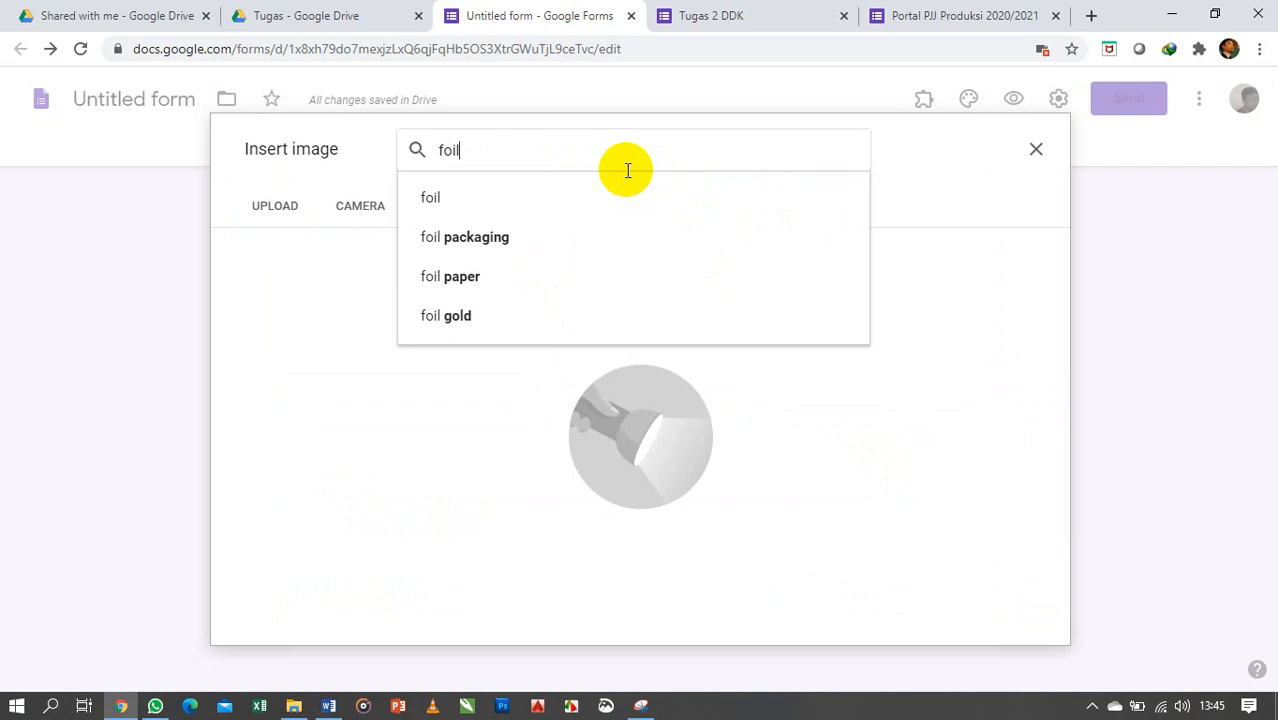
key("Return")
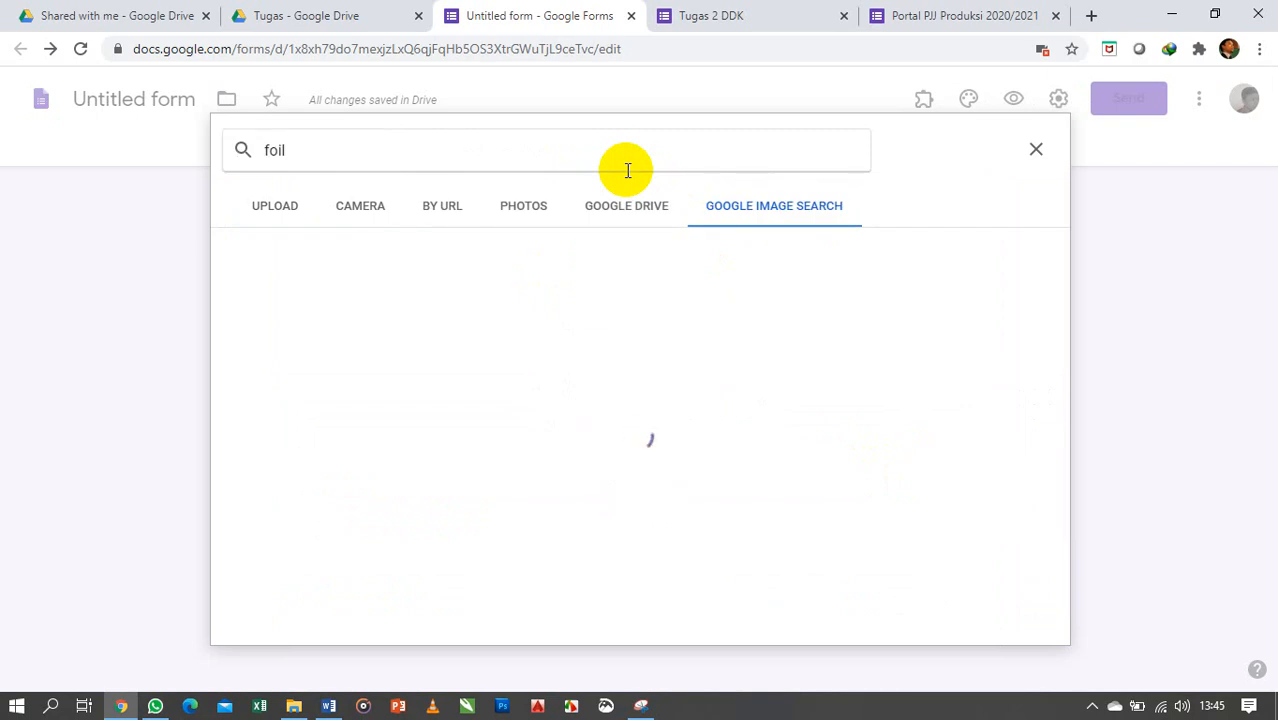
scroll(577, 470, "down", 3)
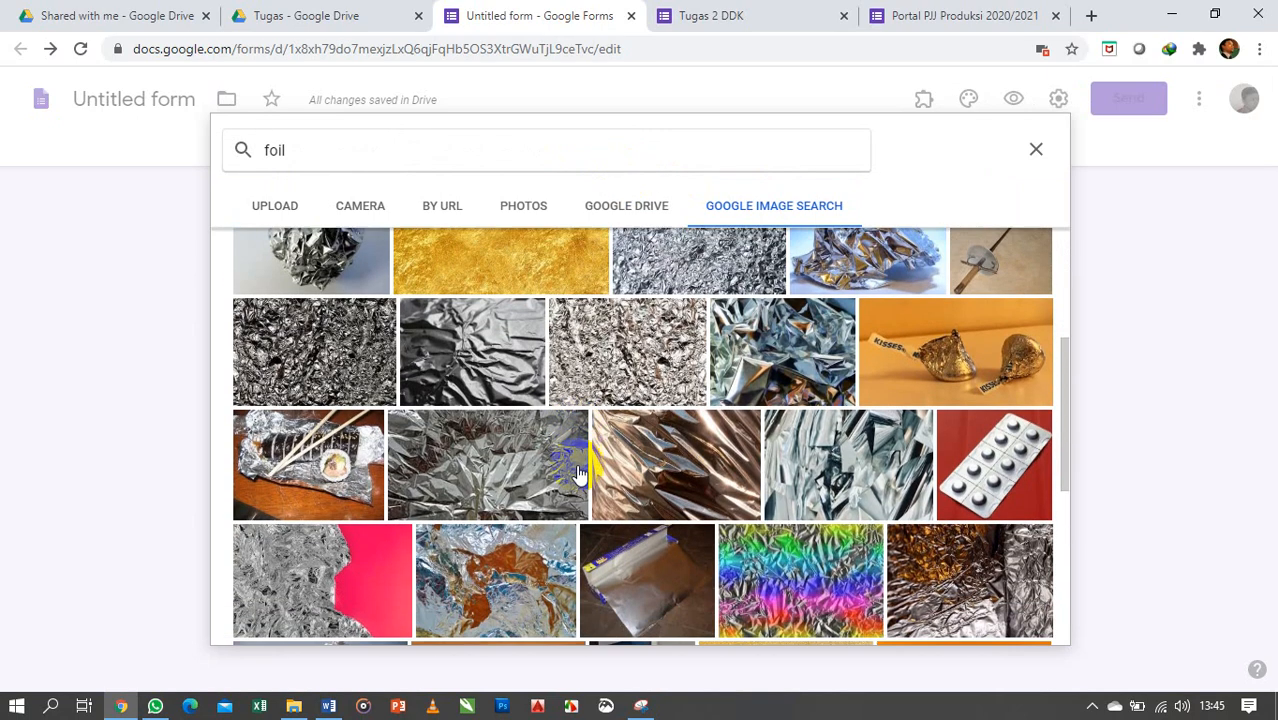
scroll(577, 470, "down", 10)
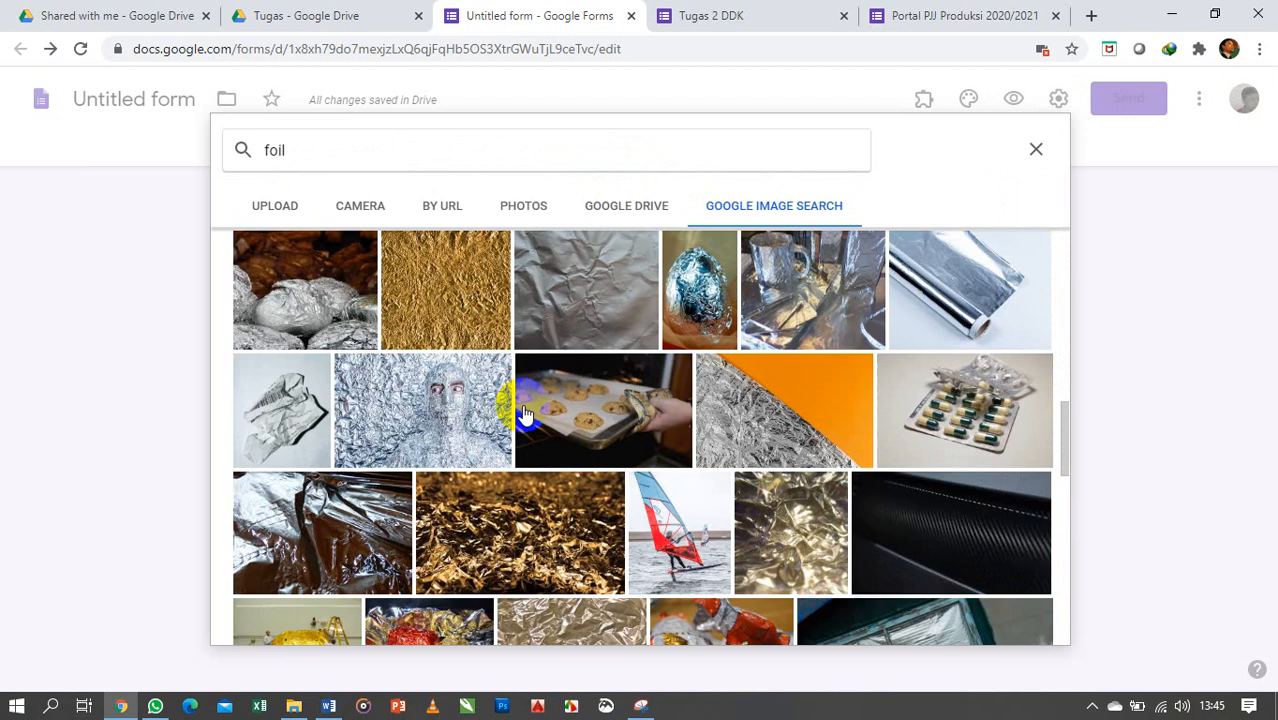
scroll(525, 413, "down", 1)
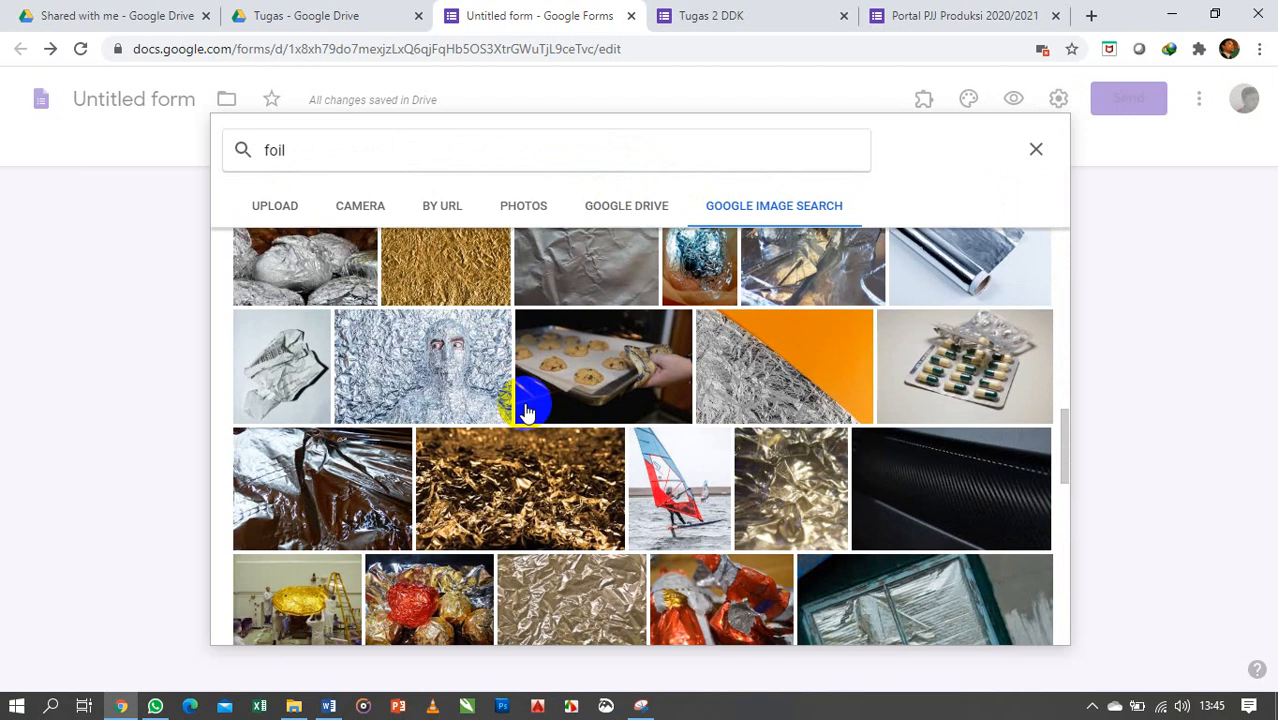
Step: Extend the image search to "foil gulung" and look through the pictures
left_click(289, 147)
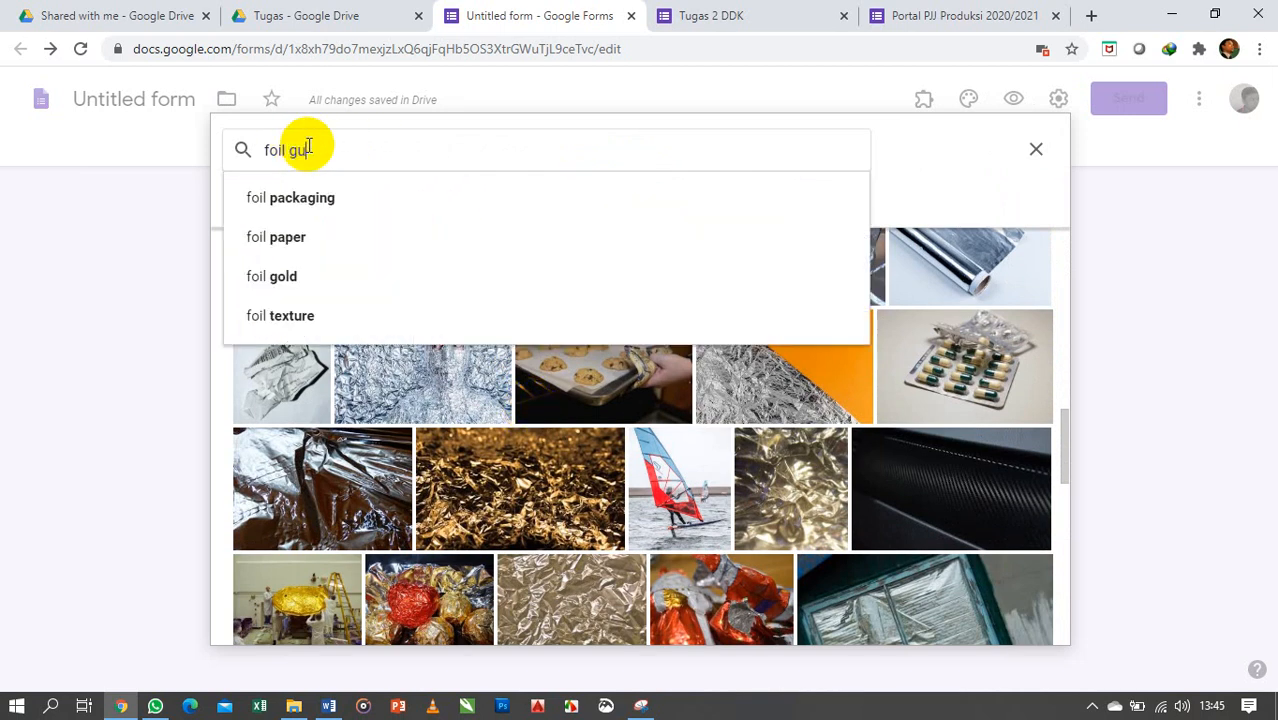
type("gulung")
key("Return")
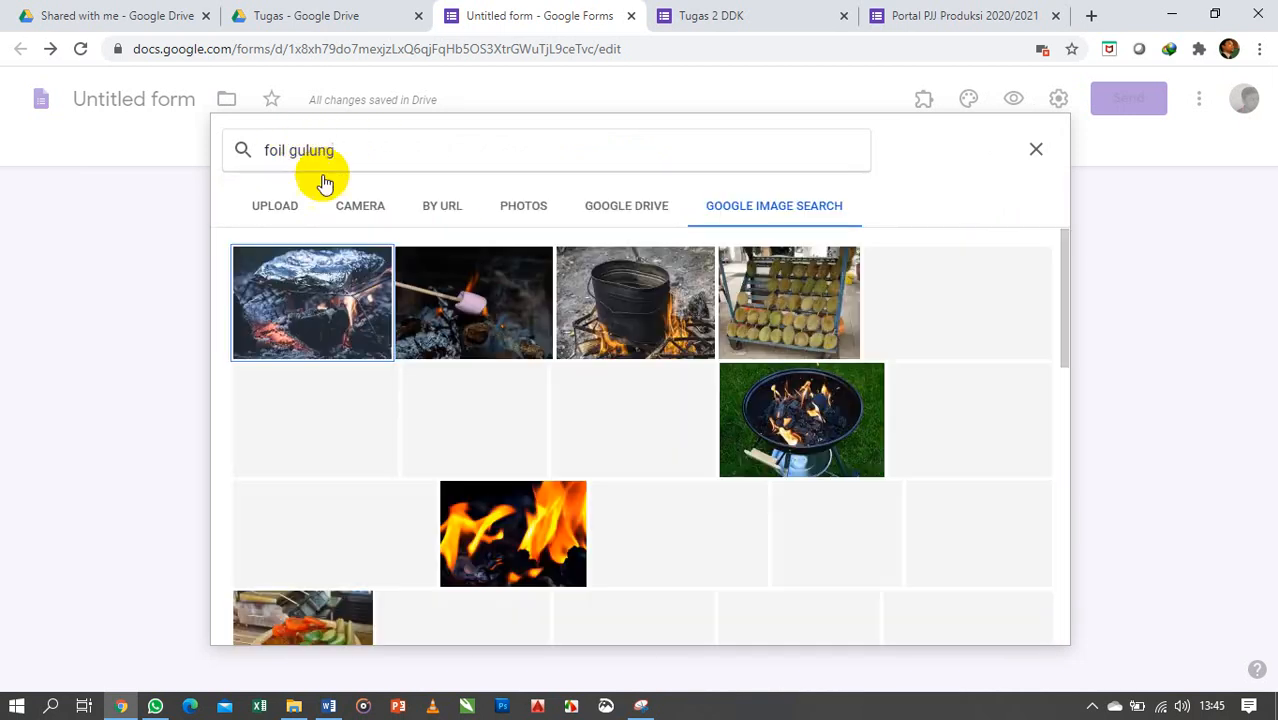
scroll(522, 395, "down", 8)
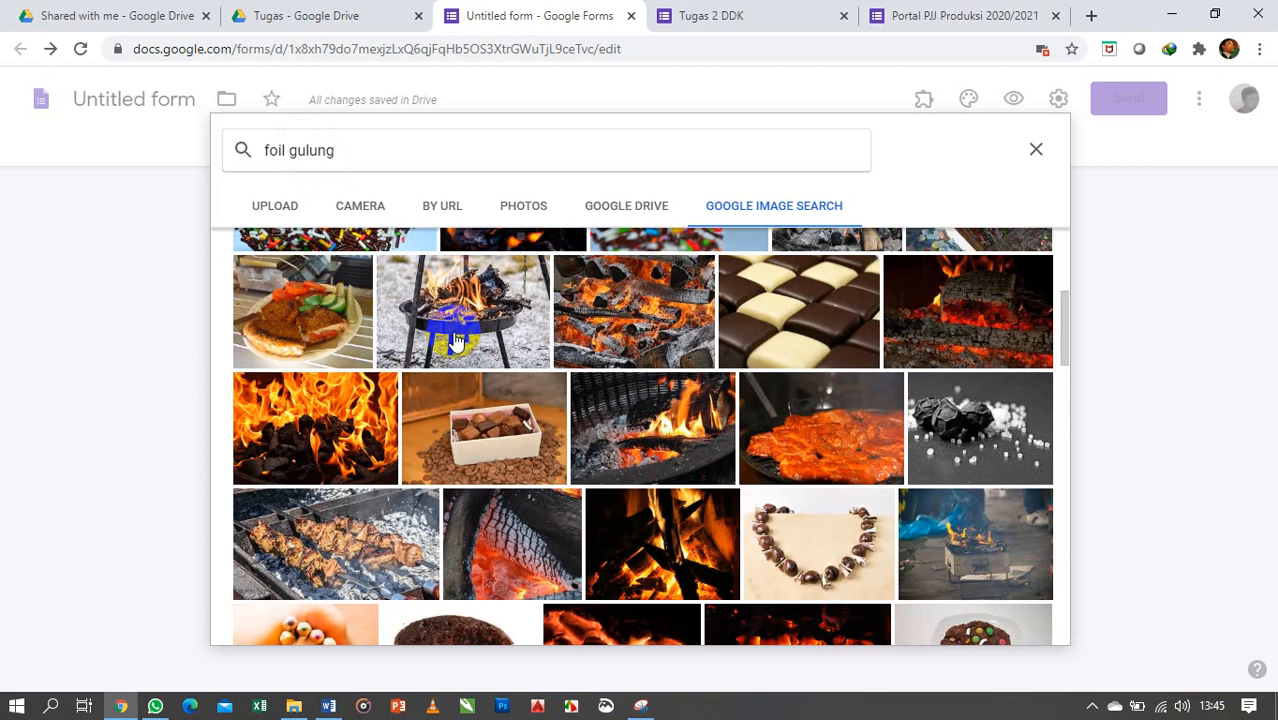
scroll(455, 340, "up", 10)
Step: Replace the image search with "bahan foil", refining it to "bahan foil prinitng"
left_click_drag(352, 150, 262, 145)
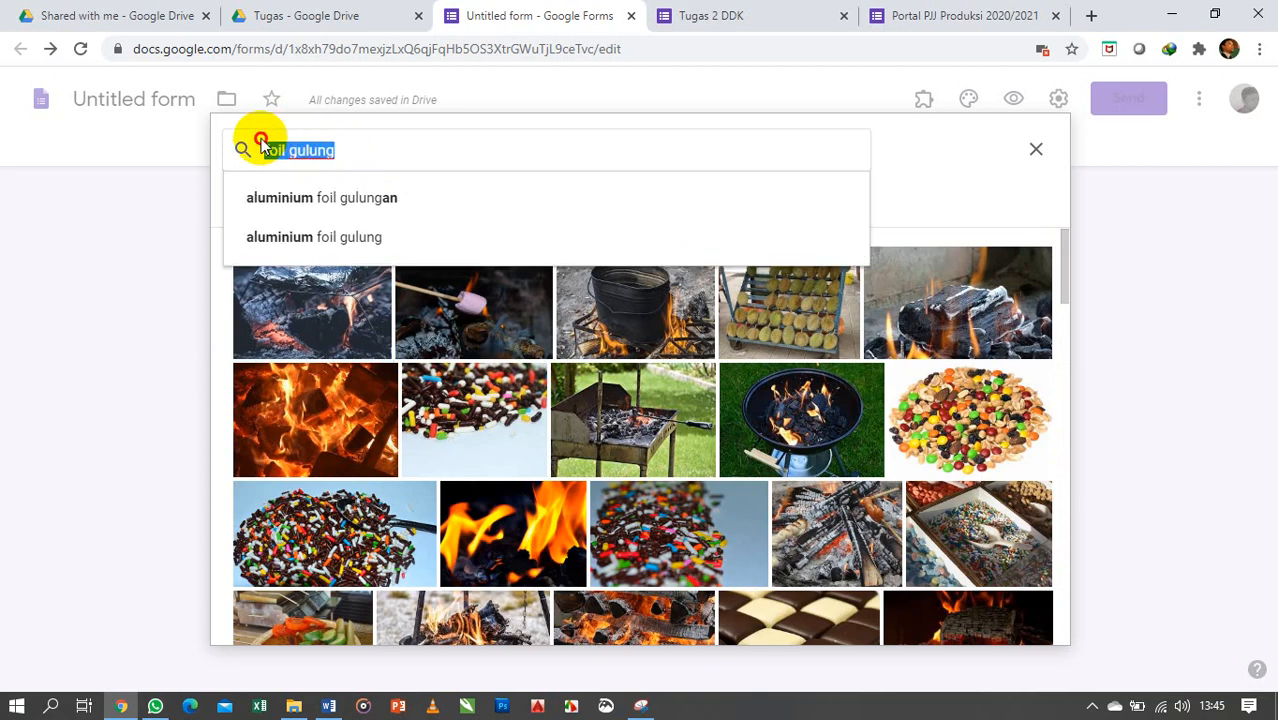
type("bahan foil")
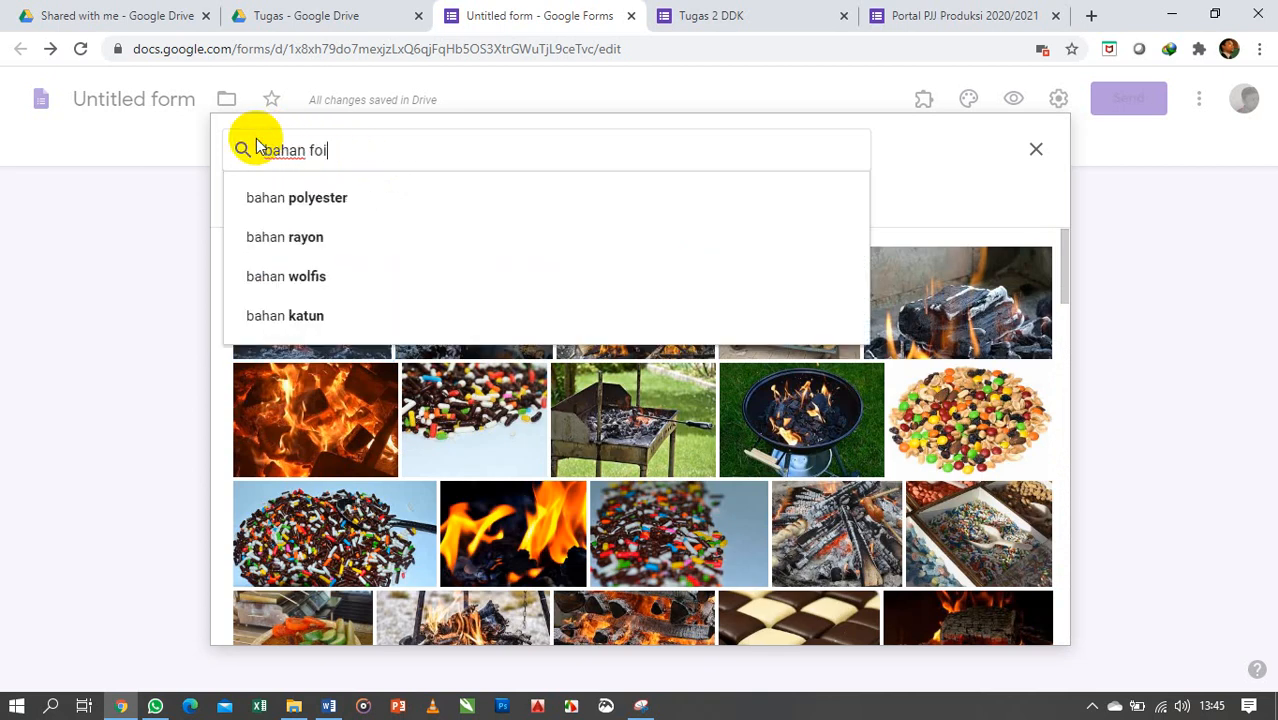
key("Return")
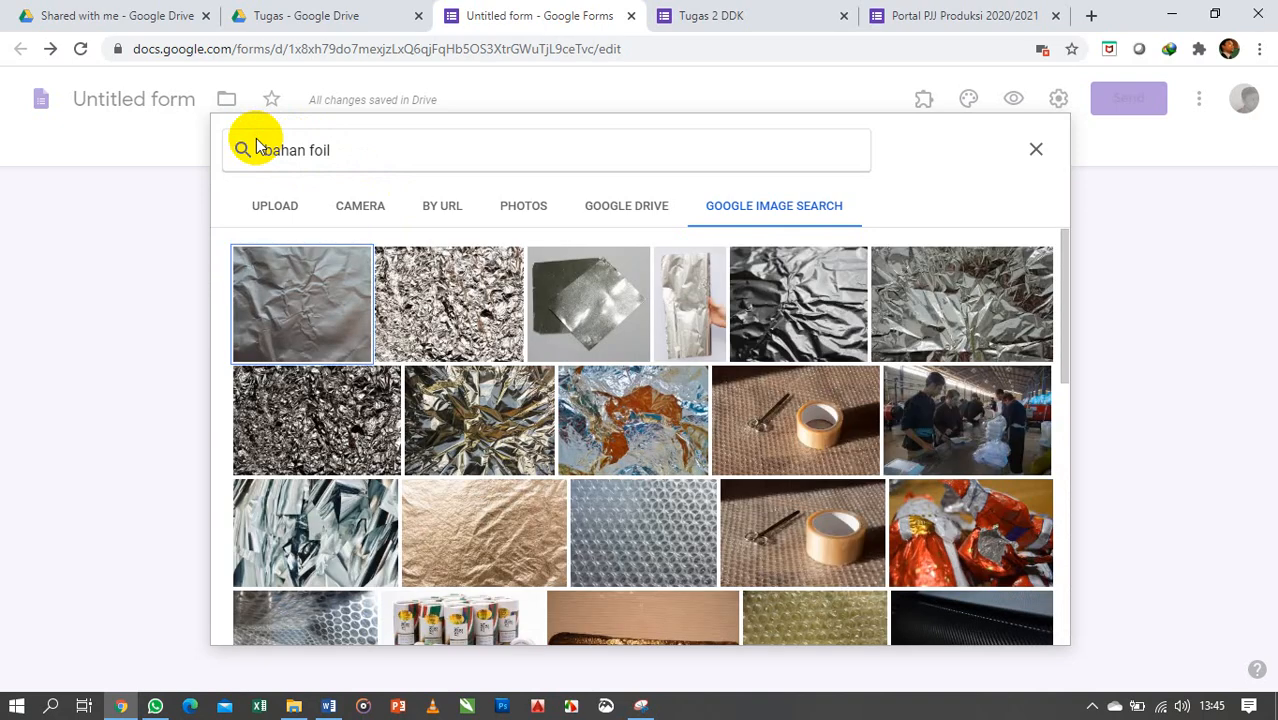
left_click(392, 157)
type("prinitng")
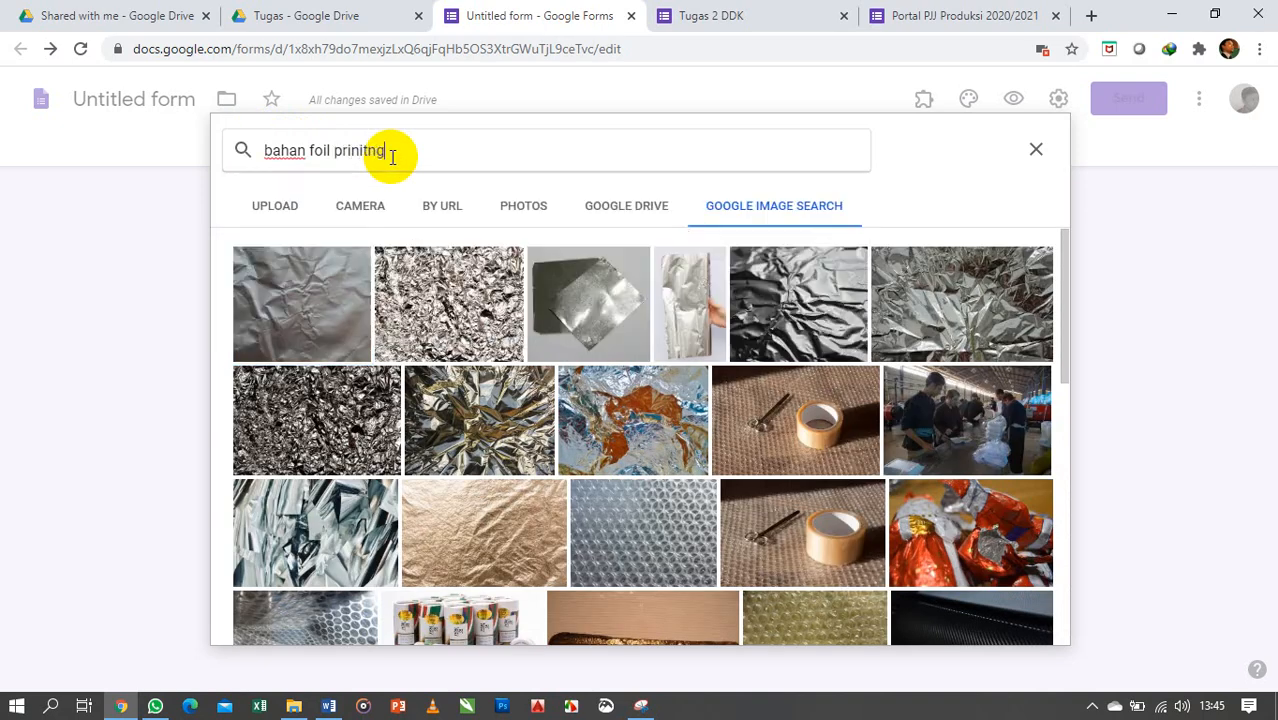
key("Return")
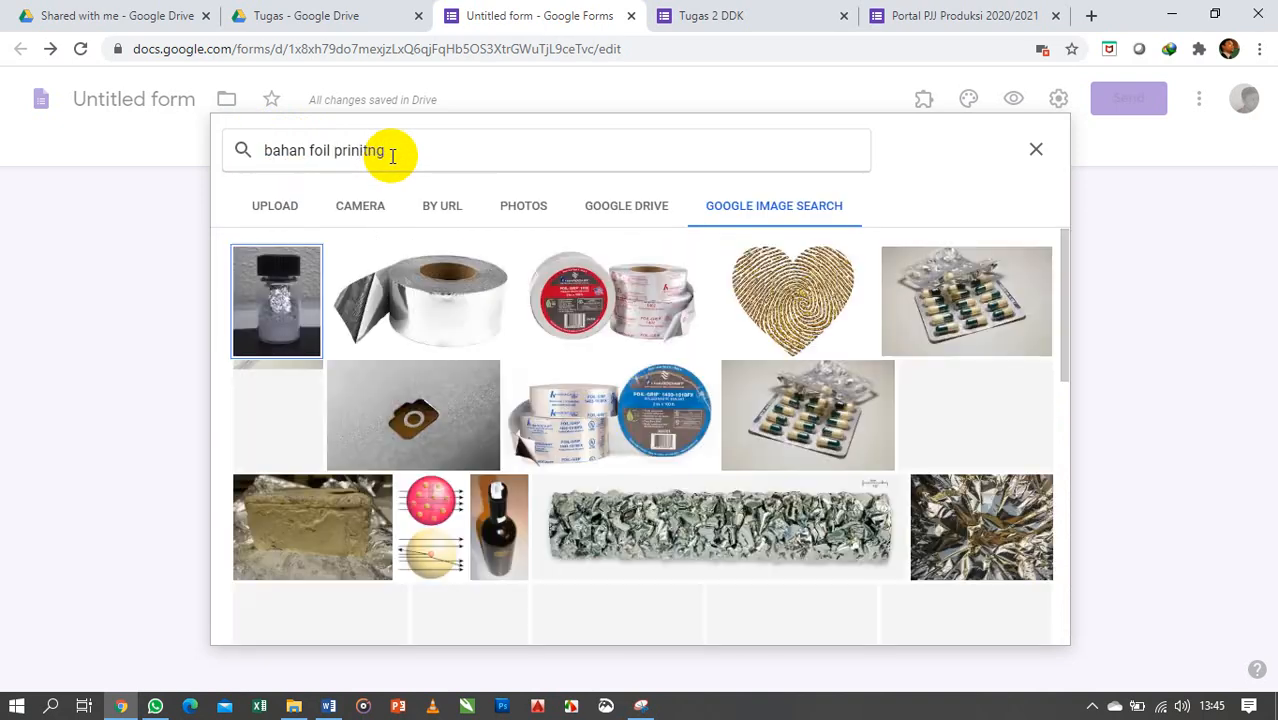
Step: Browse the image results and insert the picture of the plain silver foil roll into Option 1
scroll(594, 390, "down", 3)
scroll(594, 390, "up", 2)
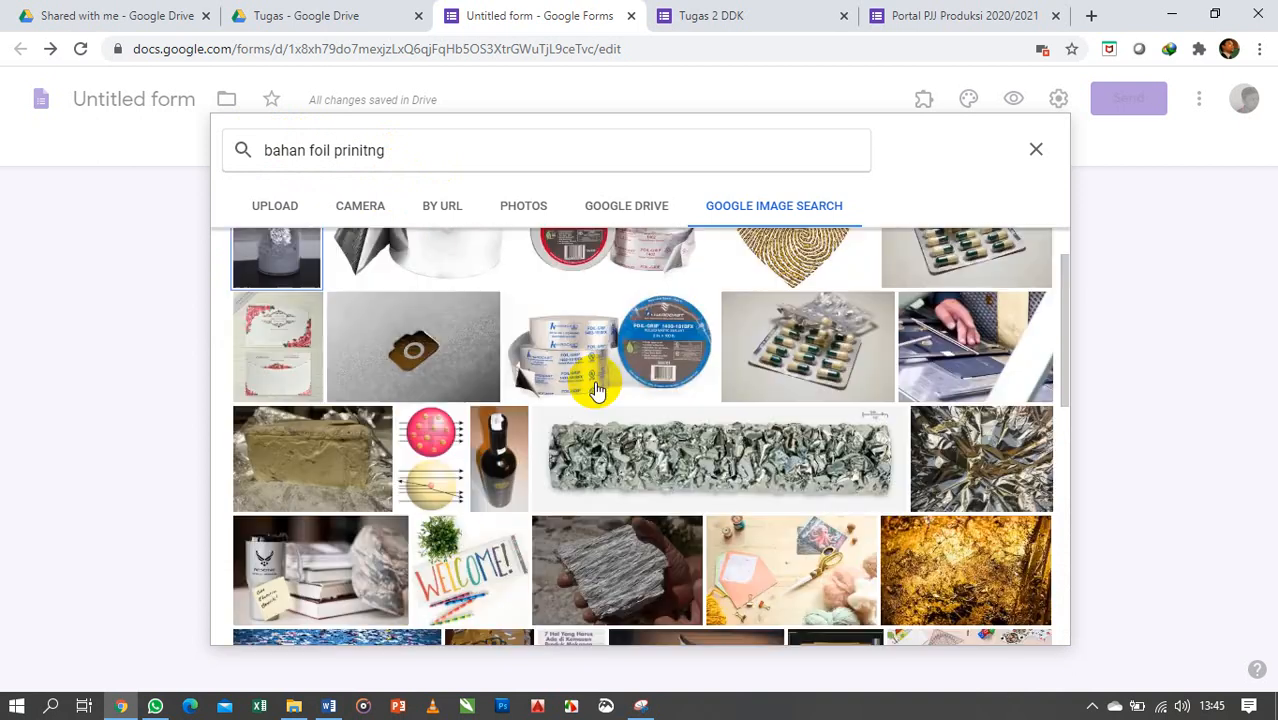
scroll(600, 395, "down", 6)
scroll(610, 400, "down", 4)
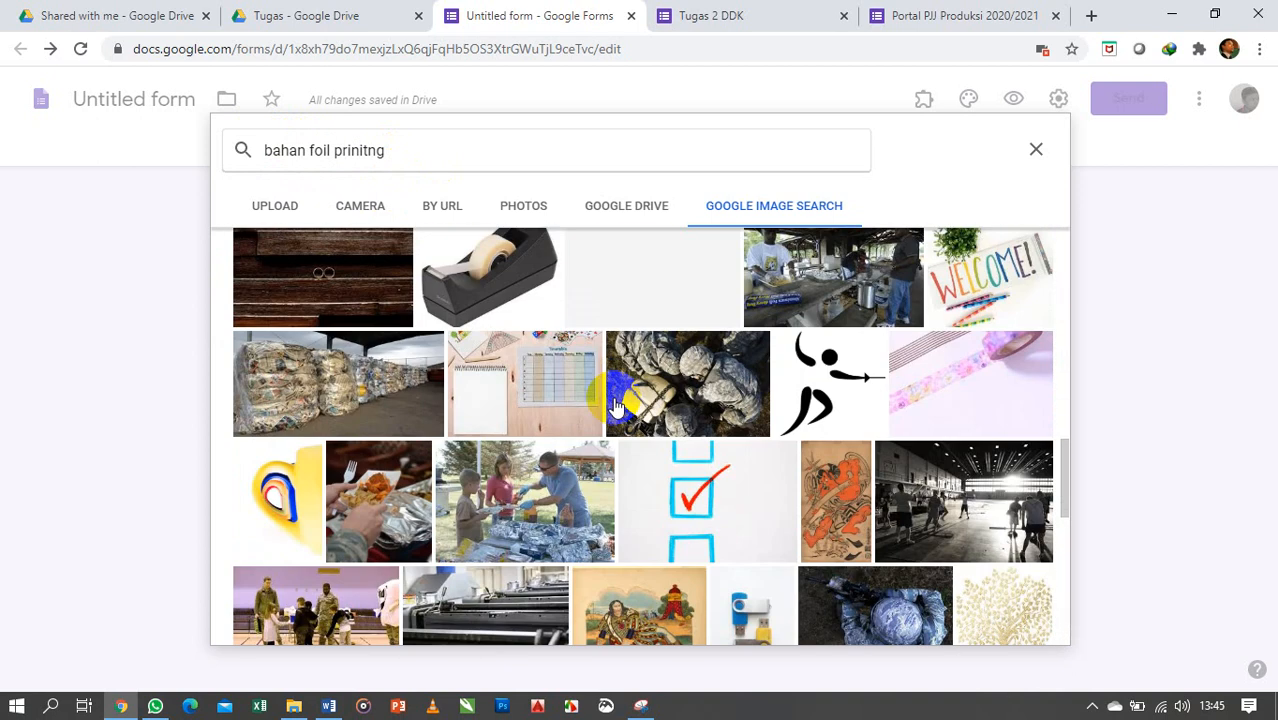
scroll(620, 405, "down", 3)
scroll(620, 402, "up", 10)
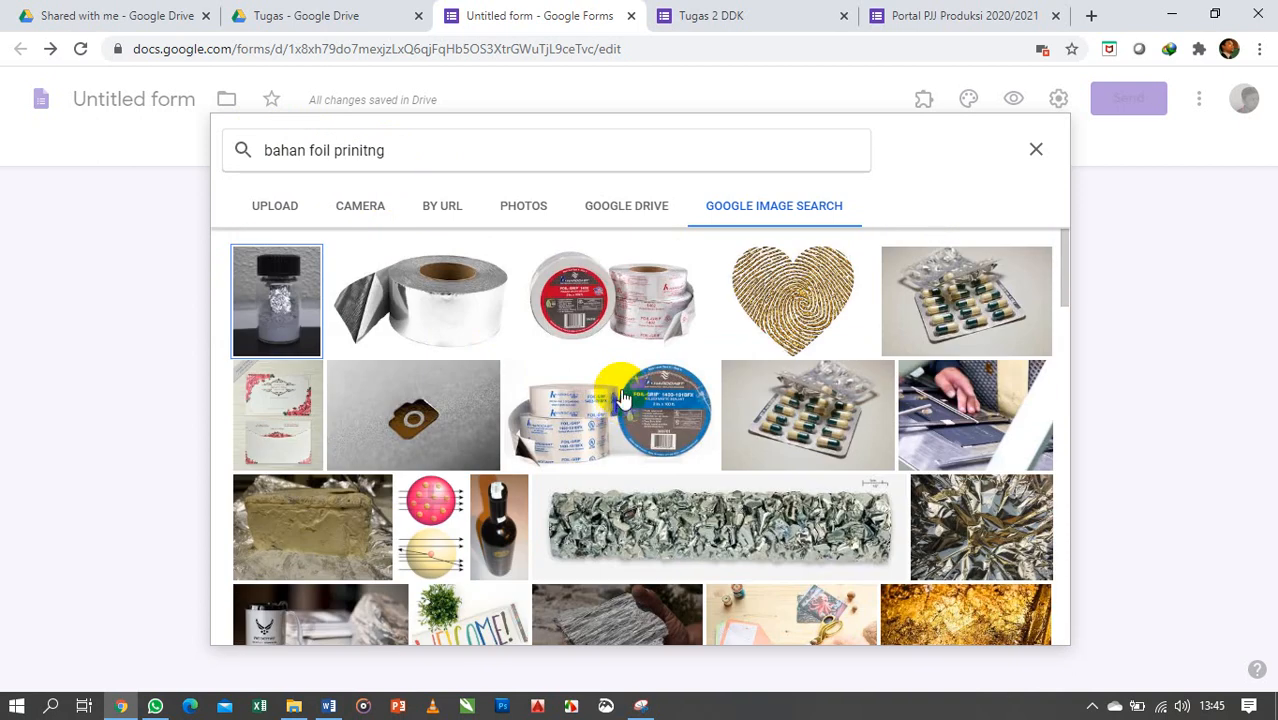
left_click(475, 317)
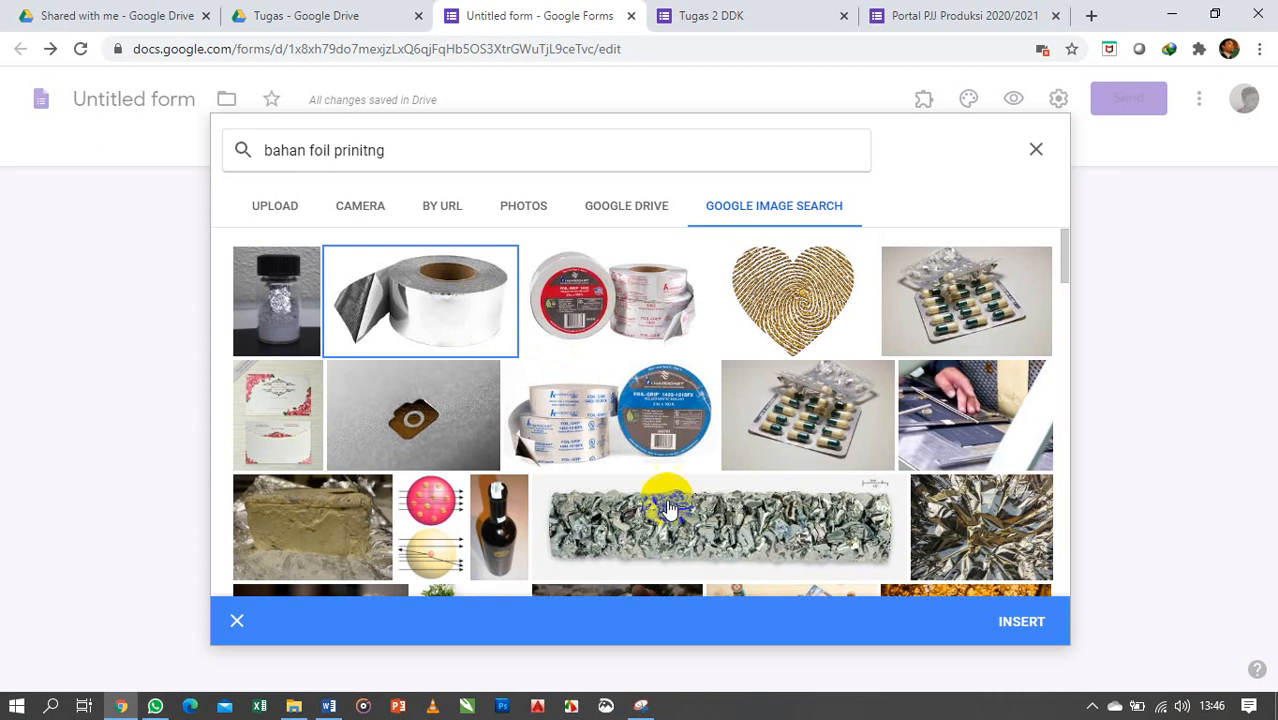
left_click(1025, 619)
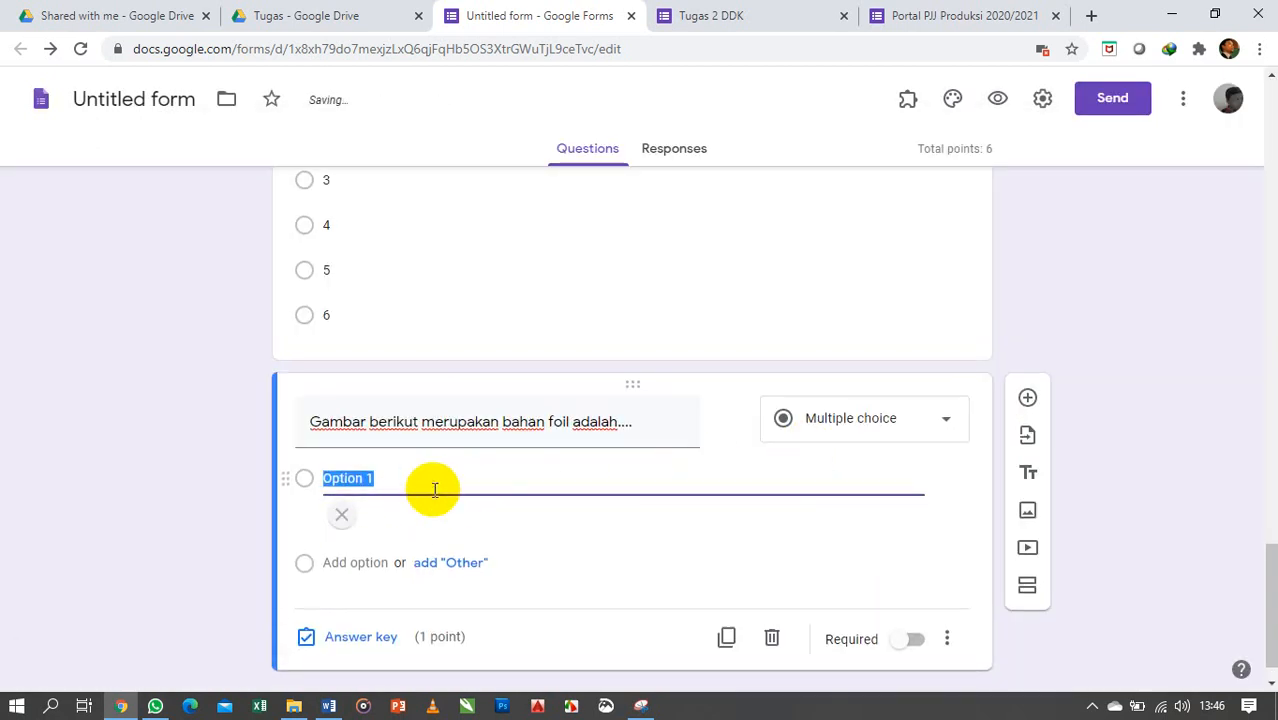
Step: Add a second answer option to the foil question and search Google images for "screen" to illustrate it
left_click(368, 610)
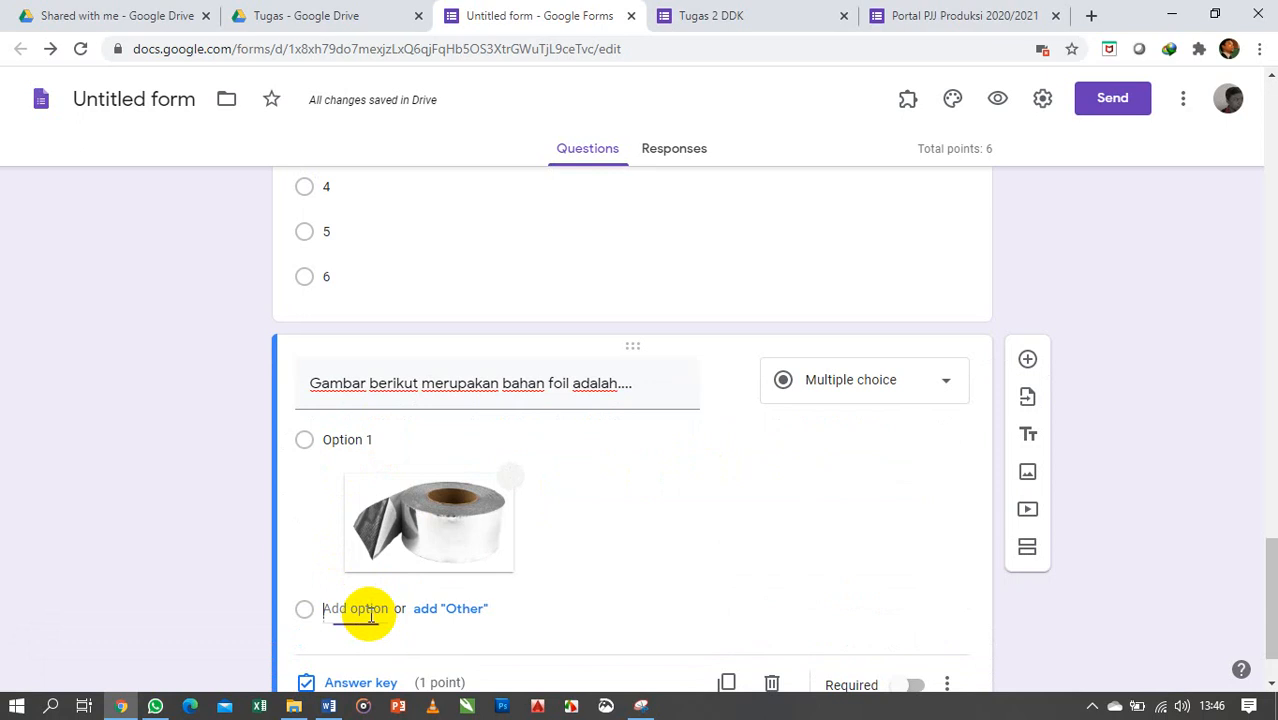
left_click(901, 482)
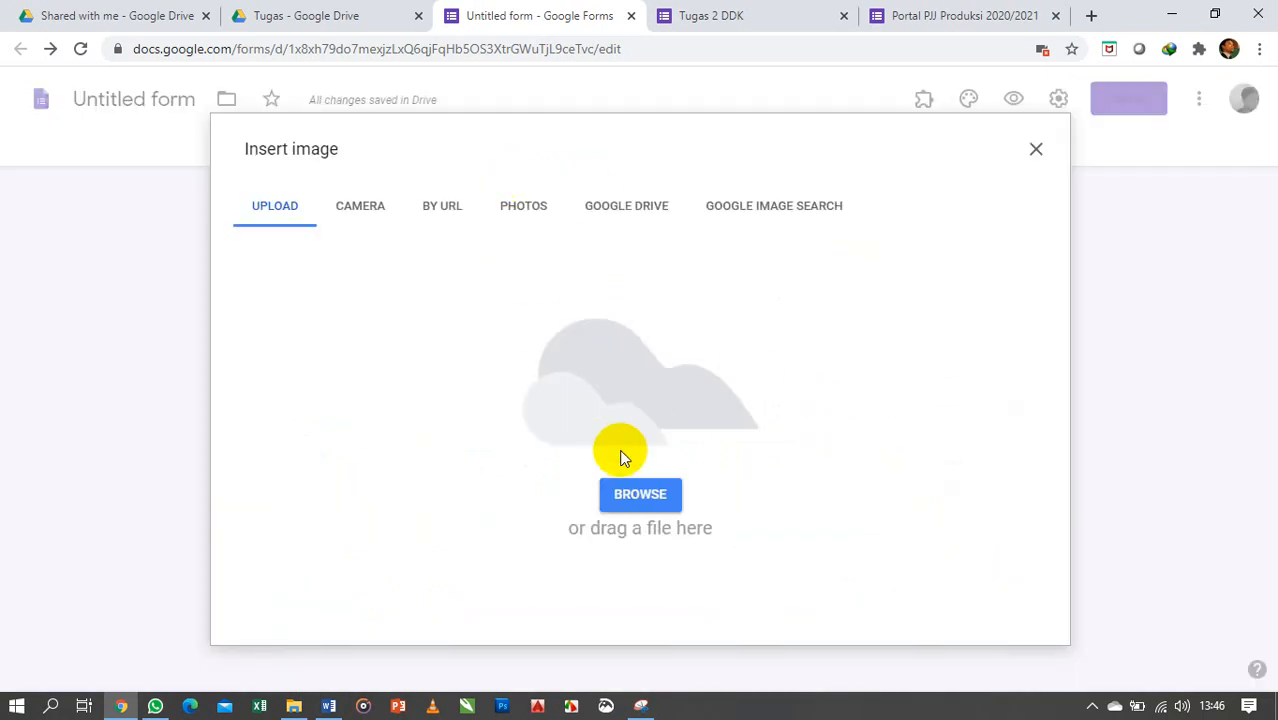
left_click(765, 215)
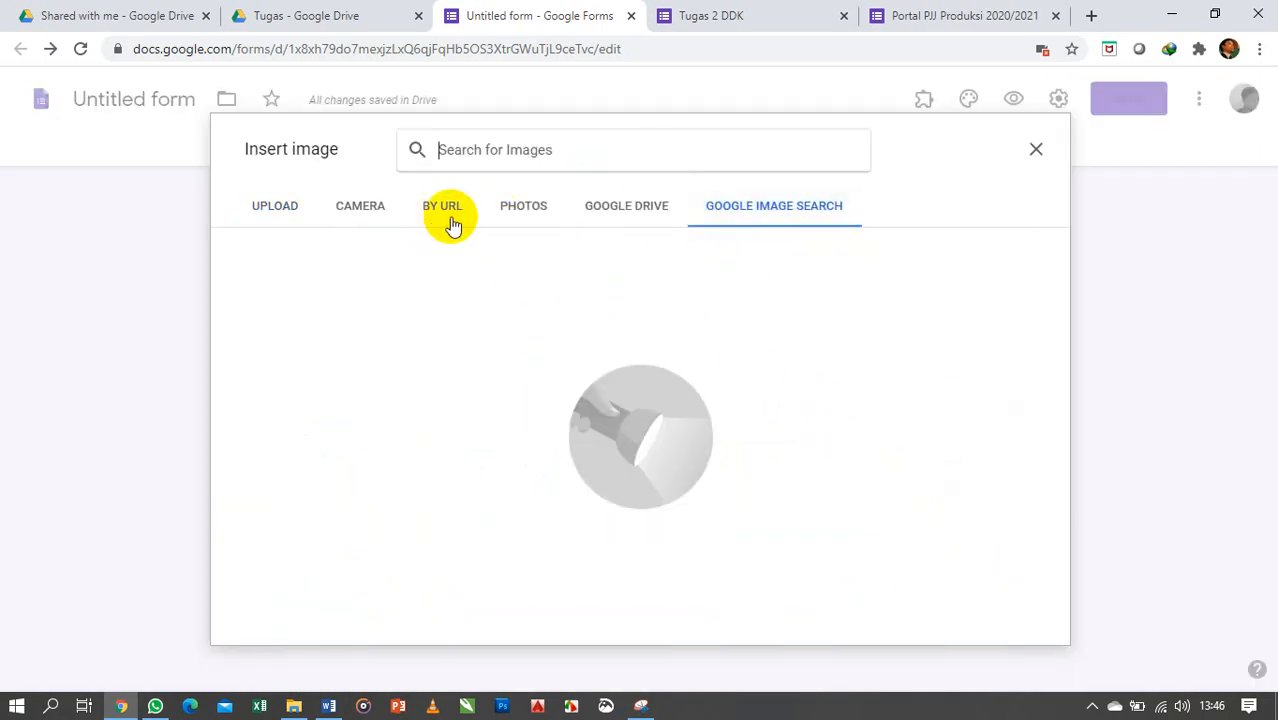
type("creen")
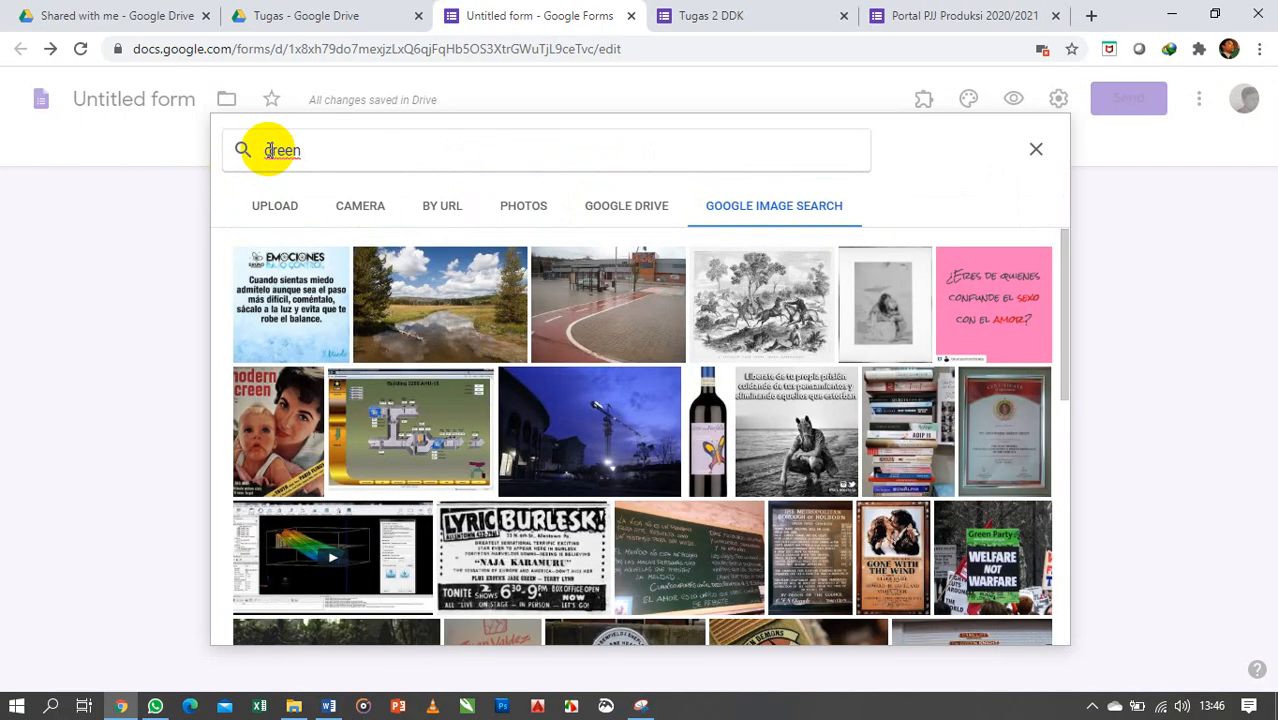
left_click(270, 151)
left_click(264, 150)
type("s")
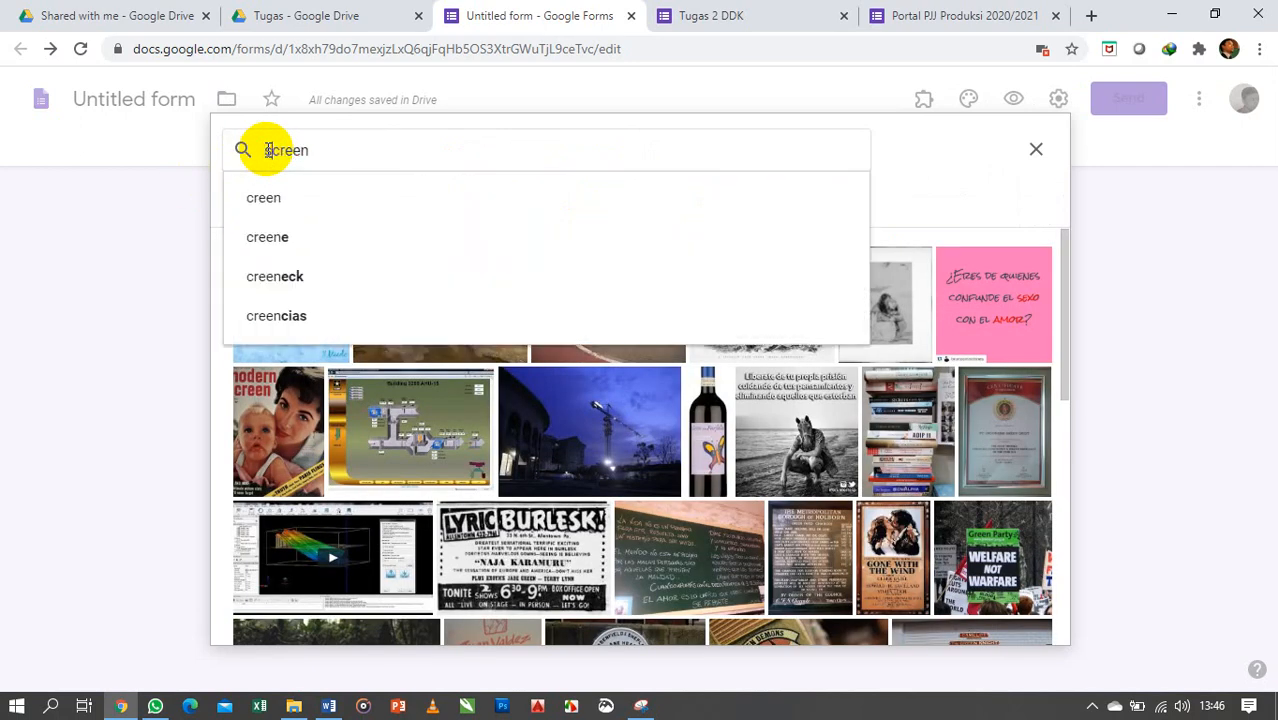
key("Return")
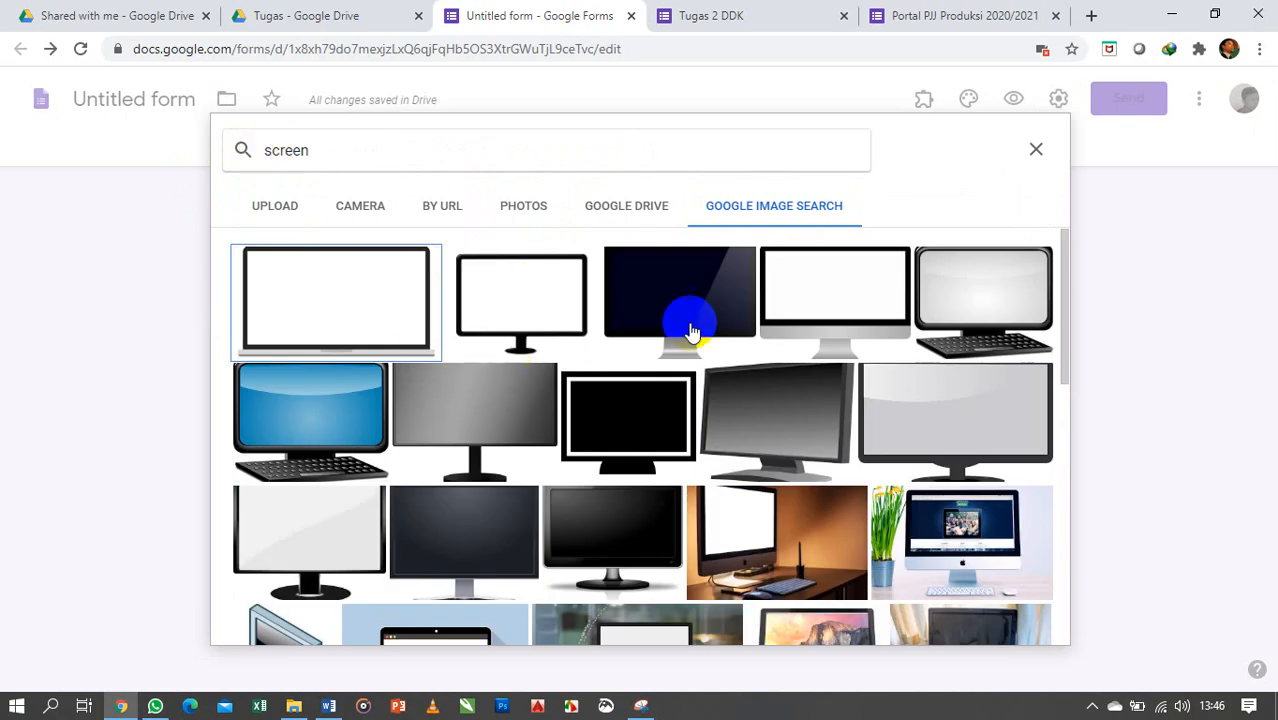
Step: Insert the picture of the laptop with a blank screen on a light blue background into Option 2
scroll(456, 411, "down", 3)
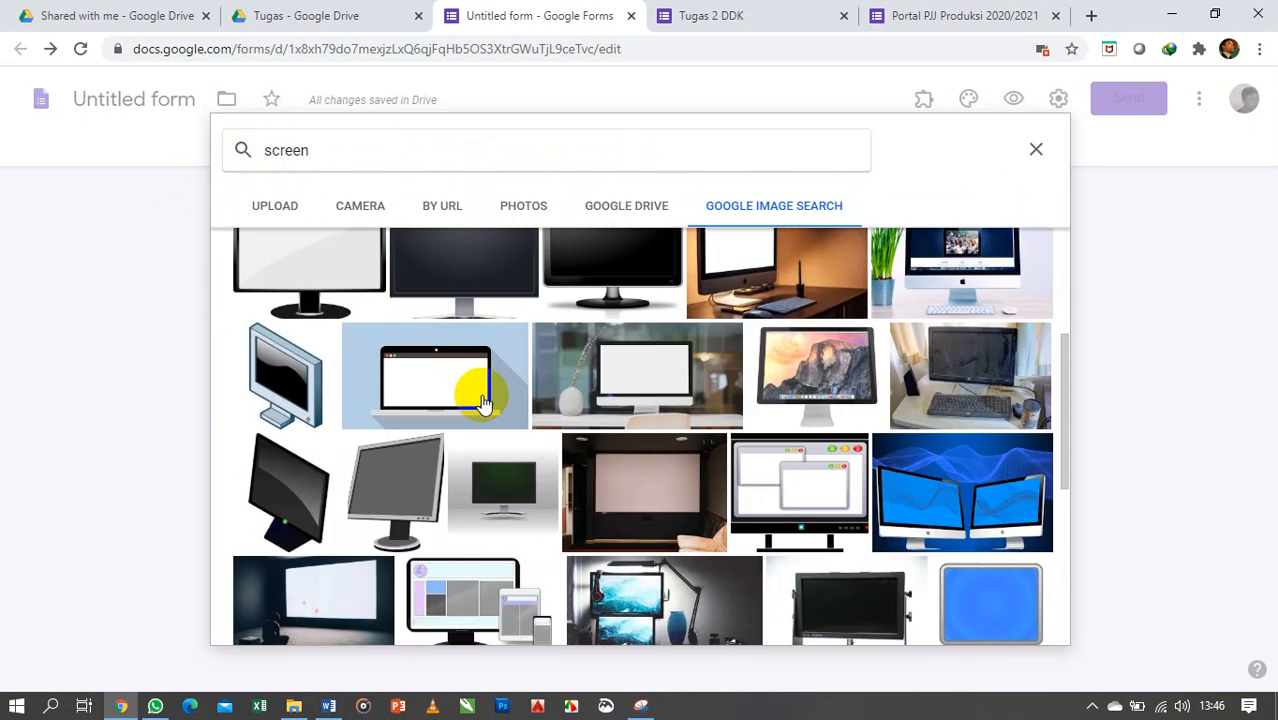
left_click(422, 380)
left_click(1010, 628)
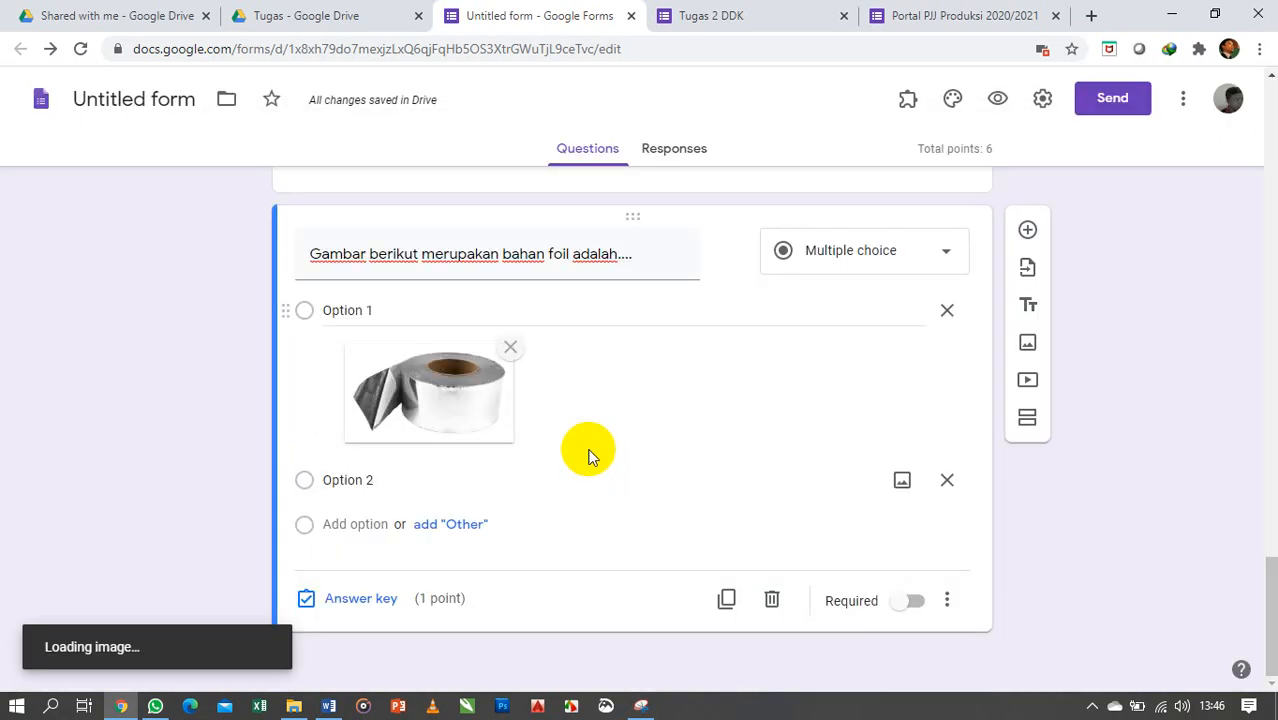
left_click(573, 480)
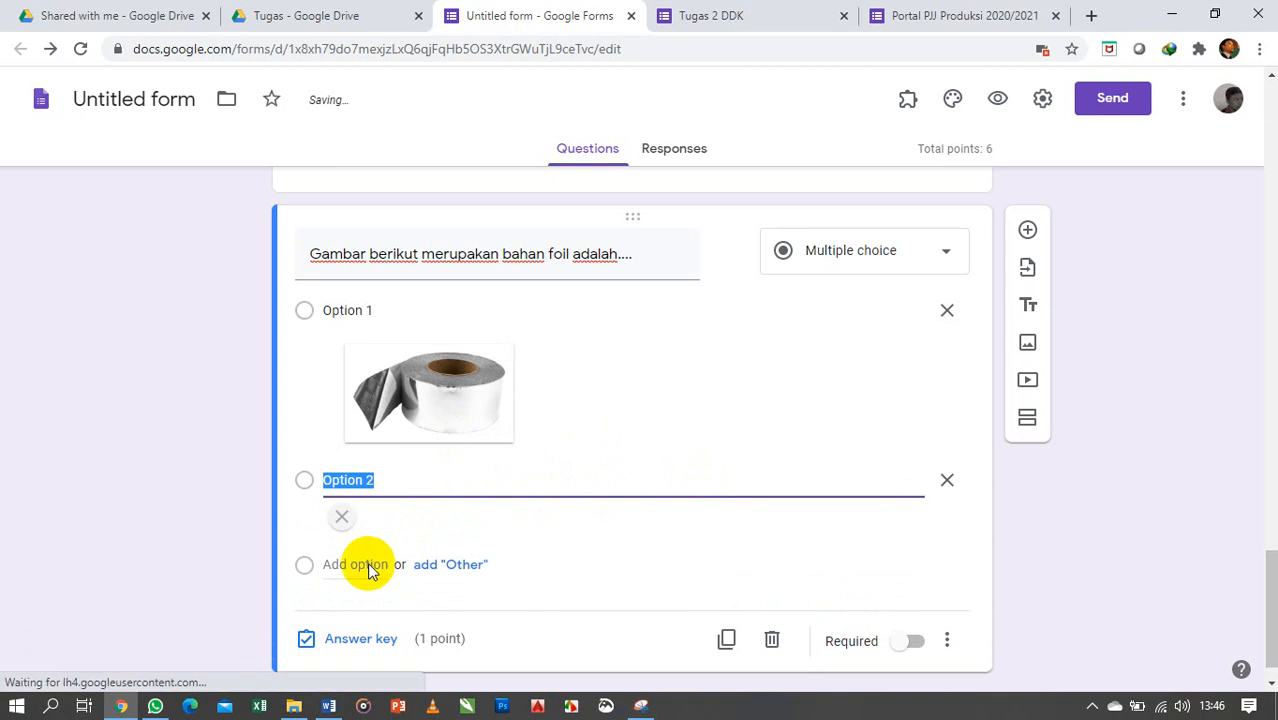
Step: Add a third answer option to the foil question and search Google images for "emboss" to illustrate it
scroll(356, 578, "down", 1)
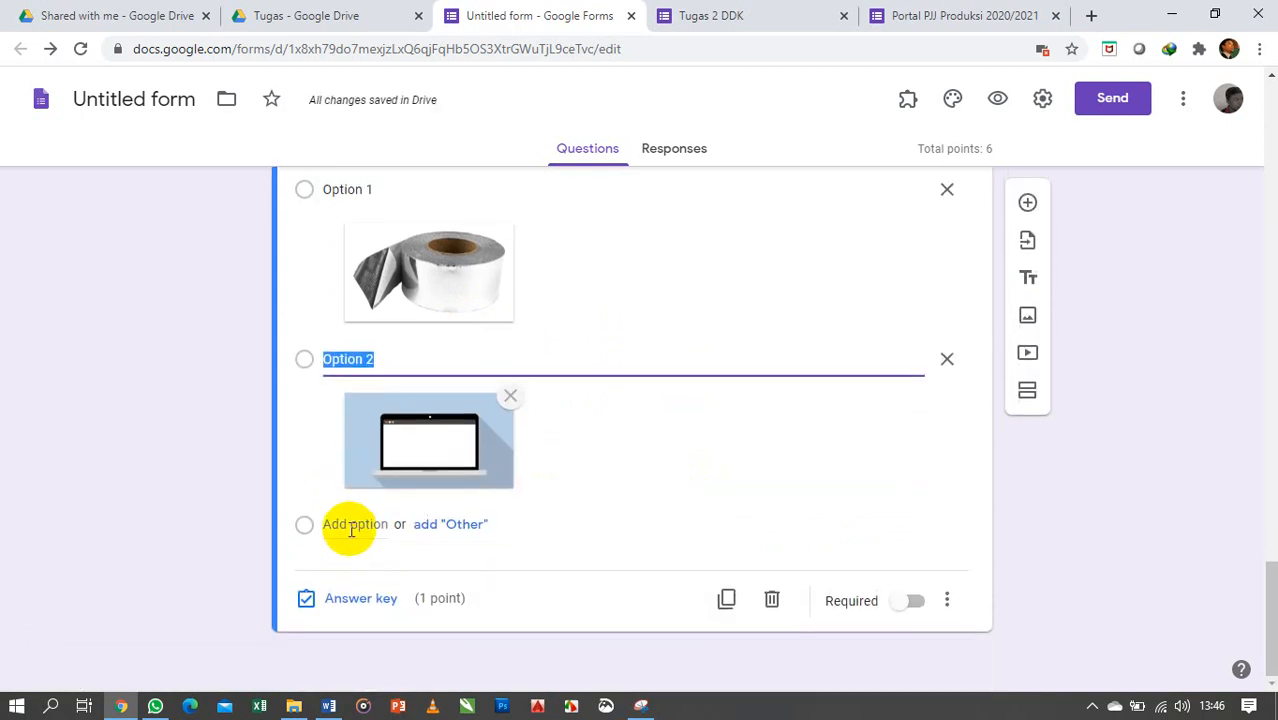
left_click(349, 523)
left_click(901, 527)
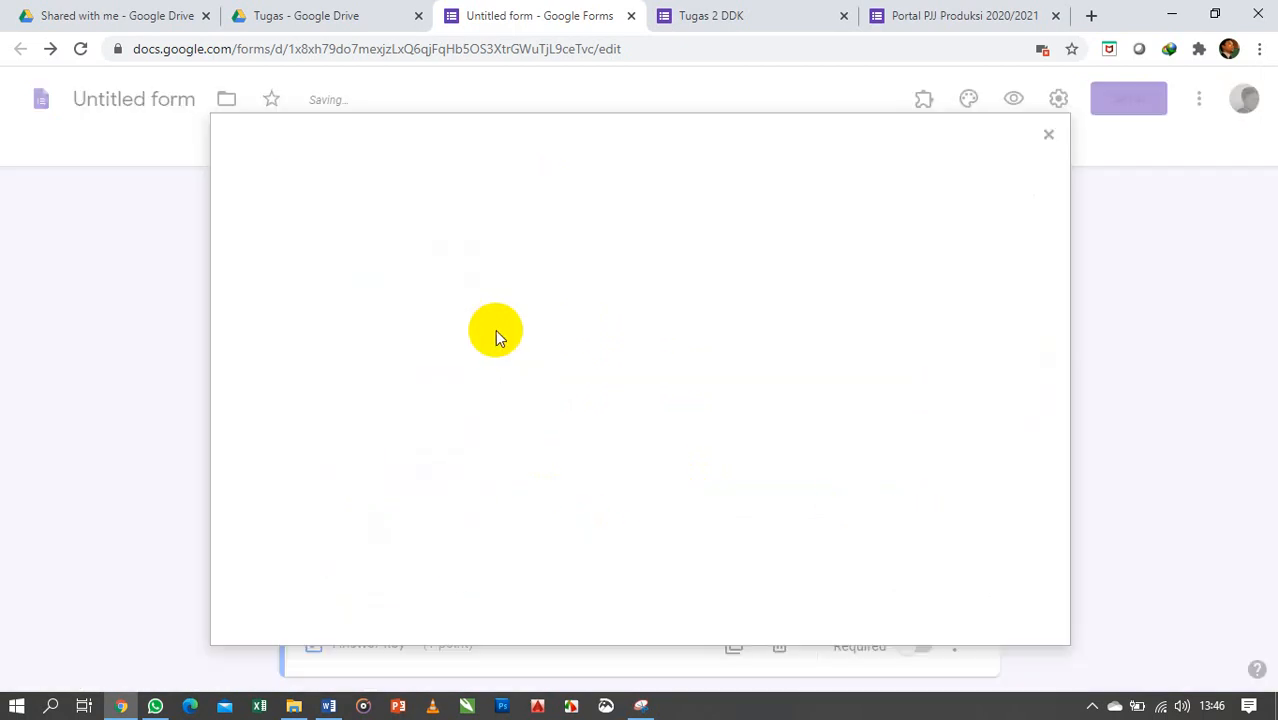
left_click(776, 207)
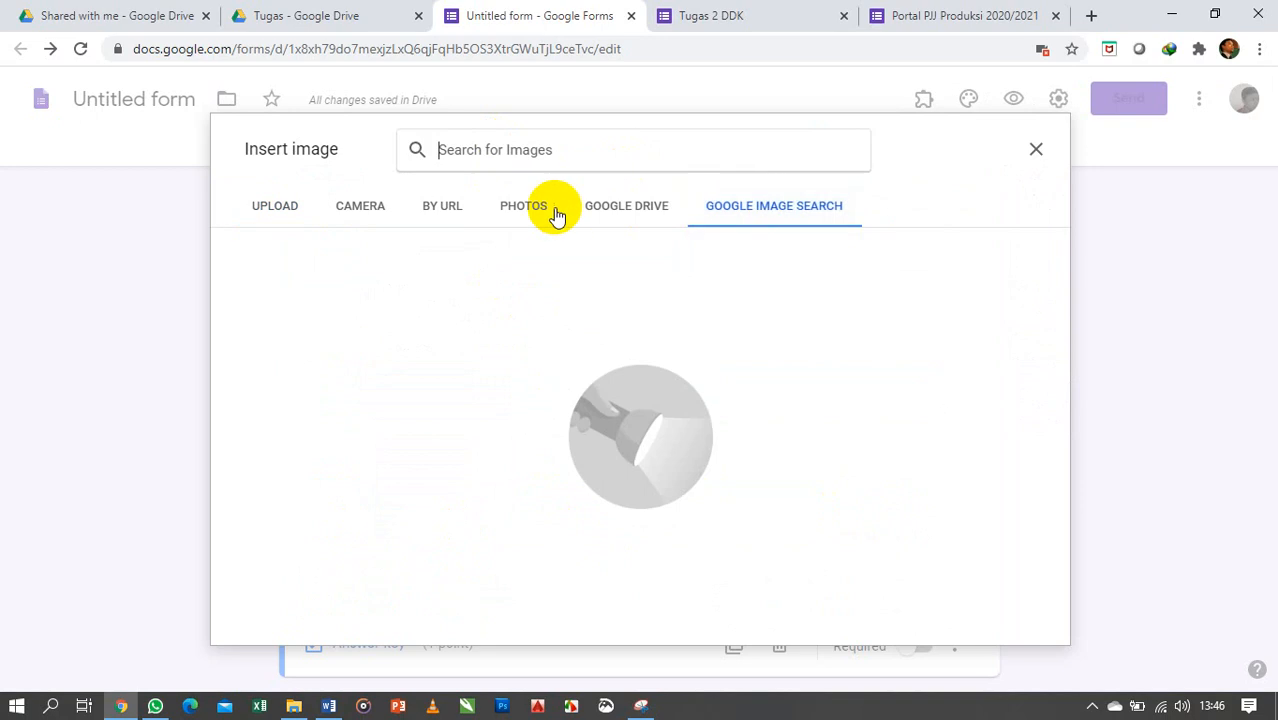
type("emb")
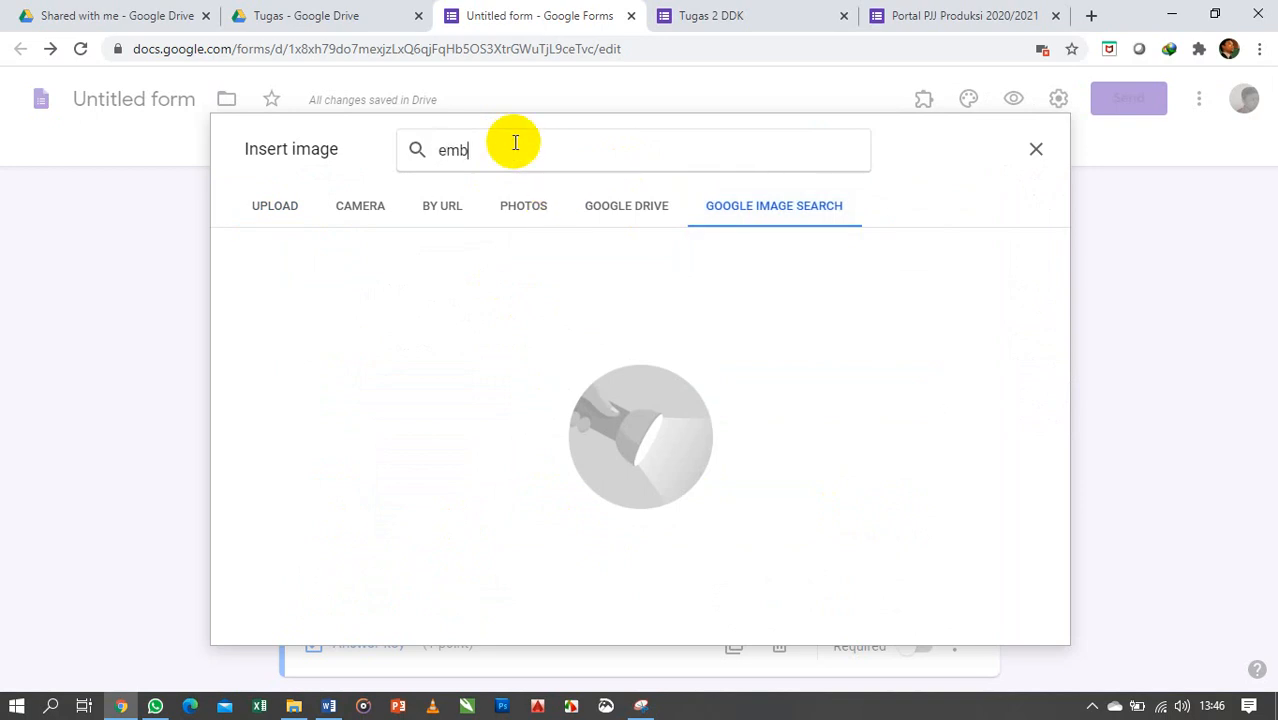
type("oss")
key("Return")
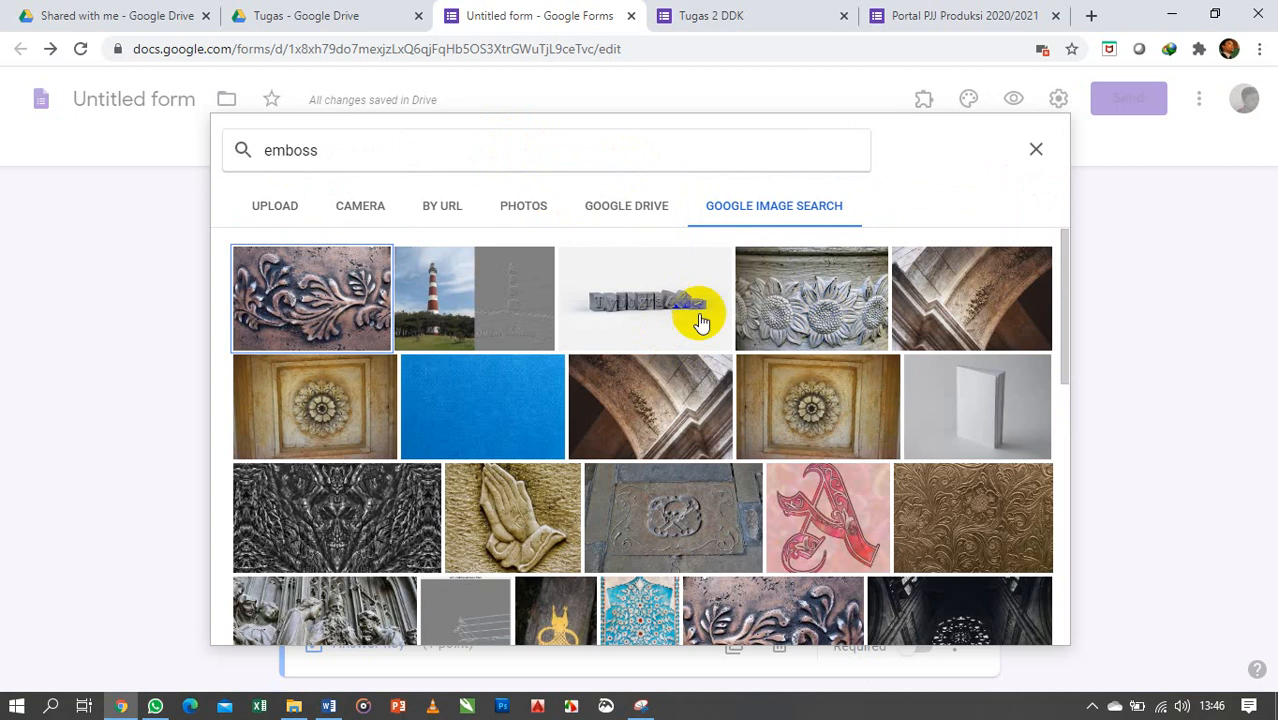
Step: Browse the emboss image results and insert the grey embossed portrait of a face into Option 3
left_click(700, 322)
left_click(790, 340)
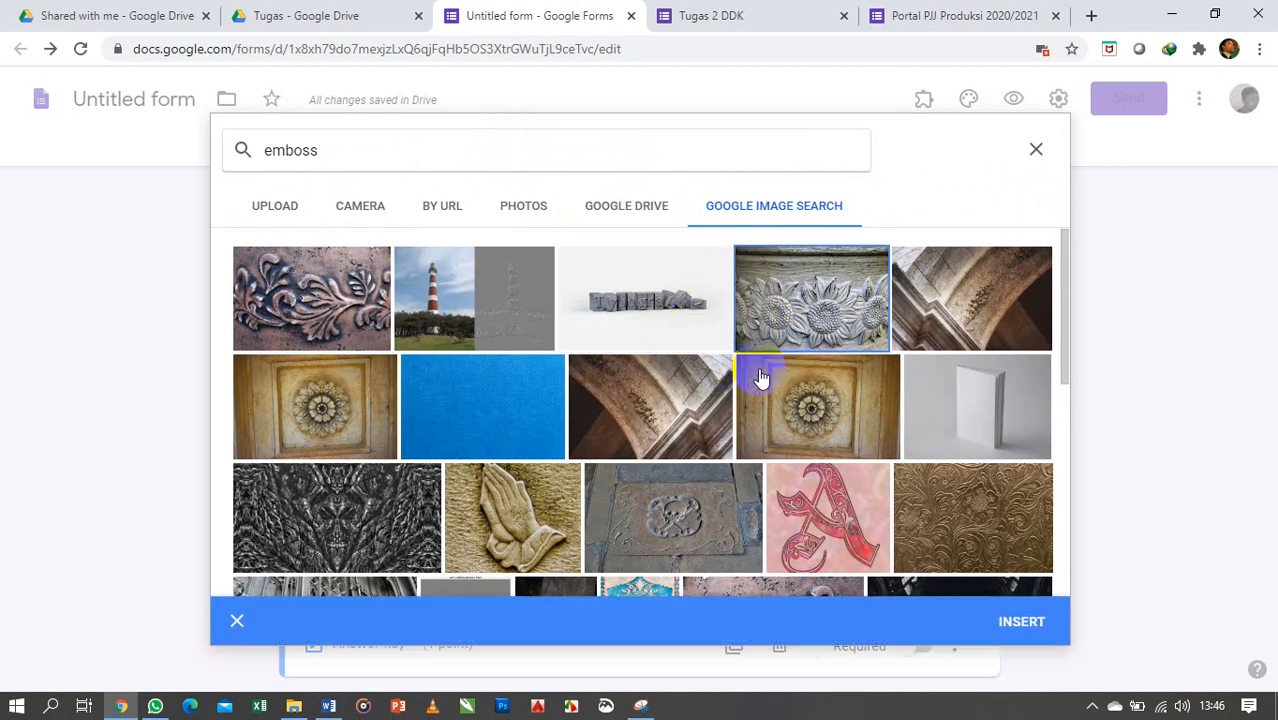
scroll(697, 443, "down", 5)
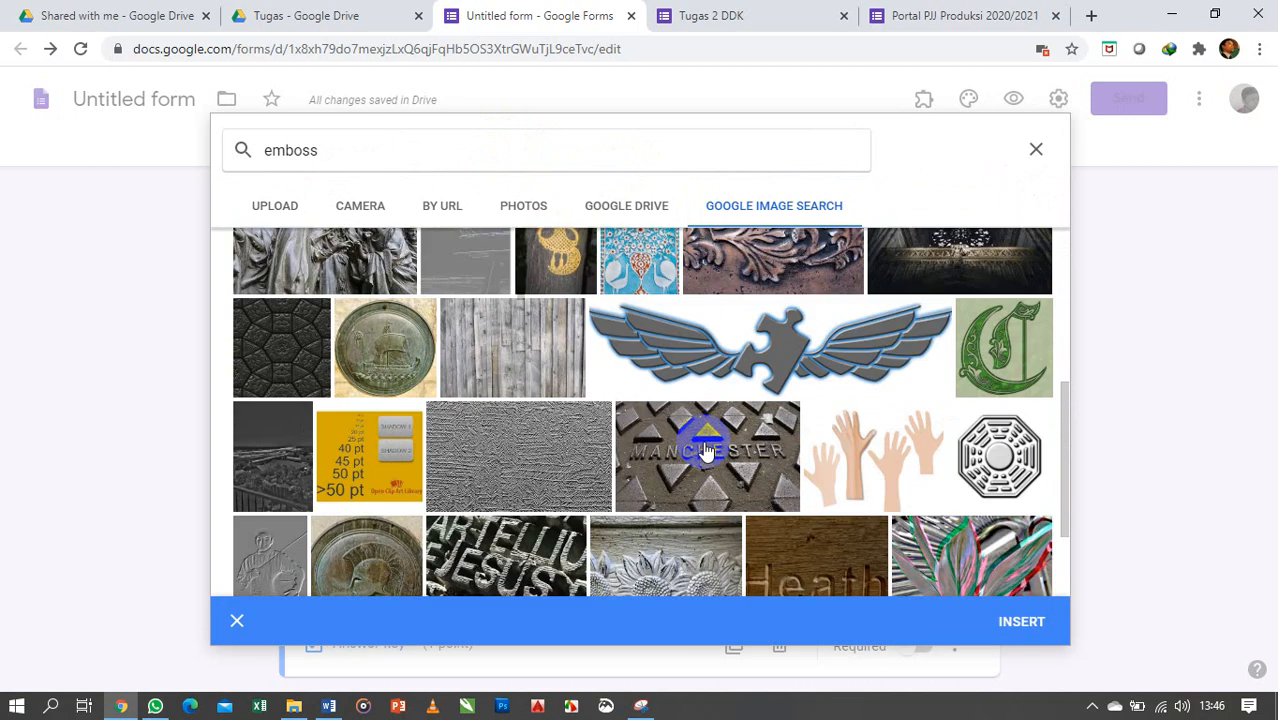
scroll(552, 410, "up", 7)
scroll(560, 388, "down", 5)
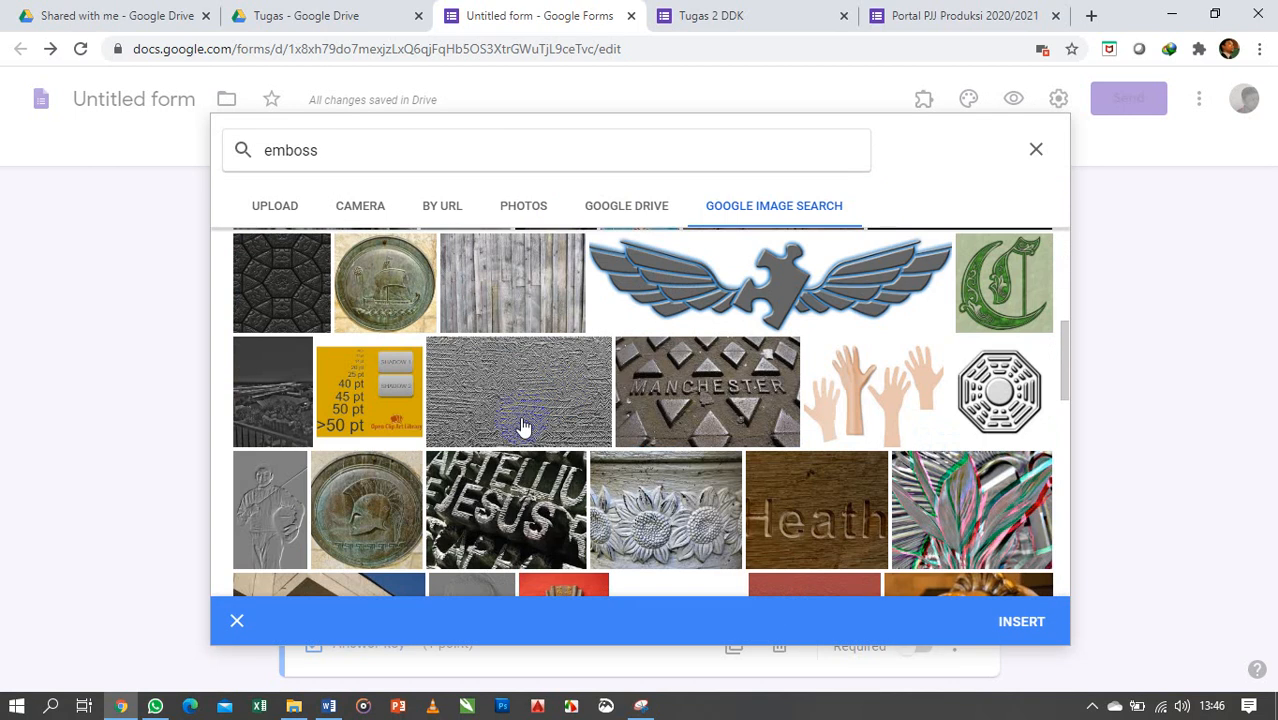
scroll(474, 398, "up", 2)
left_click(480, 357)
scroll(528, 370, "up", 2)
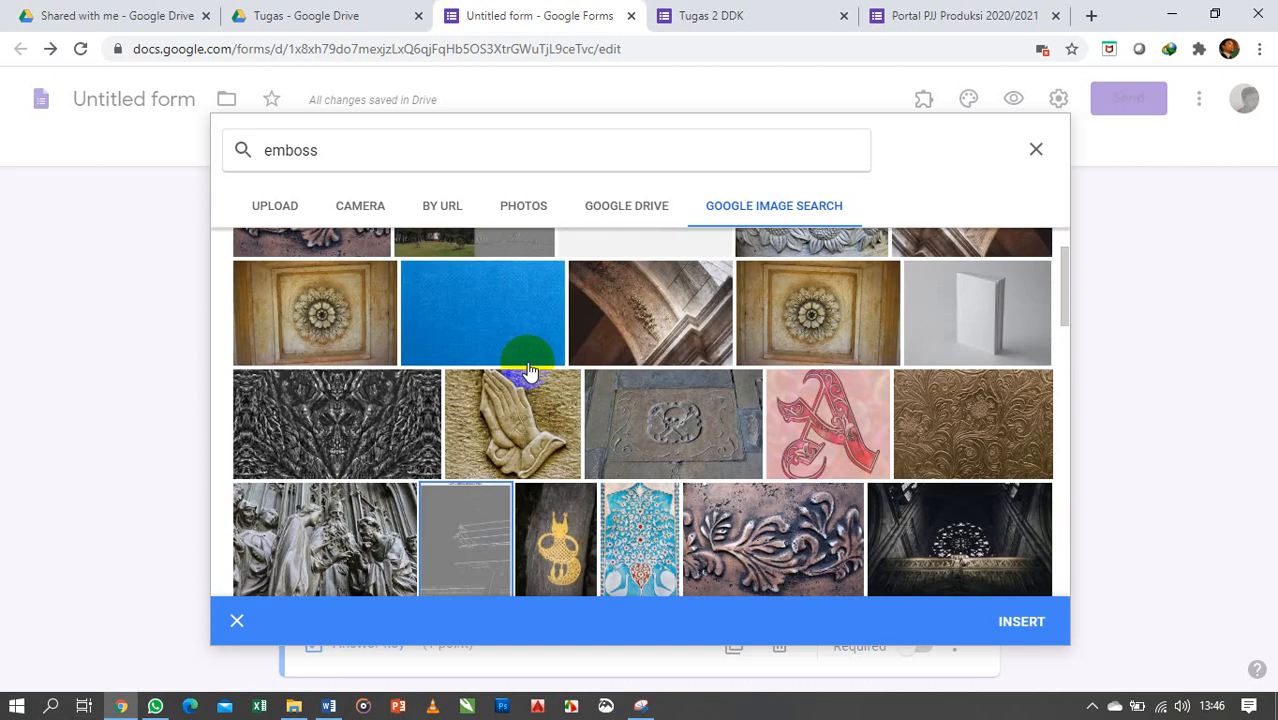
scroll(660, 404, "up", 1)
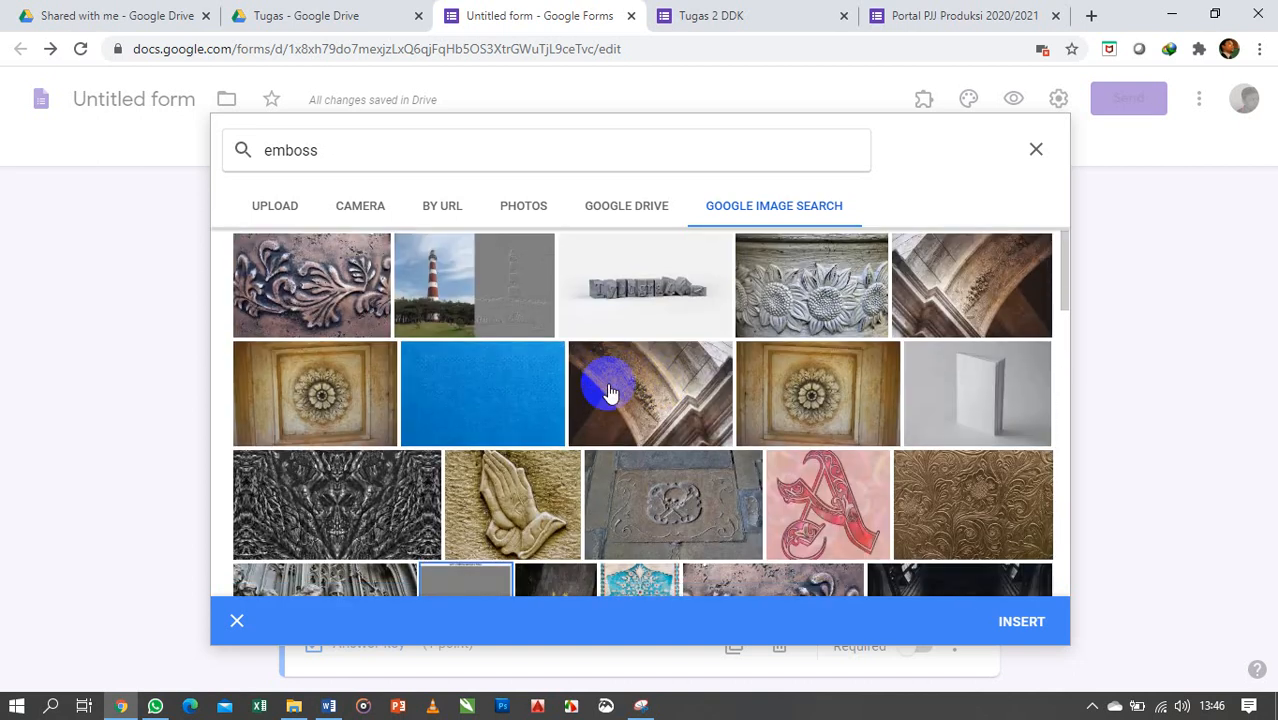
scroll(610, 393, "down", 4)
scroll(610, 393, "down", 4)
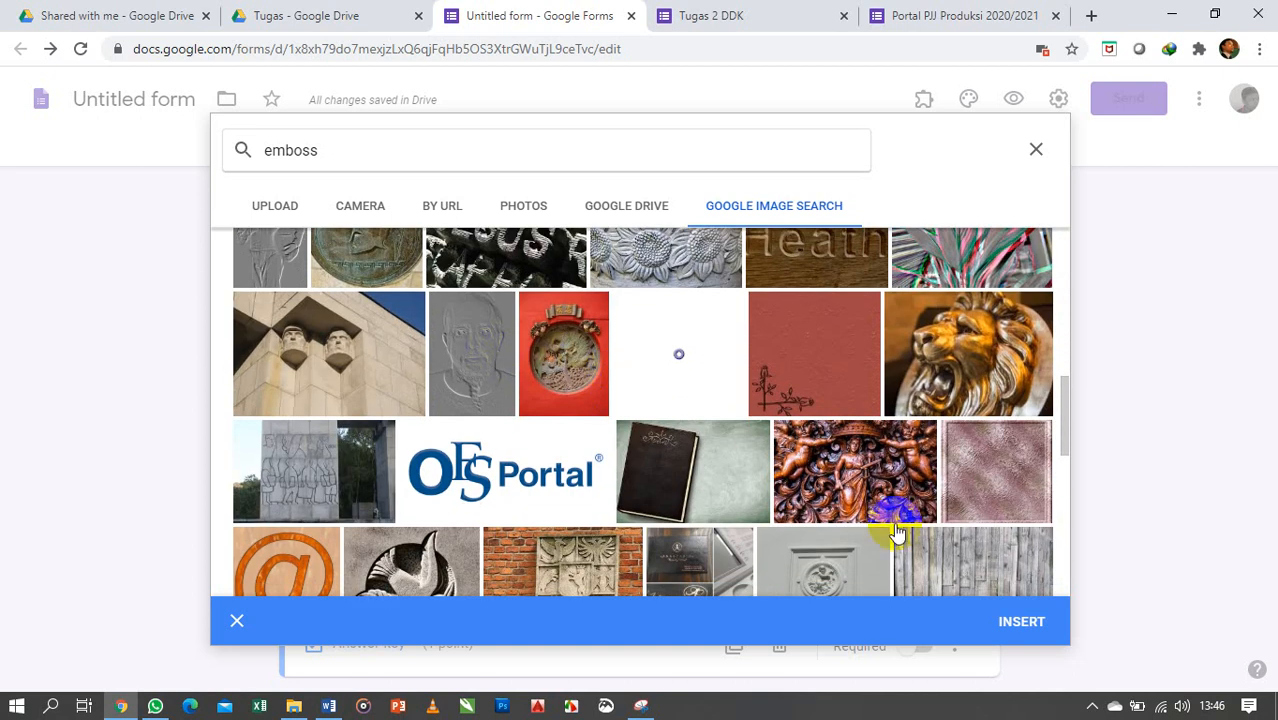
left_click(508, 388)
left_click(1022, 621)
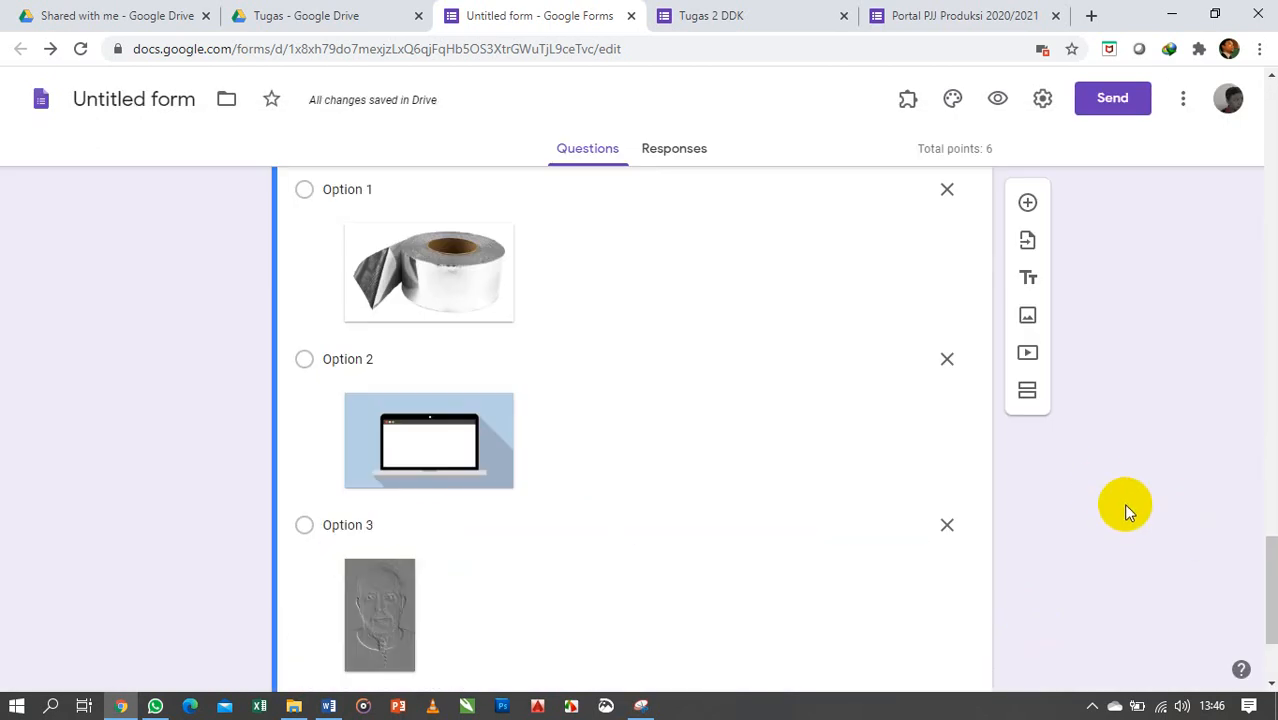
Step: Make the foil question required and set Option 1, the foil roll, as its correct answer
scroll(1121, 505, "up", 3)
scroll(725, 438, "down", 5)
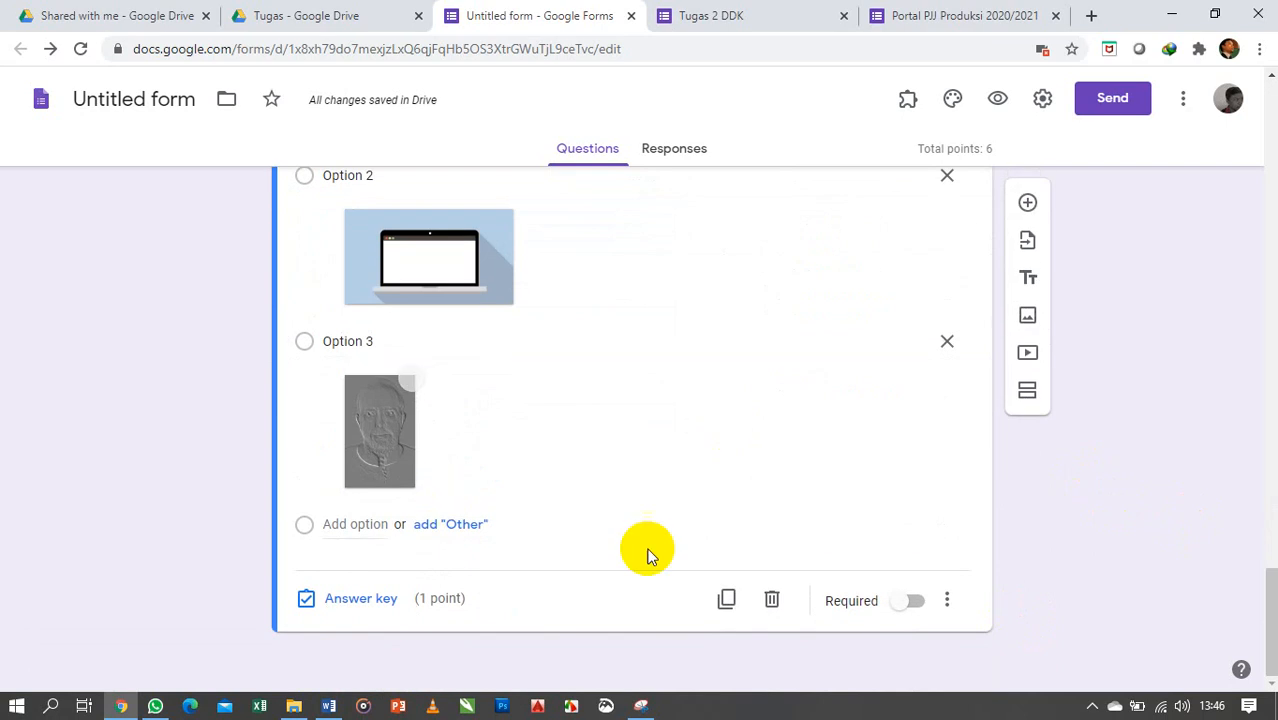
left_click(921, 603)
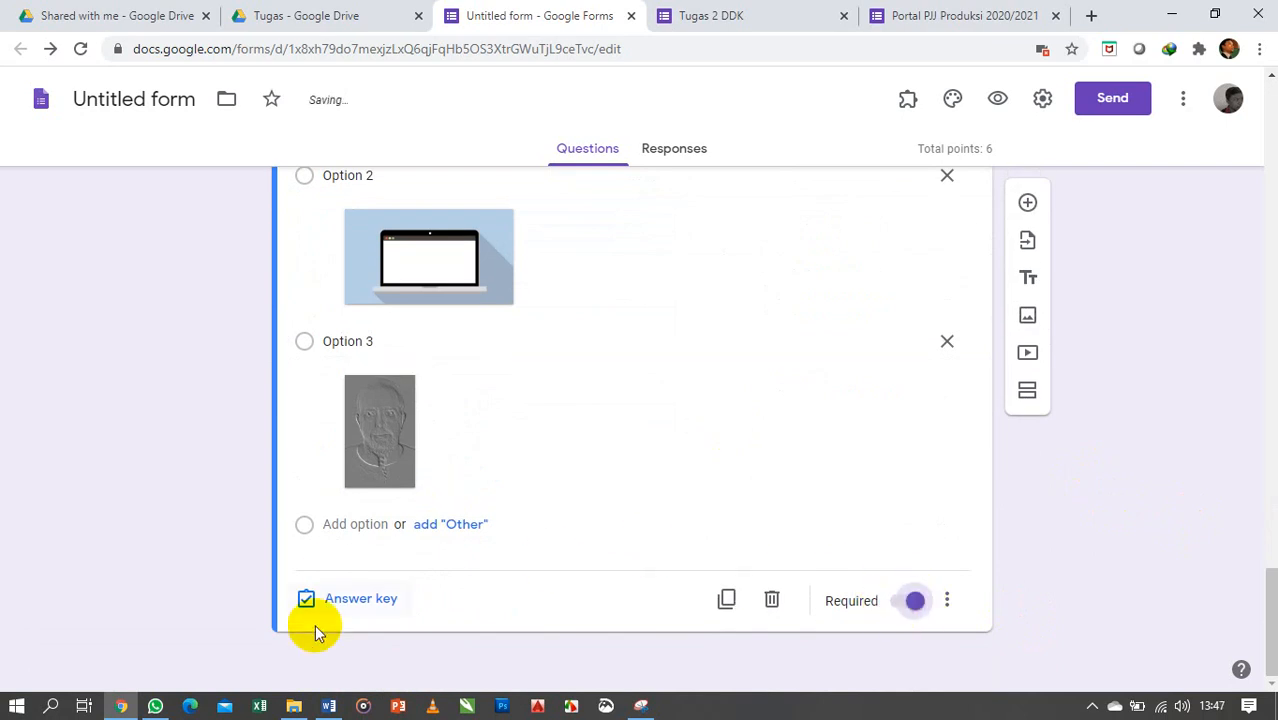
left_click(360, 600)
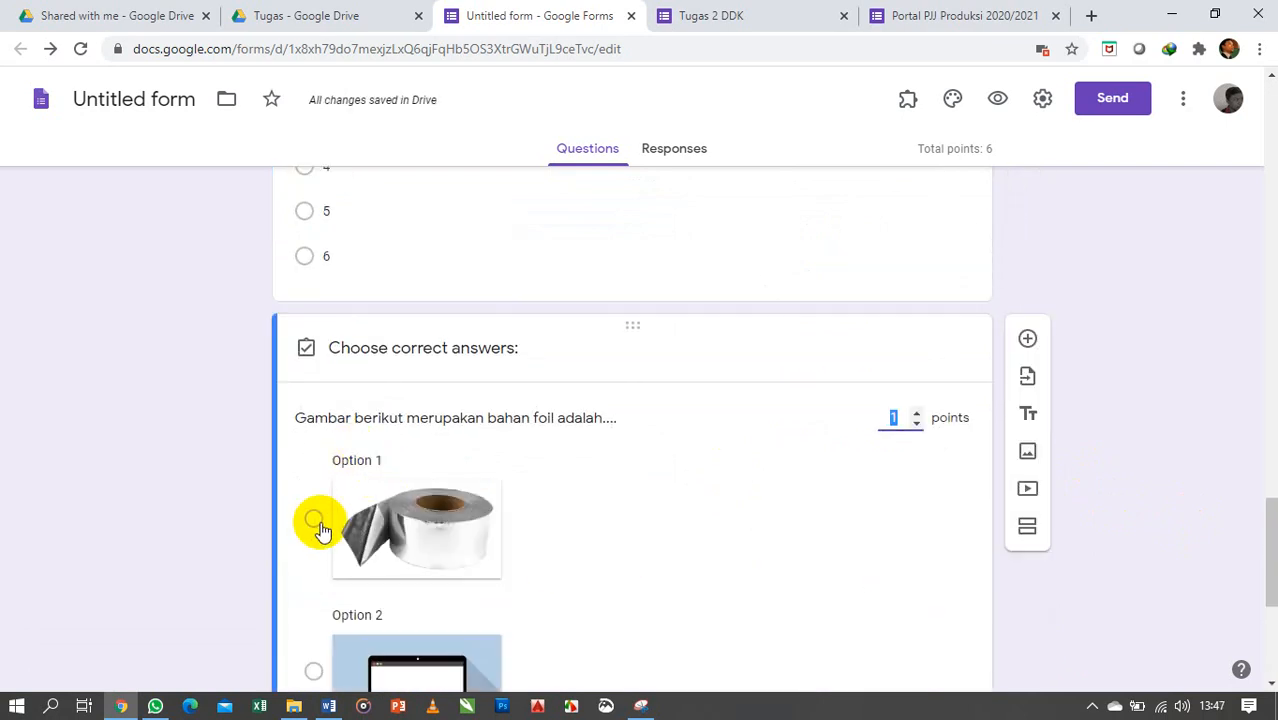
left_click(316, 522)
scroll(230, 497, "down", 4)
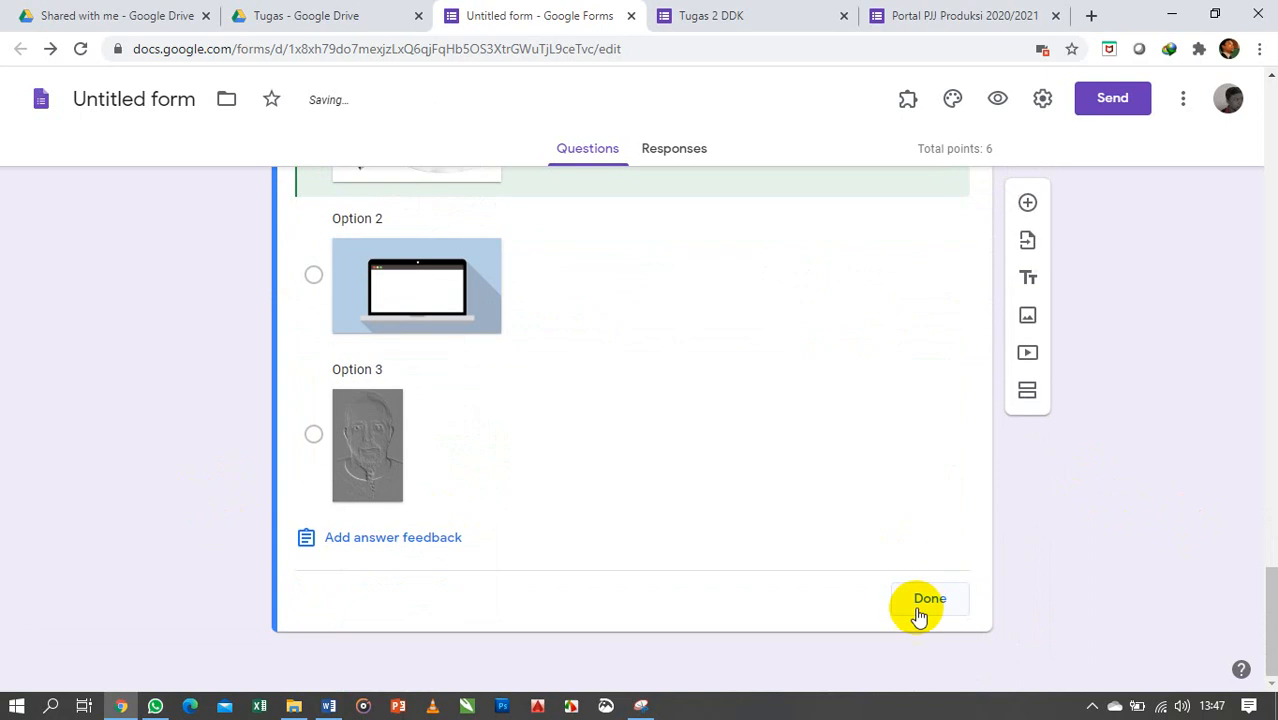
scroll(873, 314, "up", 3)
scroll(873, 374, "down", 3)
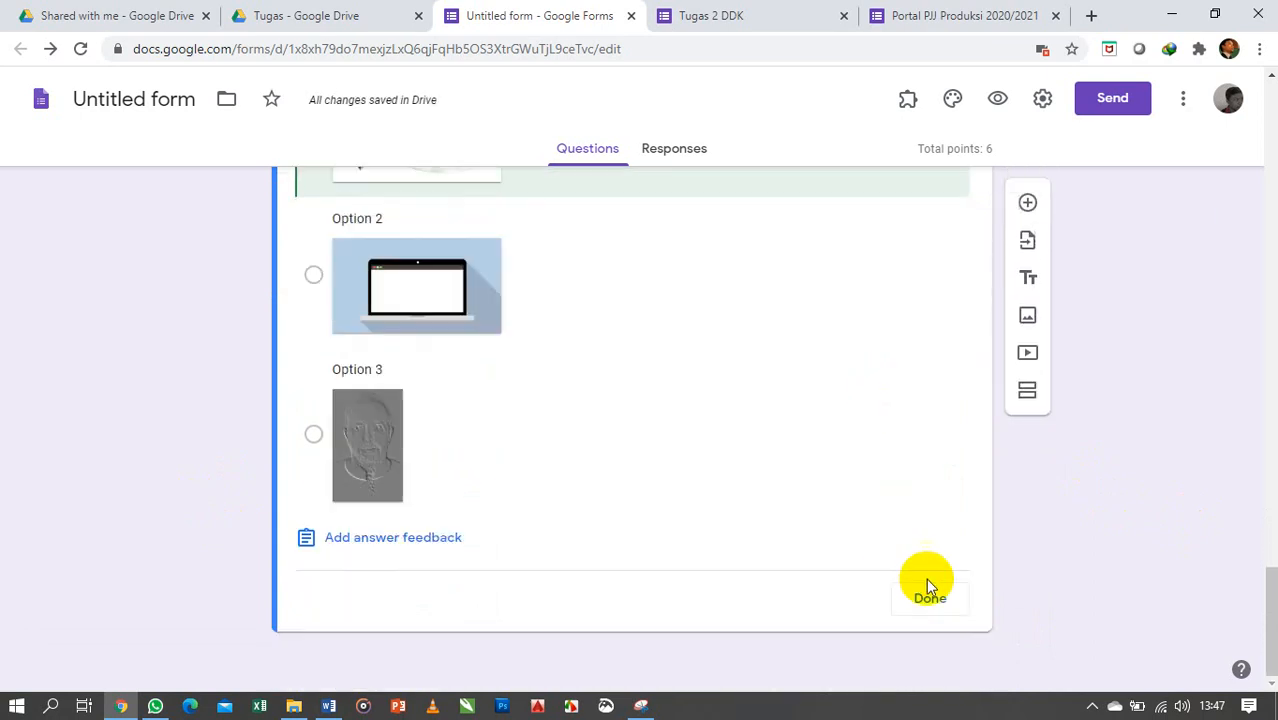
left_click(955, 590)
Step: Review the quiz questions from the foil question up to the first one, checking their images and answer options
scroll(210, 370, "up", 6)
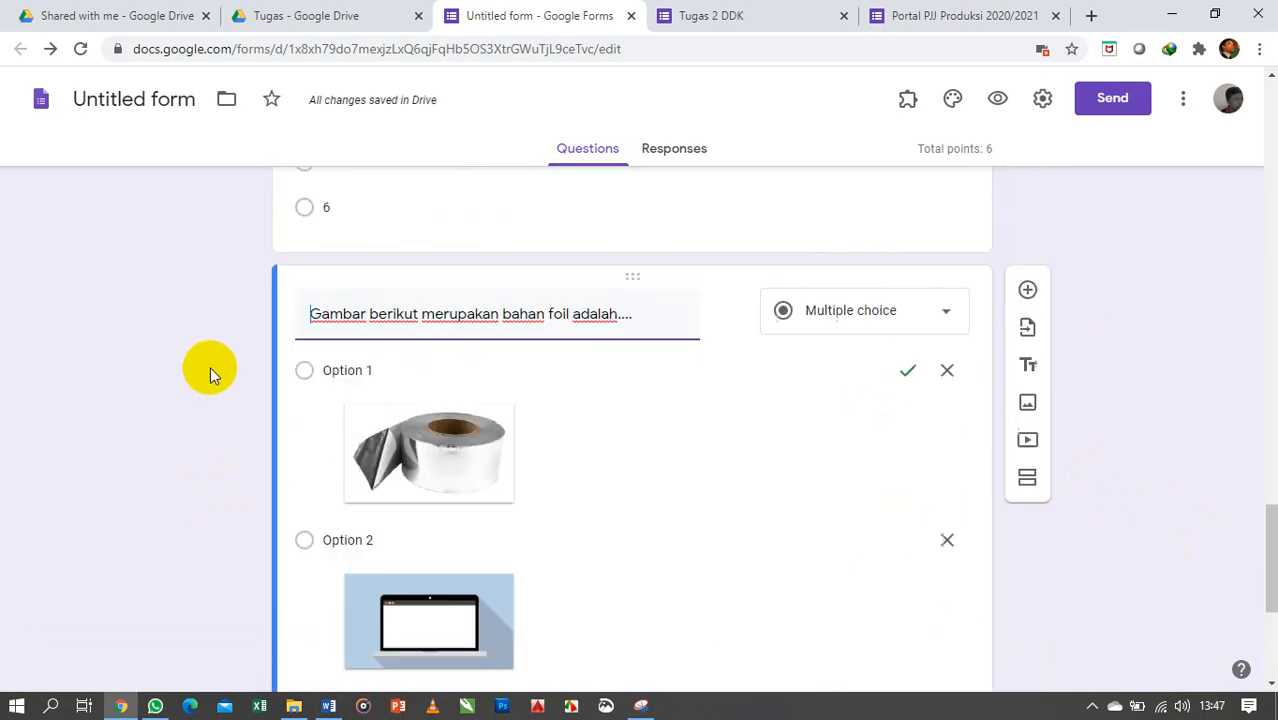
scroll(172, 395, "up", 5)
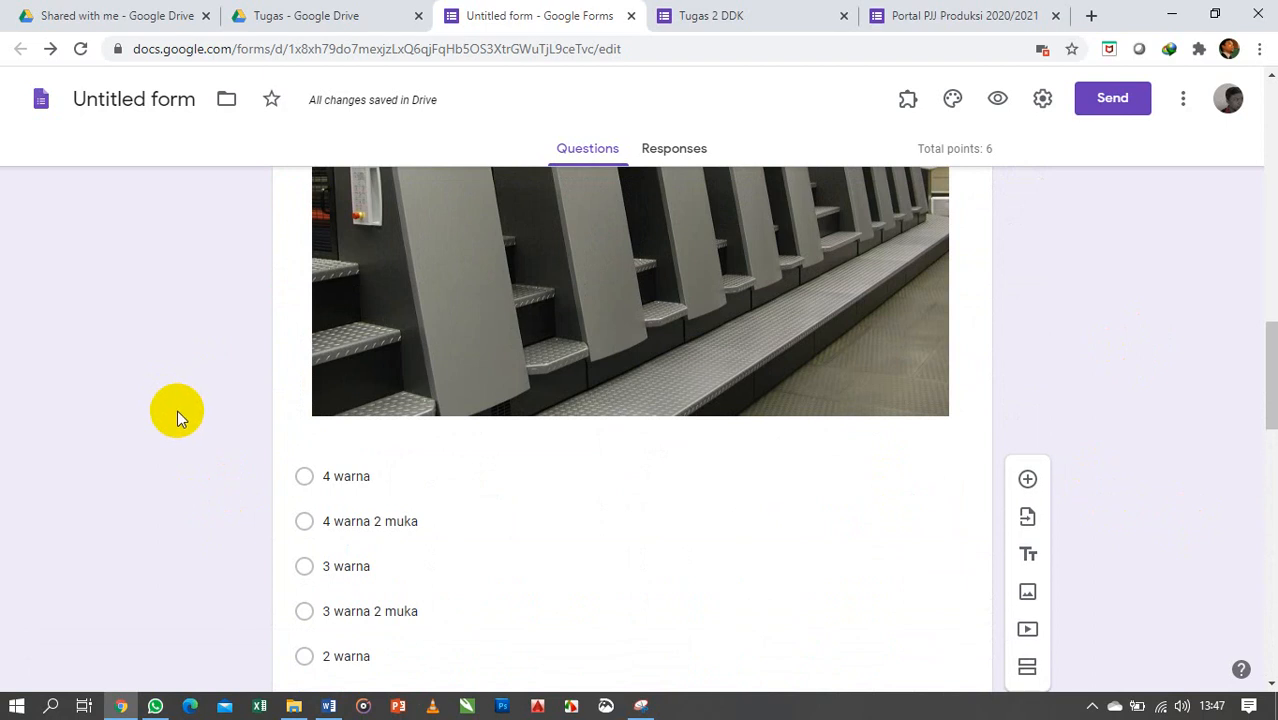
scroll(172, 412, "down", 2)
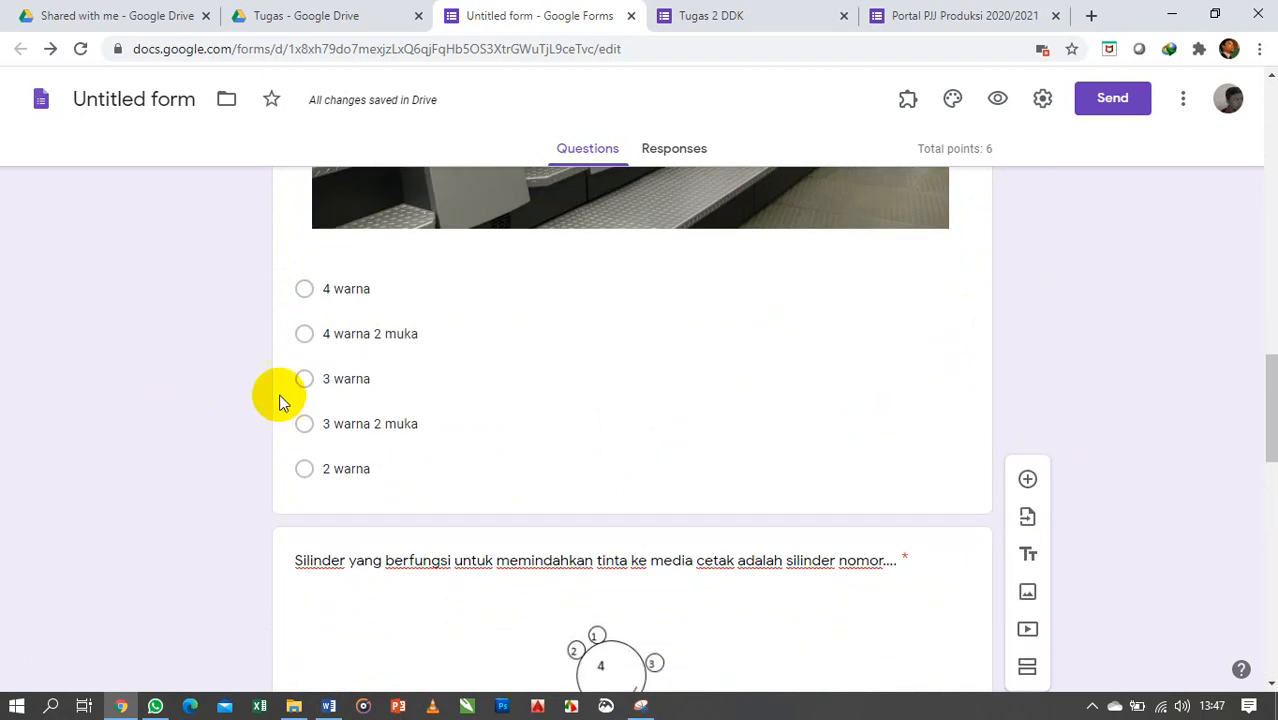
scroll(410, 330, "up", 8)
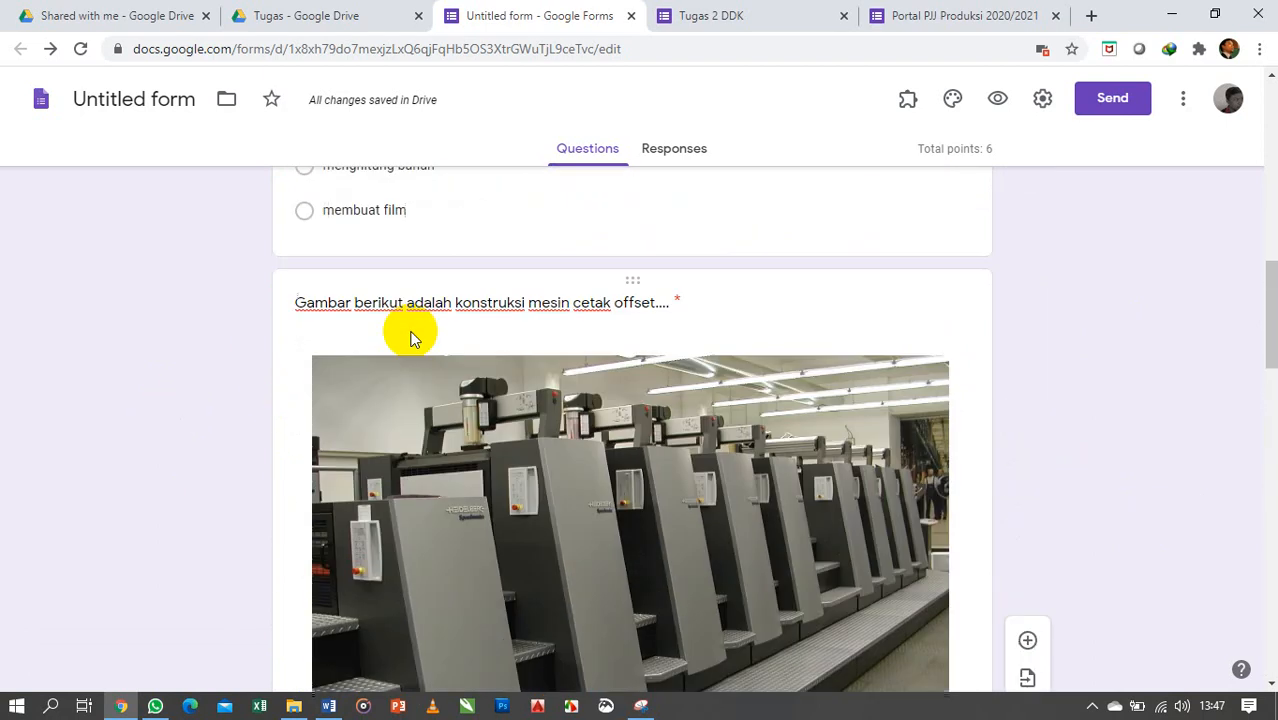
left_click(401, 366)
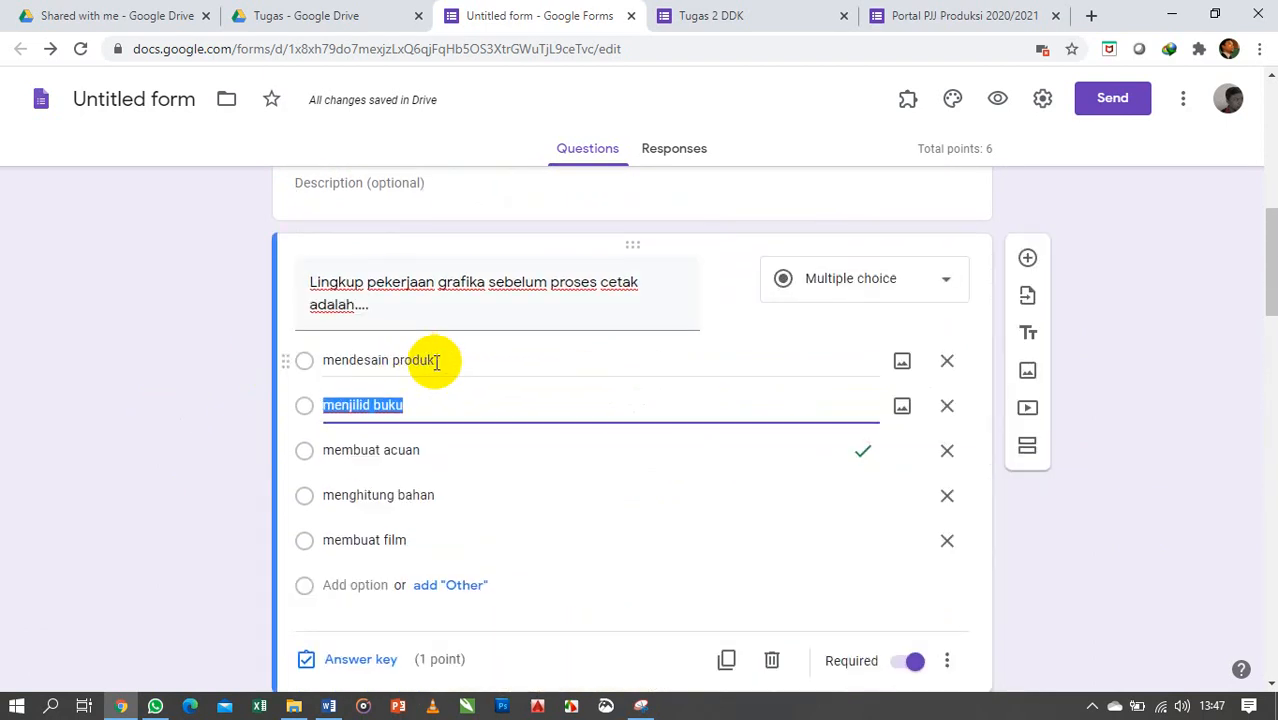
scroll(433, 360, "down", 3)
scroll(252, 363, "up", 2)
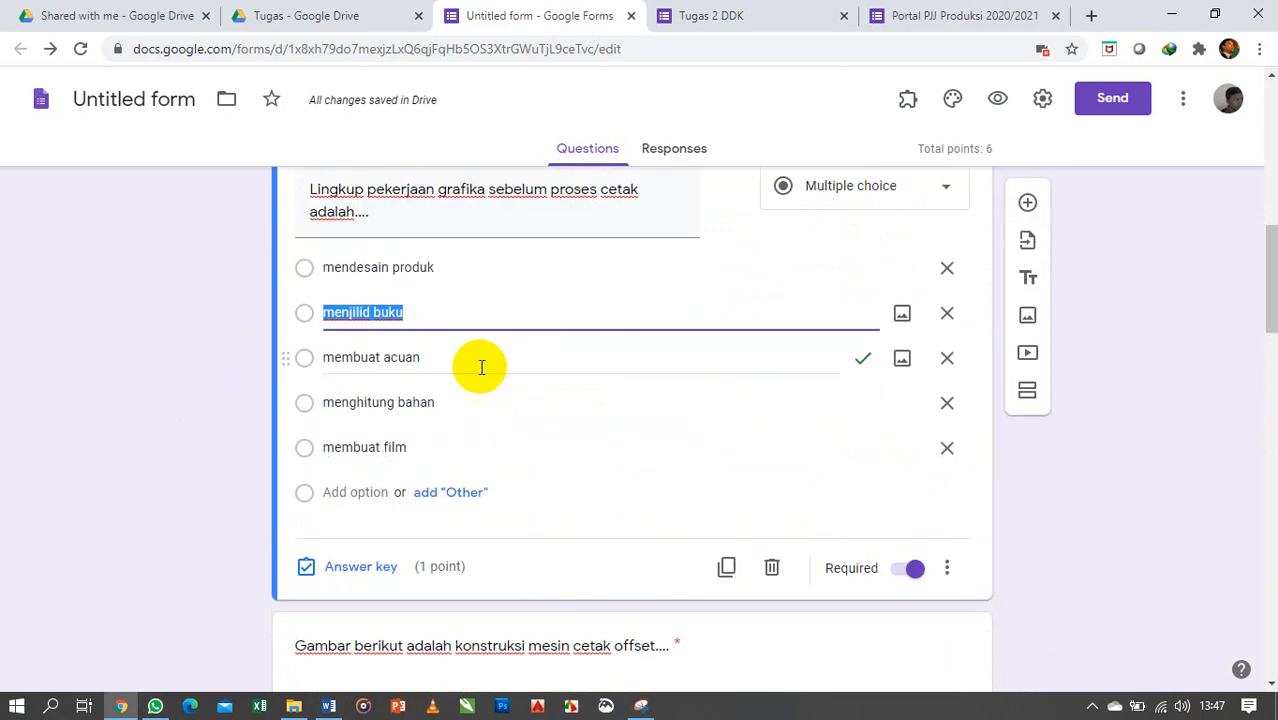
scroll(530, 385, "up", 1)
scroll(590, 410, "down", 10)
scroll(590, 415, "down", 5)
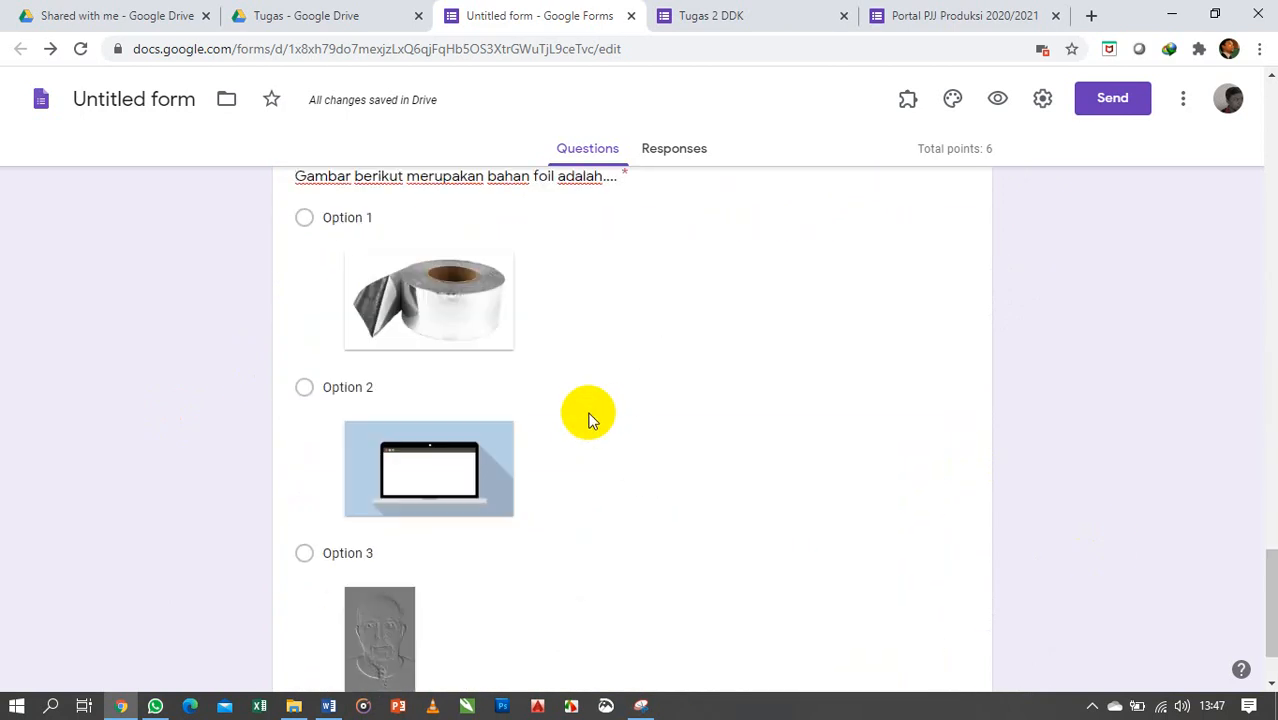
Step: Switch to the respondent view of the "Tugas 2 DDK" form and reload it
left_click(742, 20)
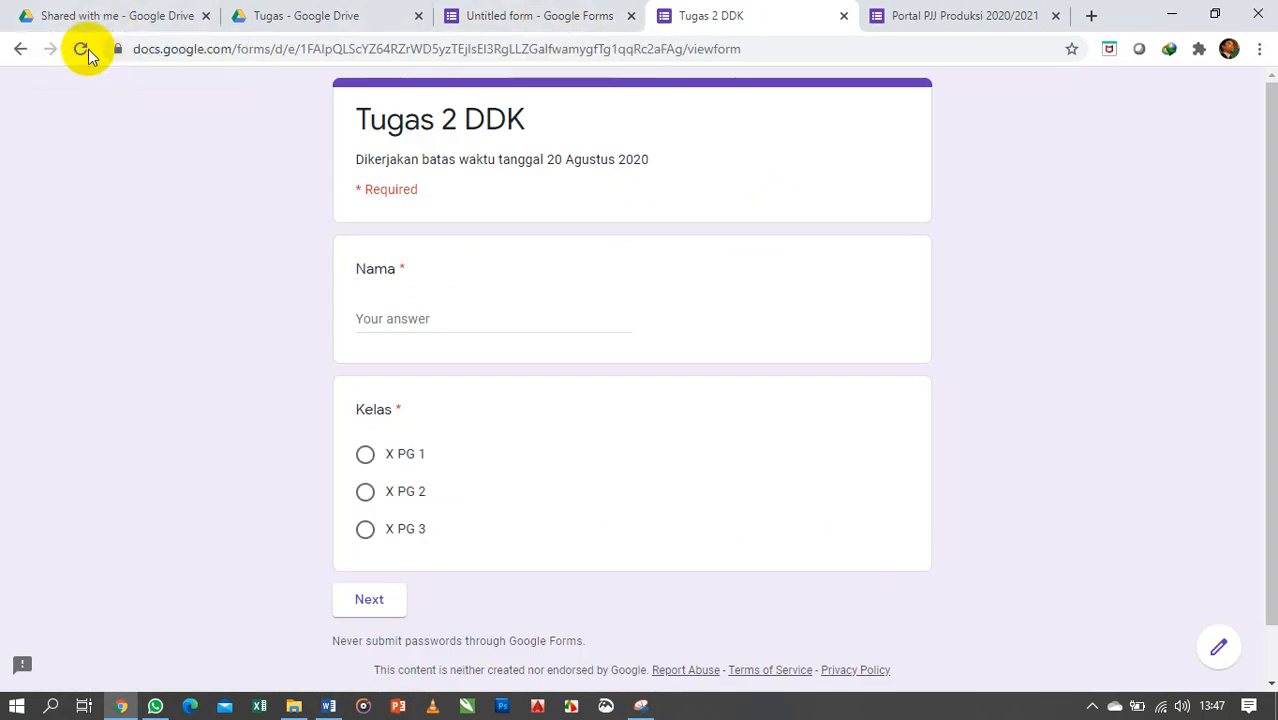
left_click(83, 50)
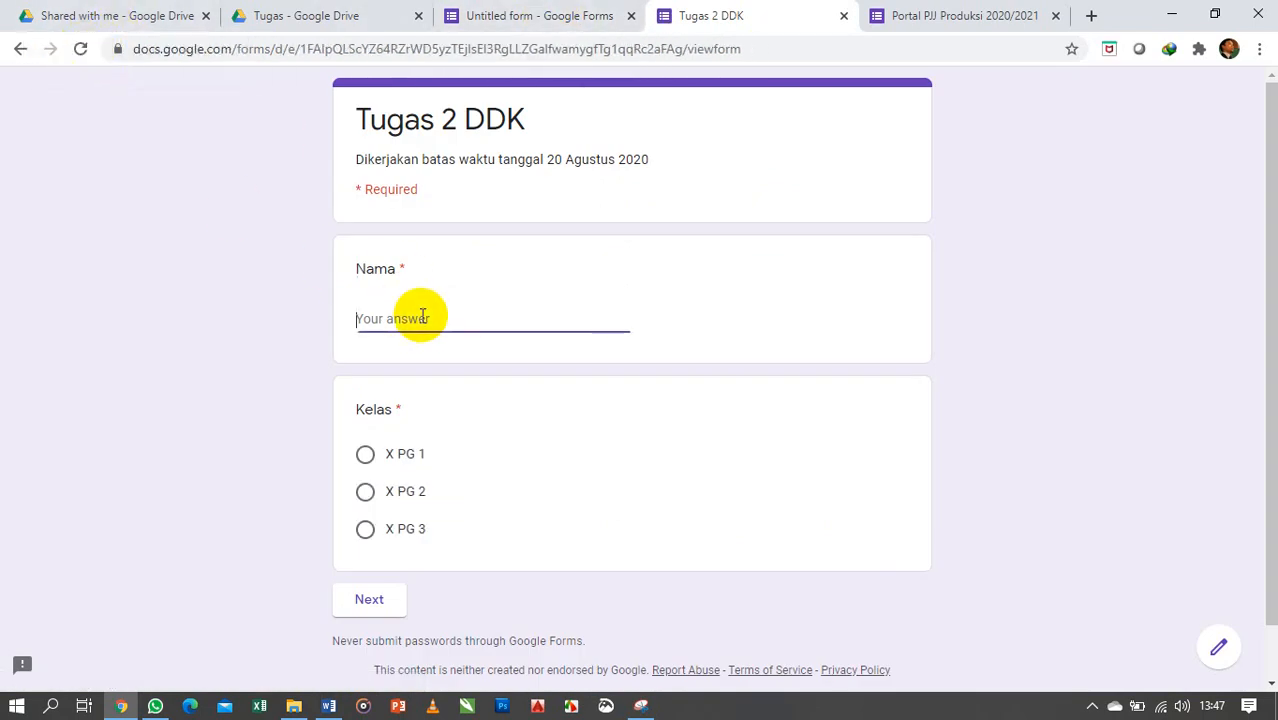
Step: Fill in the Nama field with test text, choose class X PG 1, and continue to the question section to check its questions
left_click(399, 452)
left_click(382, 612)
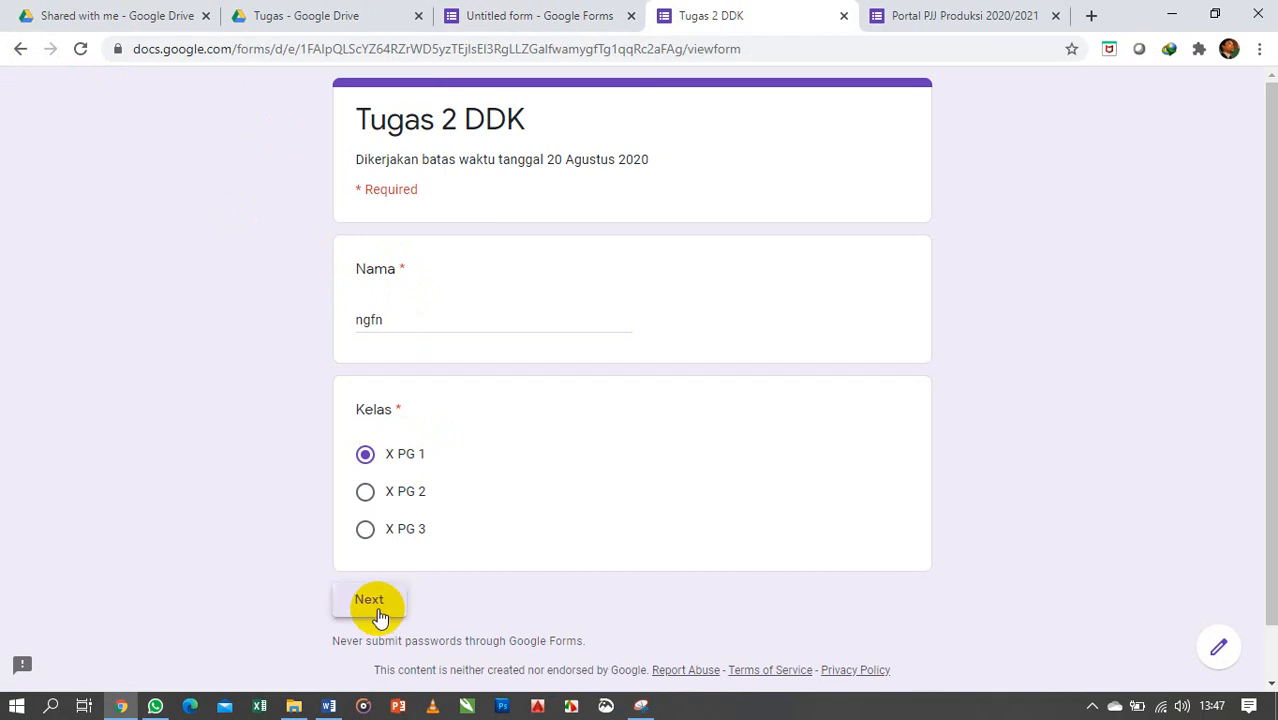
scroll(1041, 318, "down", 8)
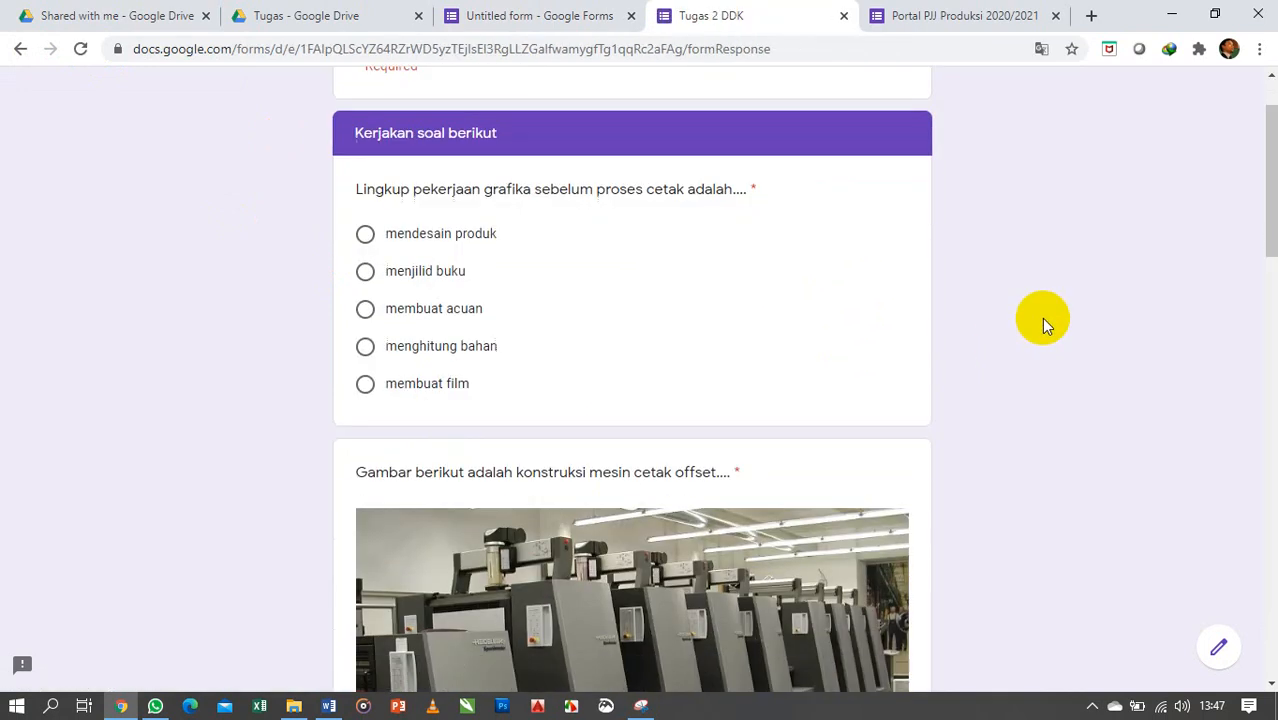
scroll(1045, 322, "down", 10)
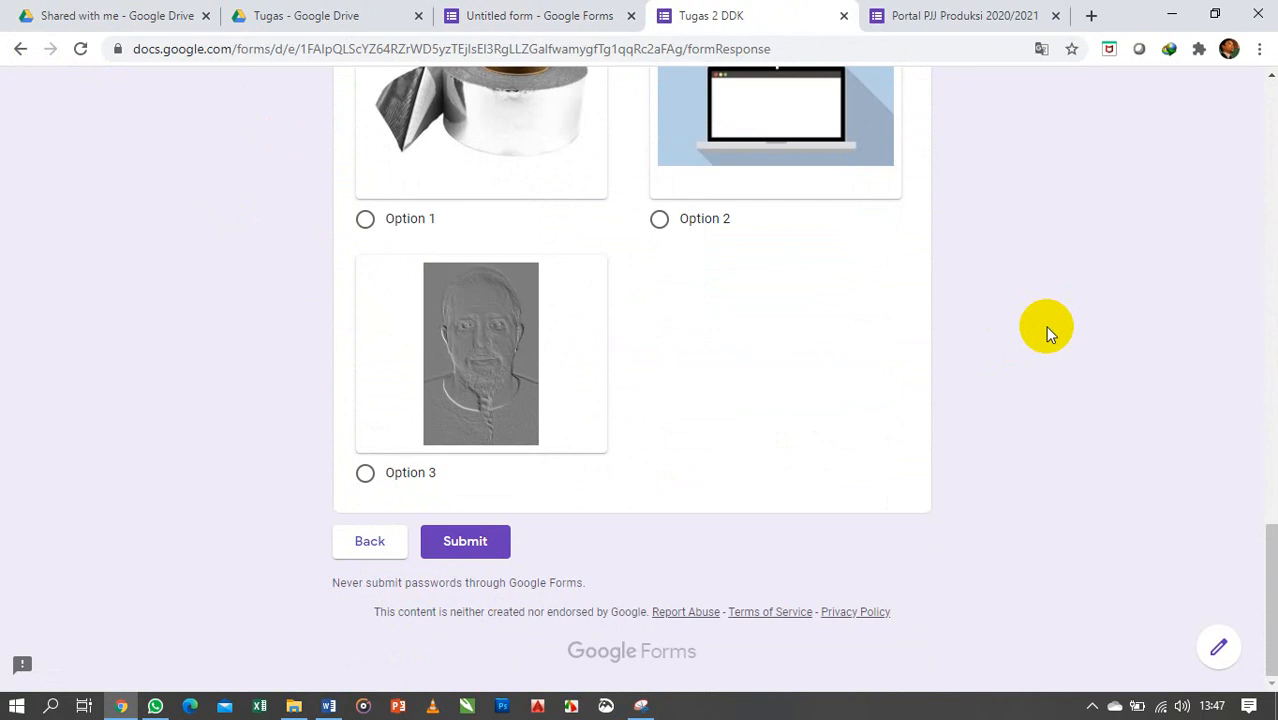
scroll(1045, 325, "up", 18)
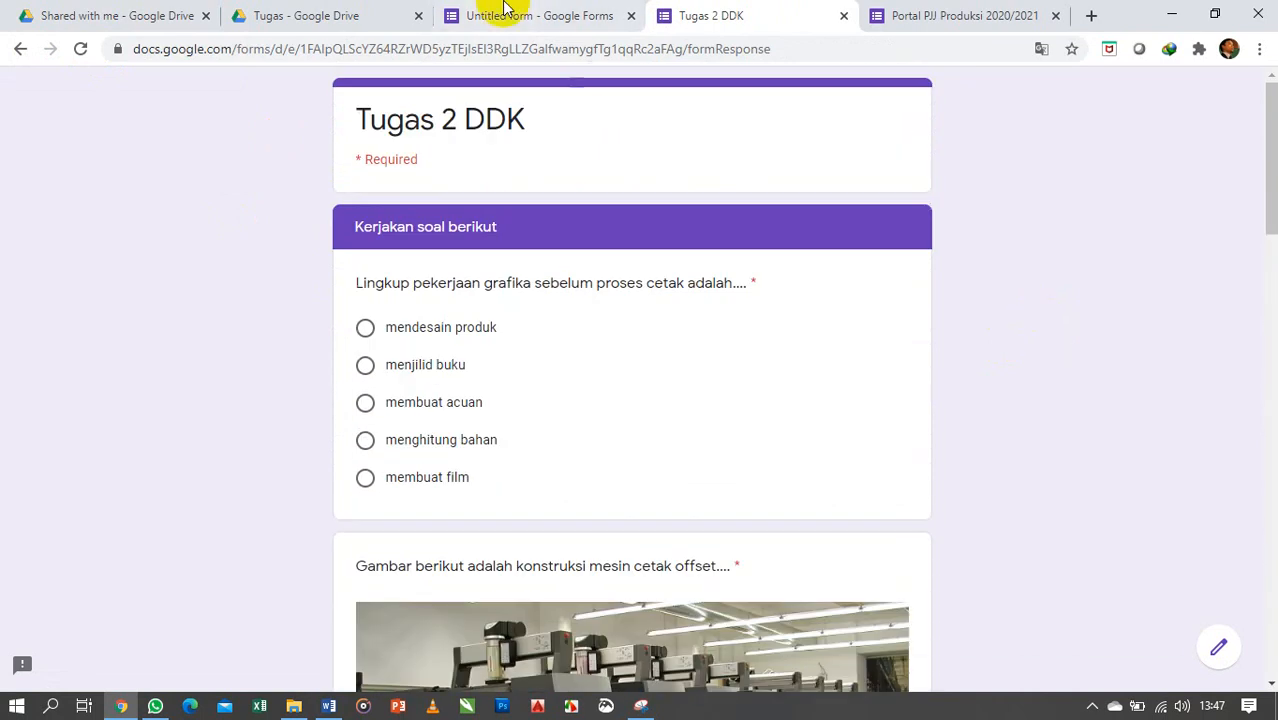
Step: In the form editor, turn on shuffled option order for the question "Lingkup pekerjaan grafika sebelum proses cetak adalah...."
left_click(540, 15)
scroll(154, 421, "up", 10)
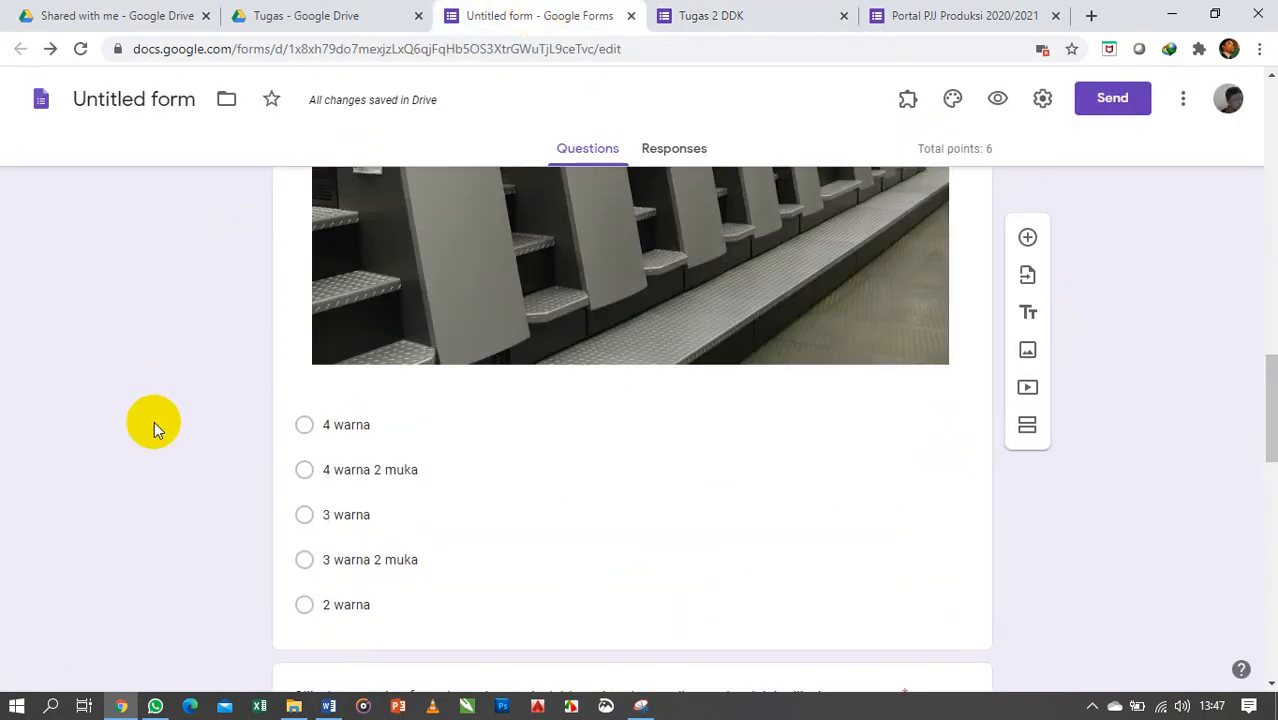
scroll(157, 425, "up", 2)
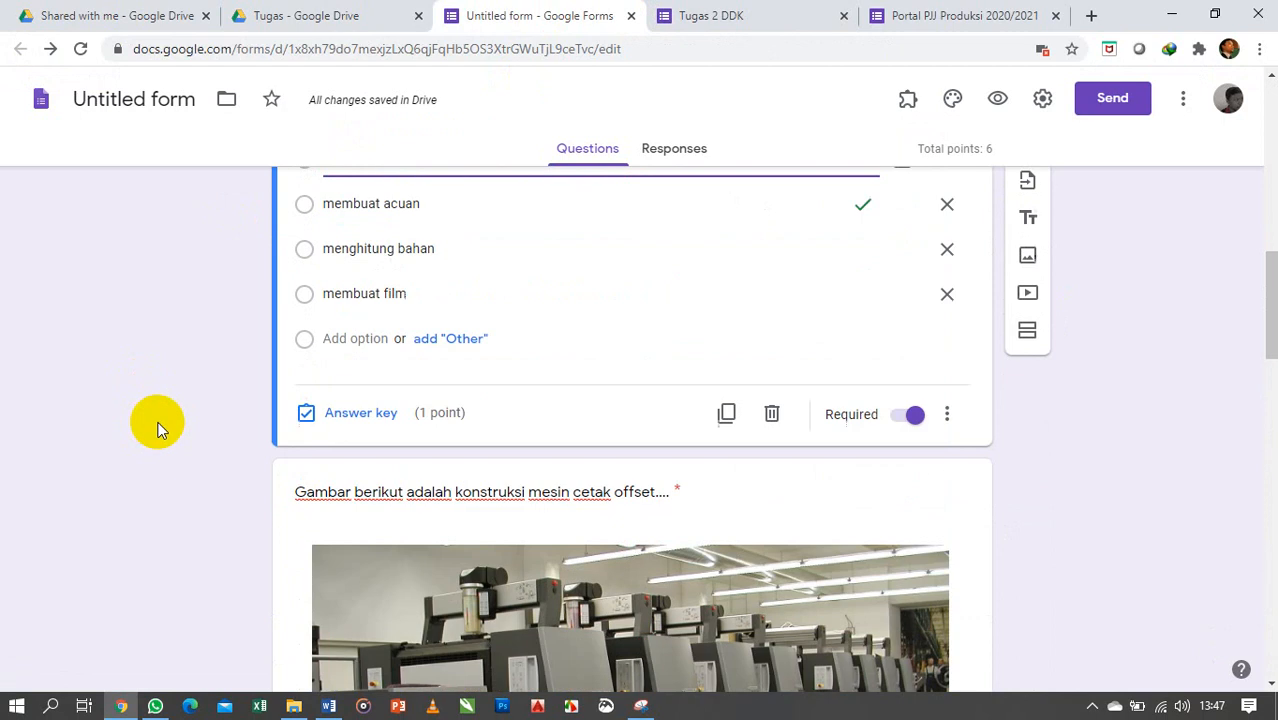
scroll(160, 420, "down", 5)
scroll(371, 385, "up", 7)
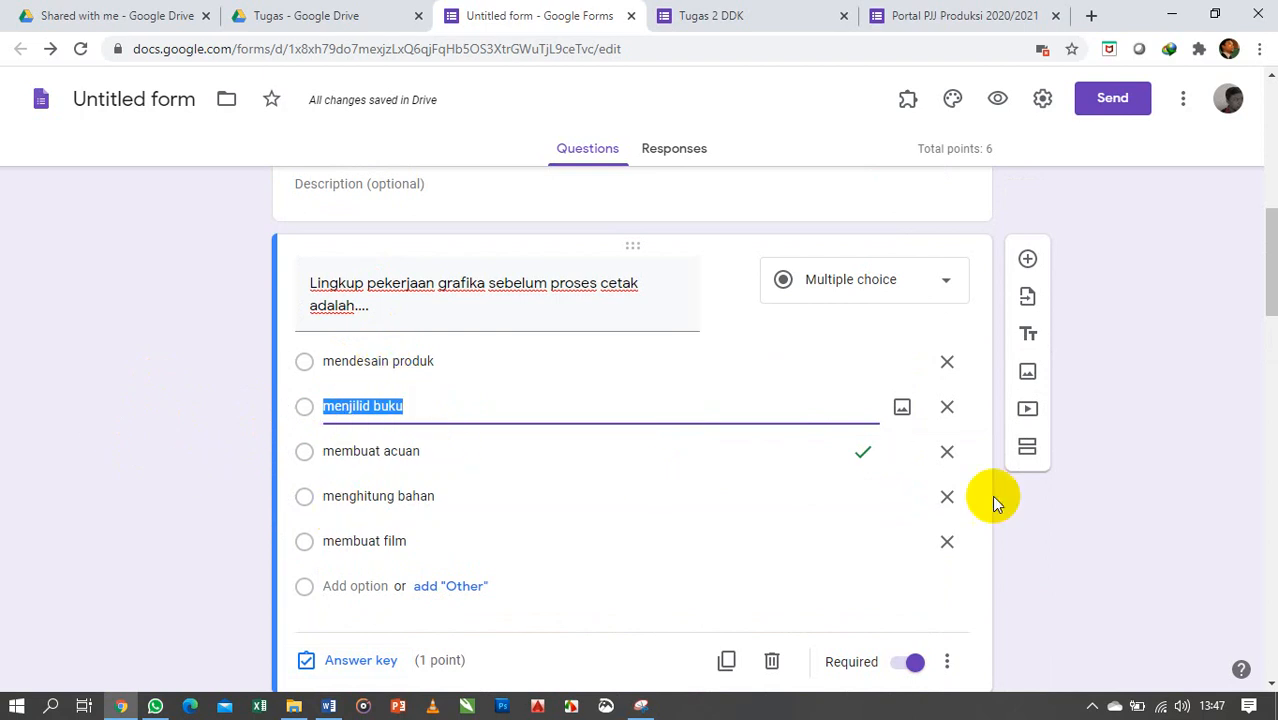
scroll(993, 500, "down", 1)
left_click(946, 568)
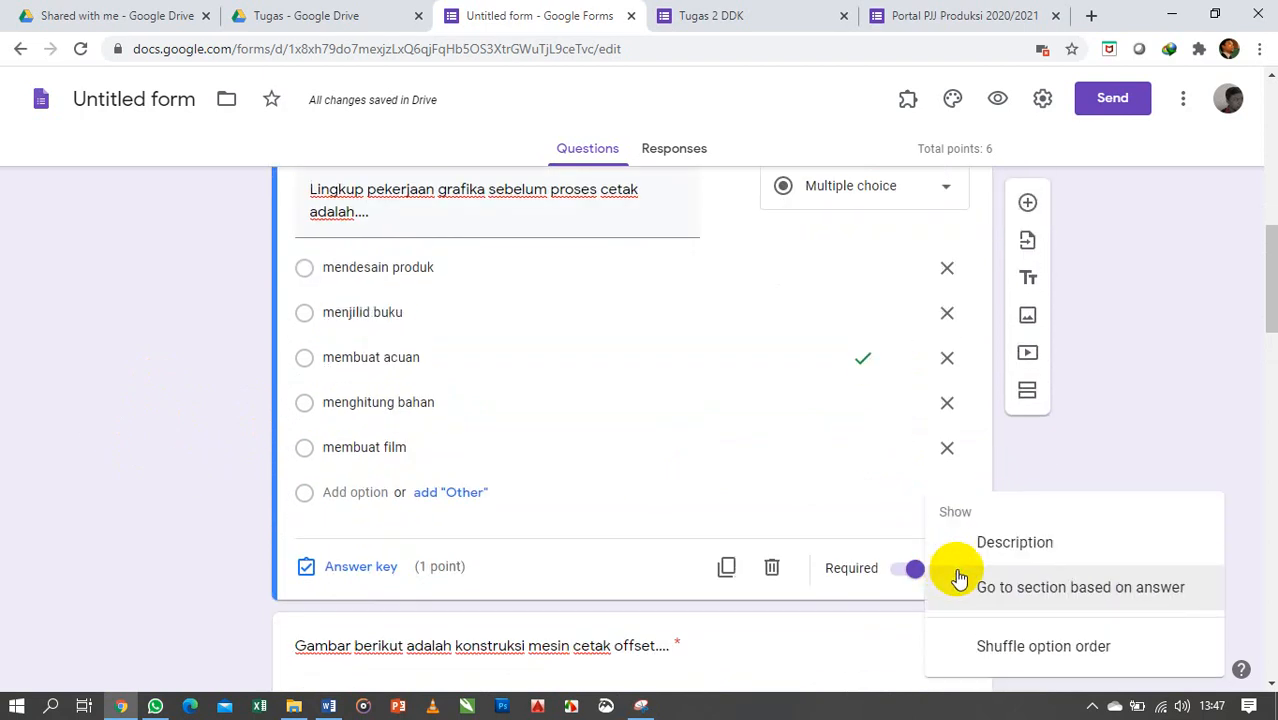
left_click(1050, 648)
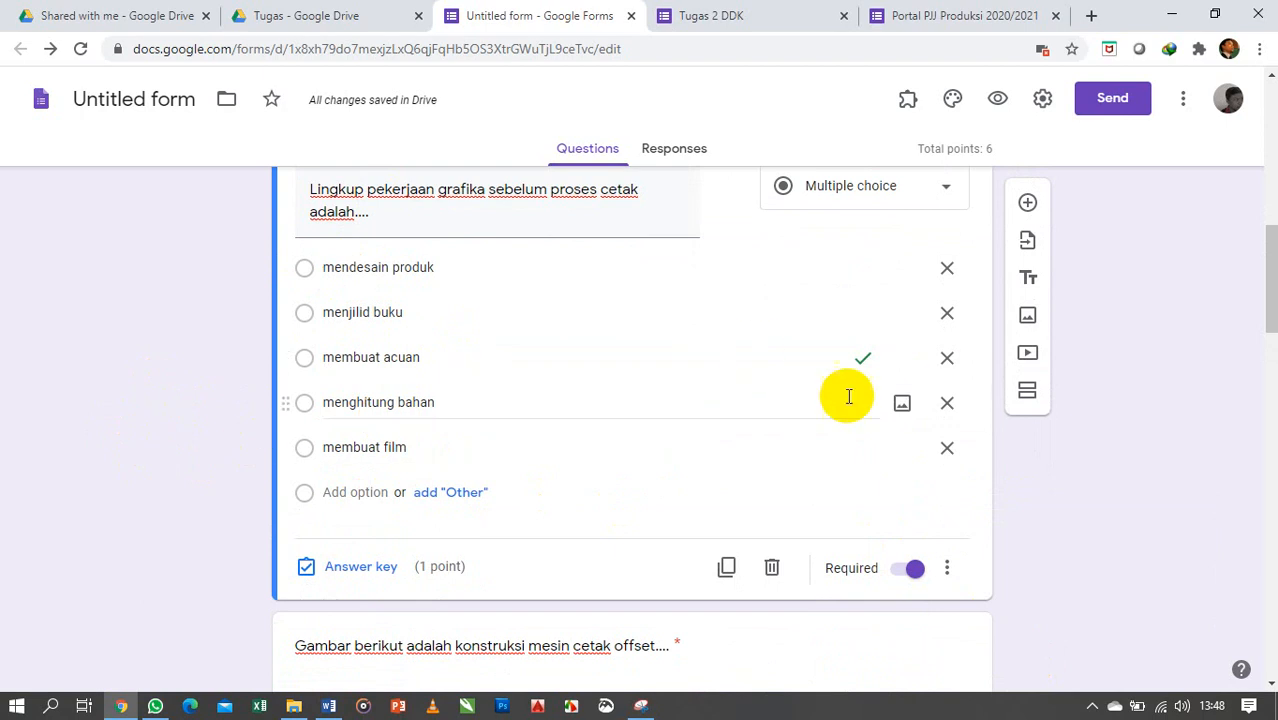
Step: Compare the quiz questions in the form editor with those in the respondent view, down to the foil question
scroll(220, 445, "down", 1)
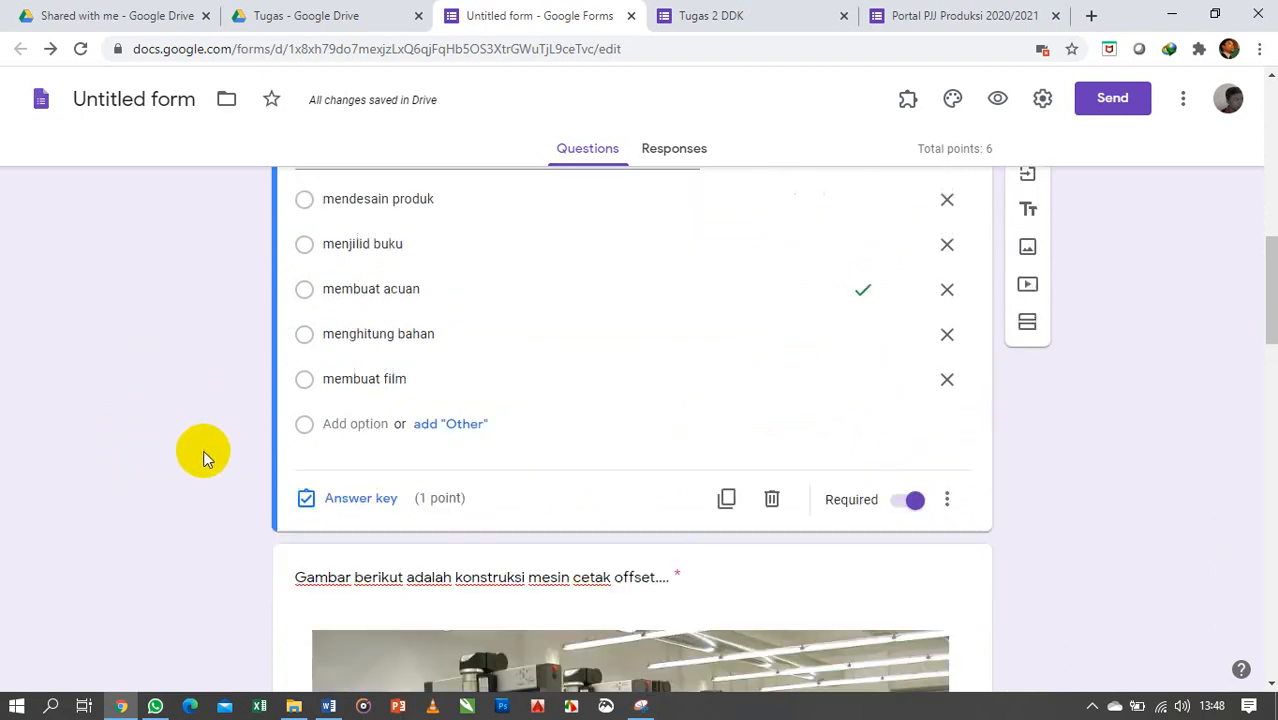
scroll(204, 460, "down", 15)
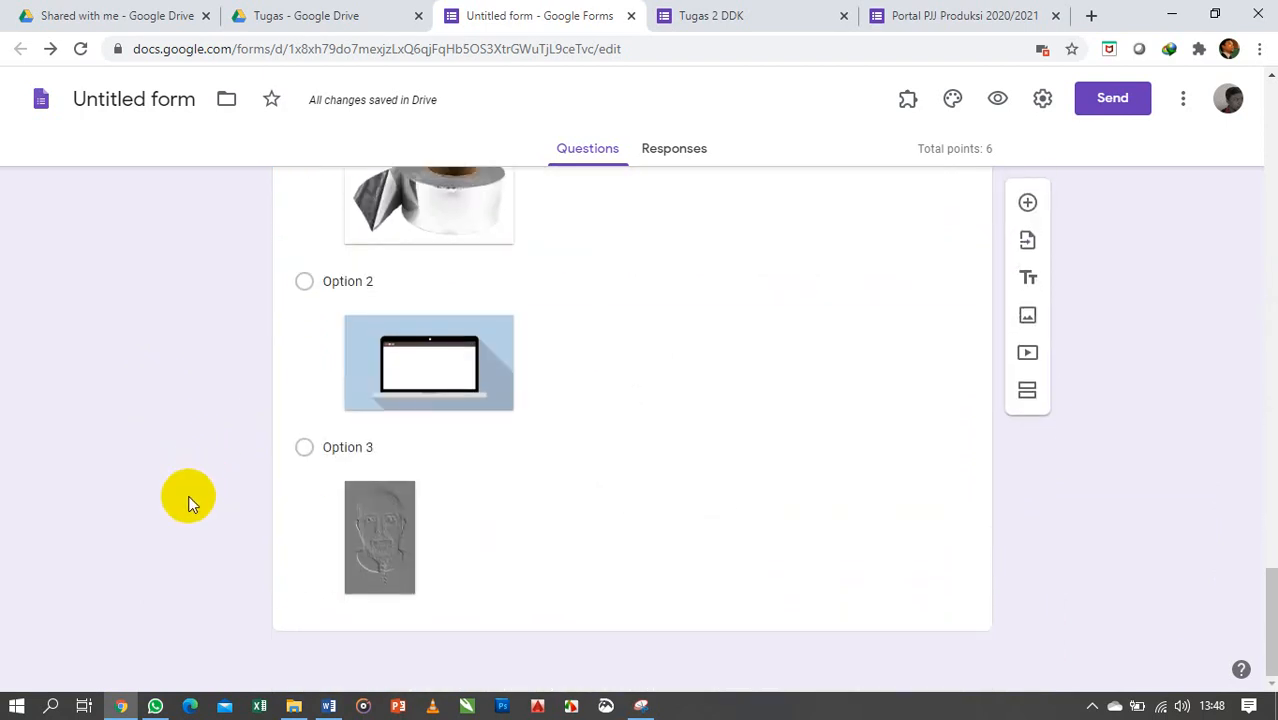
left_click_drag(1272, 600, 1270, 110)
left_click(740, 22)
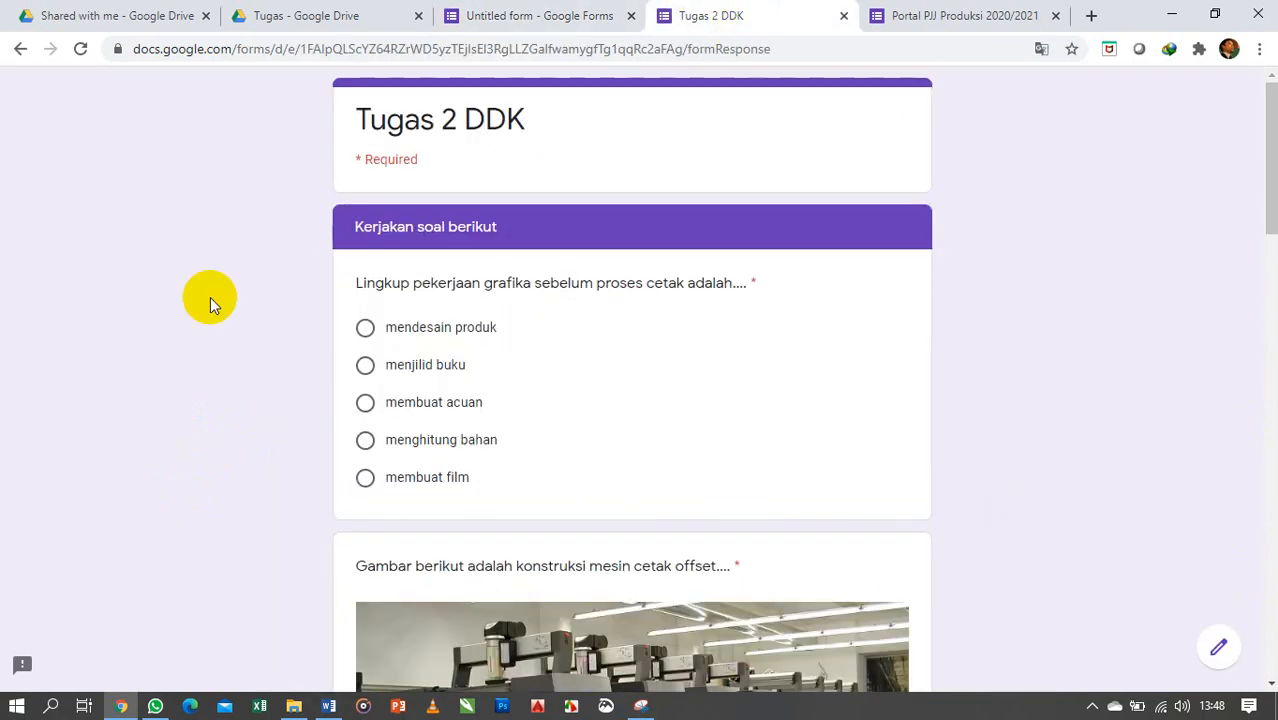
scroll(297, 294, "down", 12)
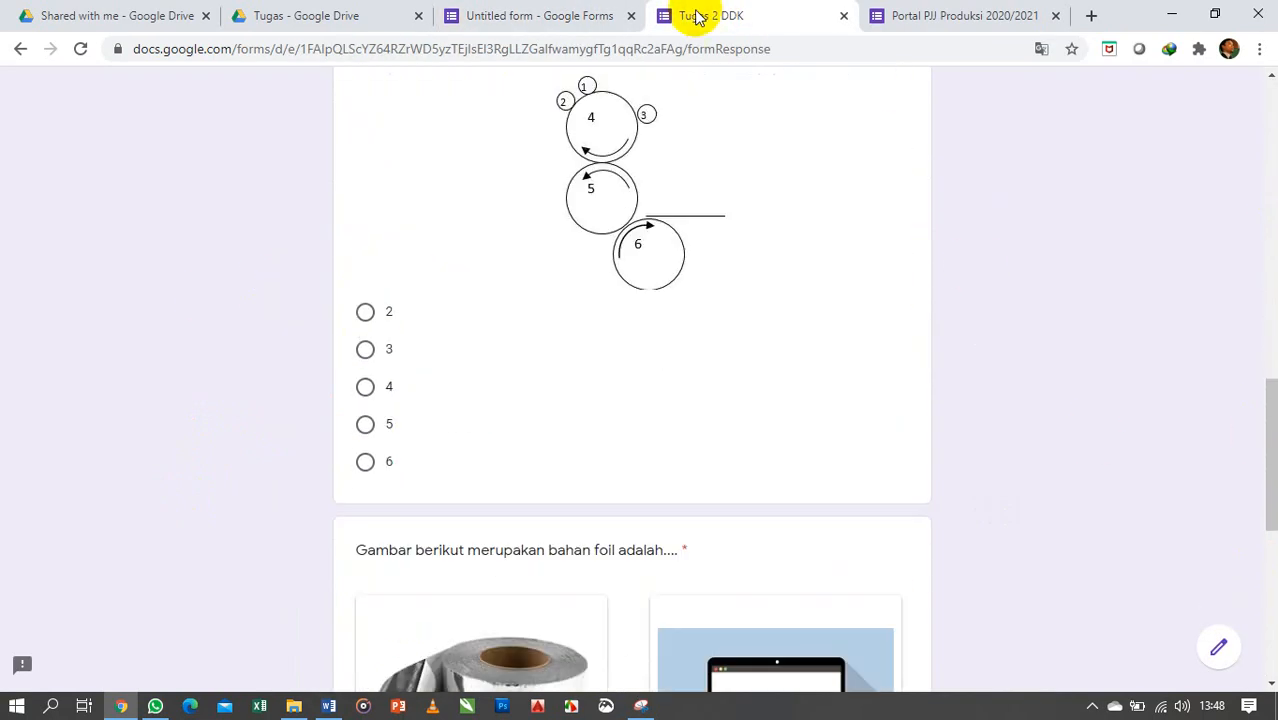
left_click(572, 16)
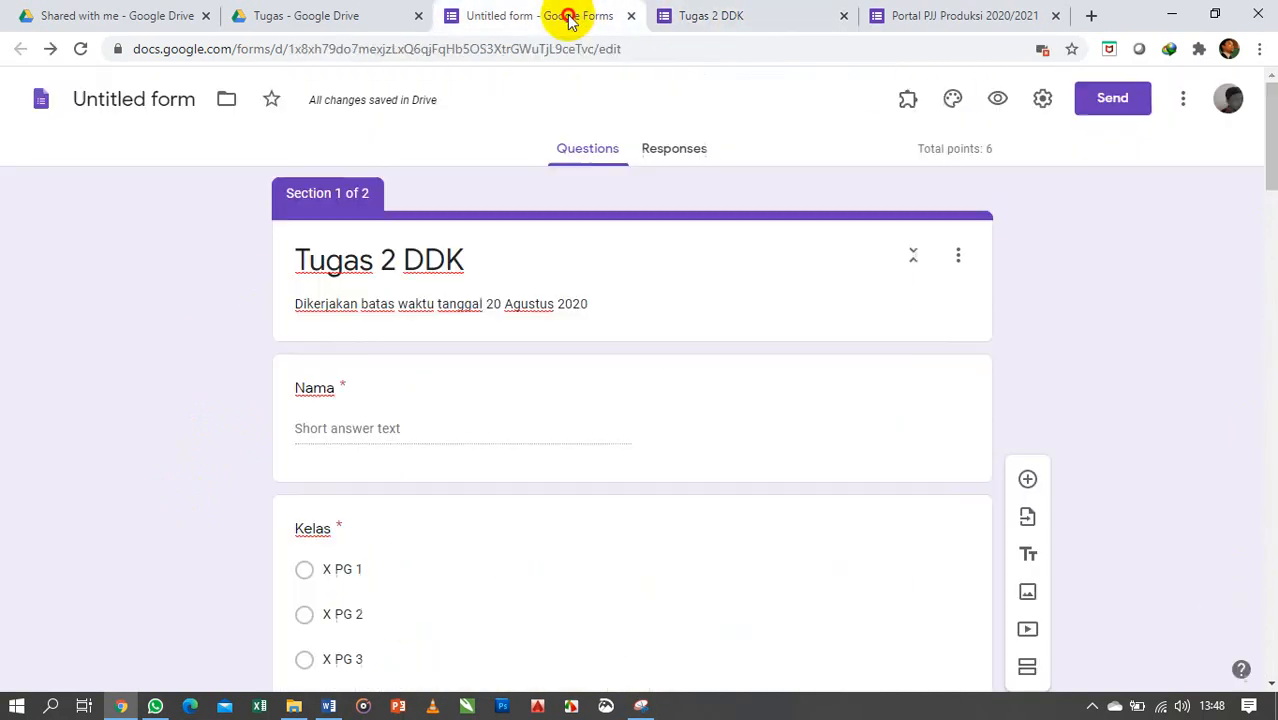
left_click(757, 16)
scroll(1232, 299, "up", 12)
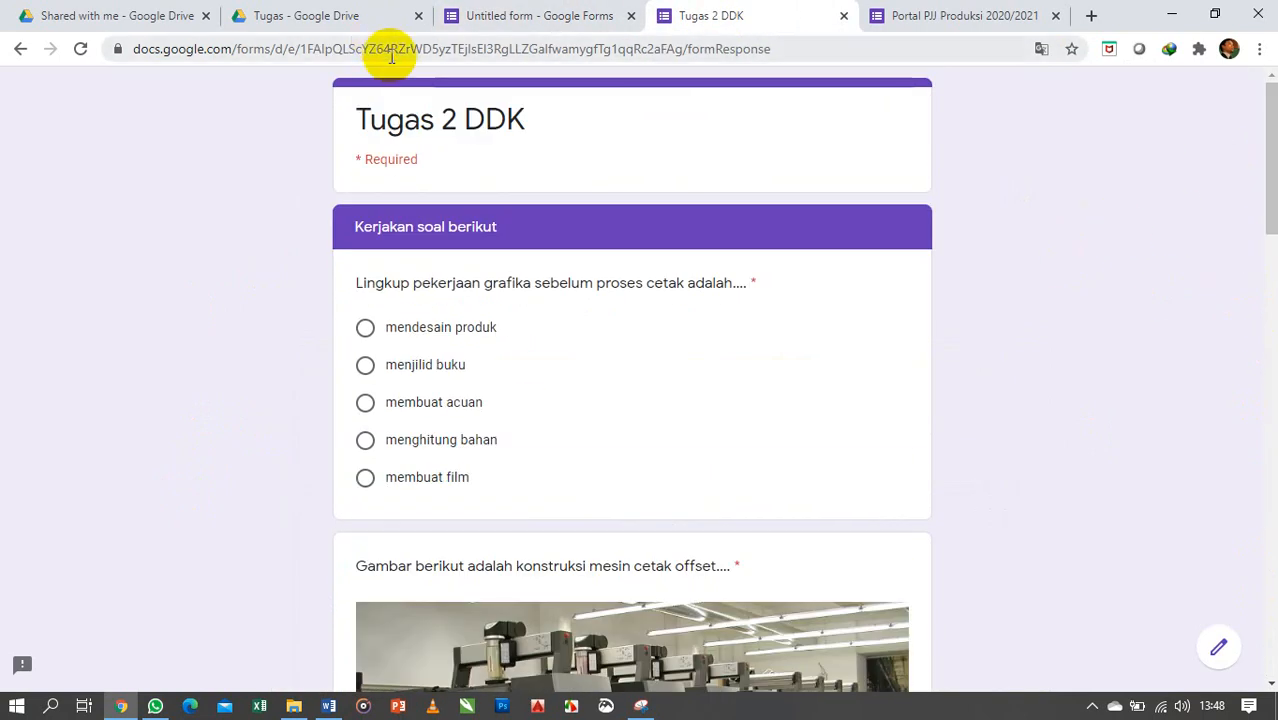
left_click(391, 57)
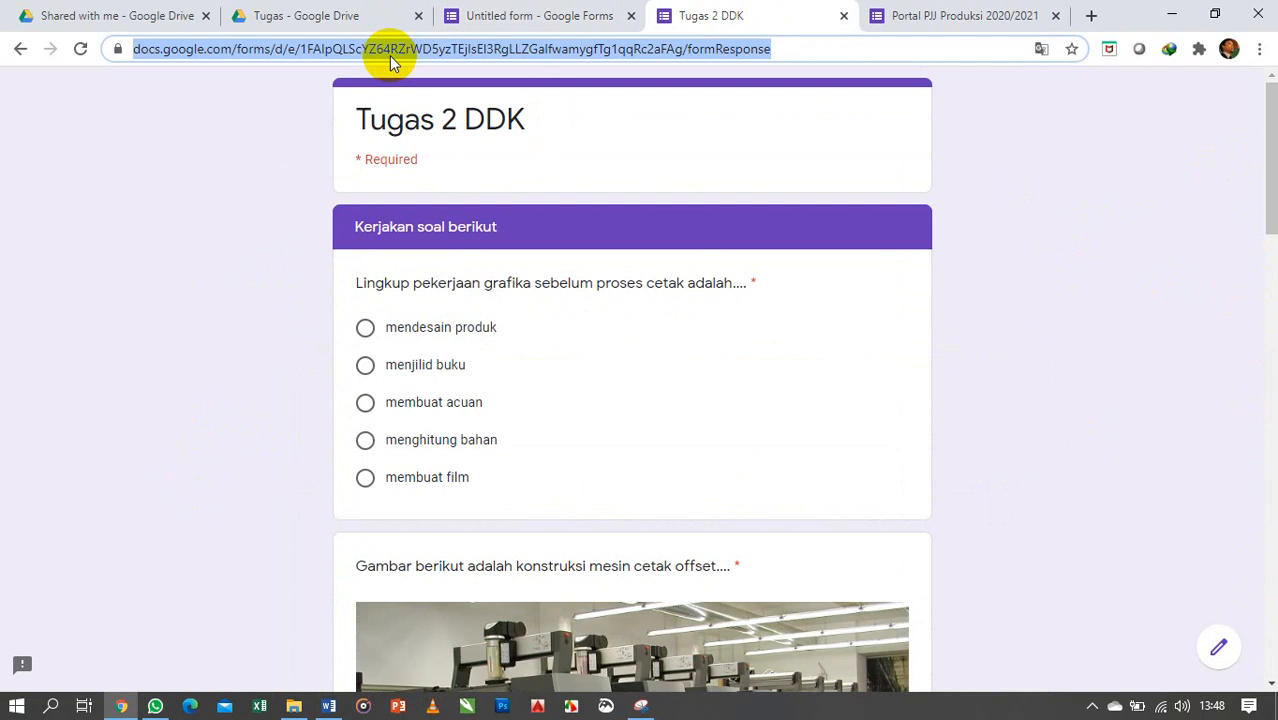
left_click(274, 151)
left_click(1092, 706)
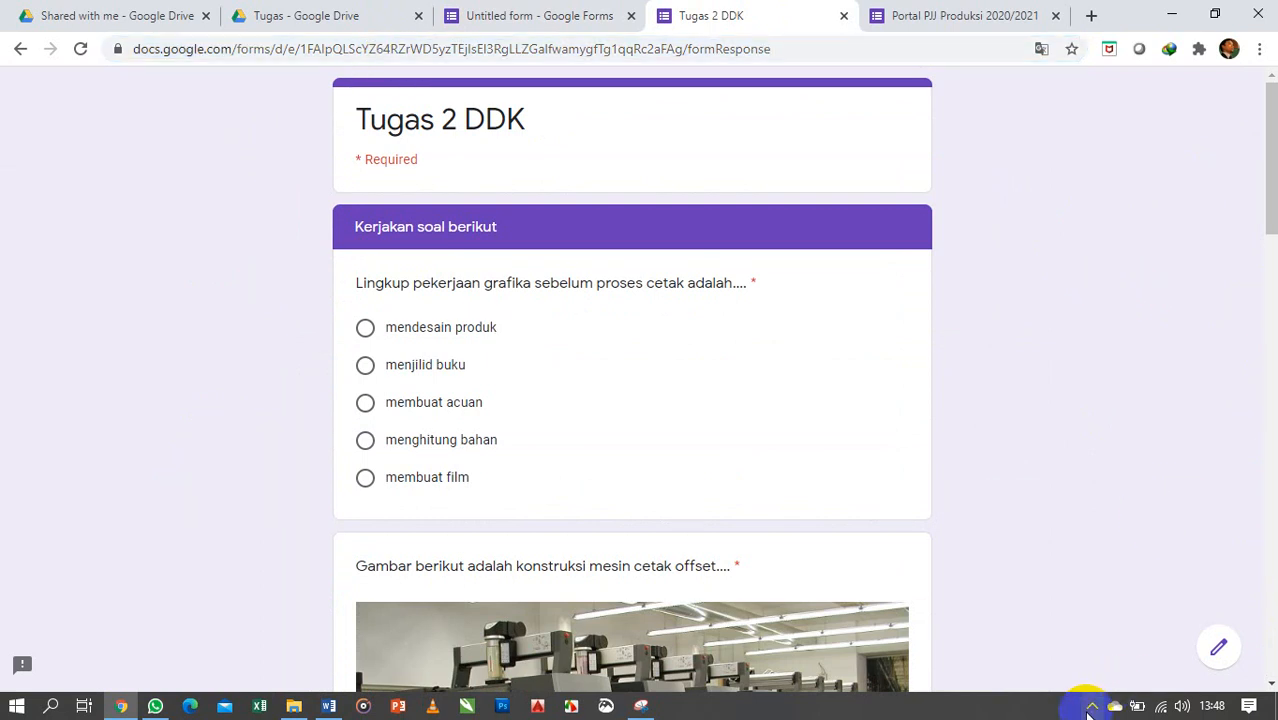
left_click(1081, 351)
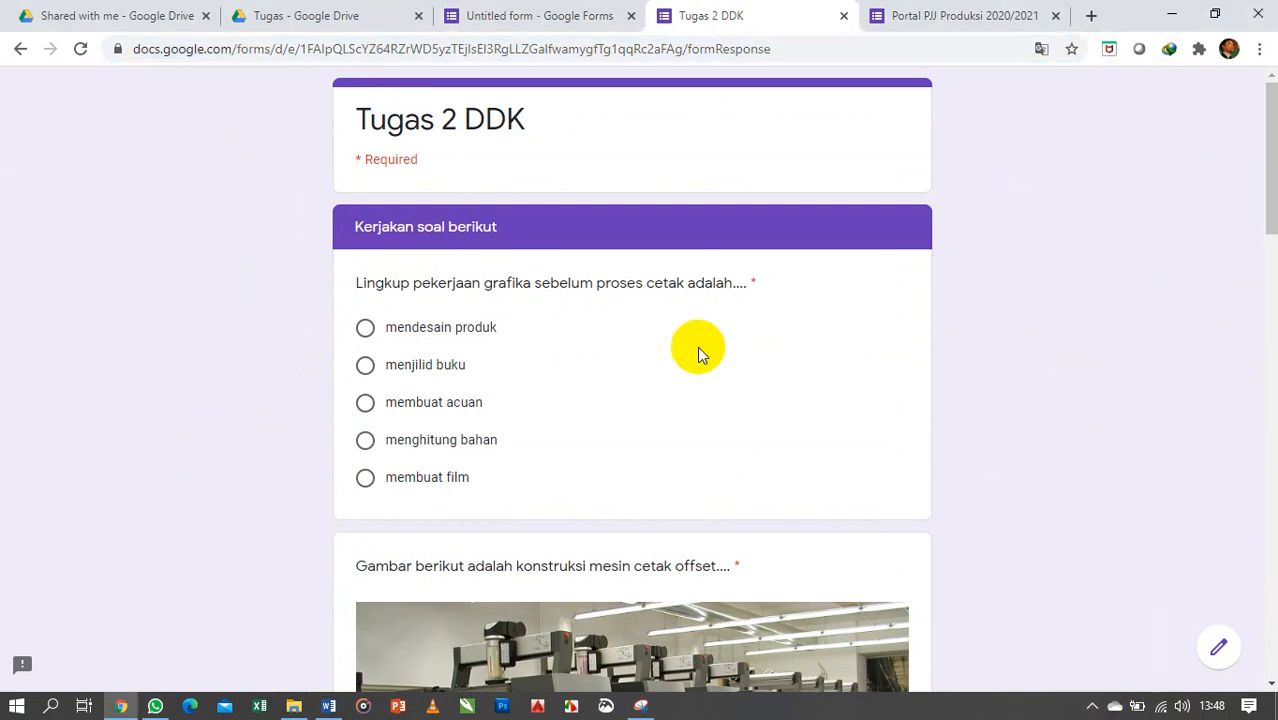
Step: Answer the four questions with "mendesain produk", "4 warna 2 muka", "2" and Option 1, and submit the response
scroll(722, 363, "down", 15)
scroll(731, 369, "up", 15)
scroll(1074, 281, "down", 1)
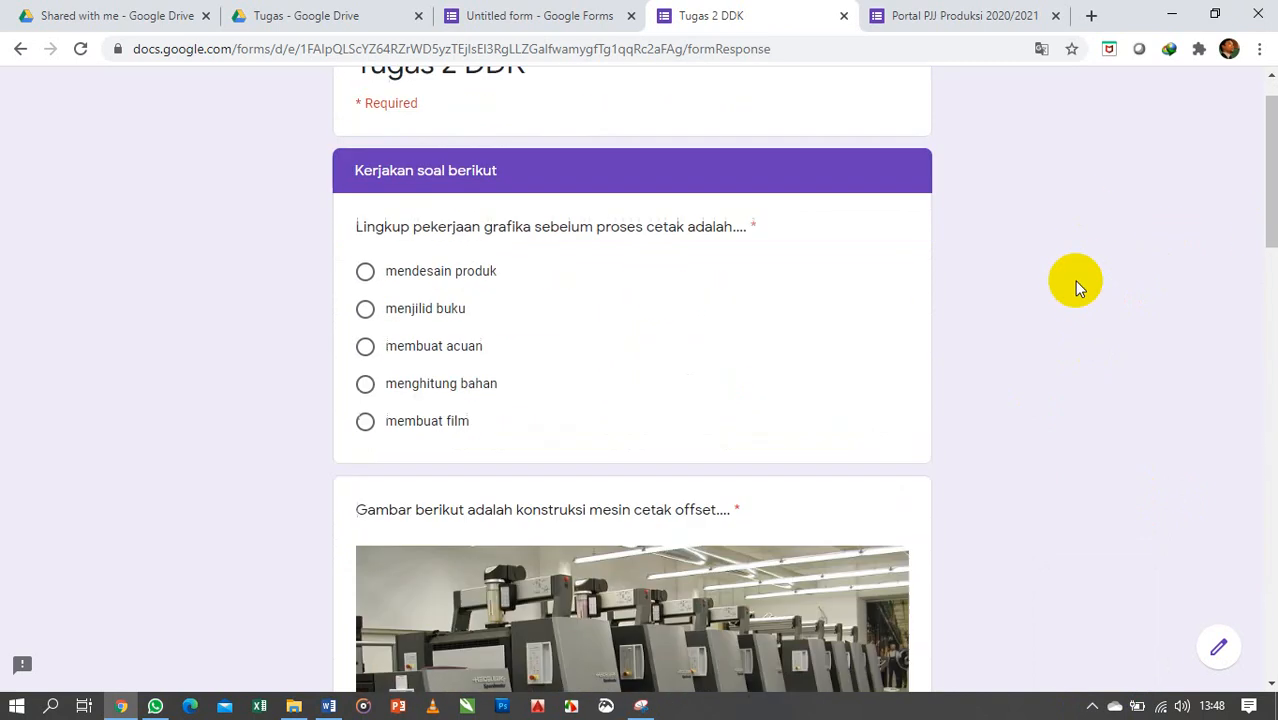
scroll(1074, 281, "up", 1)
scroll(365, 334, "down", 5)
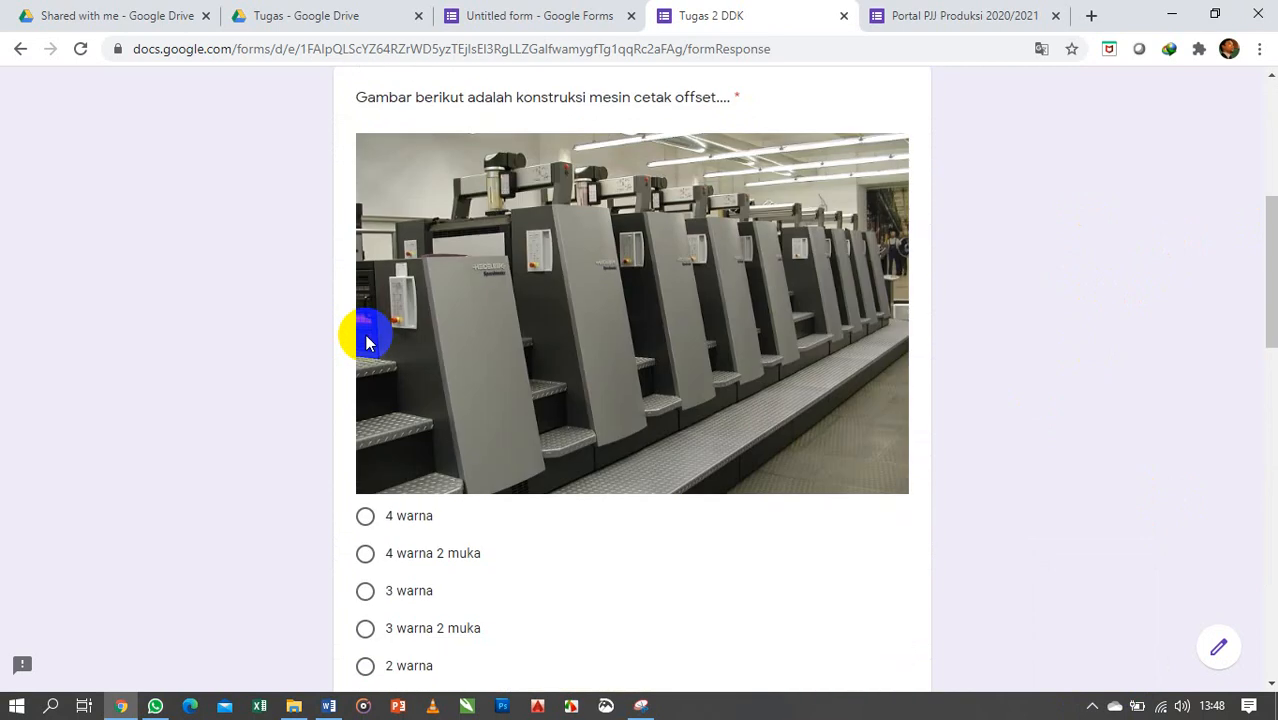
scroll(264, 430, "down", 7)
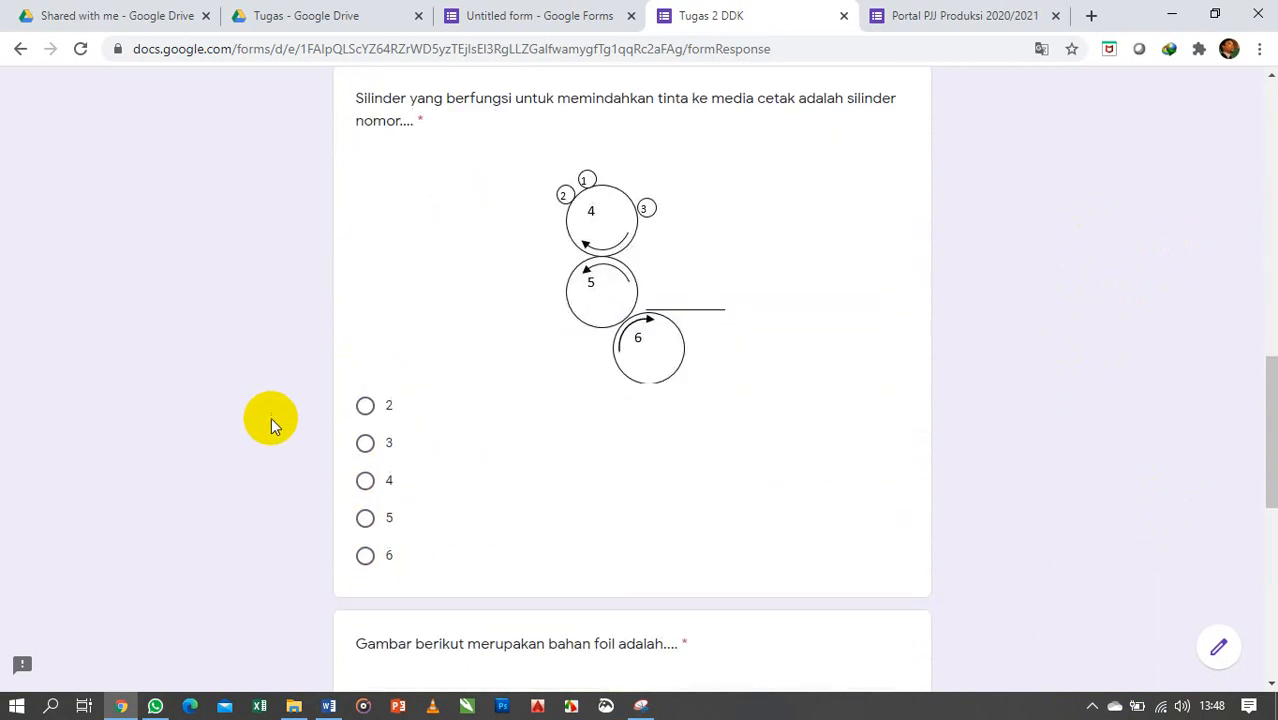
left_click(365, 407)
scroll(354, 405, "down", 7)
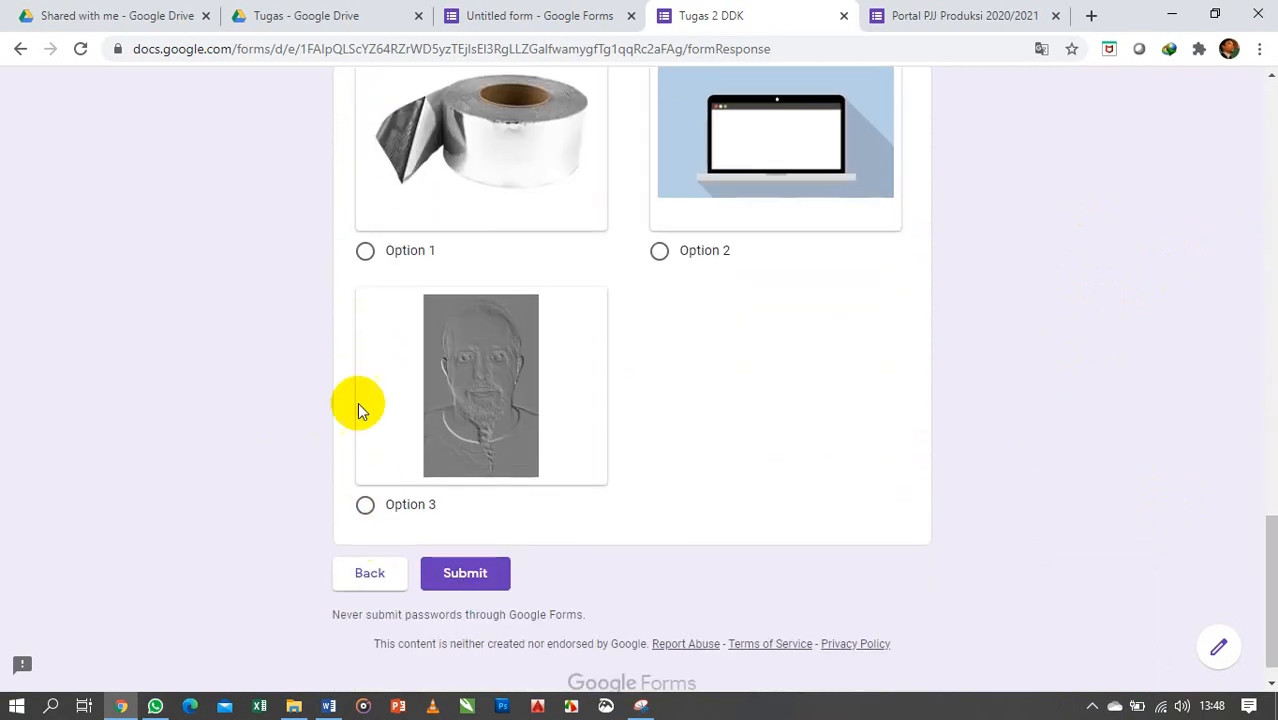
left_click(365, 250)
left_click(466, 576)
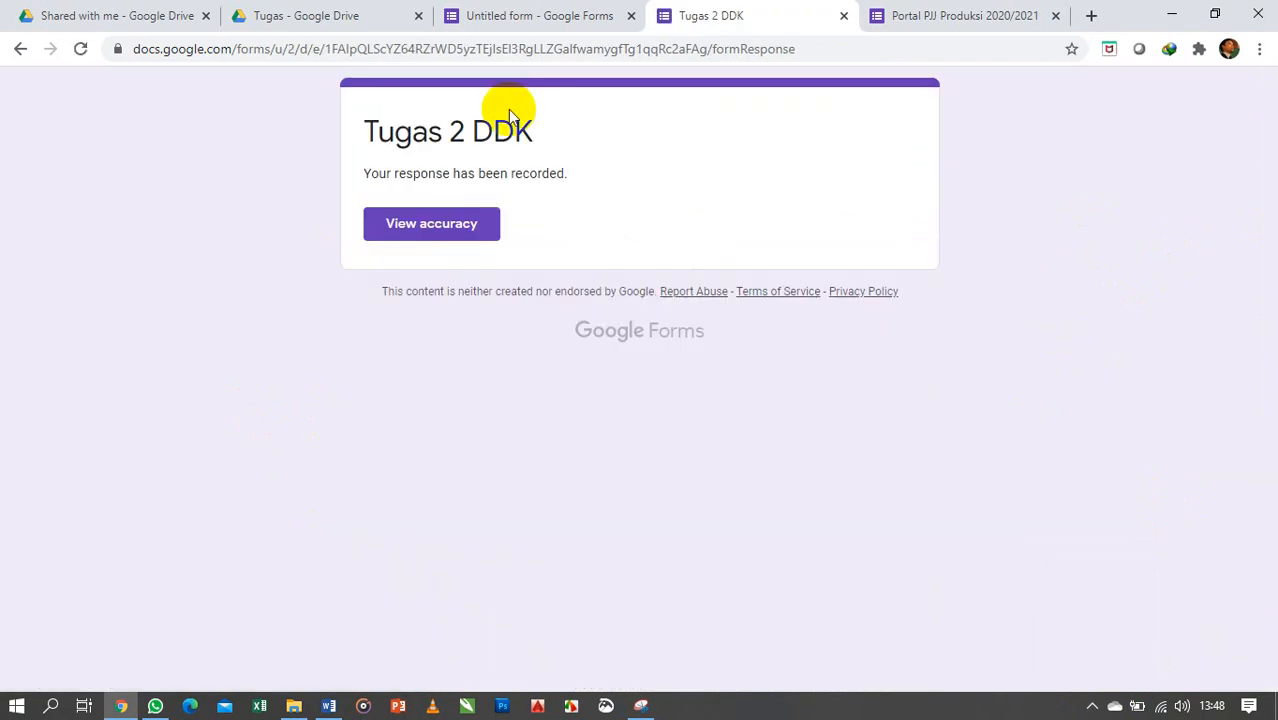
Step: Return to the form editor and name the untitled form file "Tugas 2 DDK"
left_click(568, 18)
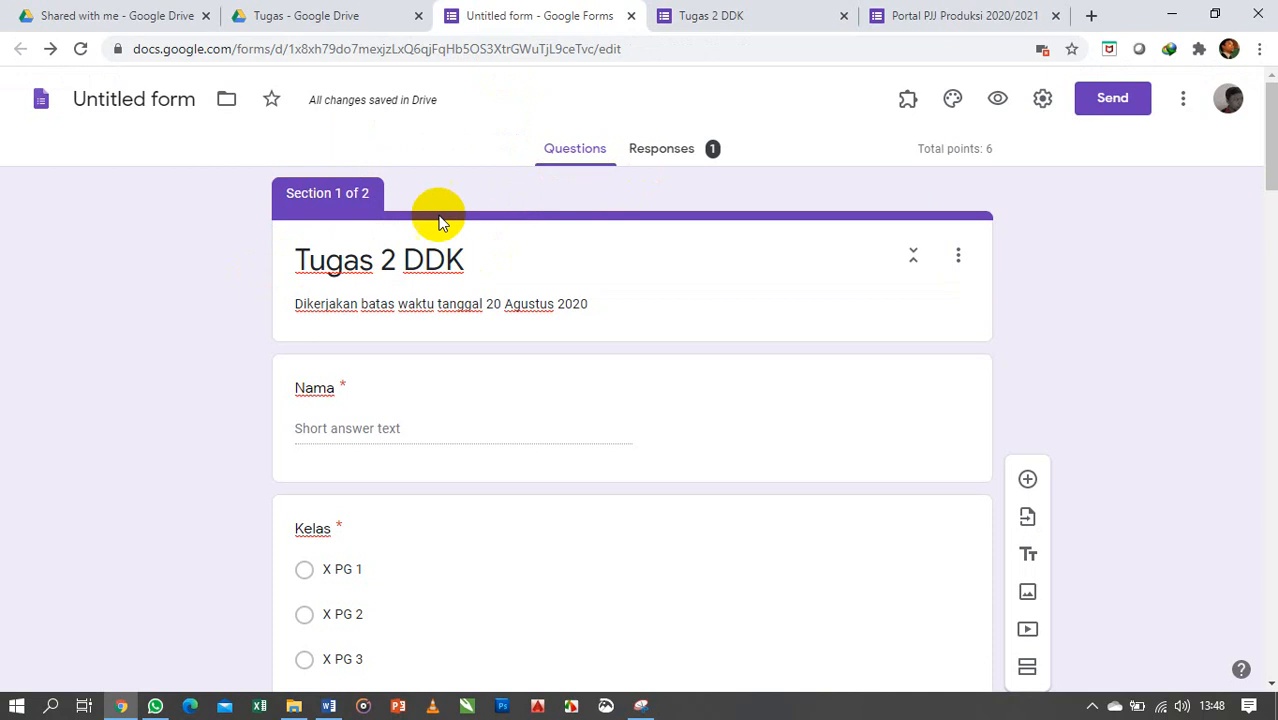
scroll(442, 200, "down", 3)
scroll(445, 205, "up", 3)
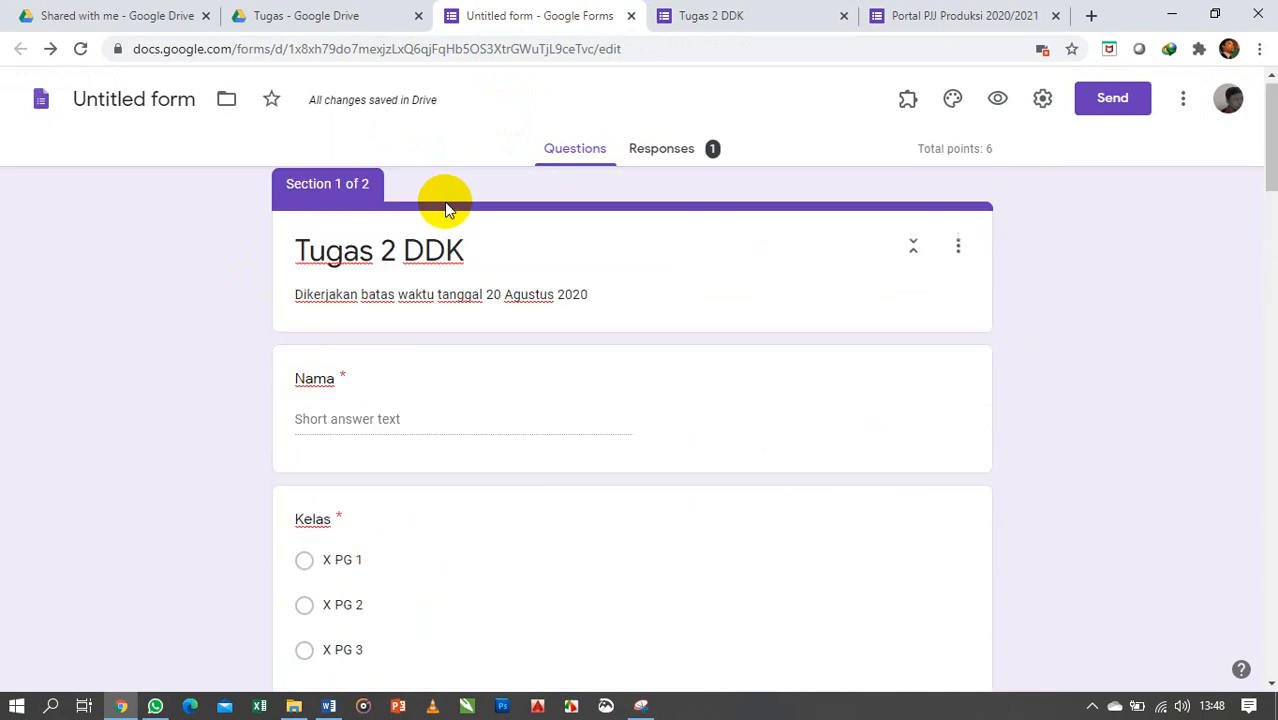
left_click(442, 259)
left_click(531, 263)
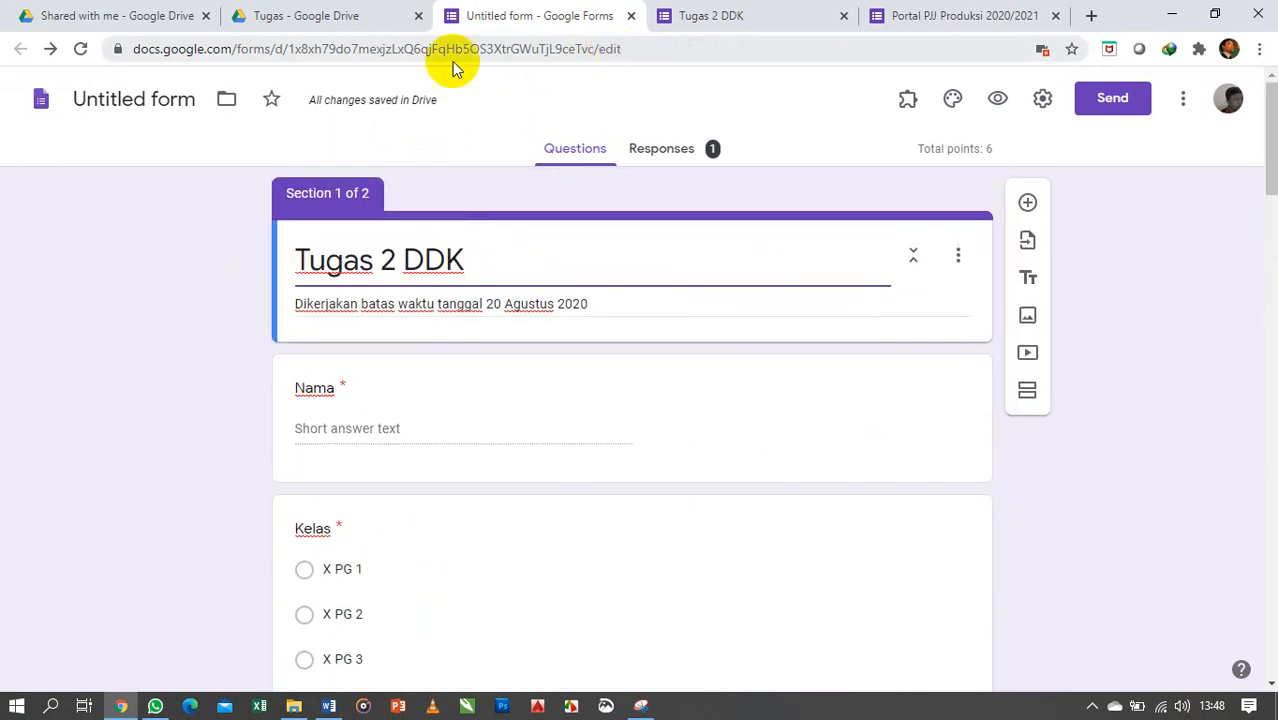
left_click(152, 108)
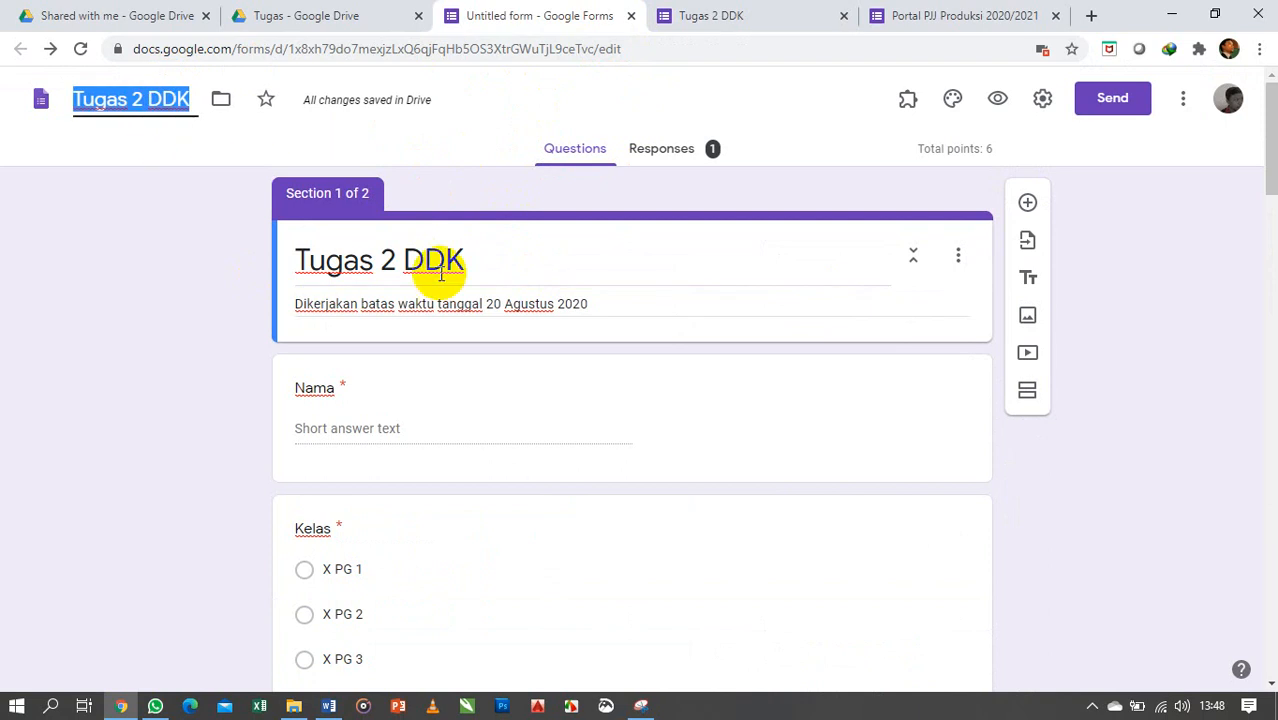
Step: Review the form's response summary and create a new linked spreadsheet named "Tugas 2 DDK (Responses)"
left_click(676, 161)
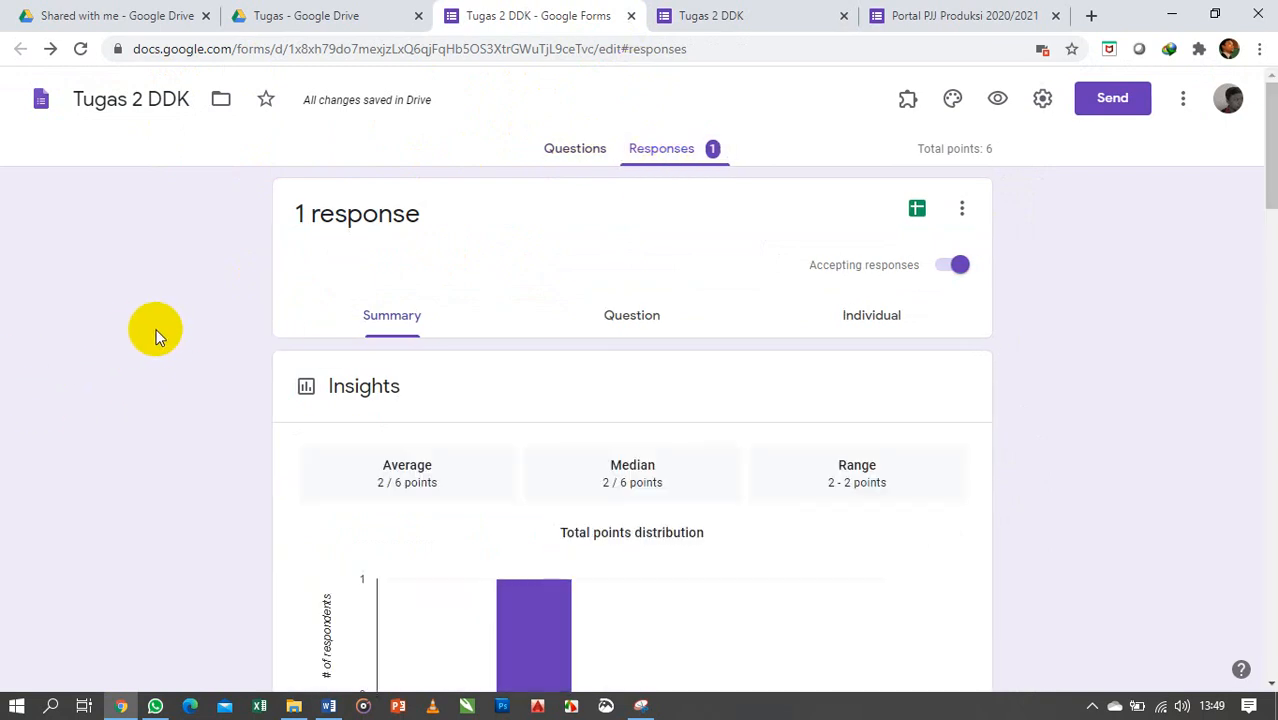
scroll(177, 330, "down", 8)
scroll(180, 330, "up", 8)
left_click(919, 212)
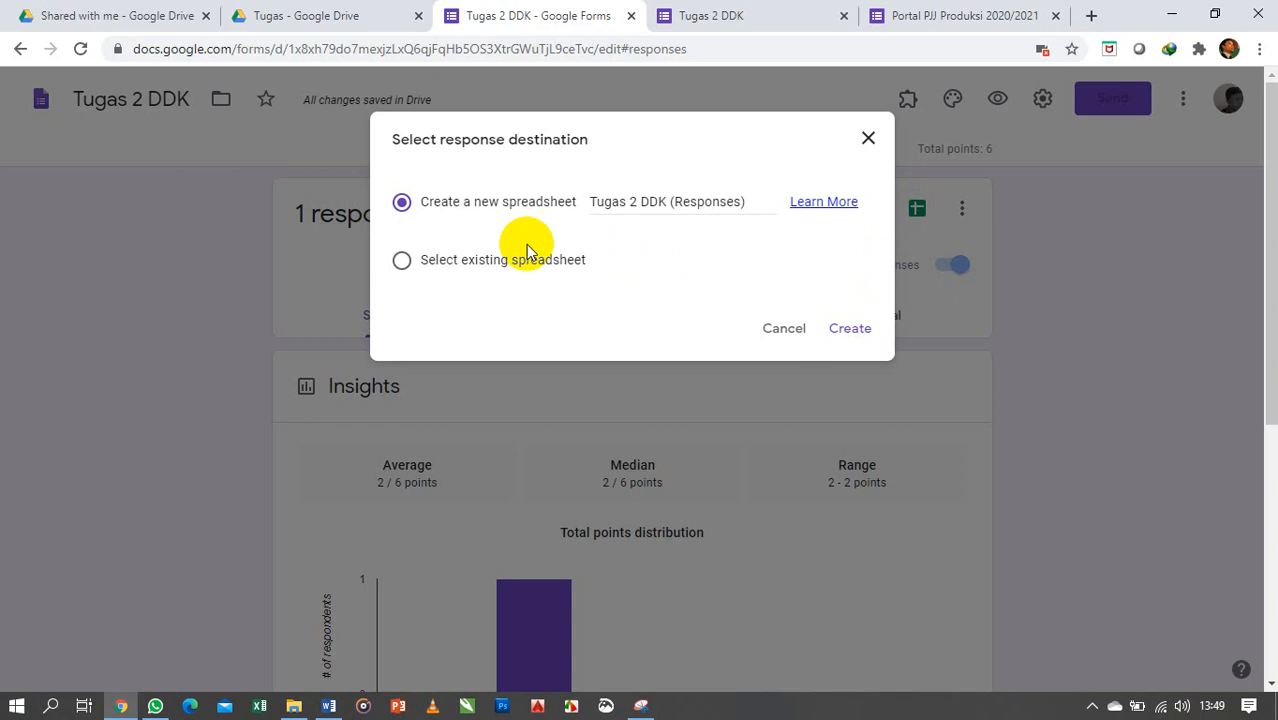
left_click(847, 333)
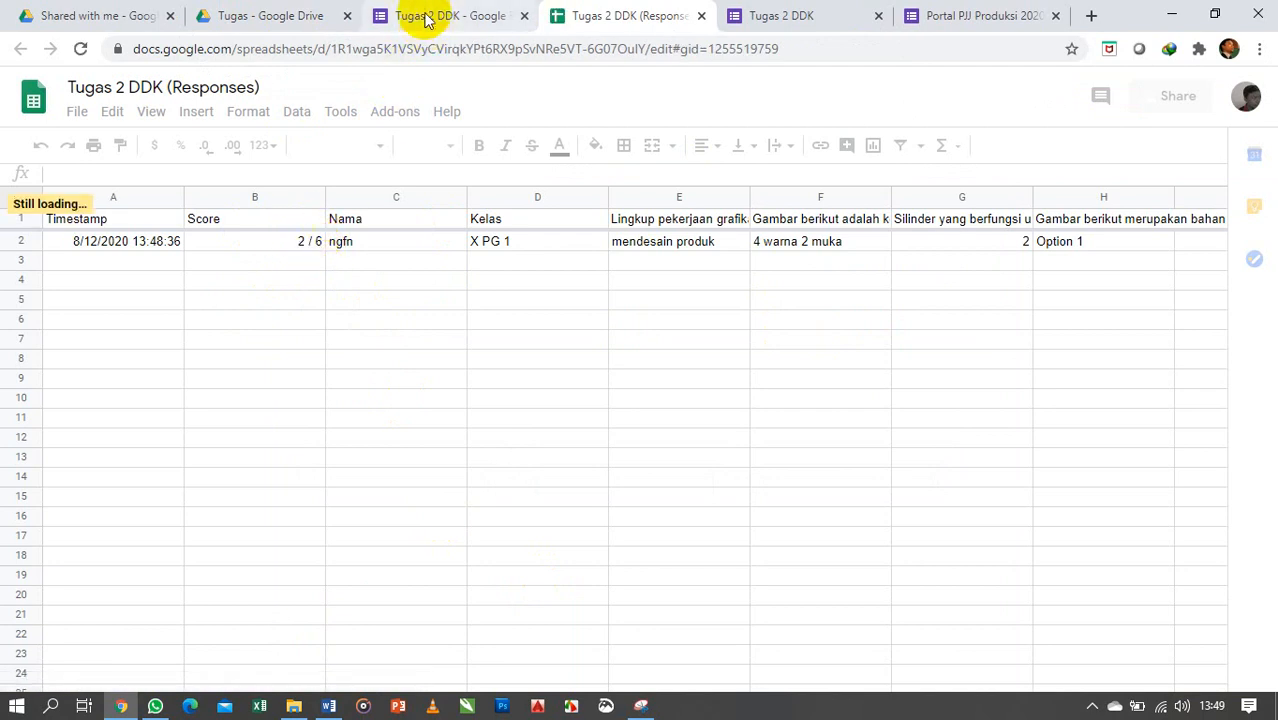
Step: Check the saved files in the Drive folder Tugas, the responses spreadsheet and the submission page, and return to the form's questions
left_click(291, 18)
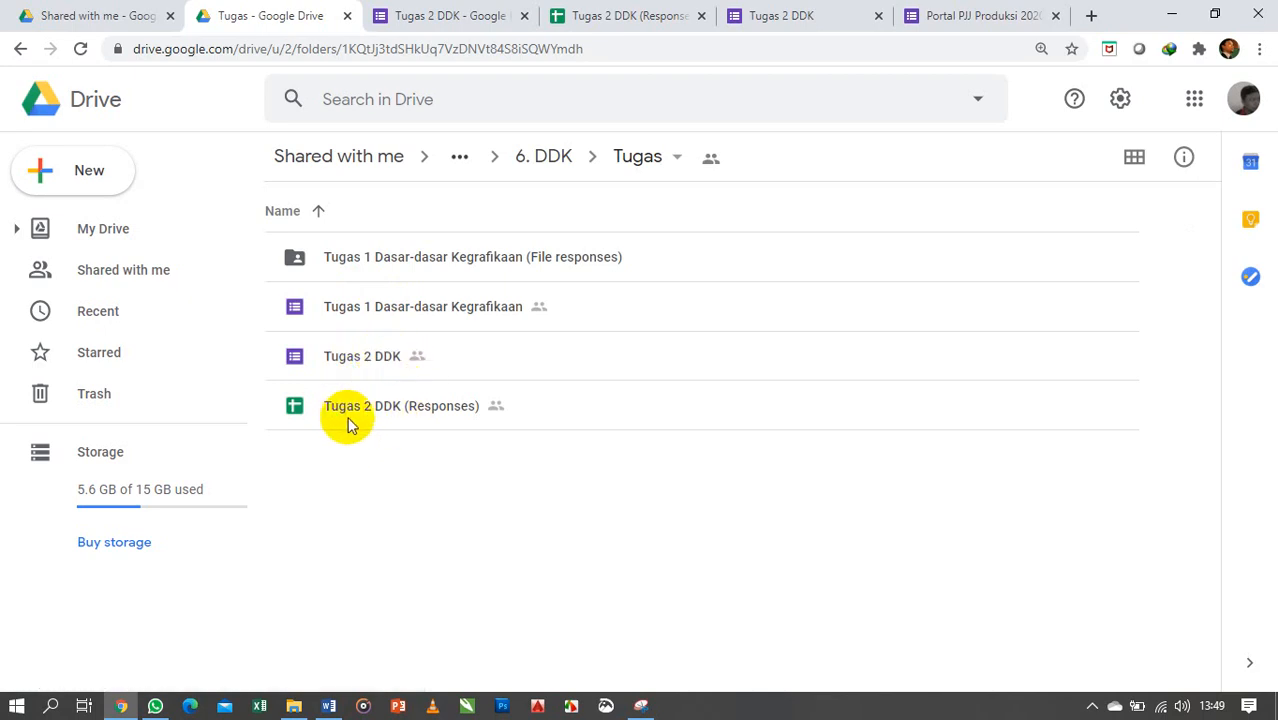
left_click(478, 18)
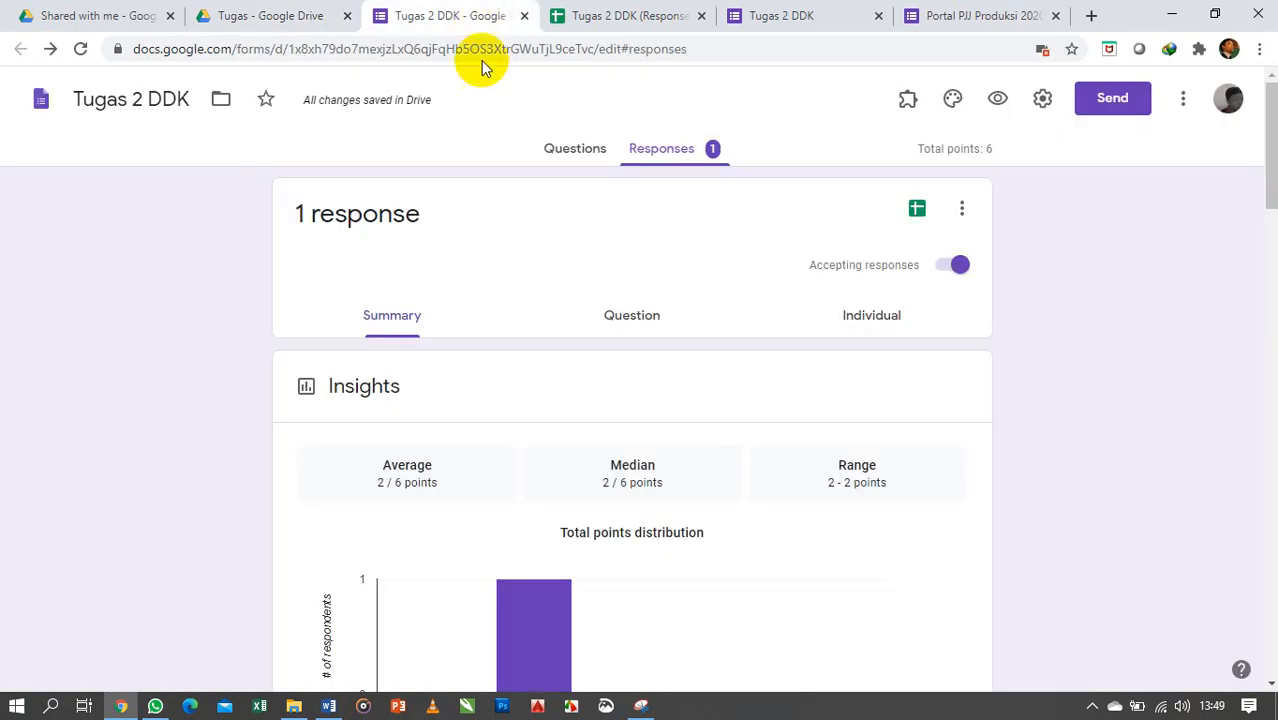
left_click(587, 20)
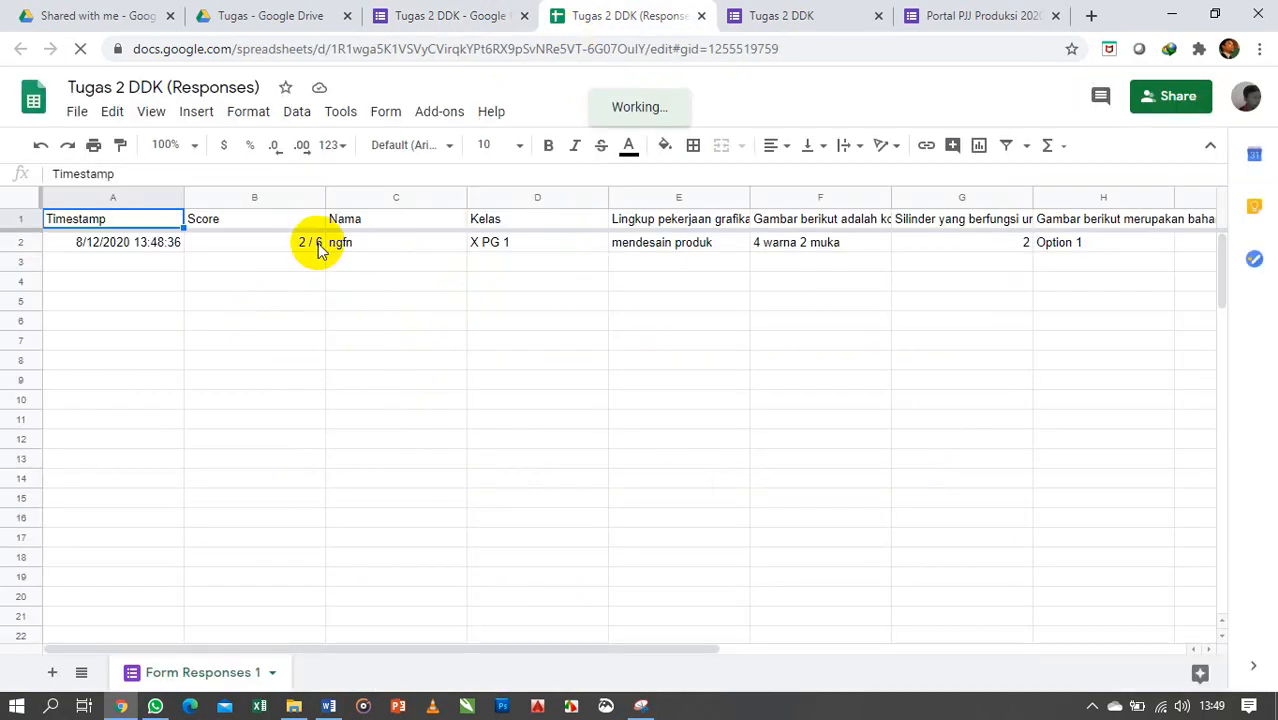
left_click(778, 26)
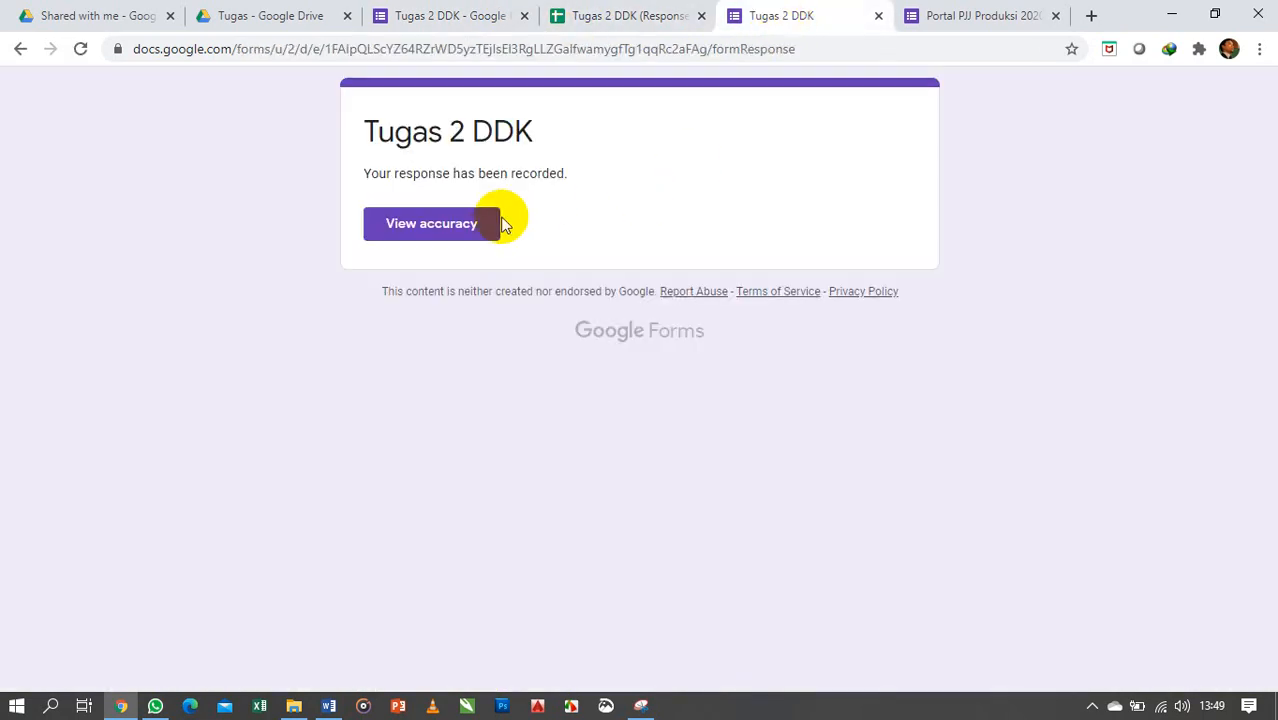
left_click(456, 15)
left_click(557, 170)
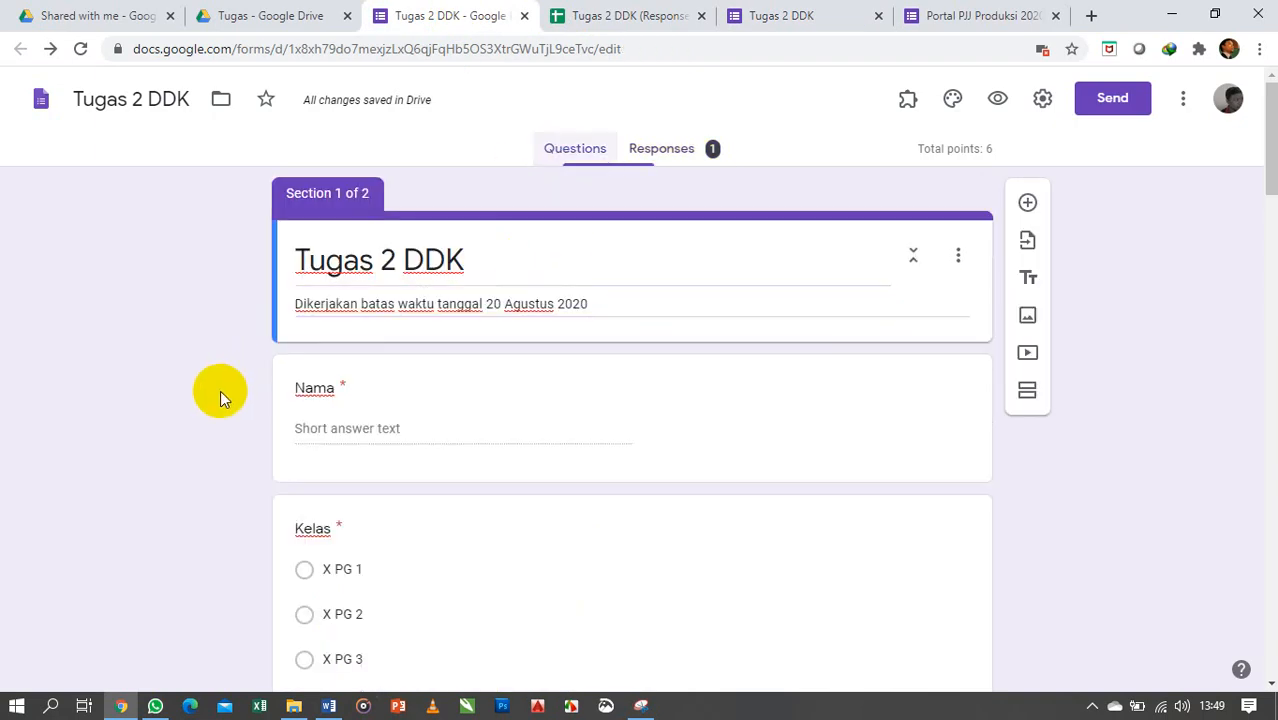
Step: Open the answer key of the Nama question in section 1 and set its value to 0 points
scroll(224, 397, "down", 10)
scroll(244, 394, "down", 11)
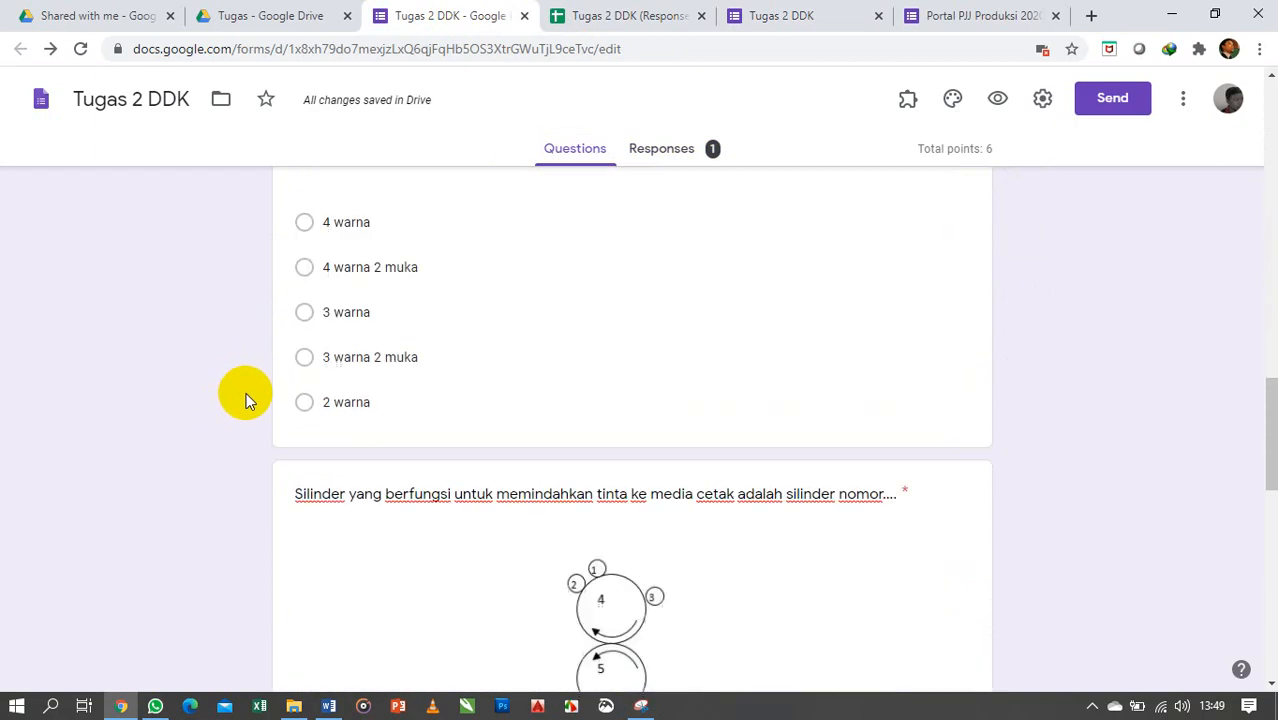
scroll(246, 393, "up", 10)
scroll(246, 400, "up", 10)
scroll(371, 345, "down", 2)
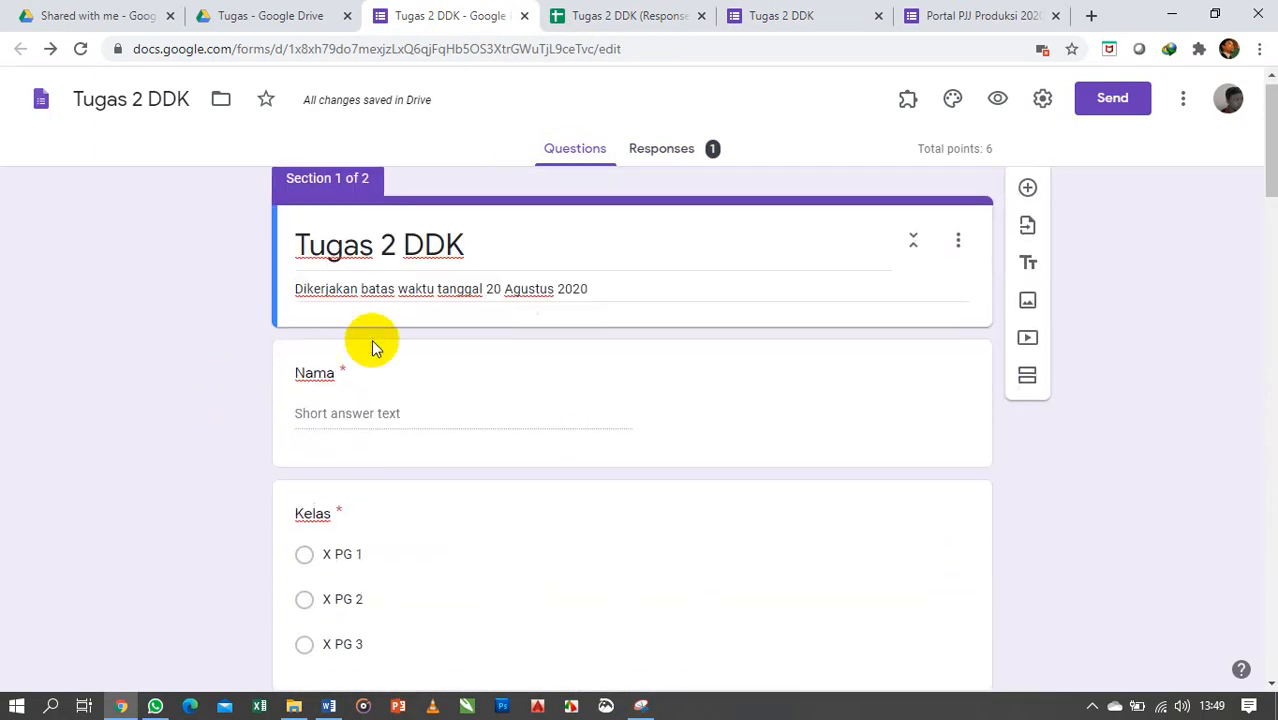
left_click(426, 402)
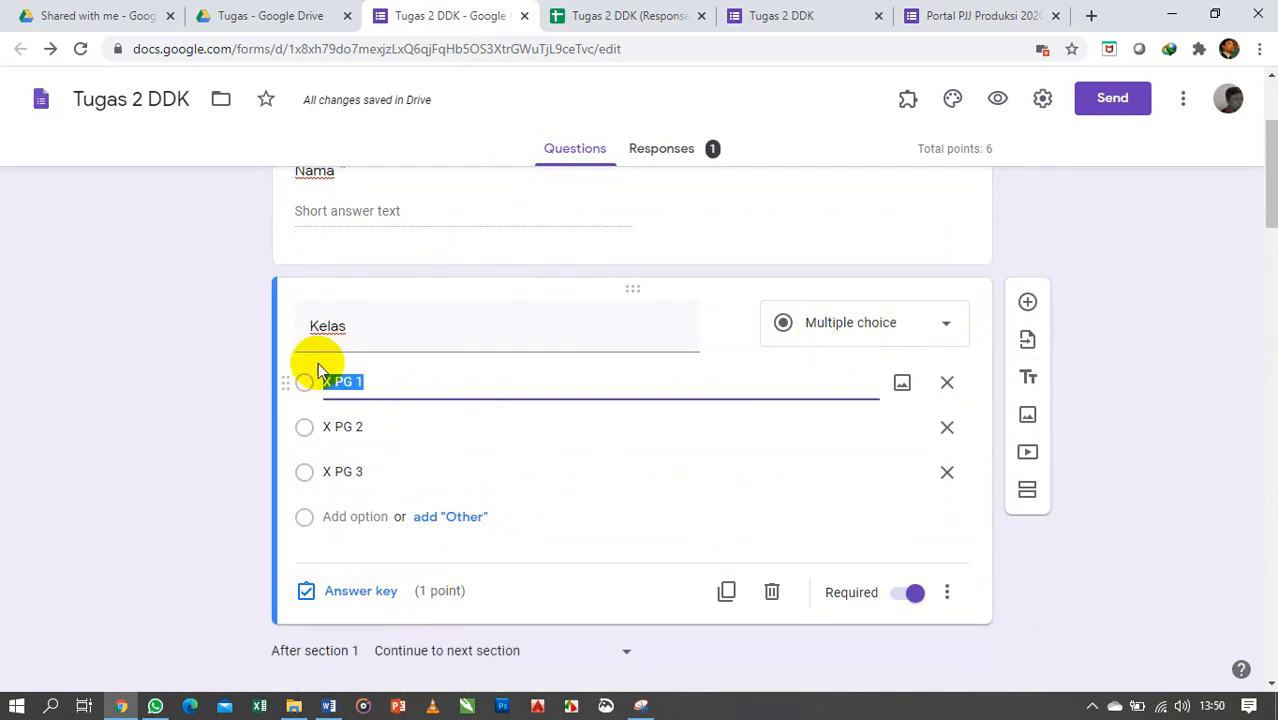
scroll(426, 595, "up", 2)
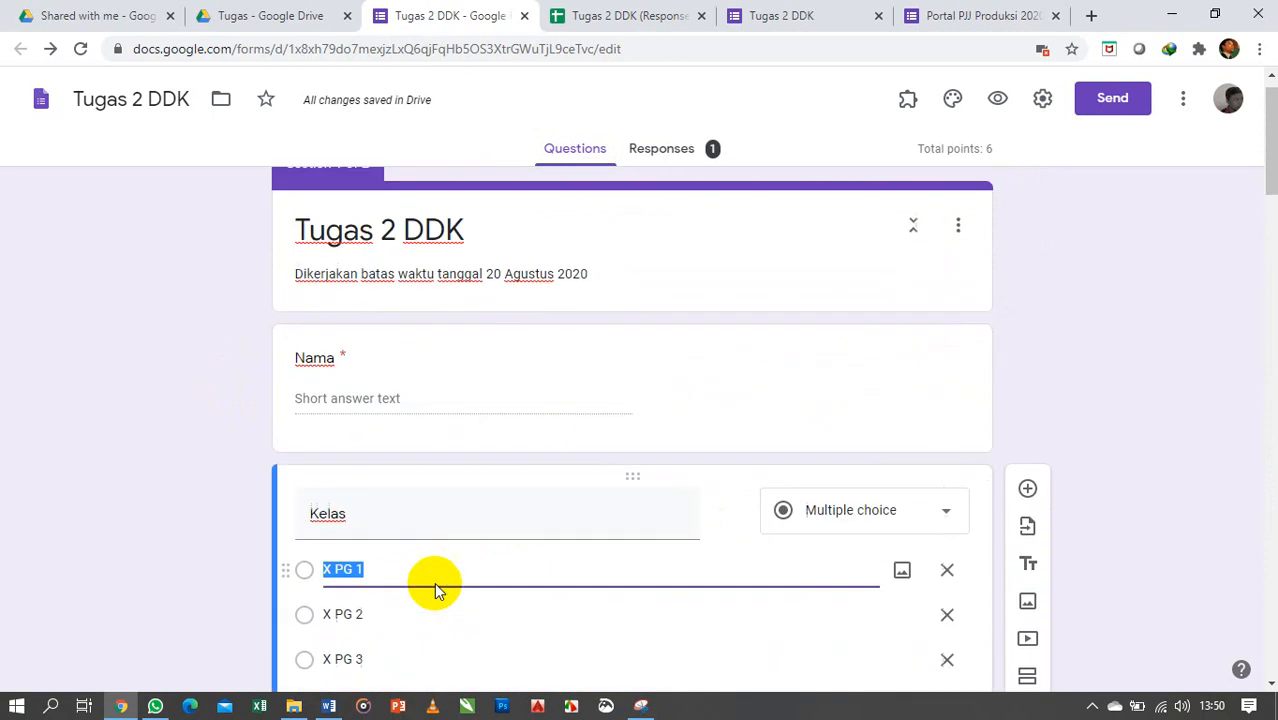
left_click(414, 389)
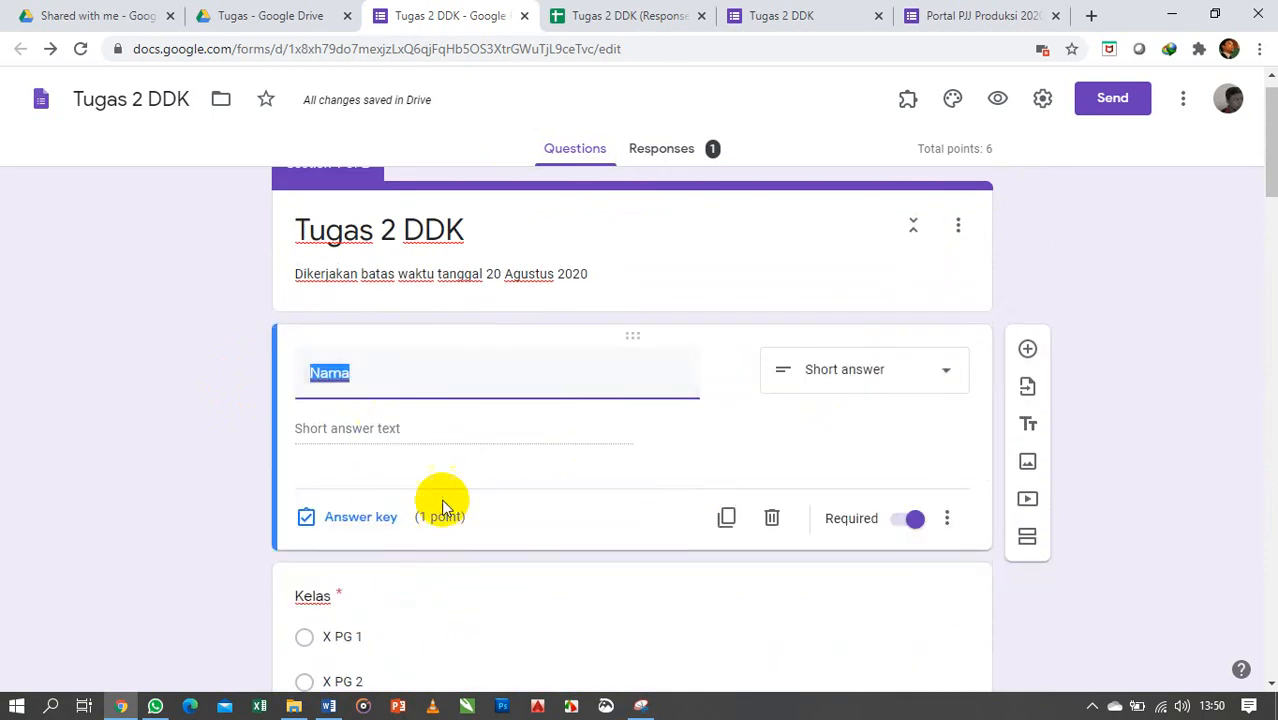
left_click(372, 522)
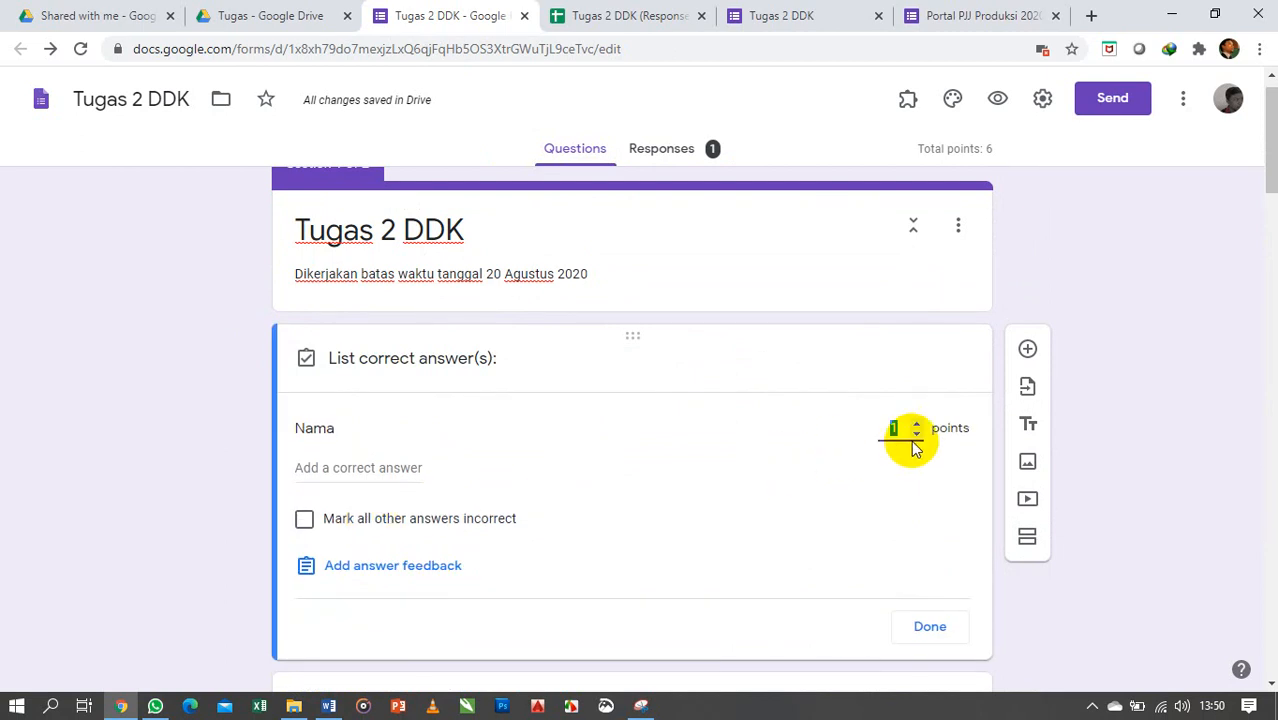
Step: Set the Kelas question's answer key to 0 points and close the answer keys of both Kelas and Nama
scroll(508, 445, "down", 4)
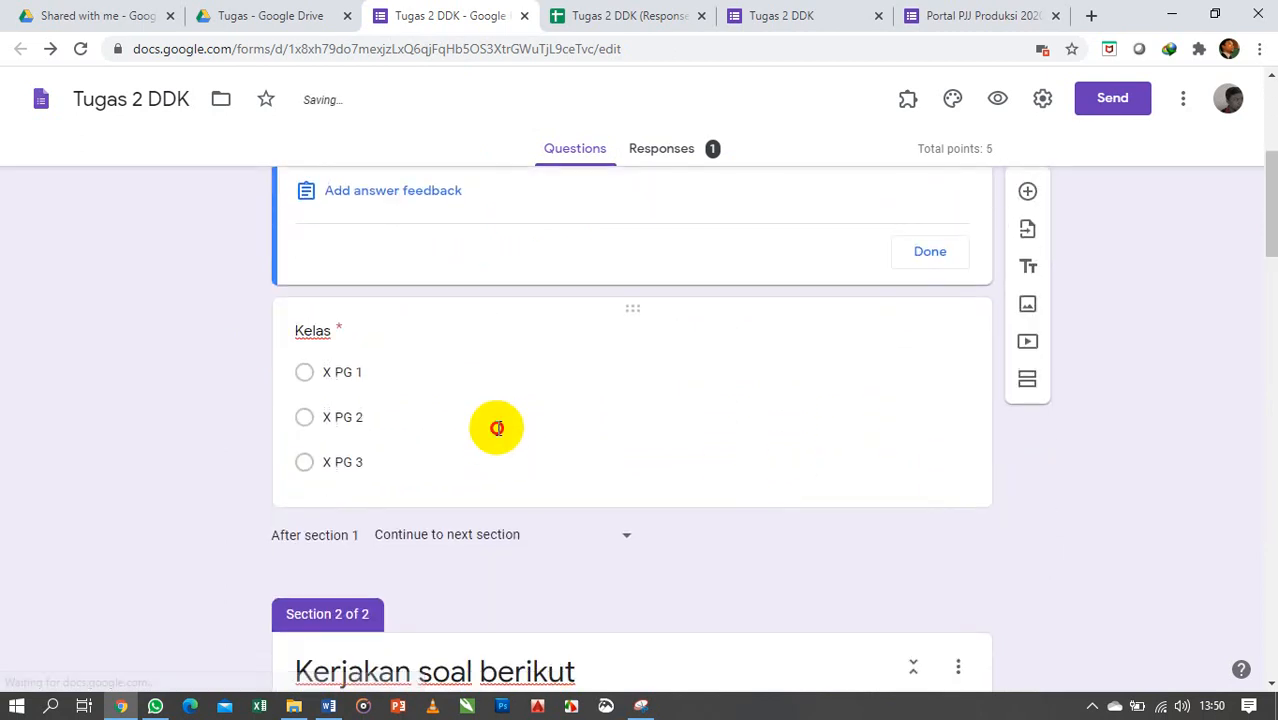
left_click(498, 427)
left_click(363, 582)
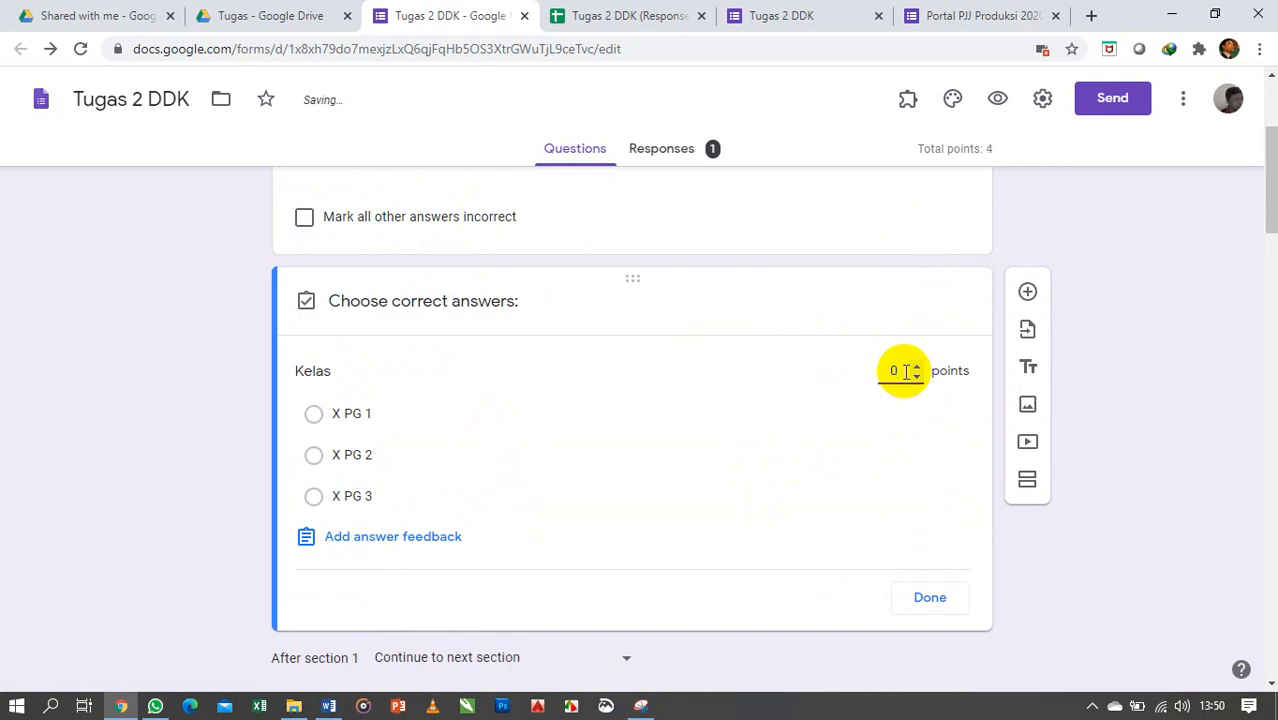
left_click(930, 600)
scroll(870, 288, "up", 2)
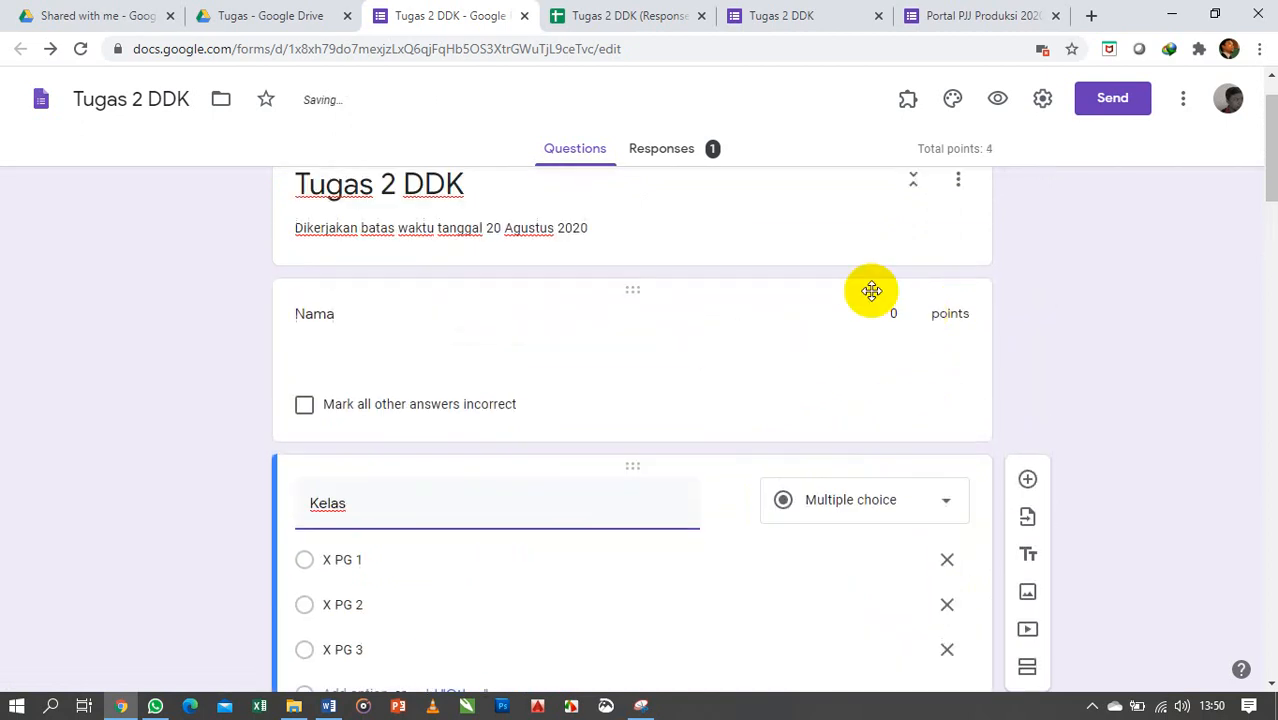
left_click(833, 354)
left_click(932, 582)
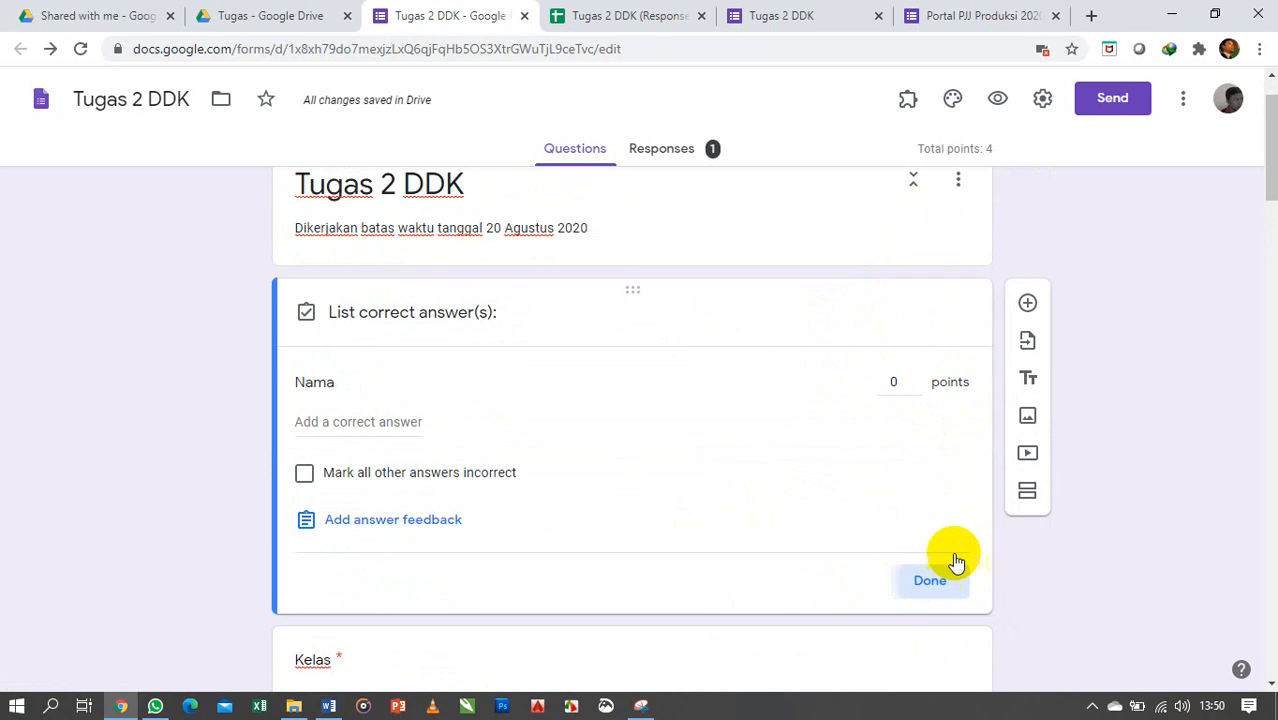
Step: Review the submitted response's accuracy page, close it and return to the form editor
scroll(1150, 400, "down", 3)
scroll(1170, 420, "down", 2)
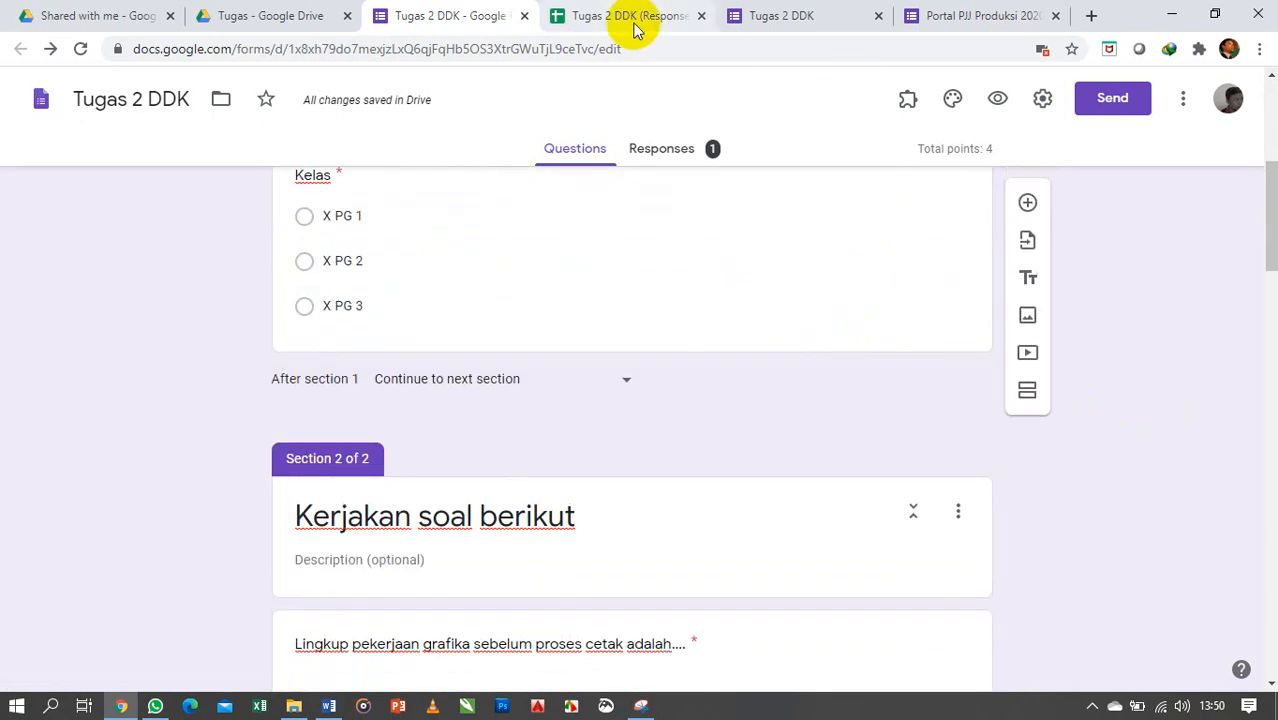
left_click(780, 16)
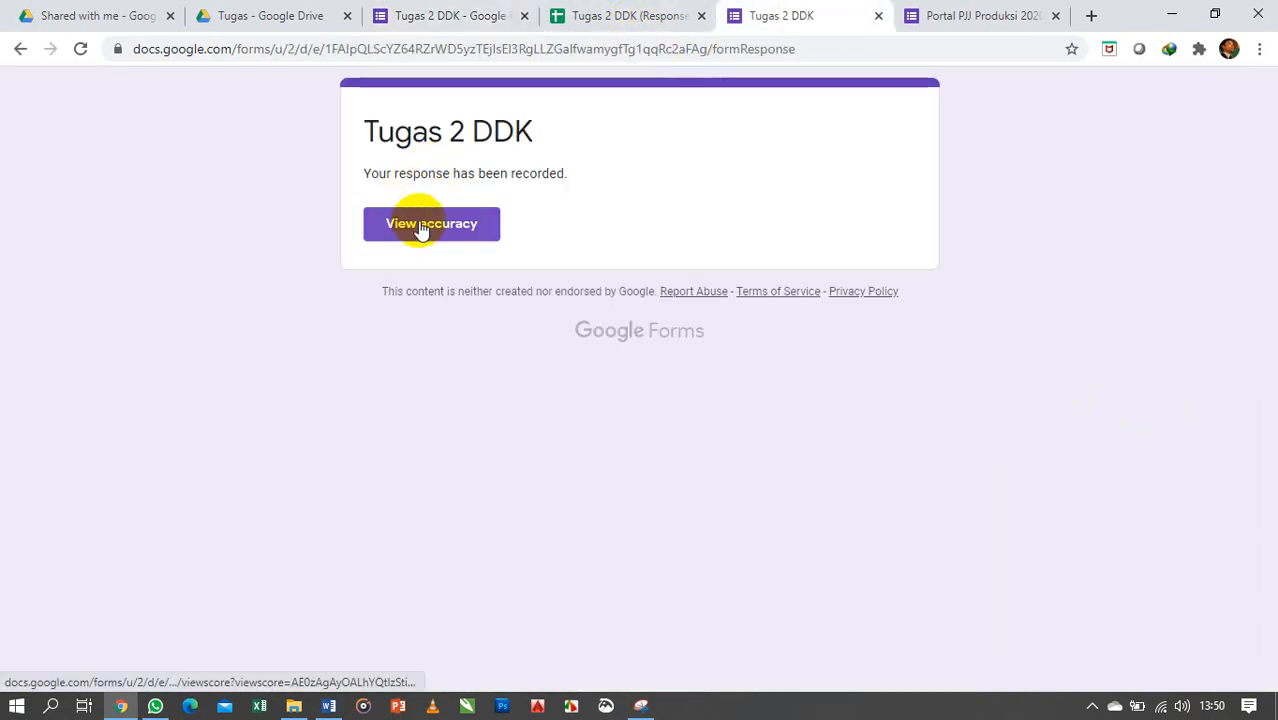
left_click(421, 226)
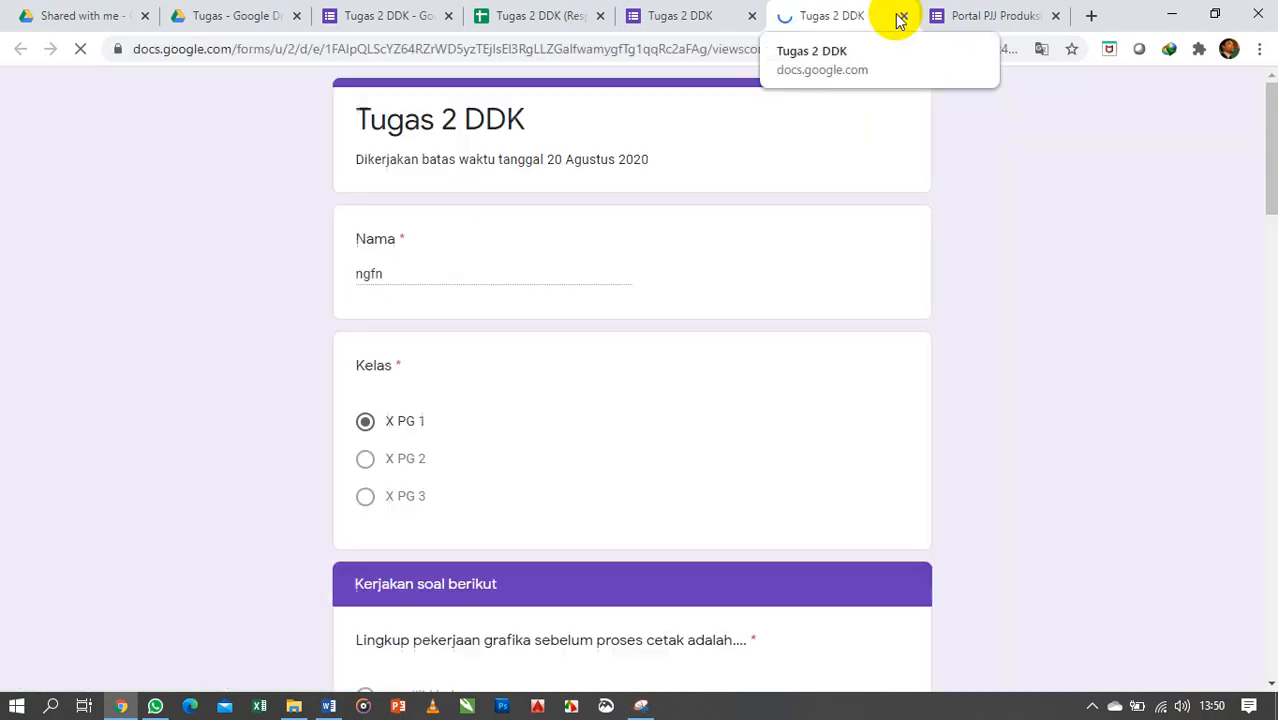
scroll(616, 322, "down", 5)
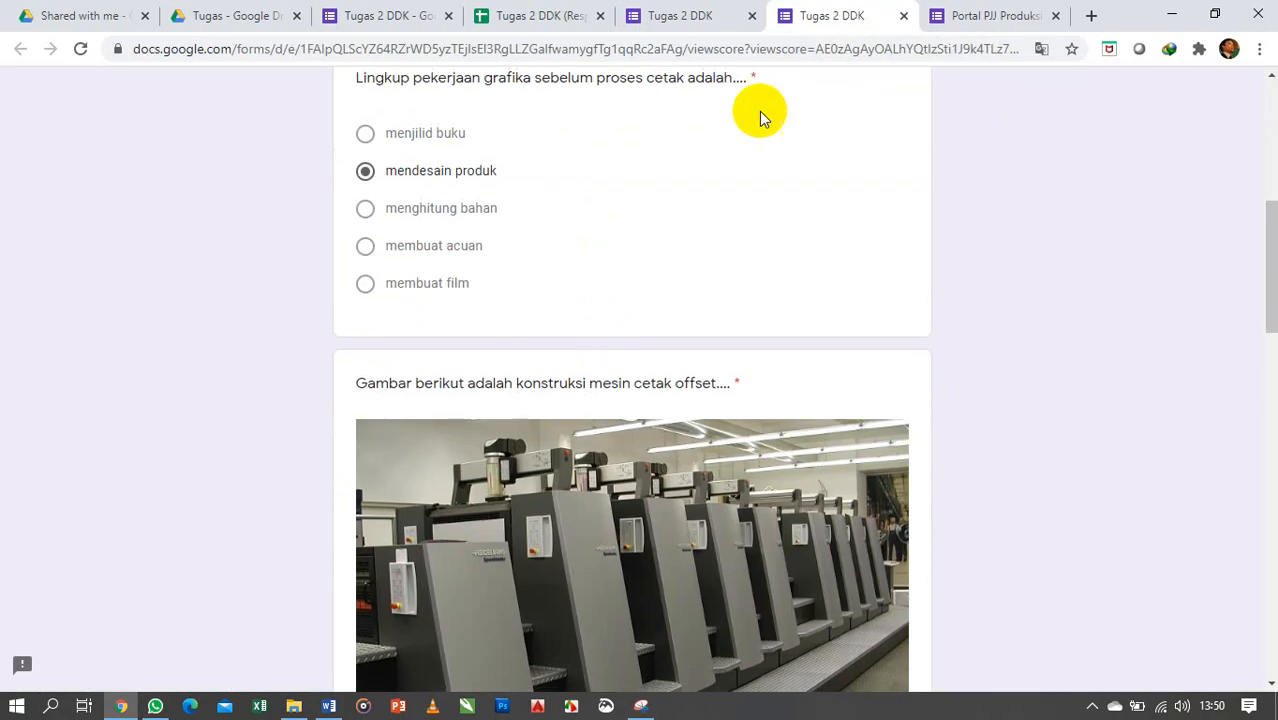
key("ctrl+w")
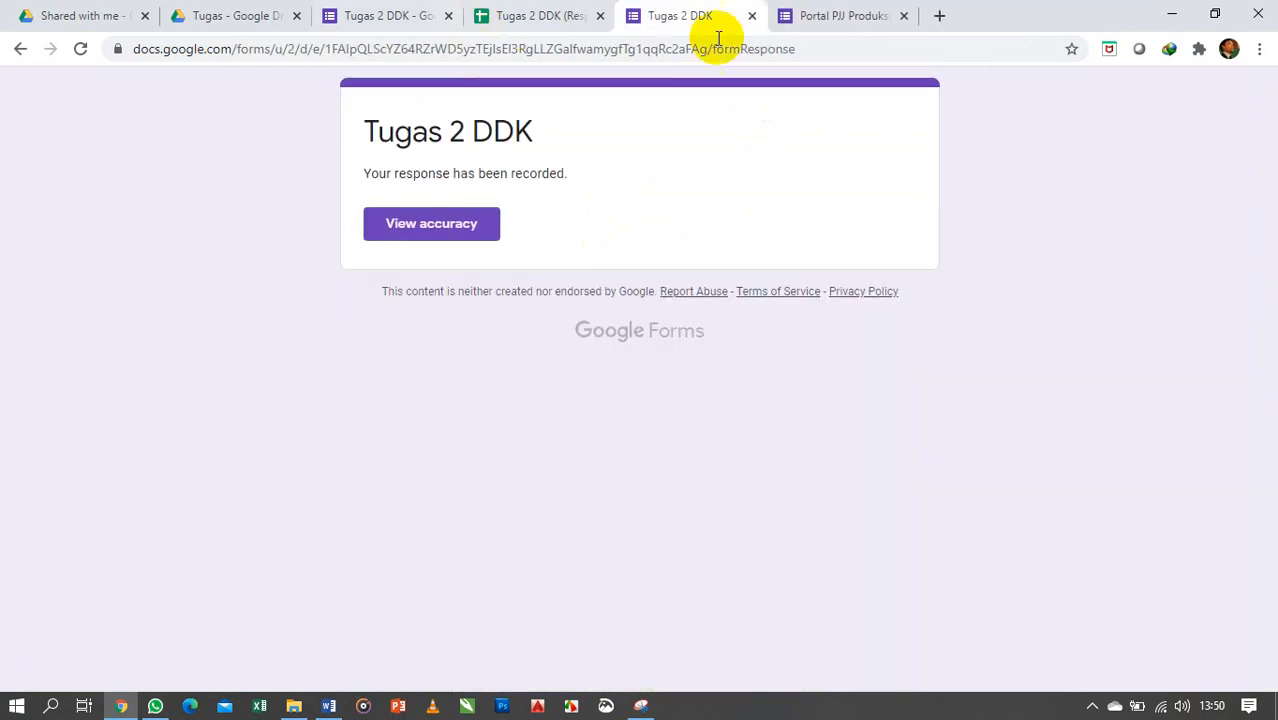
left_click(424, 18)
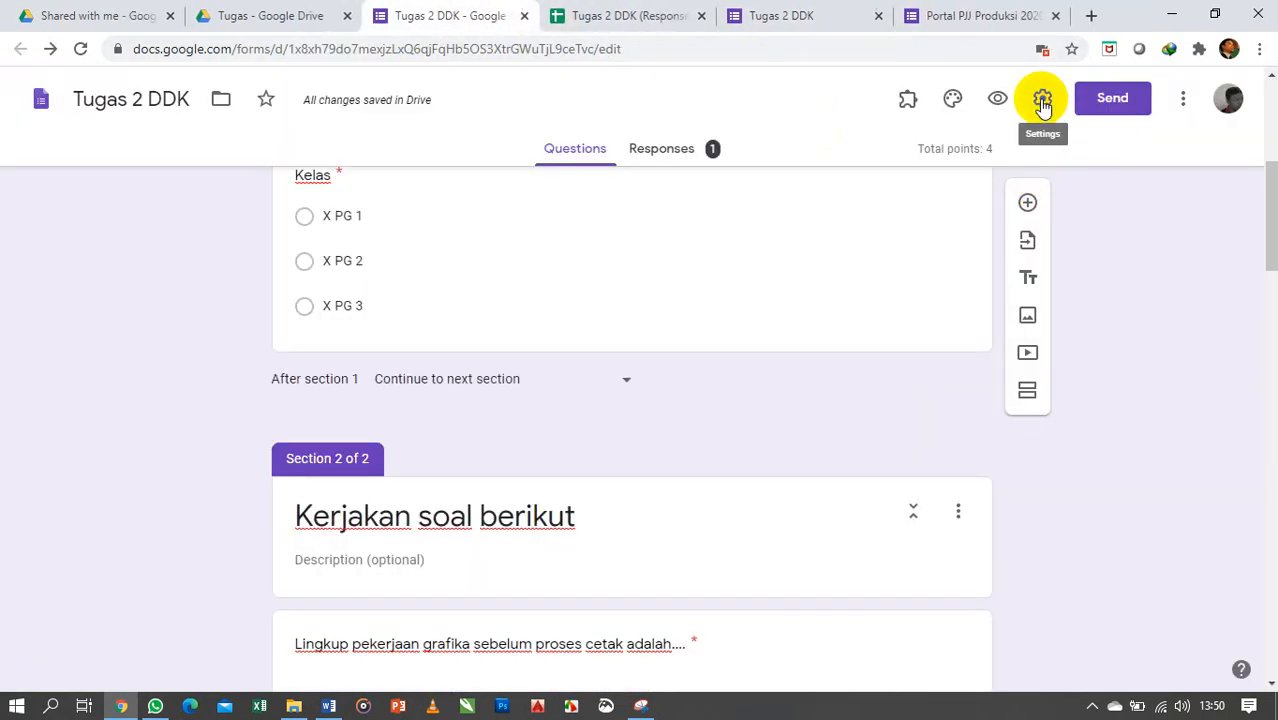
Step: In the form's quiz settings, set grades to be released "Later, after manual review" and review what respondents can see
left_click(1043, 101)
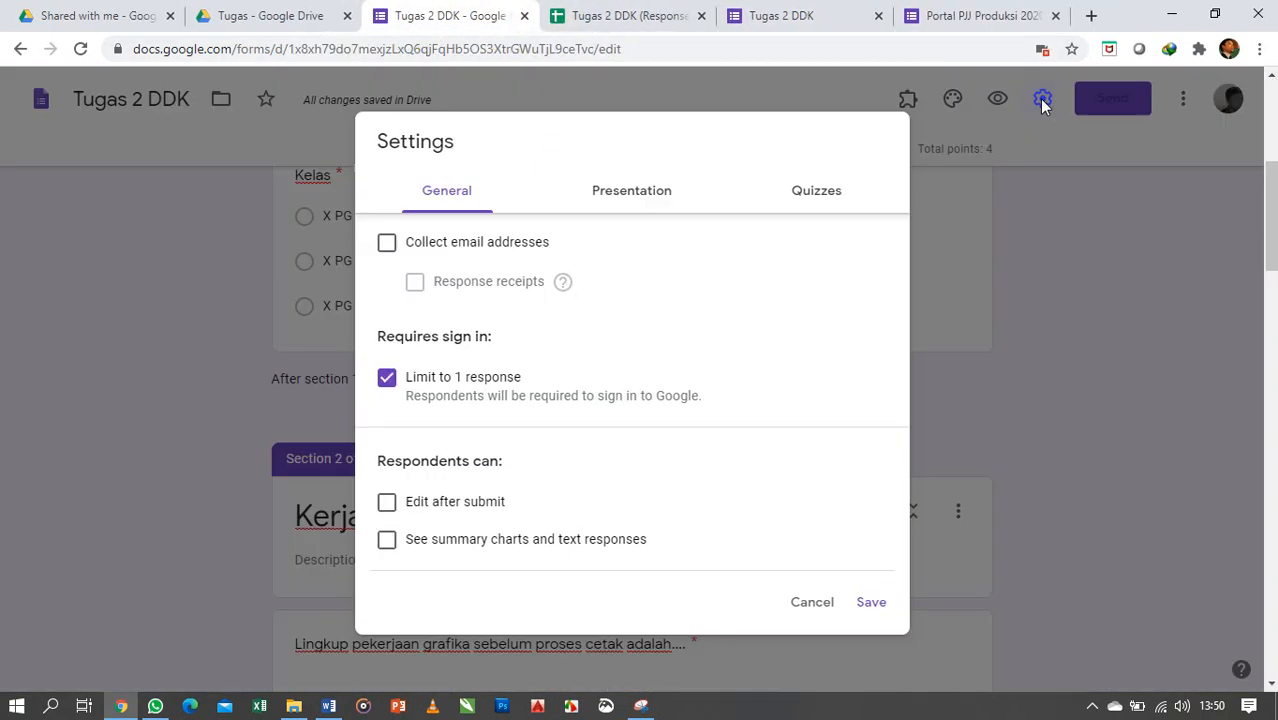
left_click(628, 200)
left_click(800, 195)
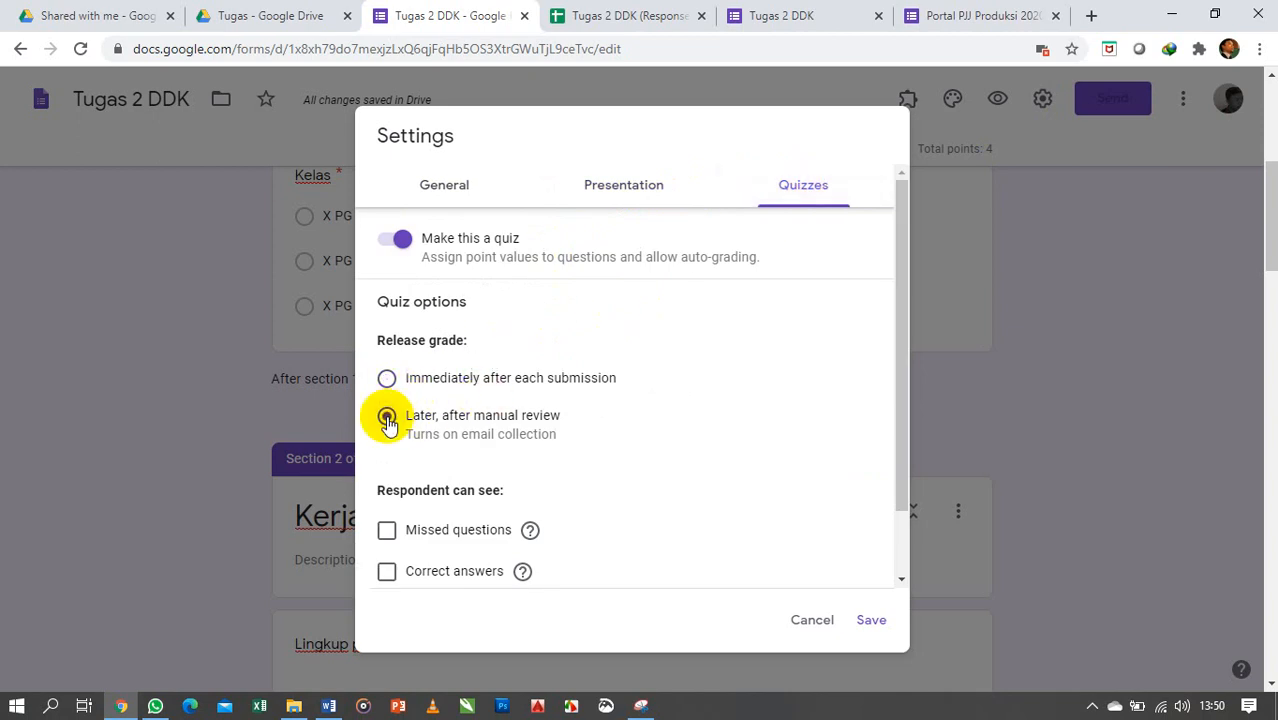
scroll(654, 346, "down", 1)
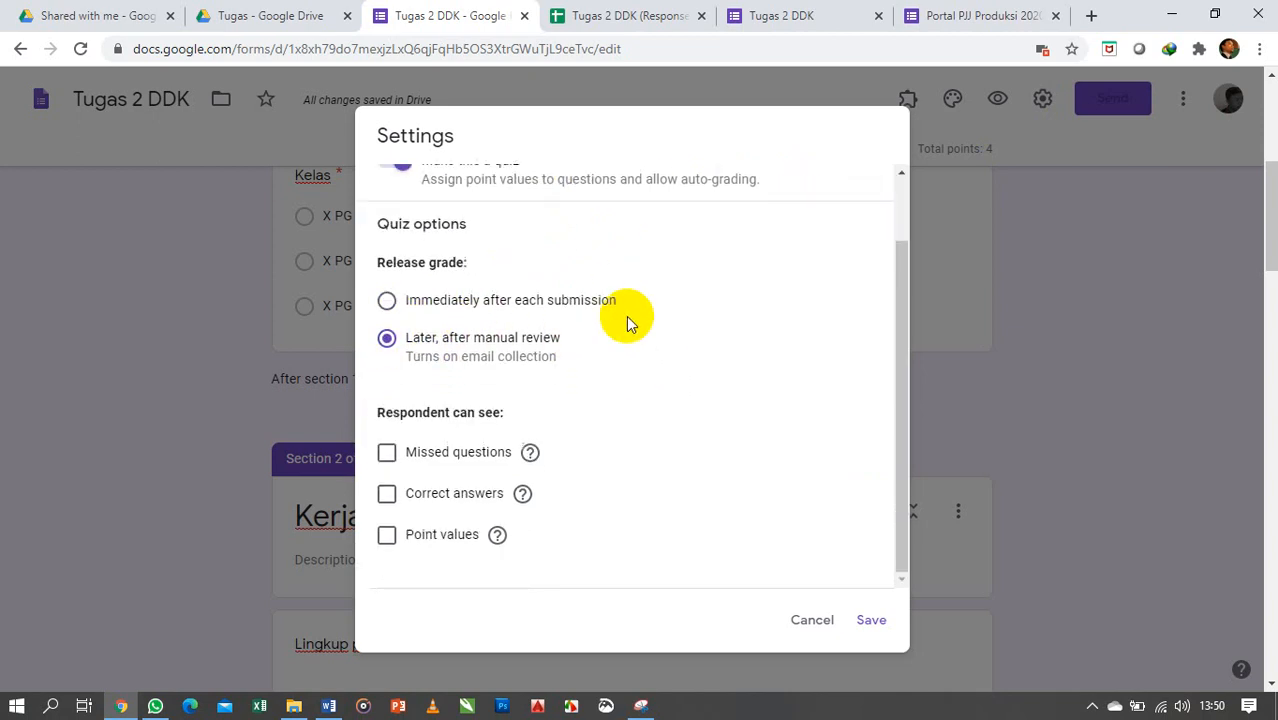
scroll(626, 316, "up", 1)
Step: Review the presentation options, turn off "Collect email addresses" and save the form settings
left_click(600, 190)
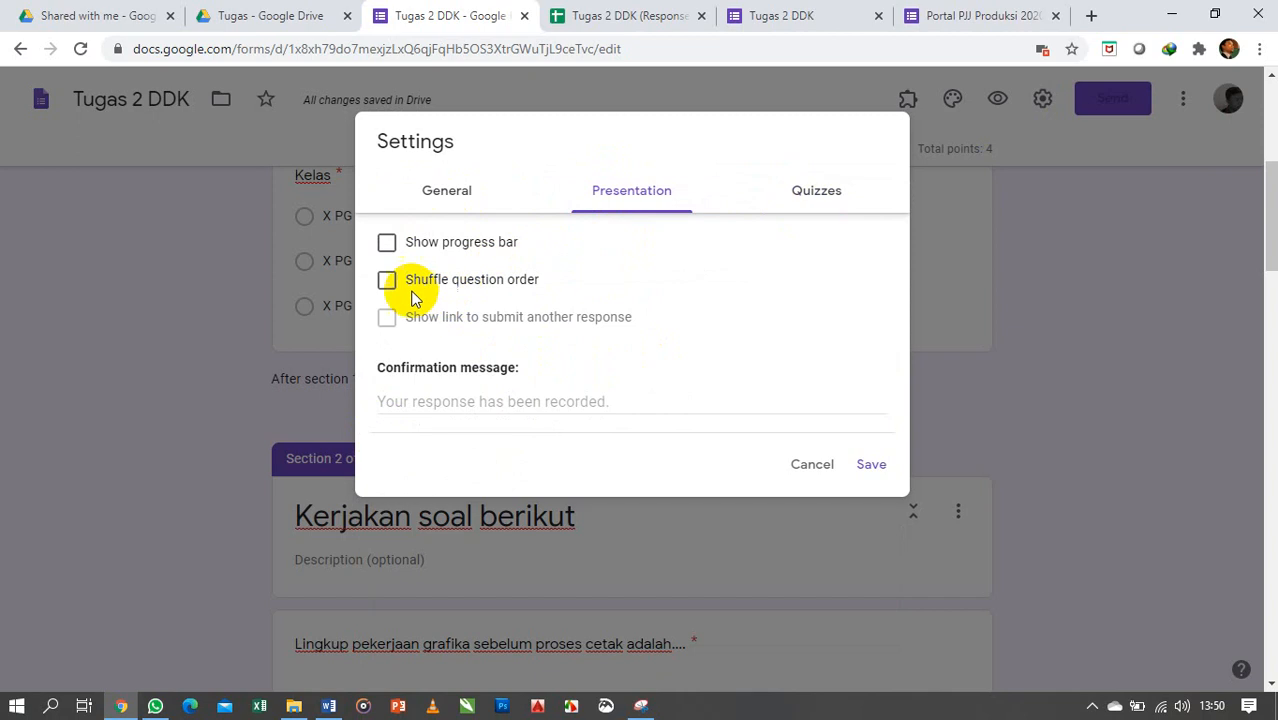
left_click(448, 191)
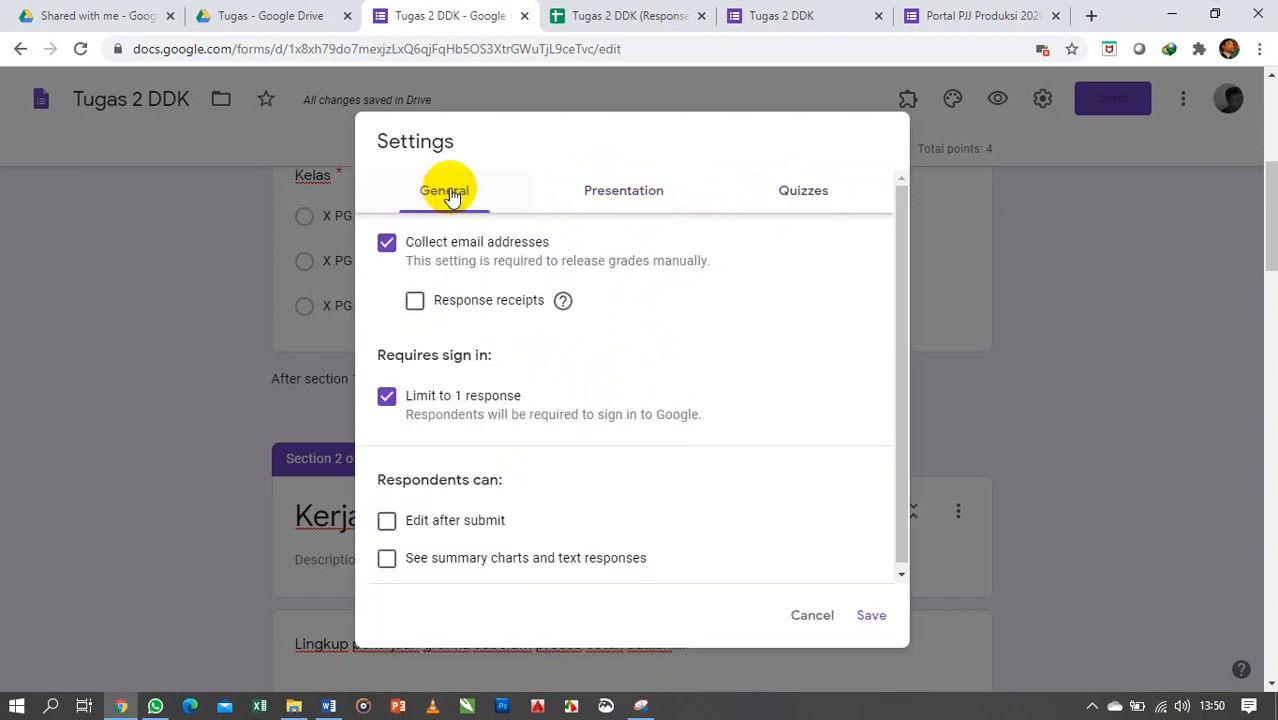
left_click(434, 243)
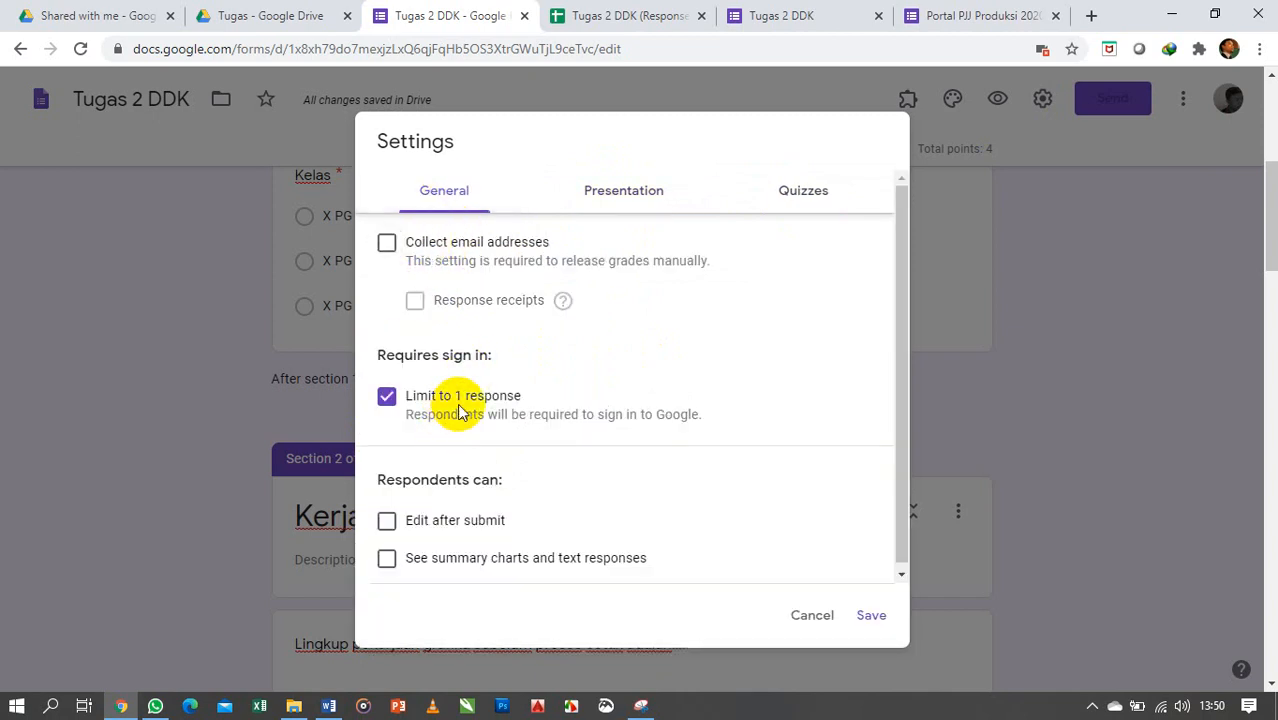
left_click(613, 197)
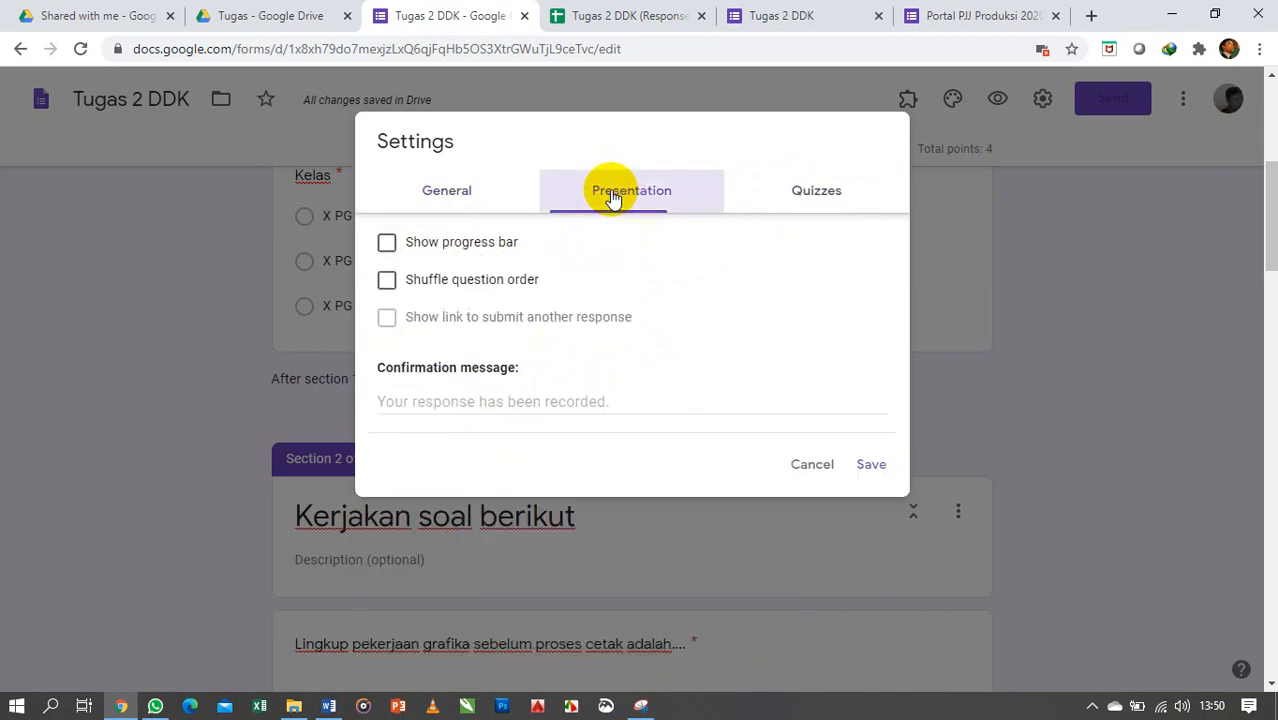
left_click(462, 199)
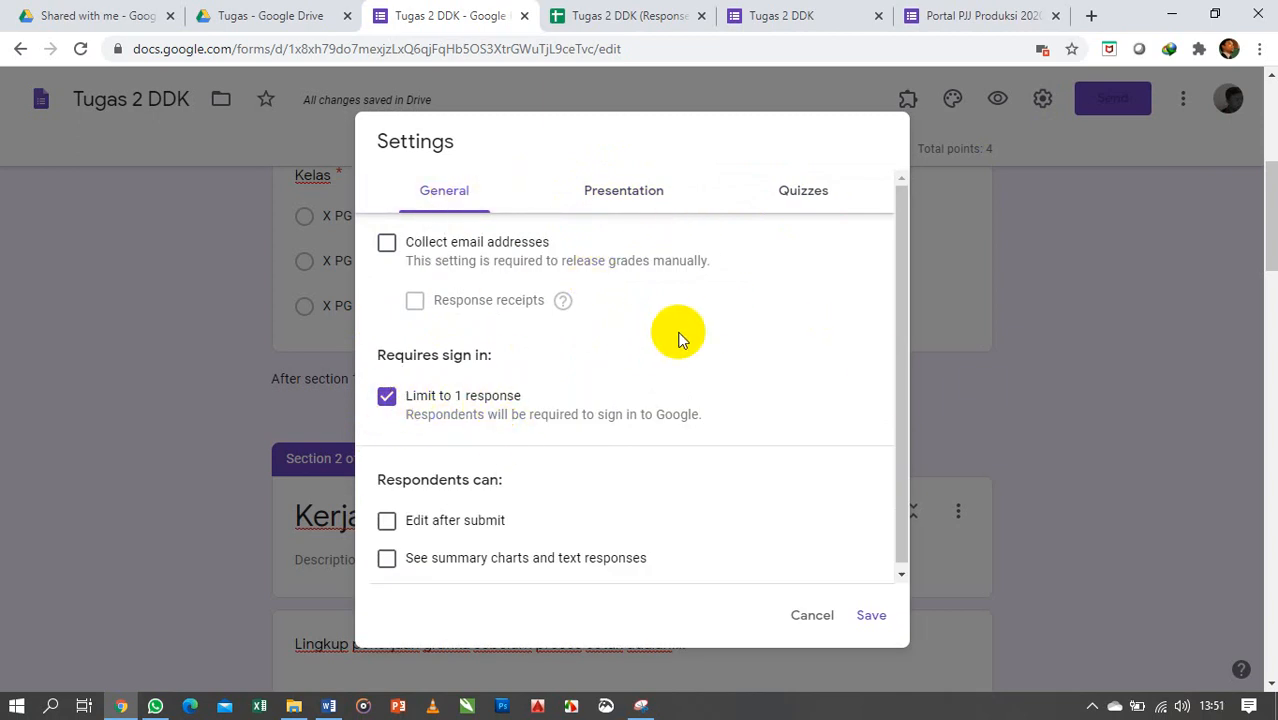
left_click(871, 617)
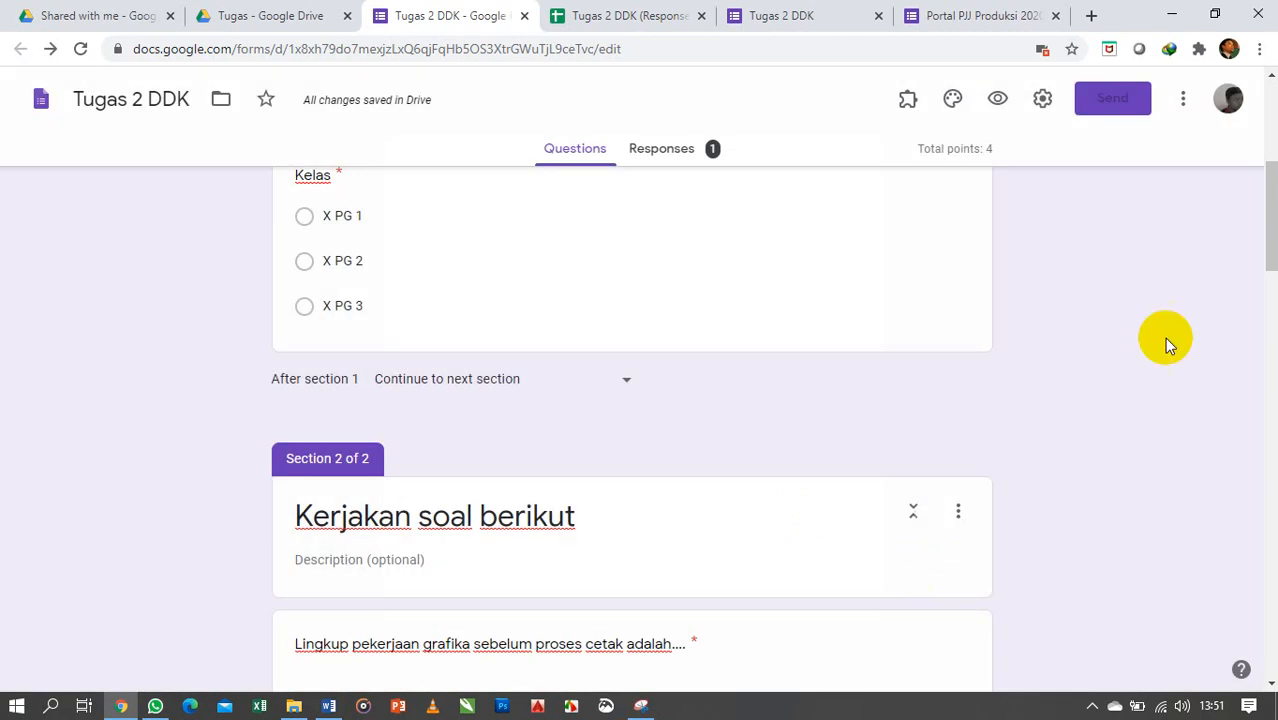
Step: Look over the form's questions and check the respondent's submission page and its web address
scroll(1180, 350, "up", 4)
scroll(1180, 350, "down", 6)
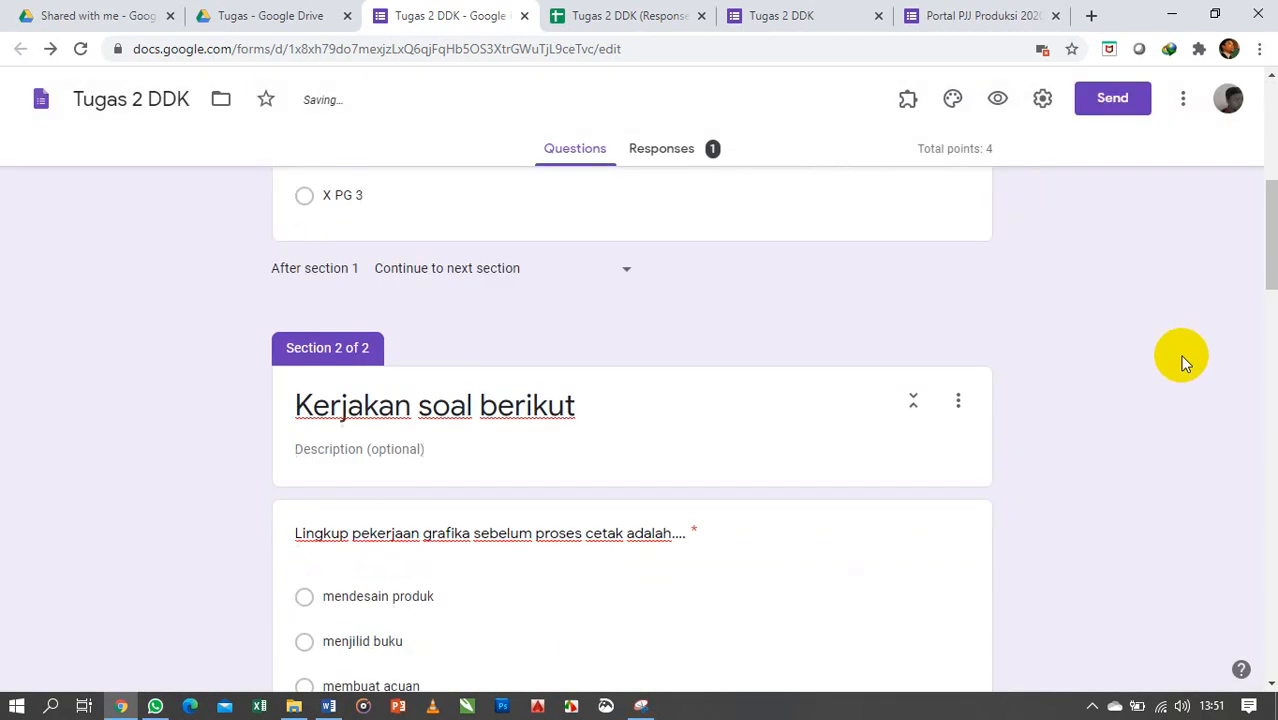
scroll(702, 300, "up", 8)
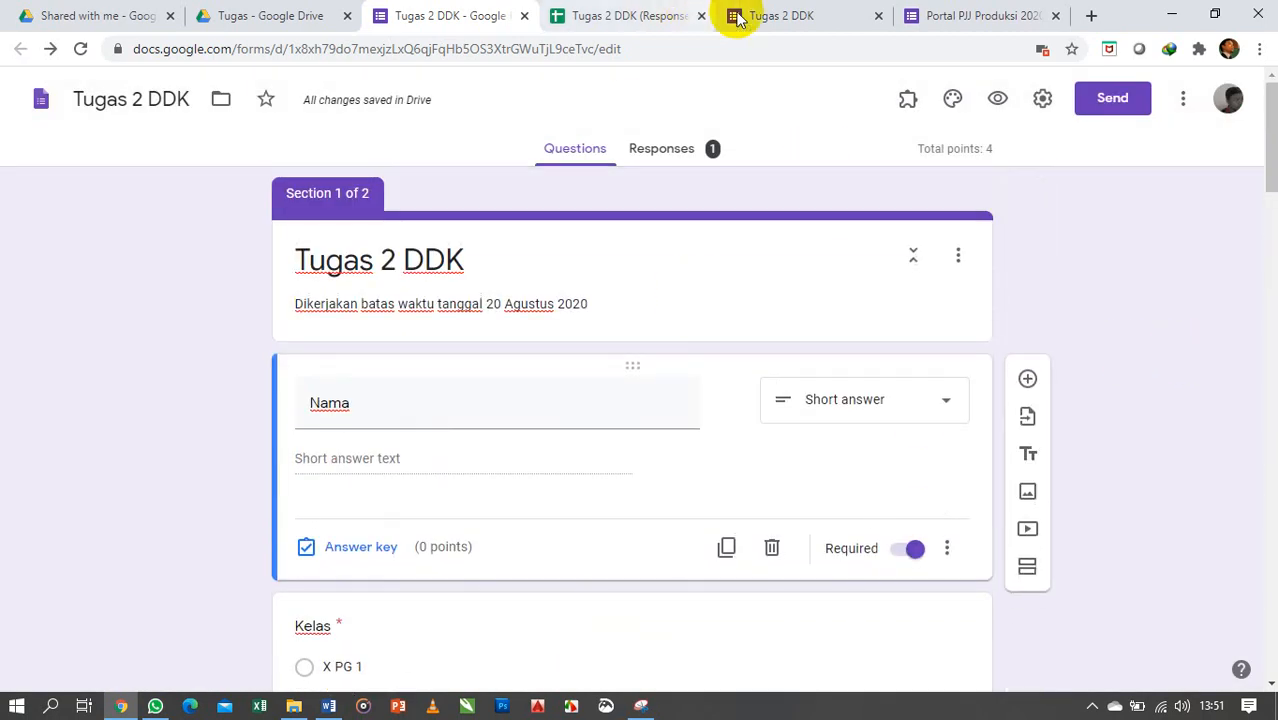
left_click(776, 15)
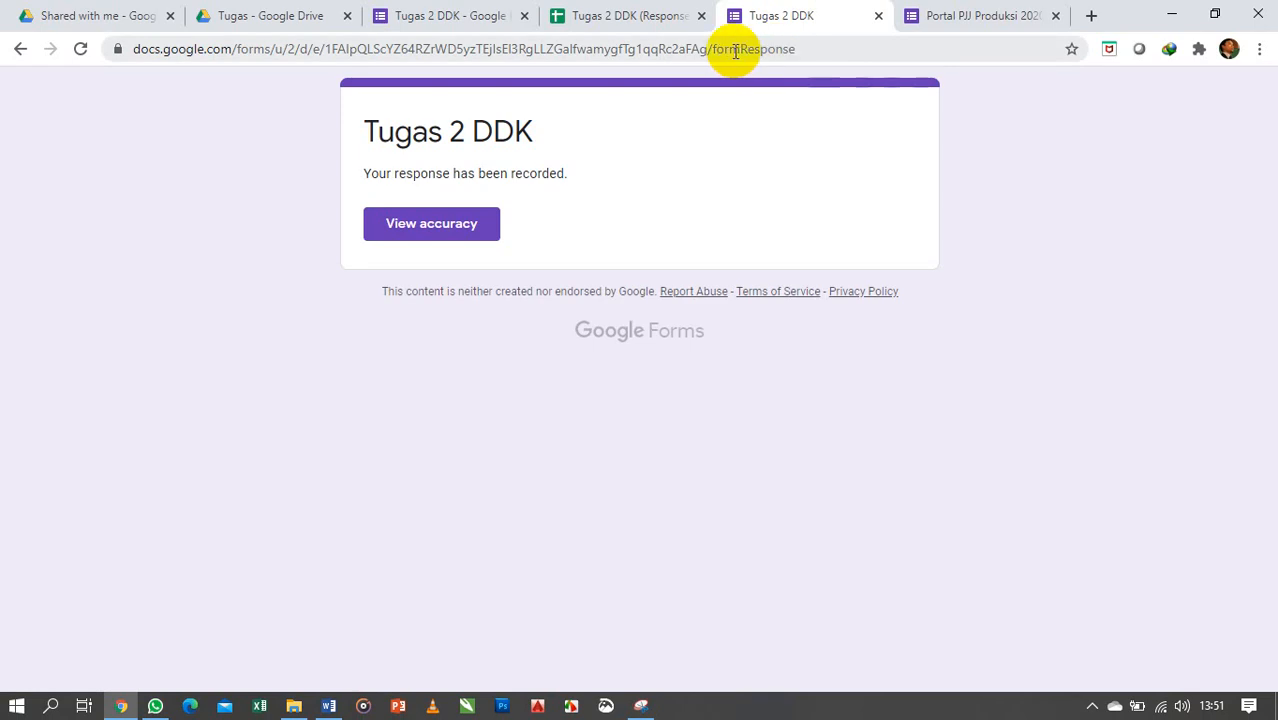
left_click(790, 48)
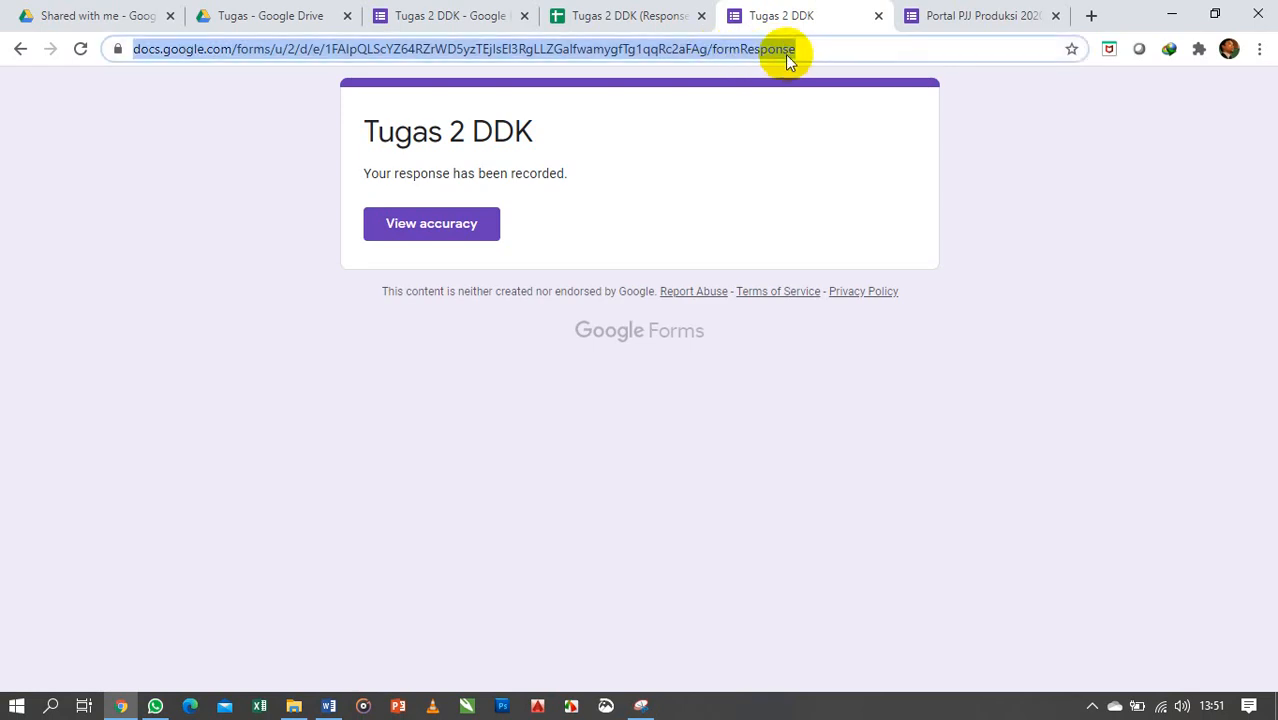
left_click(1003, 230)
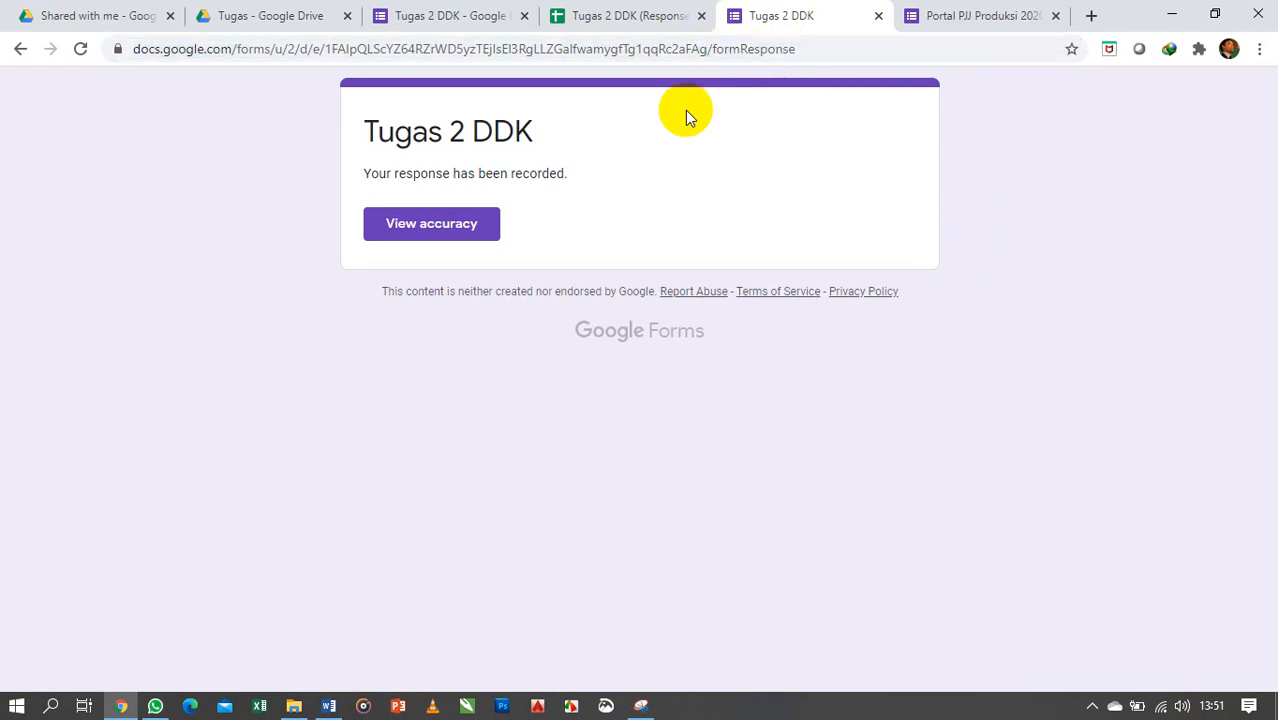